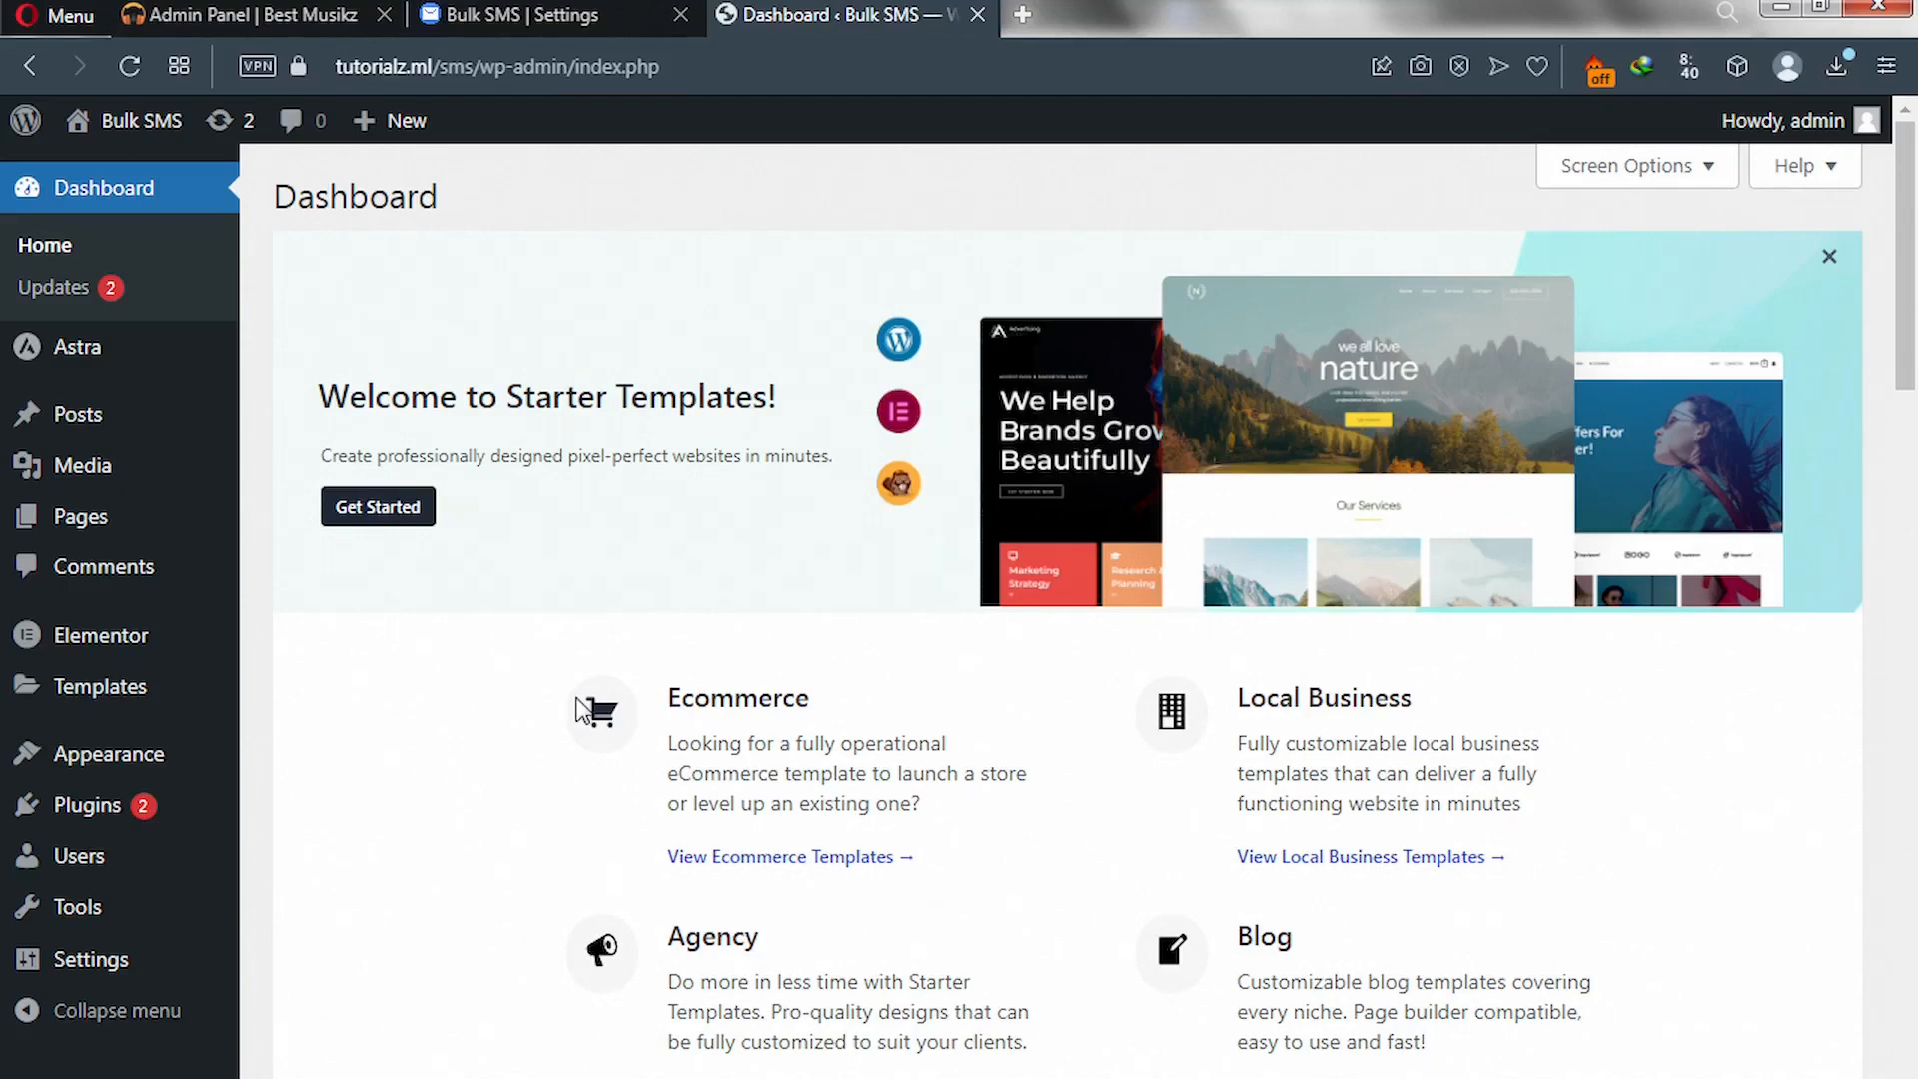
- Show the Bulk SMS SMTP settings: disabled, smtp.gmail.com, port 587, tls
left_click(492, 17)
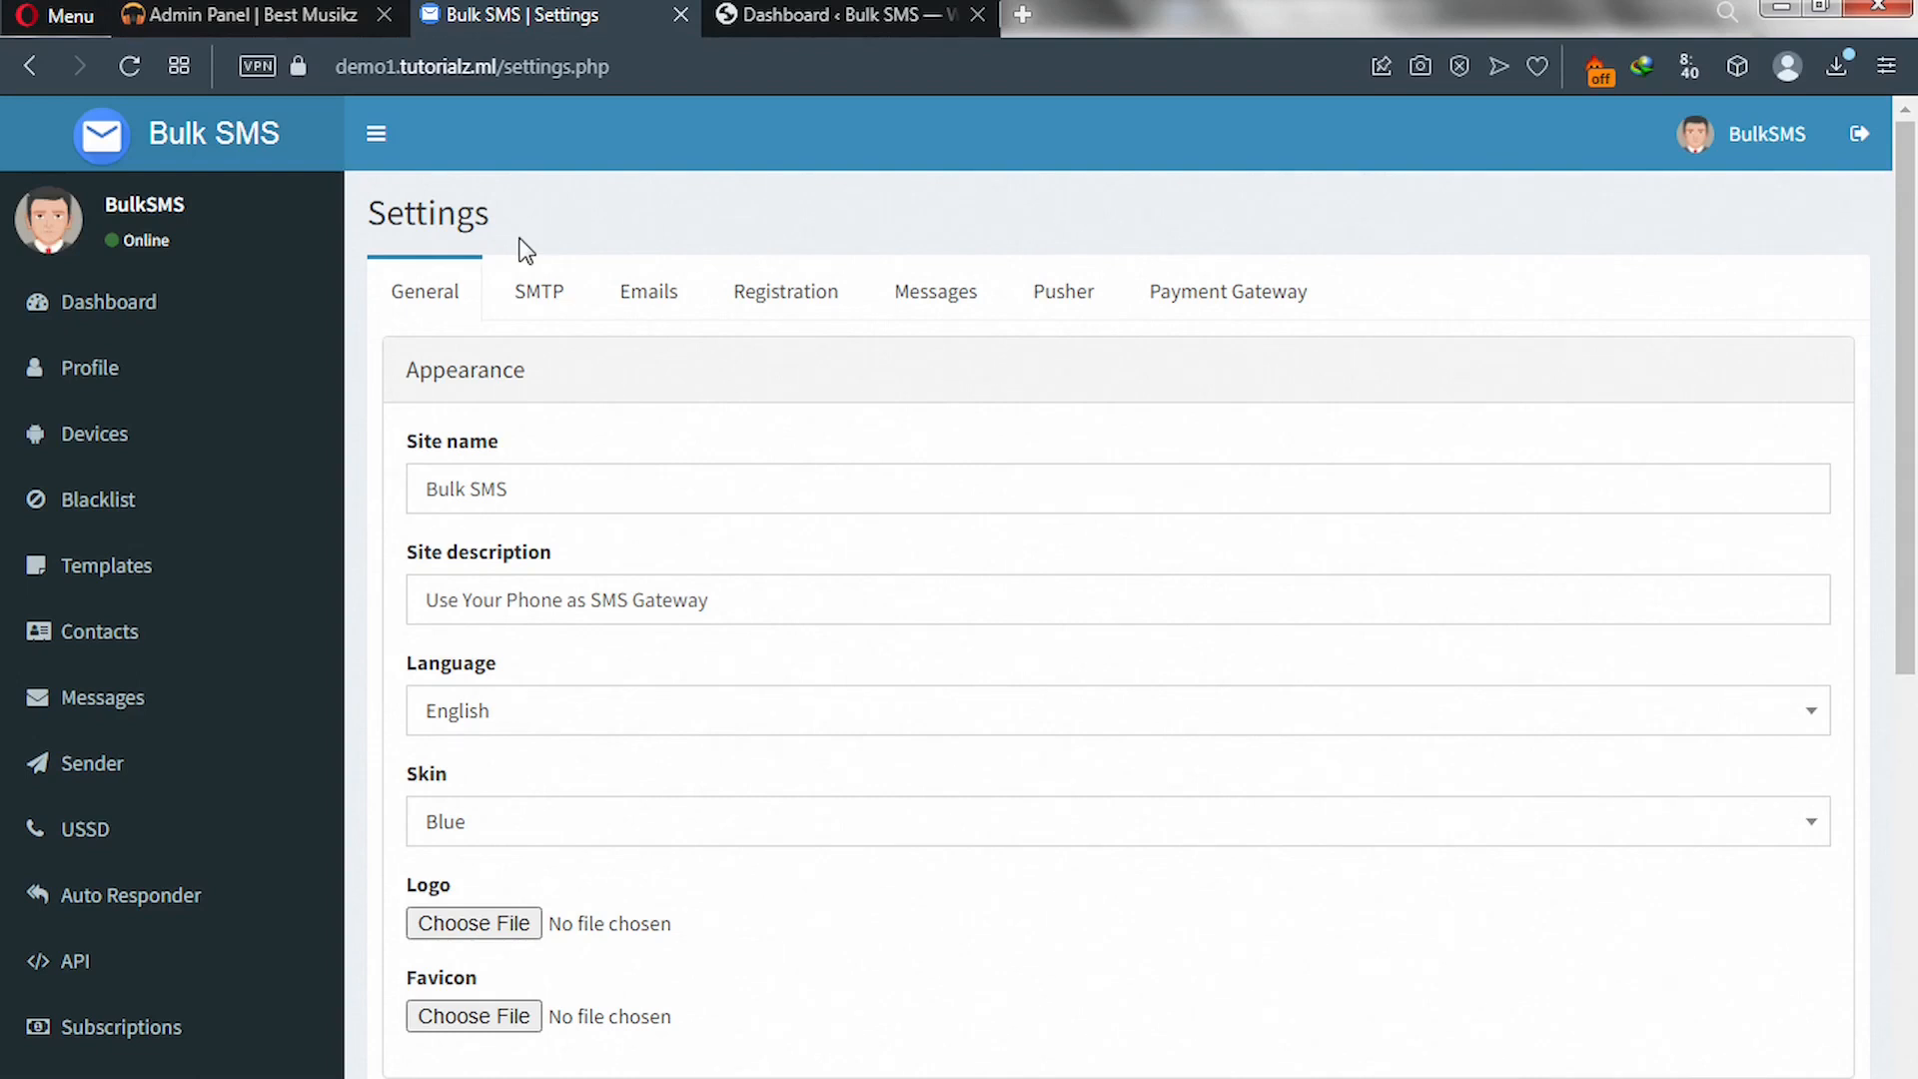
left_click(535, 306)
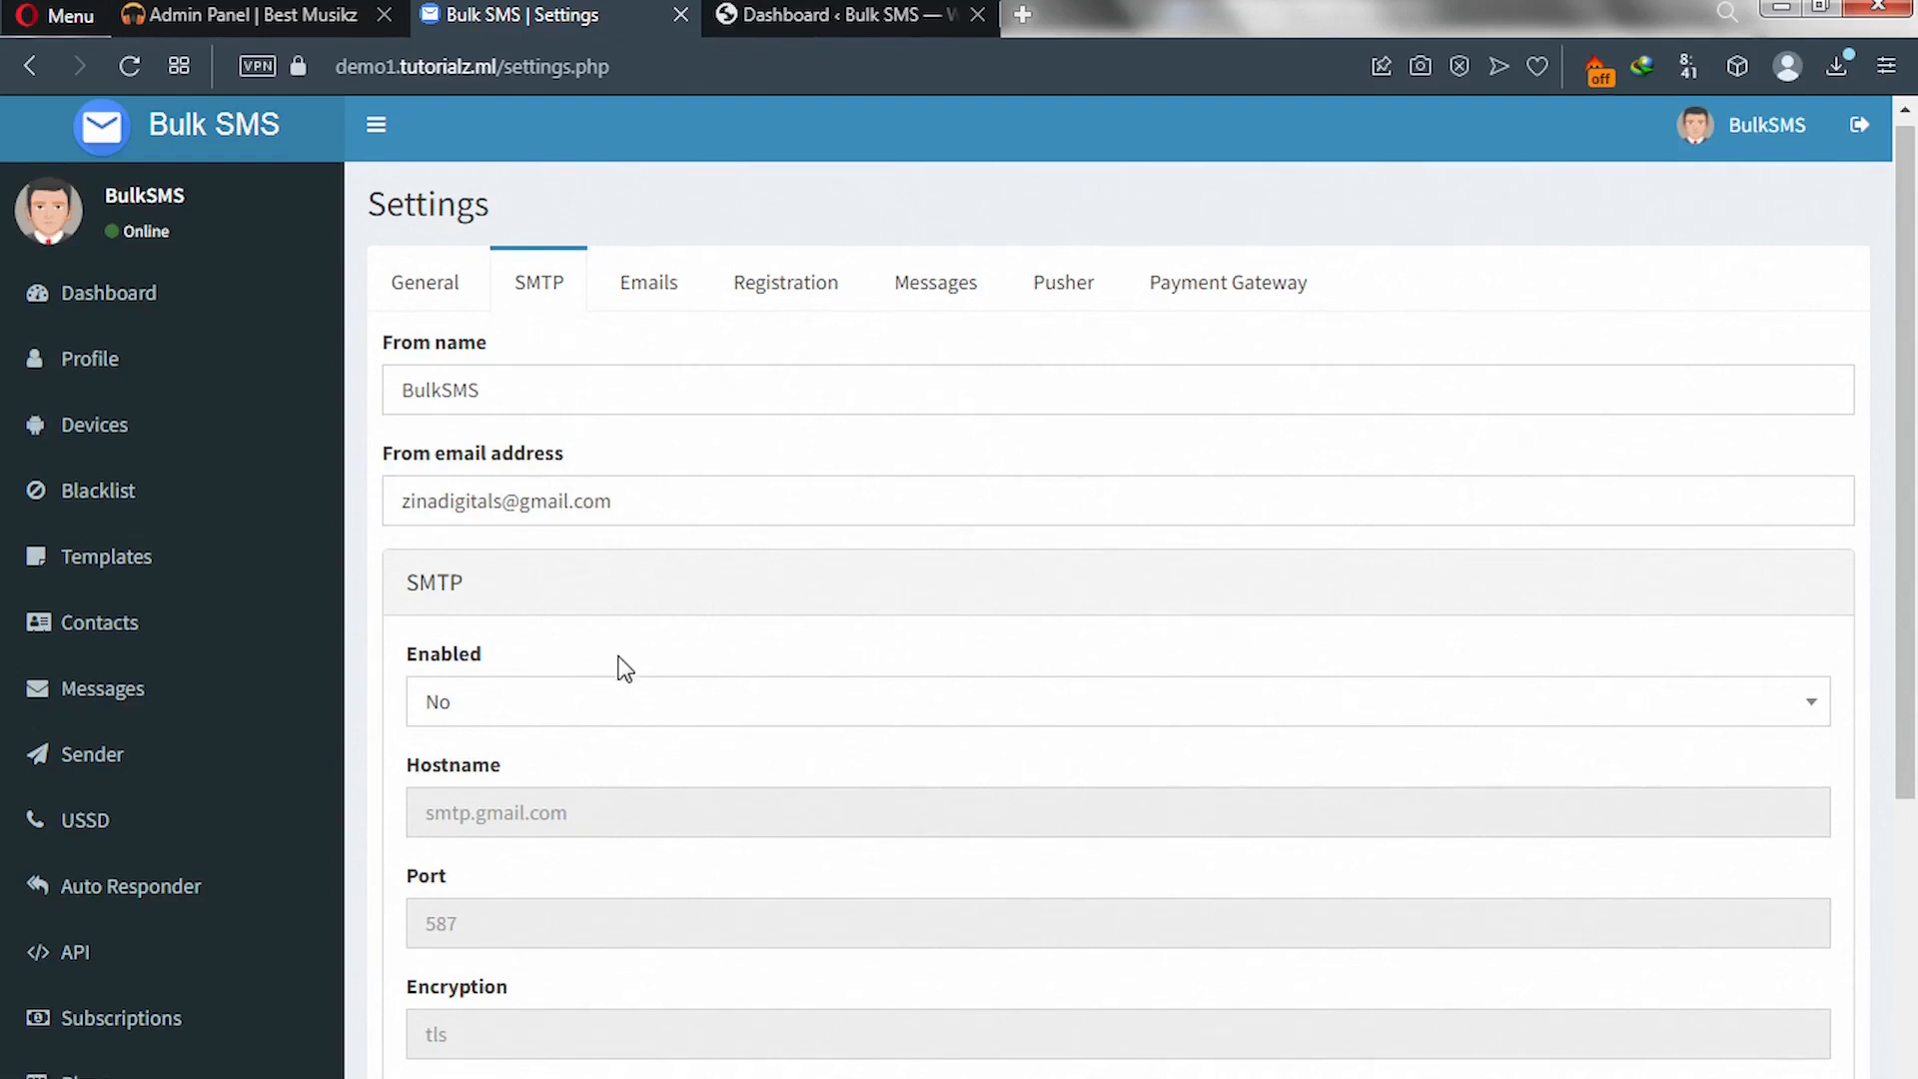
- Review the SMTP fields down to Save, then move to the Best Musikz admin's email settings
scroll(621, 669, "down", 5)
scroll(622, 669, "down", 1)
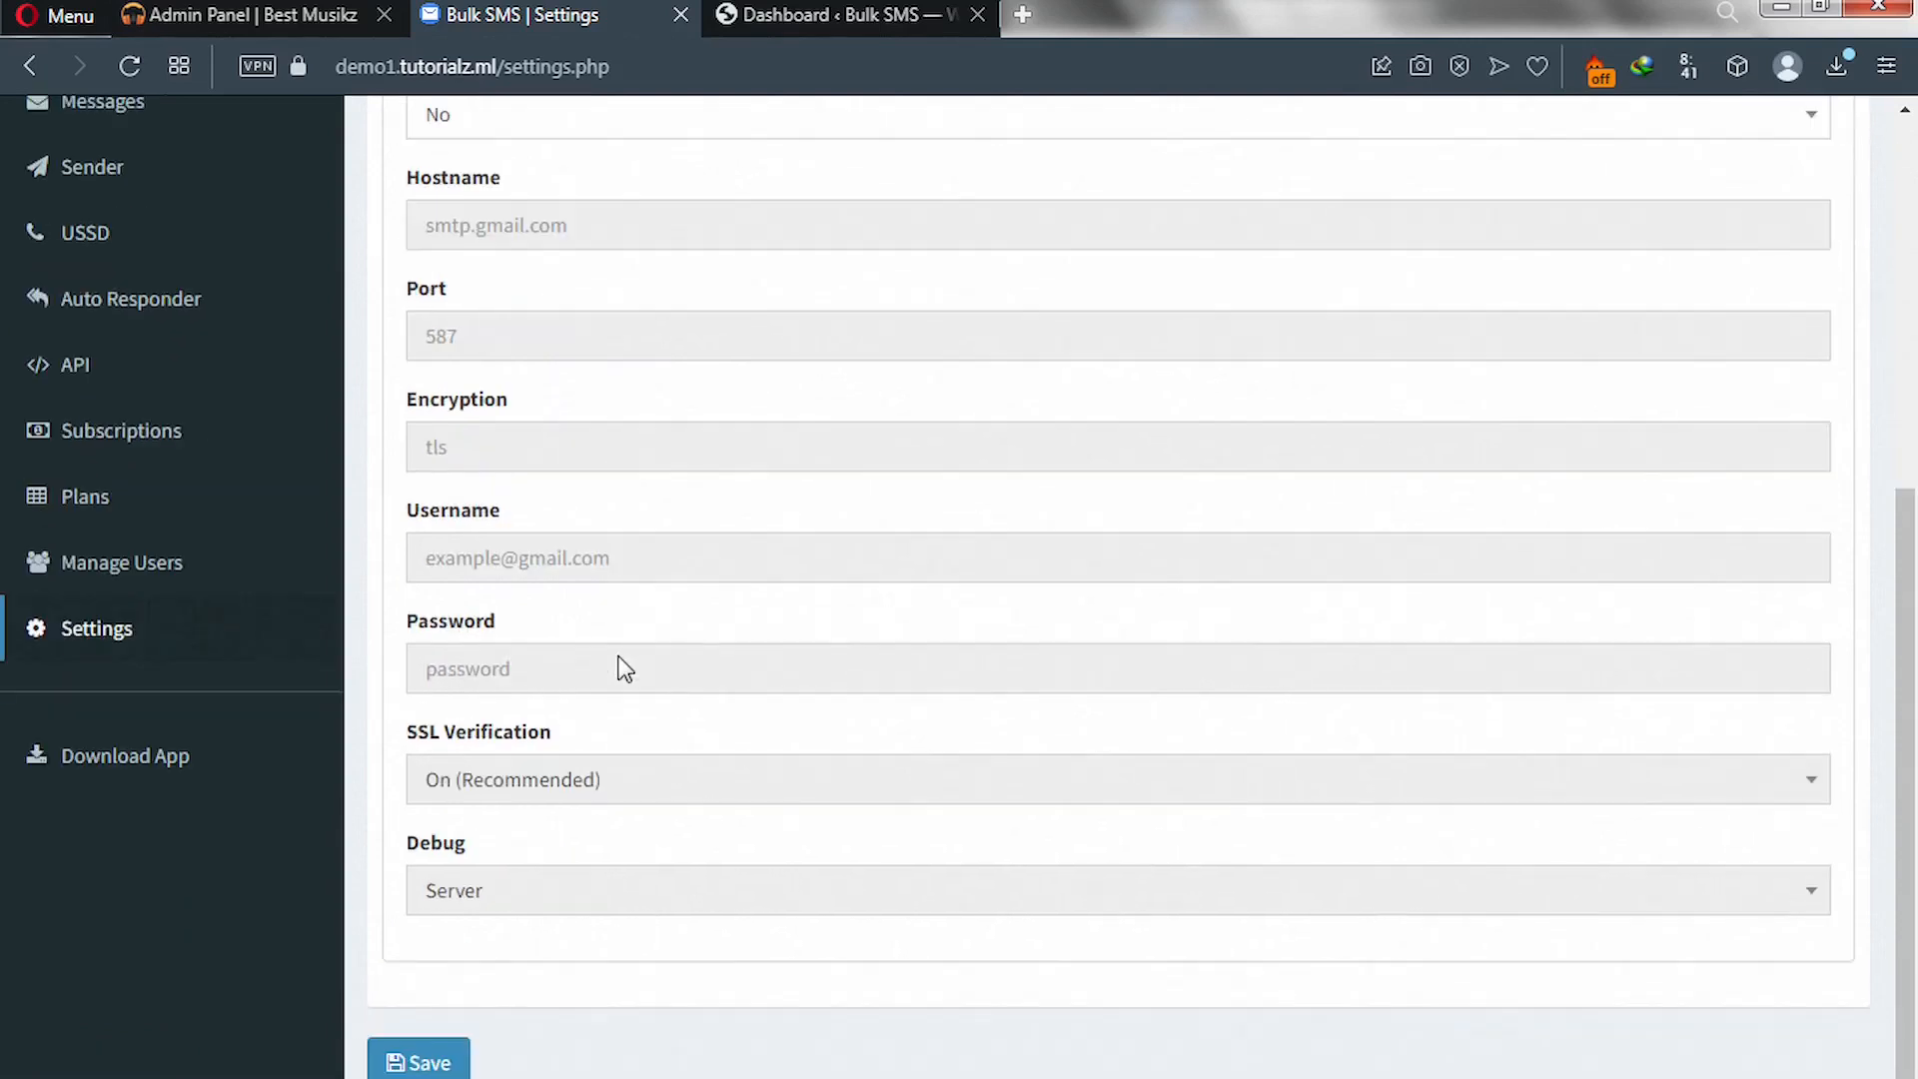
scroll(616, 654, "up", 6)
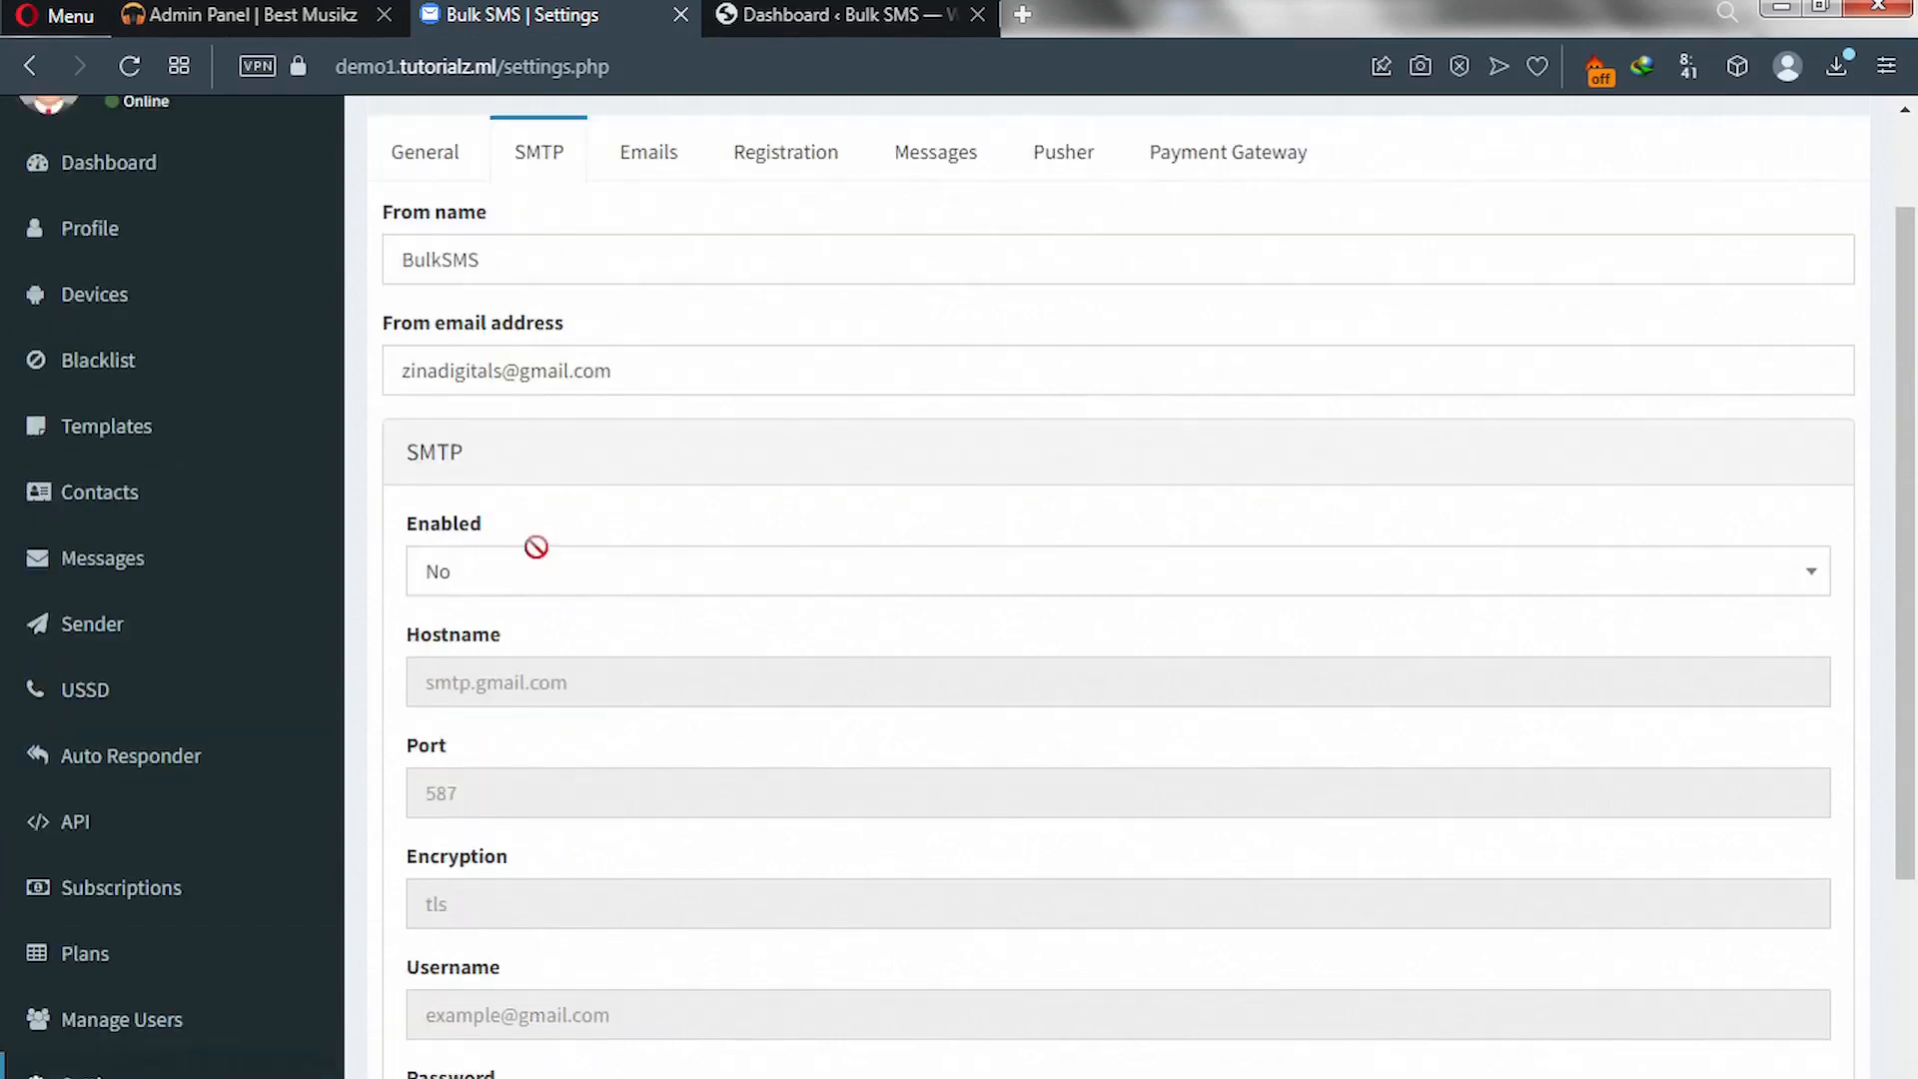
left_click(213, 10)
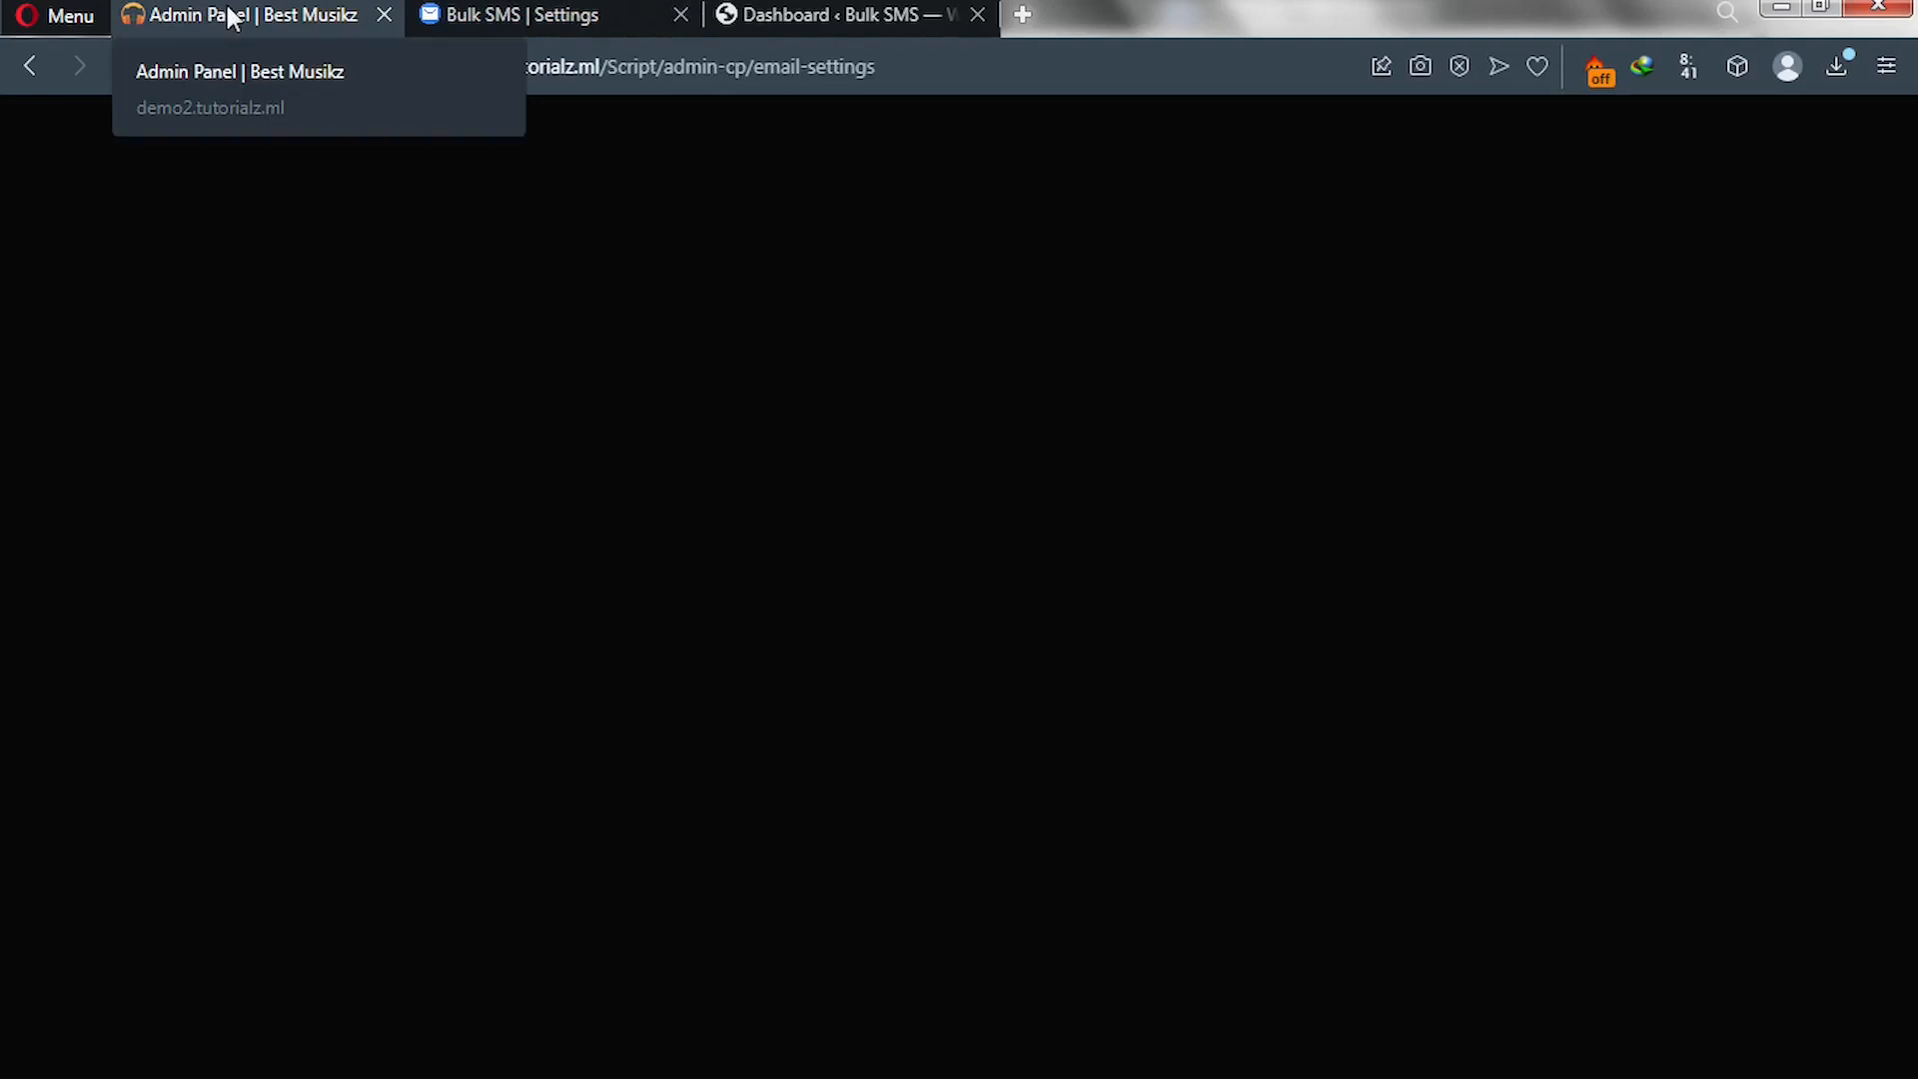
scroll(685, 444, "up", 3)
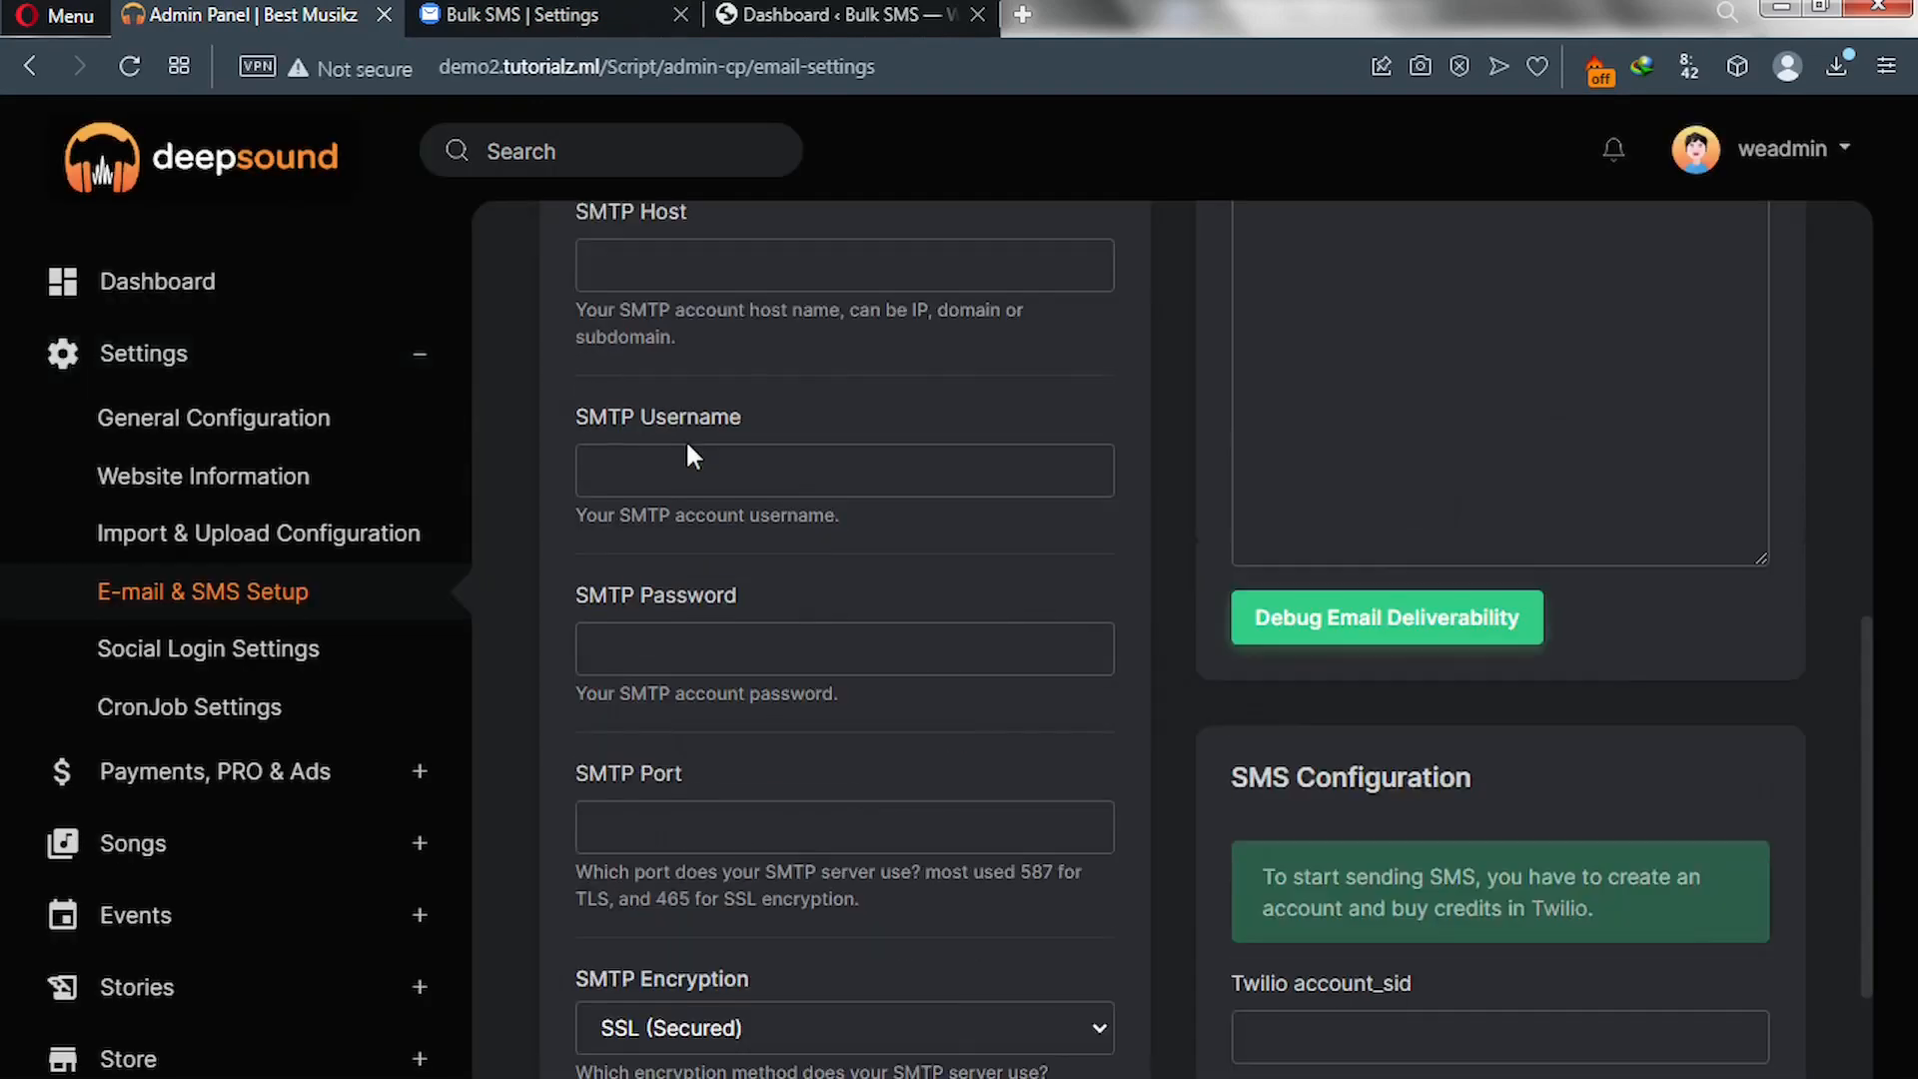
scroll(685, 451, "up", 2)
scroll(249, 596, "up", 1)
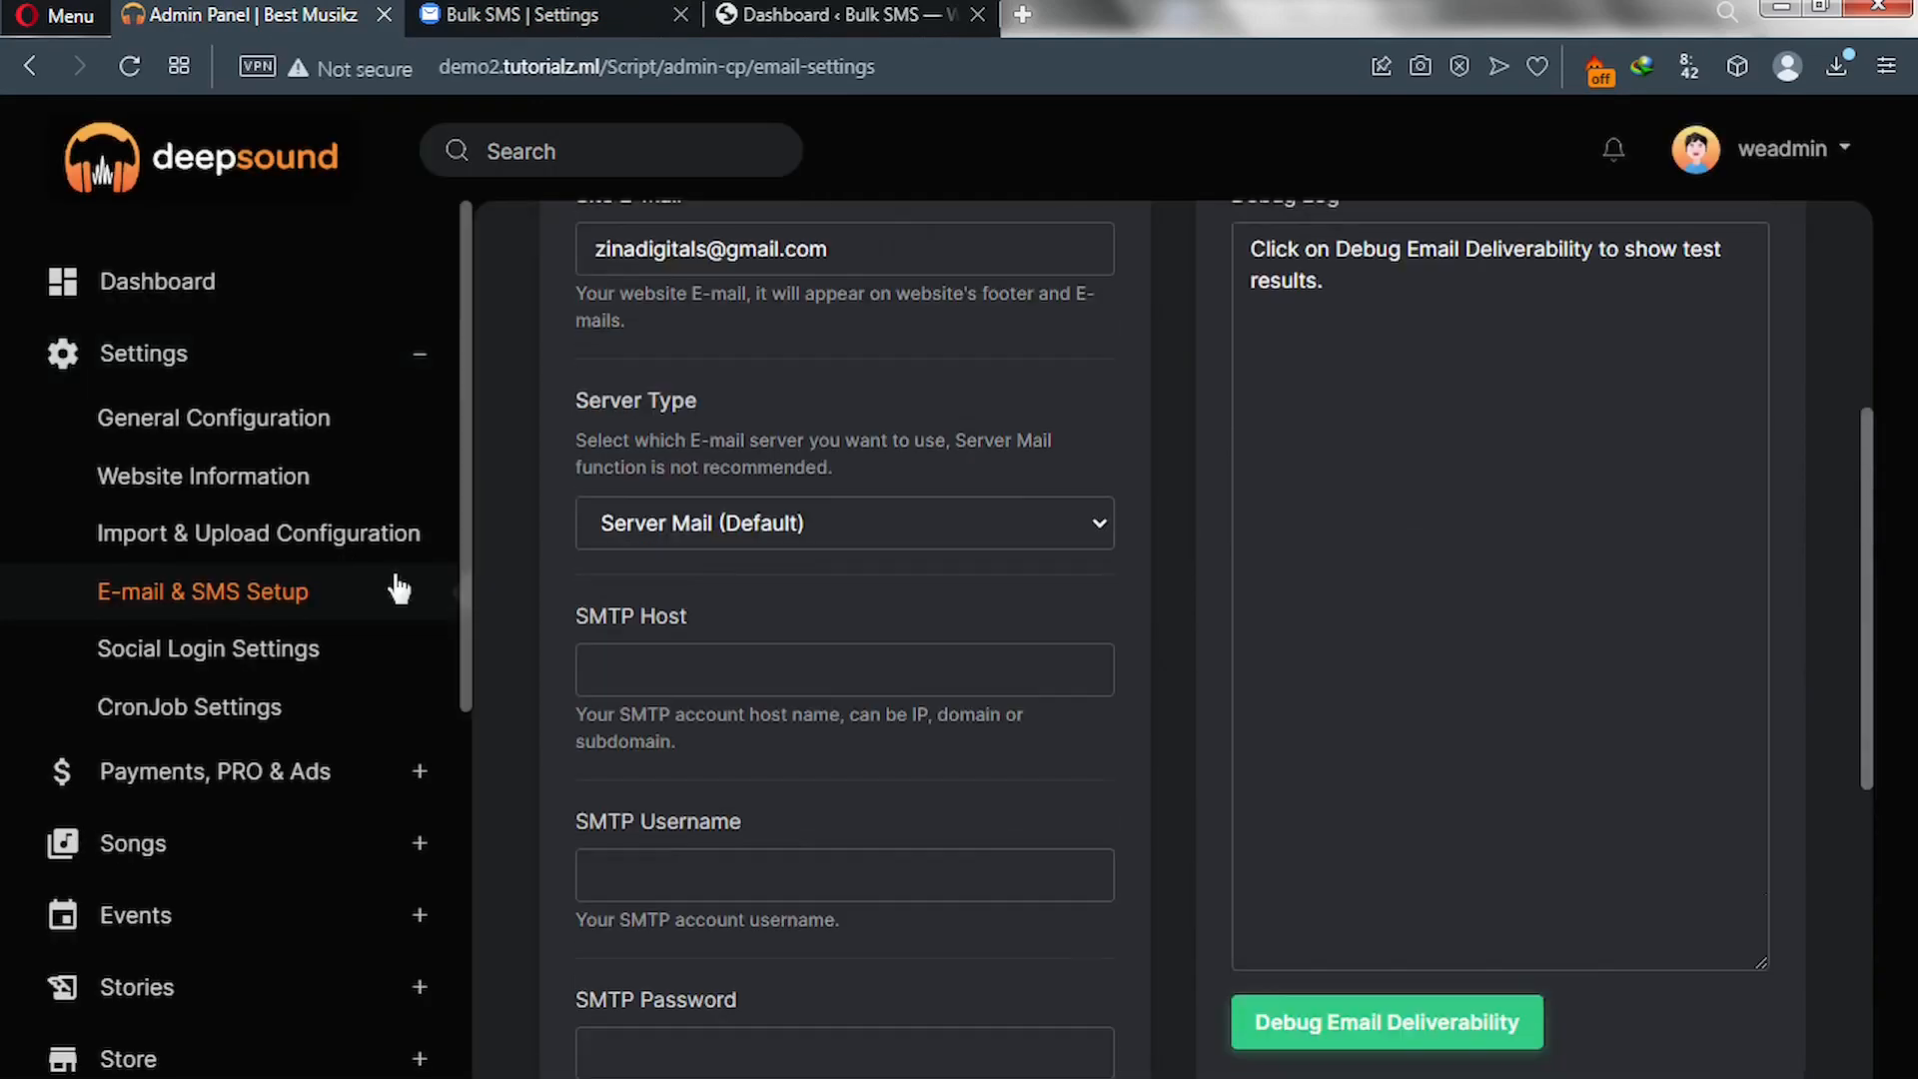
scroll(738, 369, "up", 2)
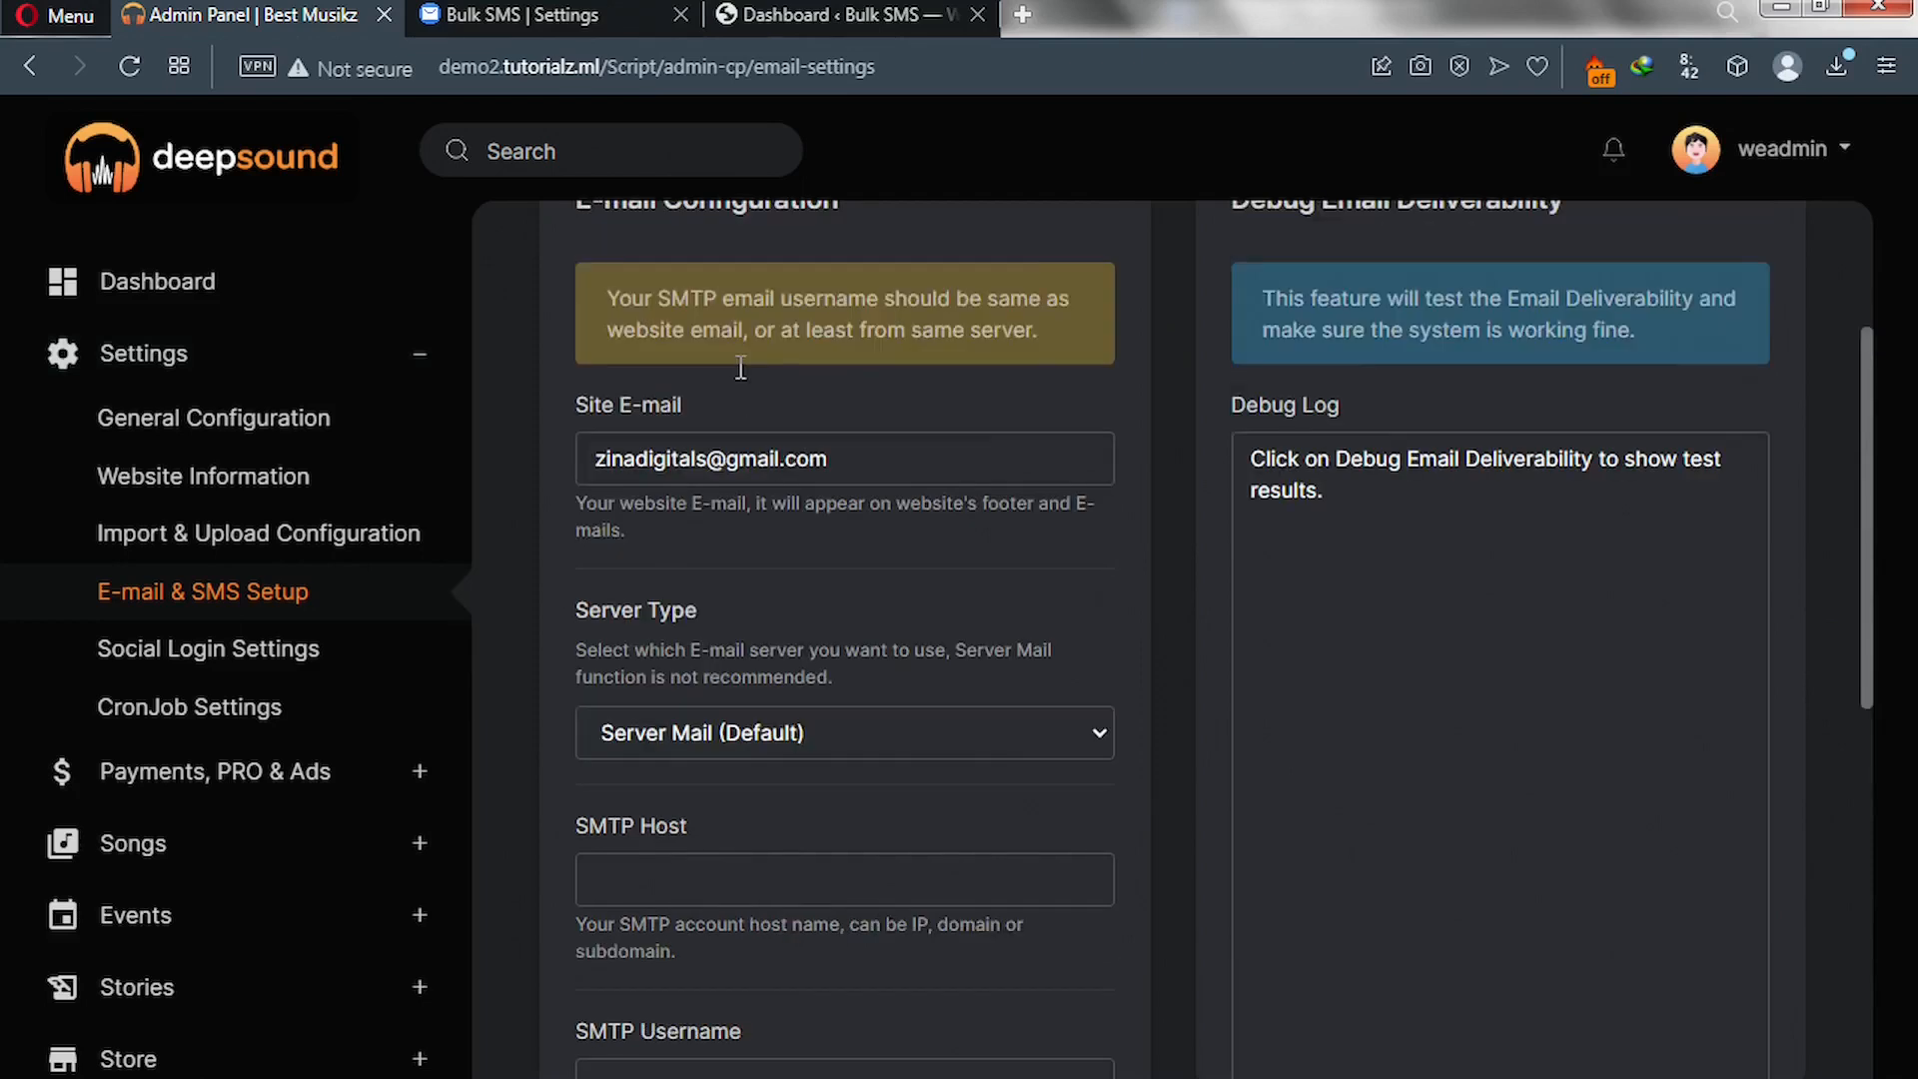
scroll(737, 372, "down", 4)
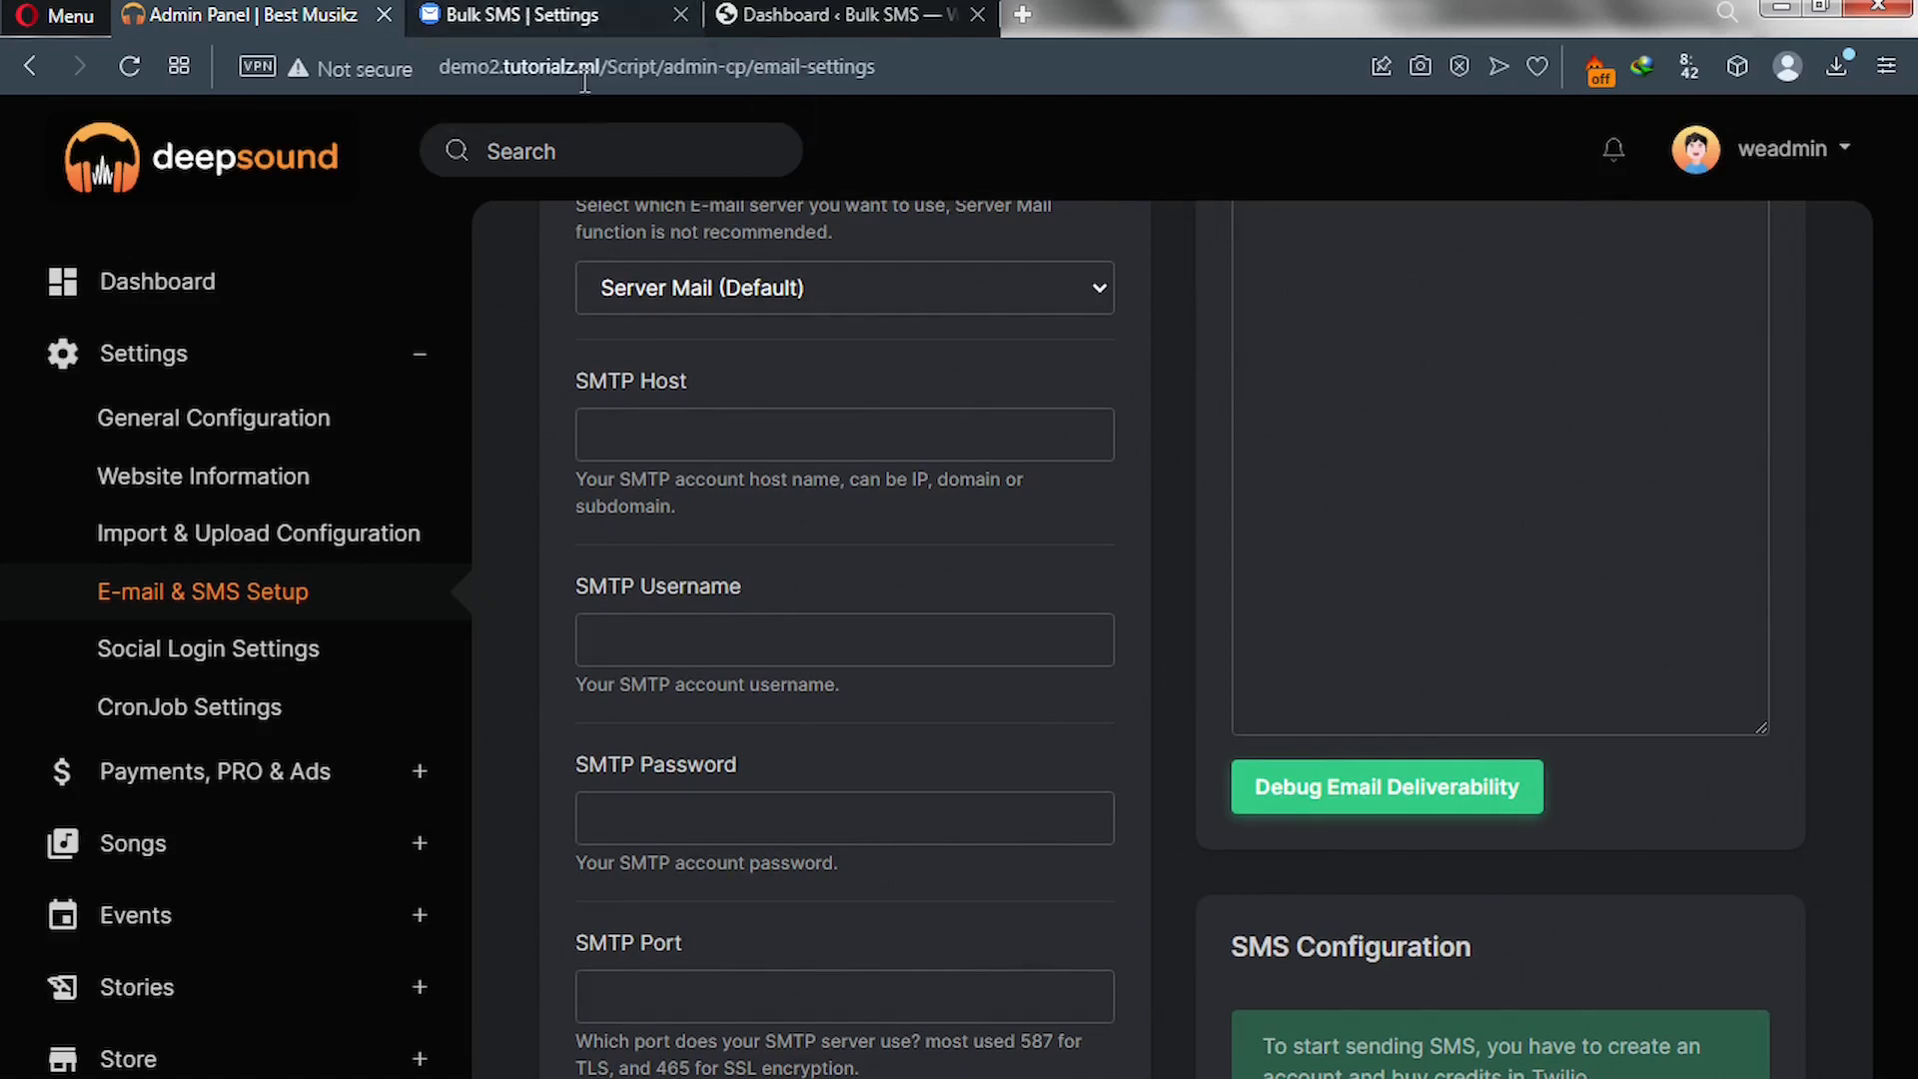
- Revisit the Bulk SMS SMTP settings, then go to cPanel's Email Accounts page
left_click(553, 14)
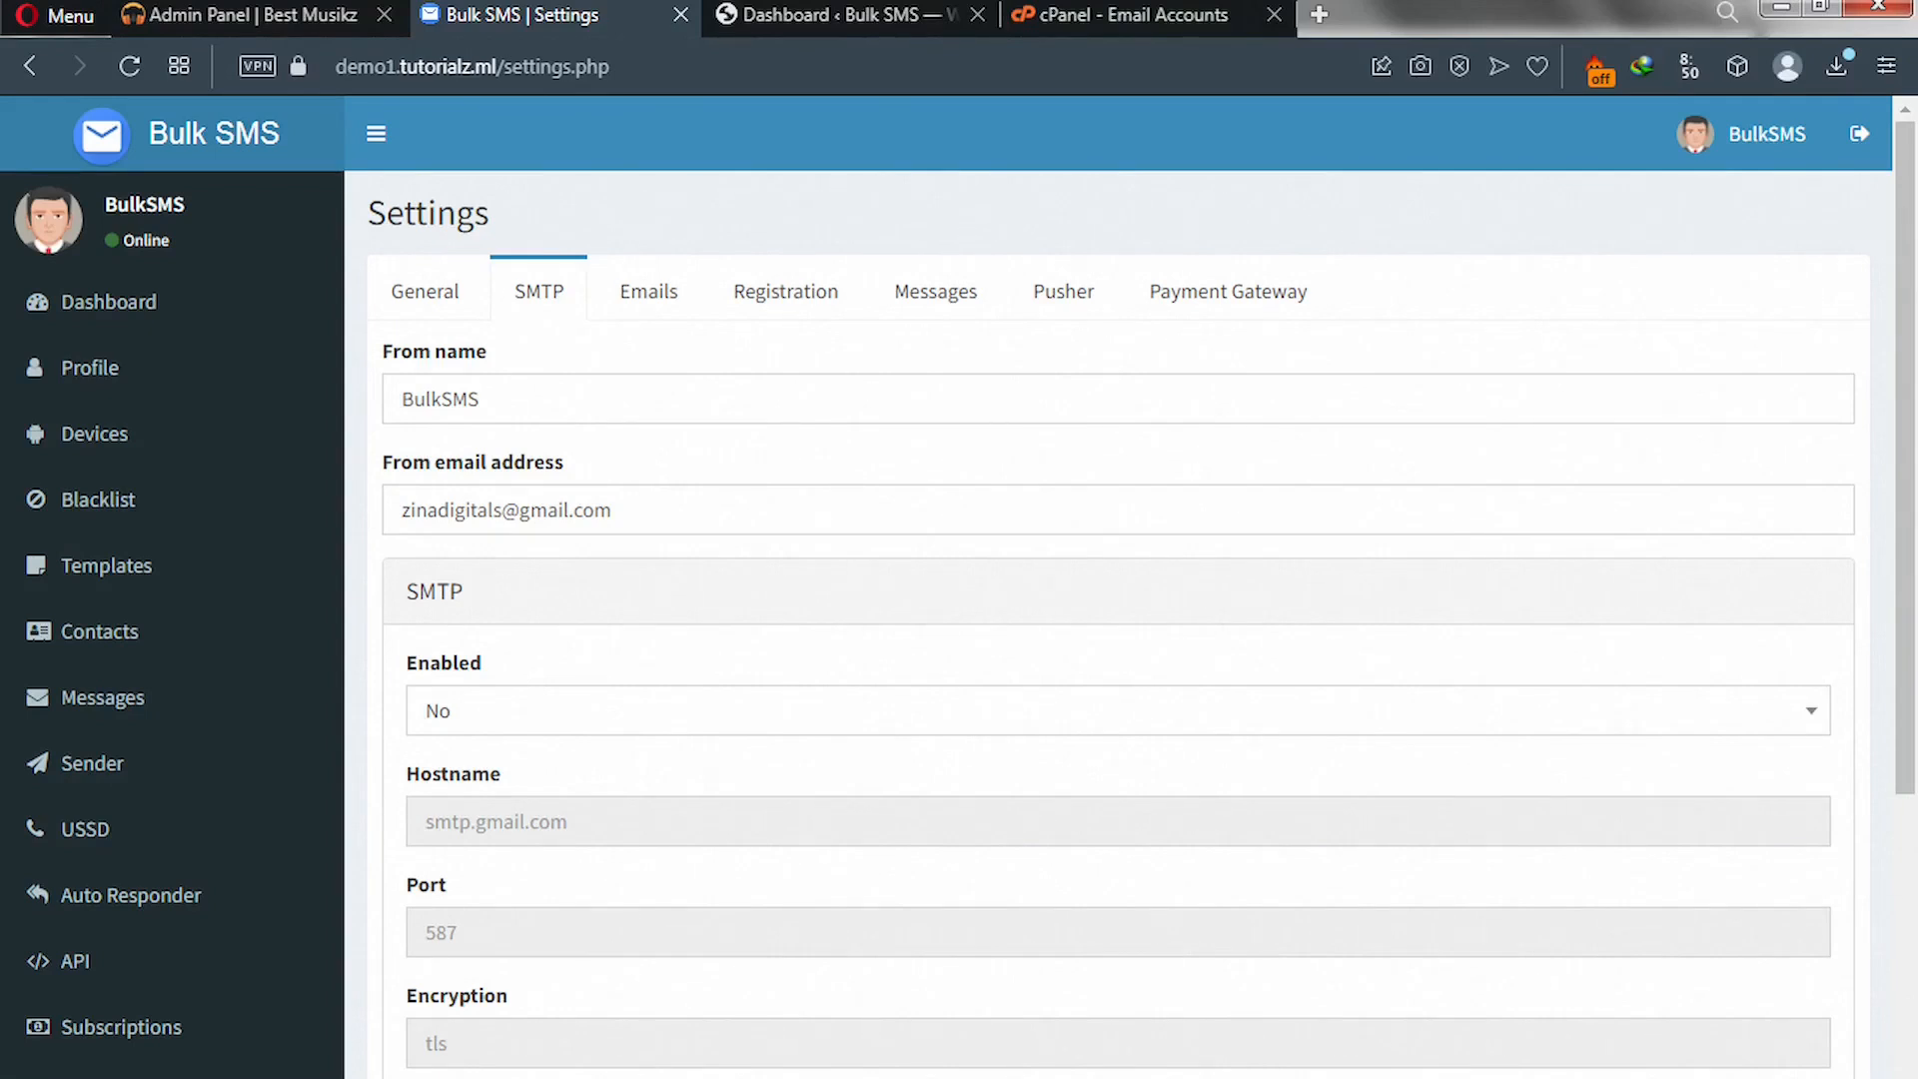
left_click(1125, 16)
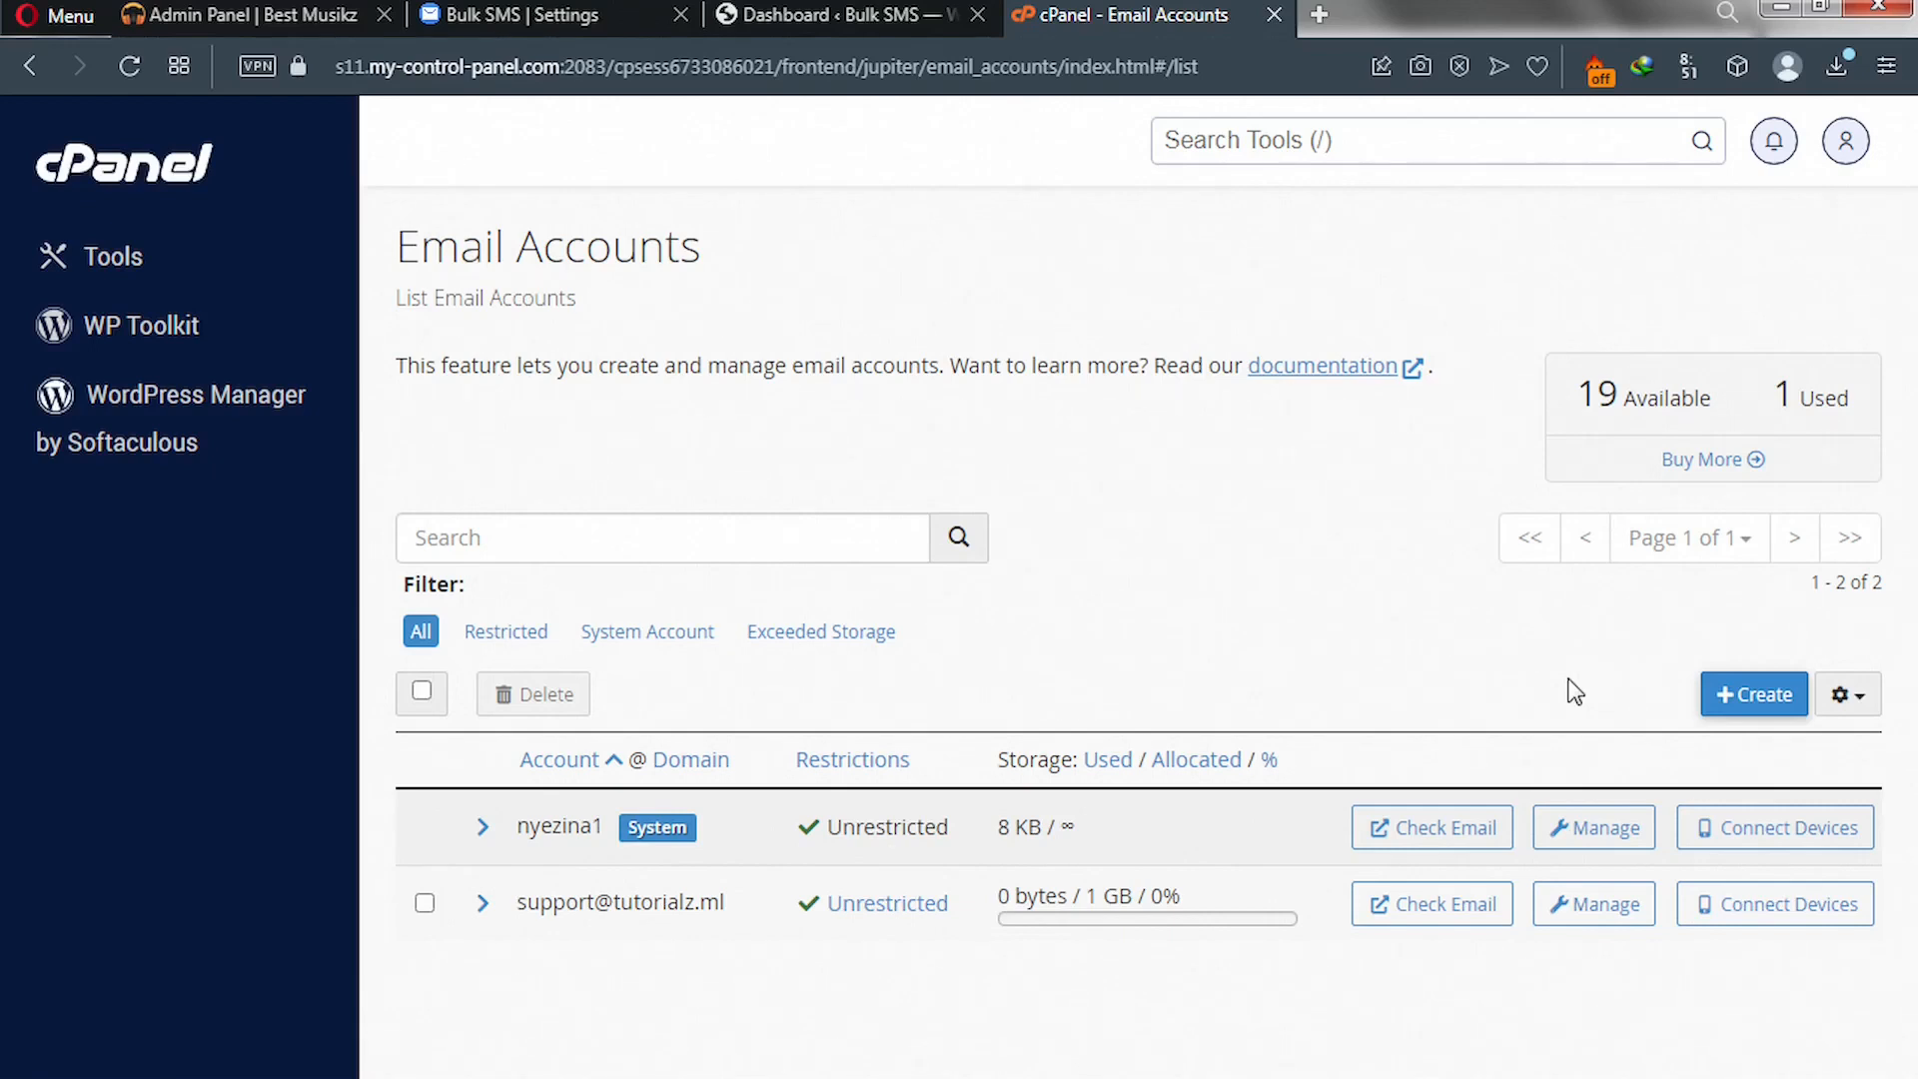
left_click(1339, 150)
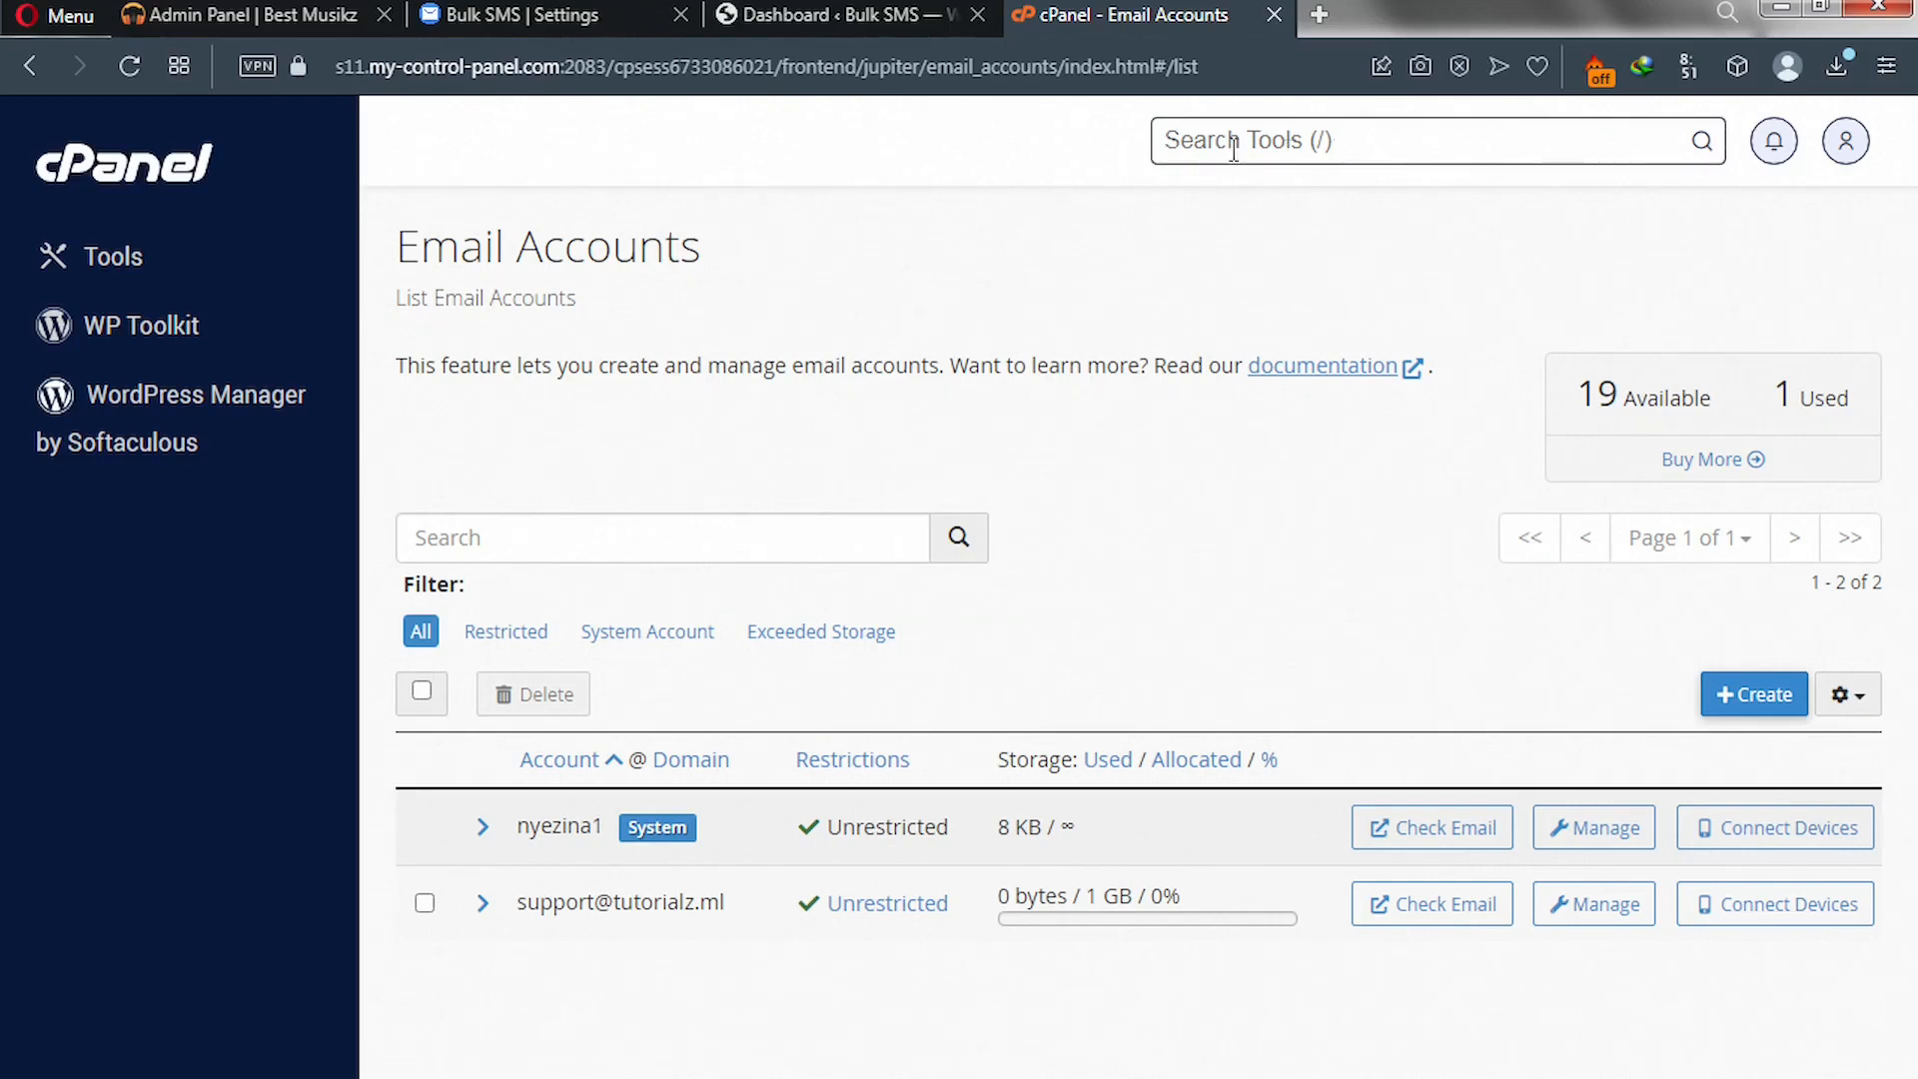
type("email")
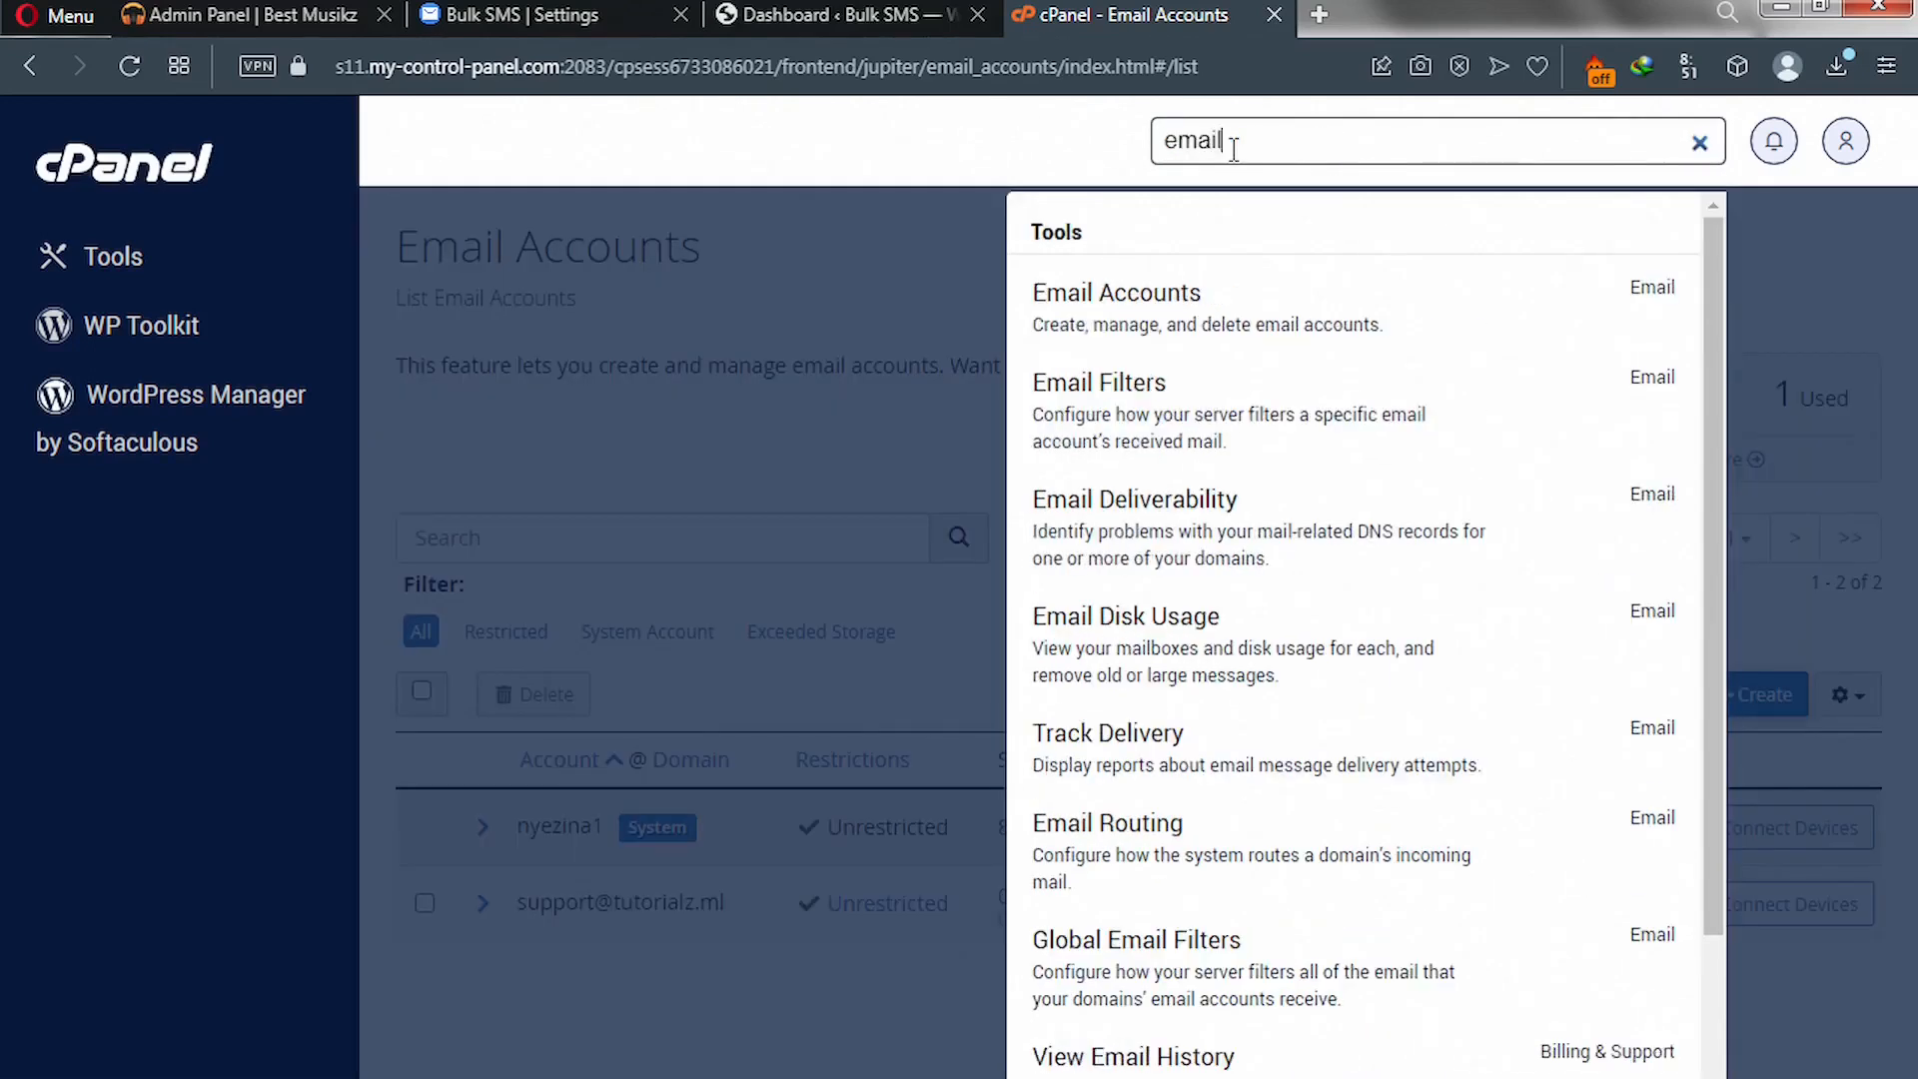
left_click(1116, 305)
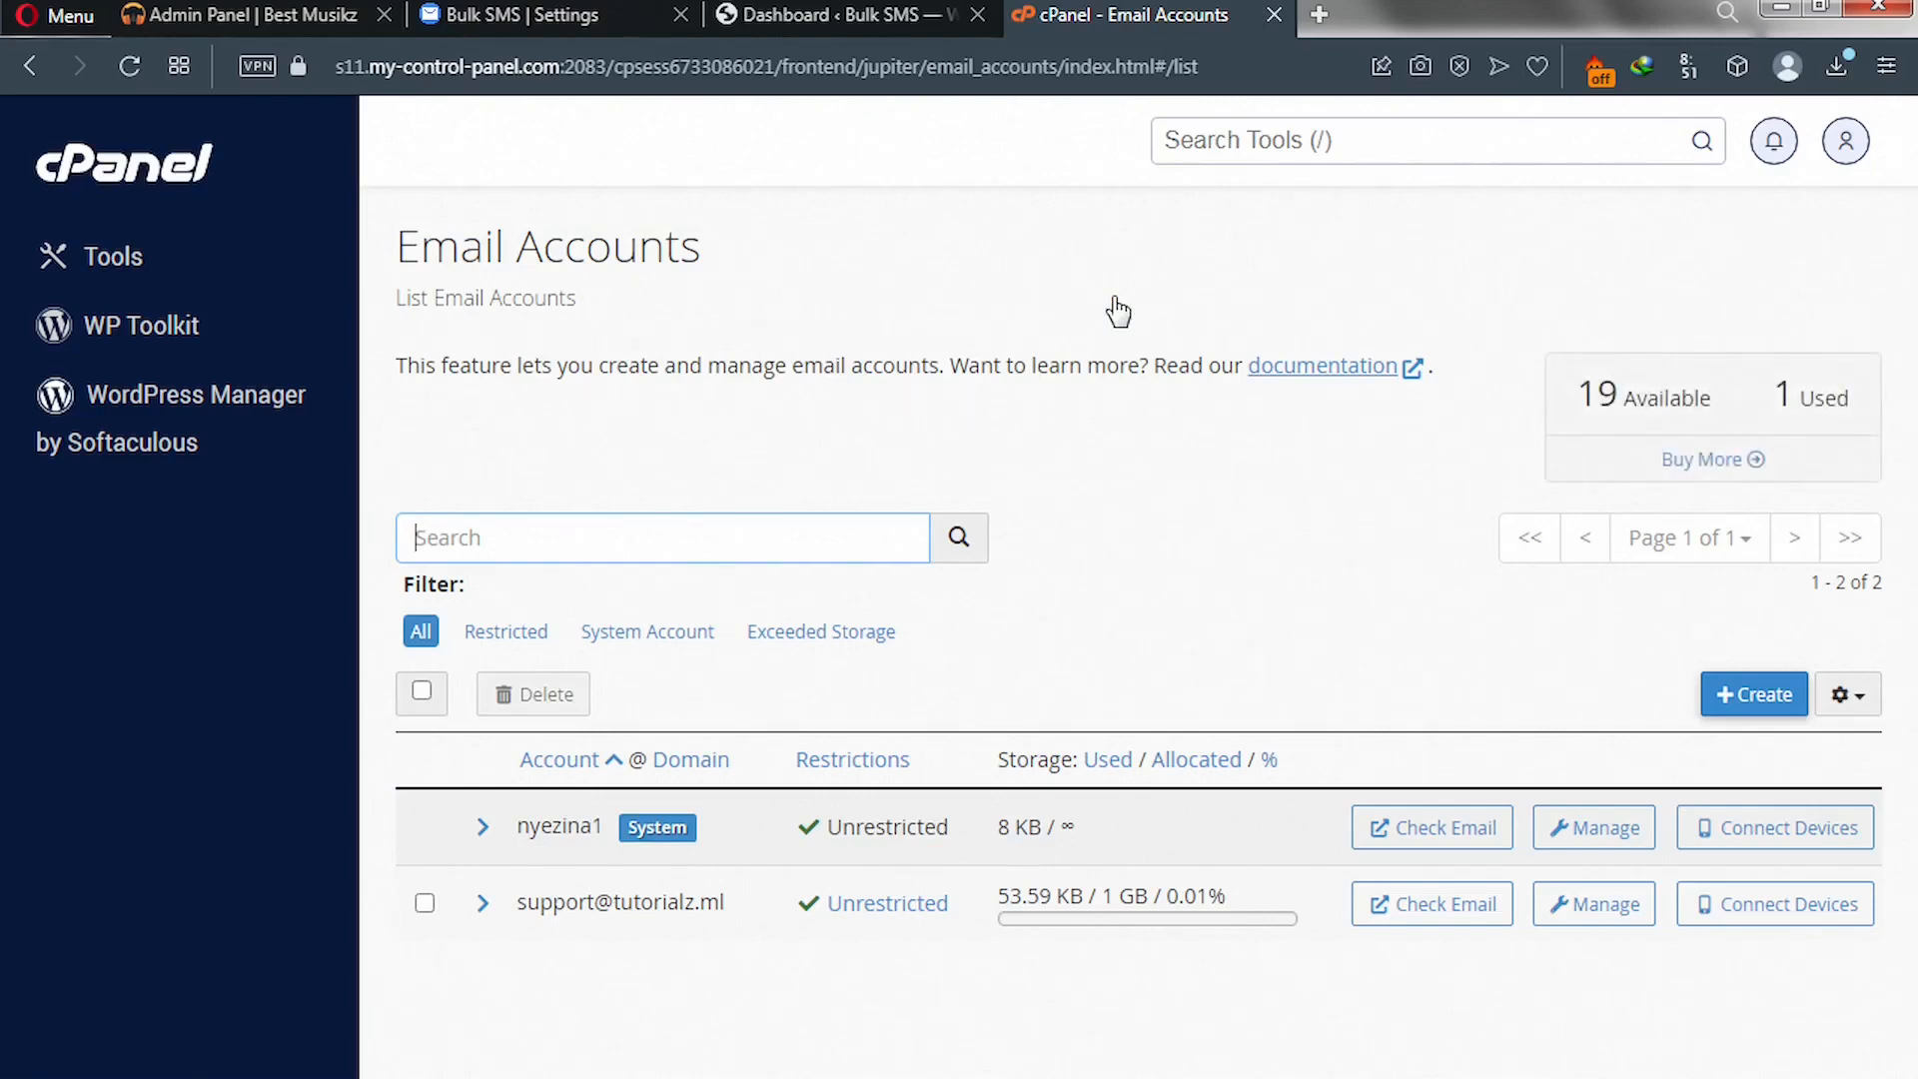
left_click(1740, 704)
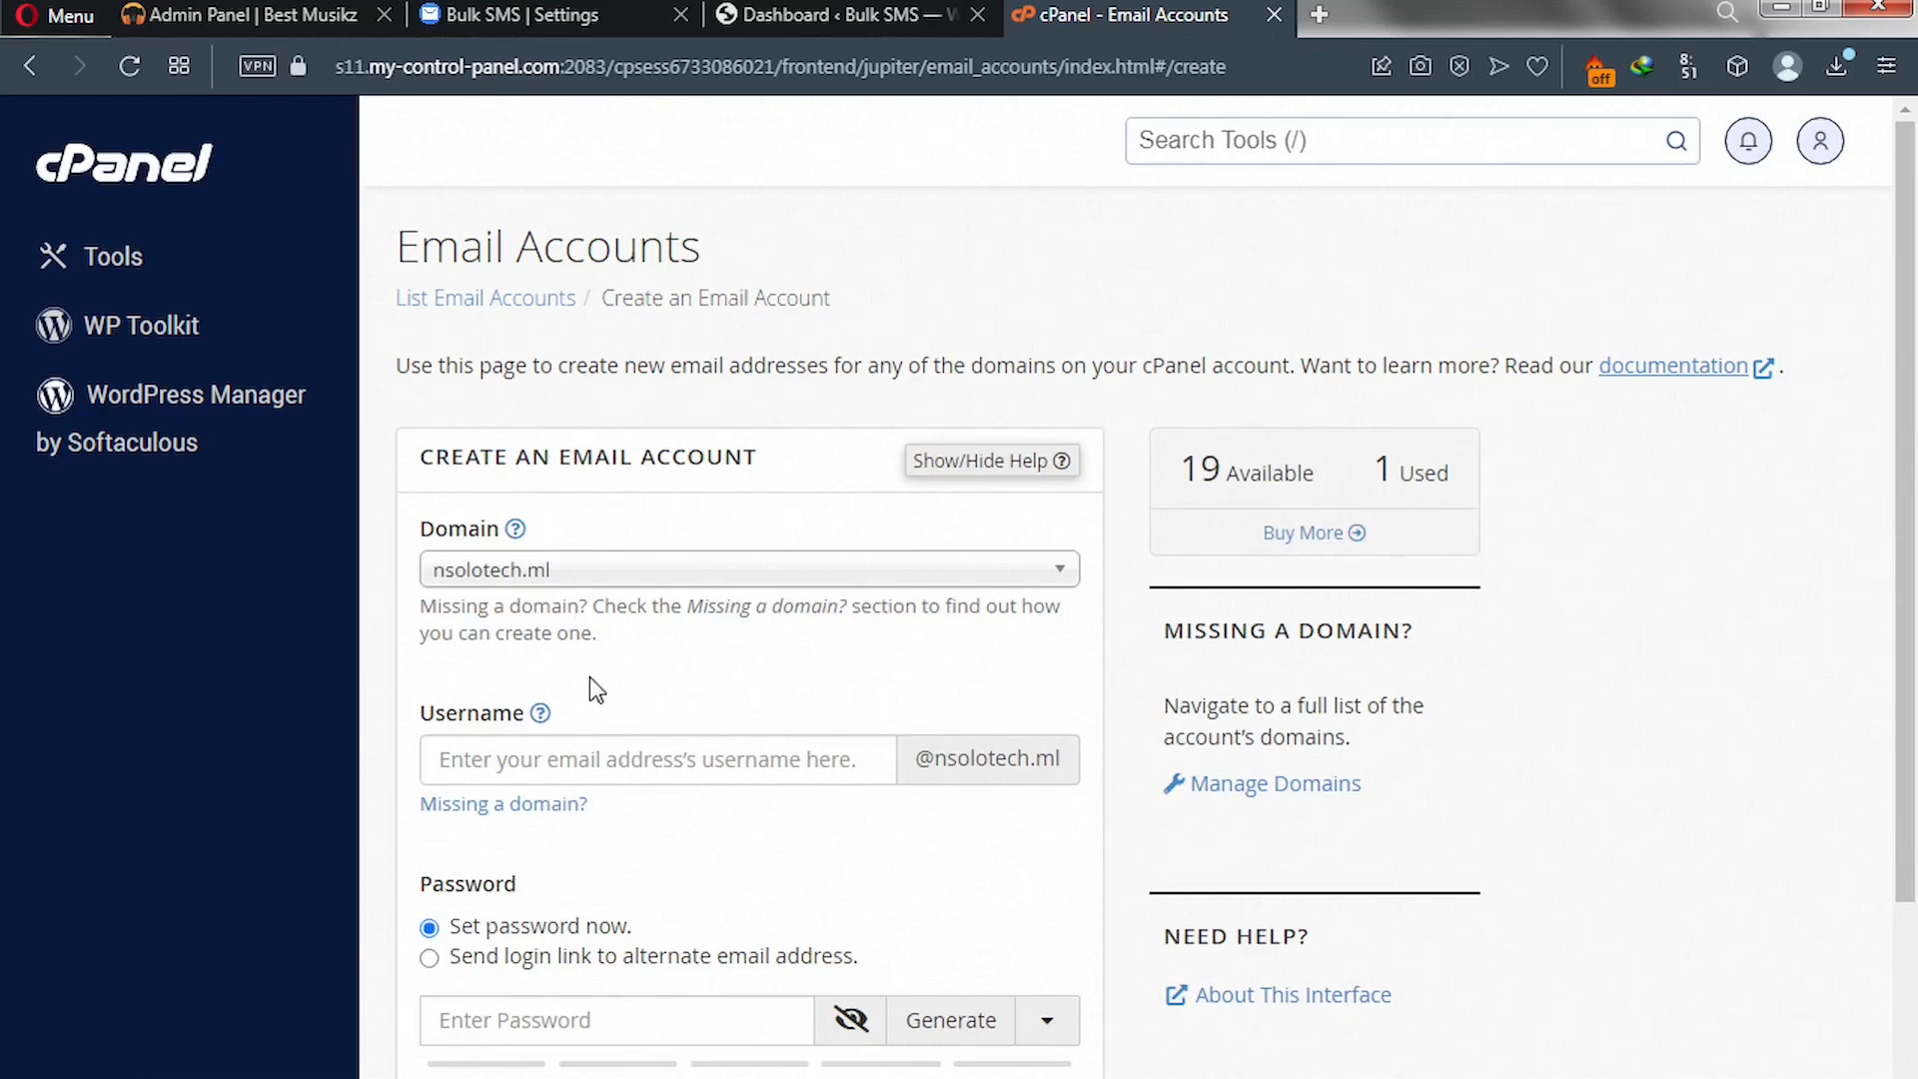
left_click(741, 579)
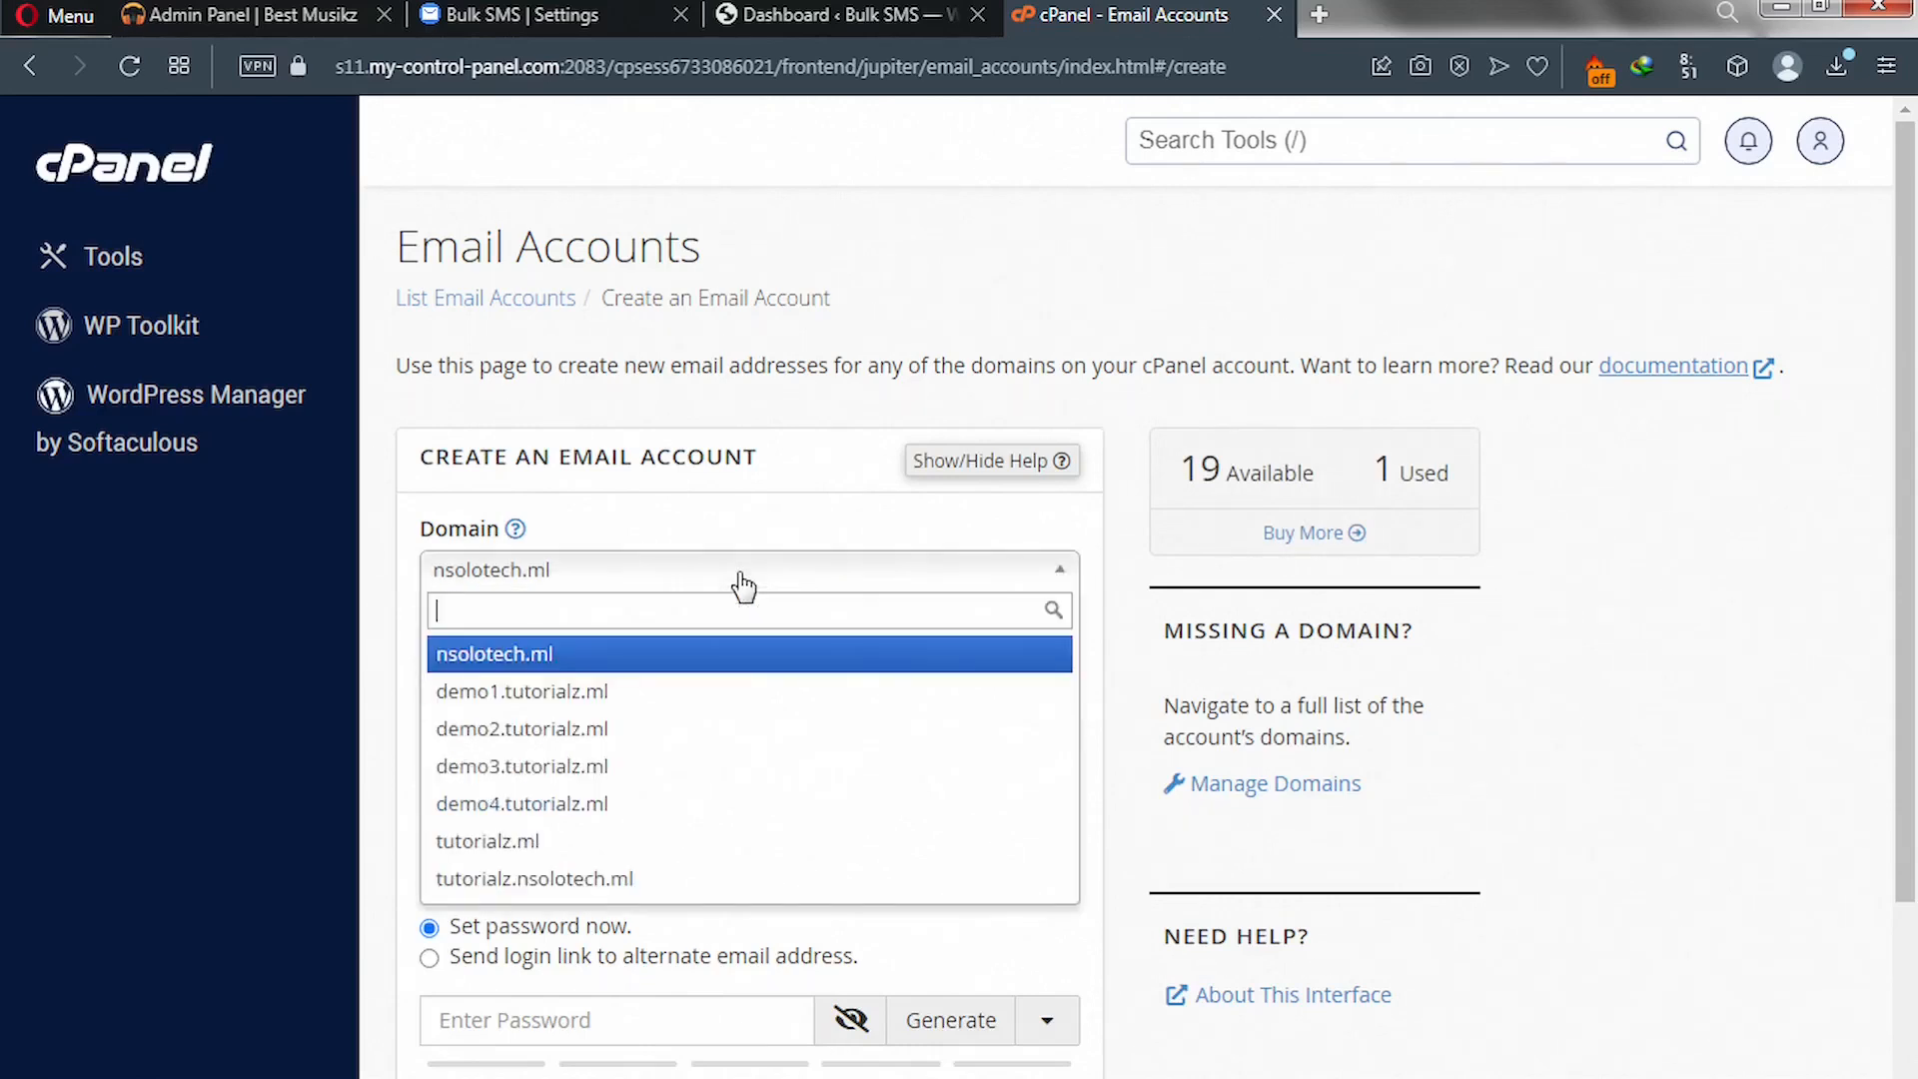
left_click(508, 844)
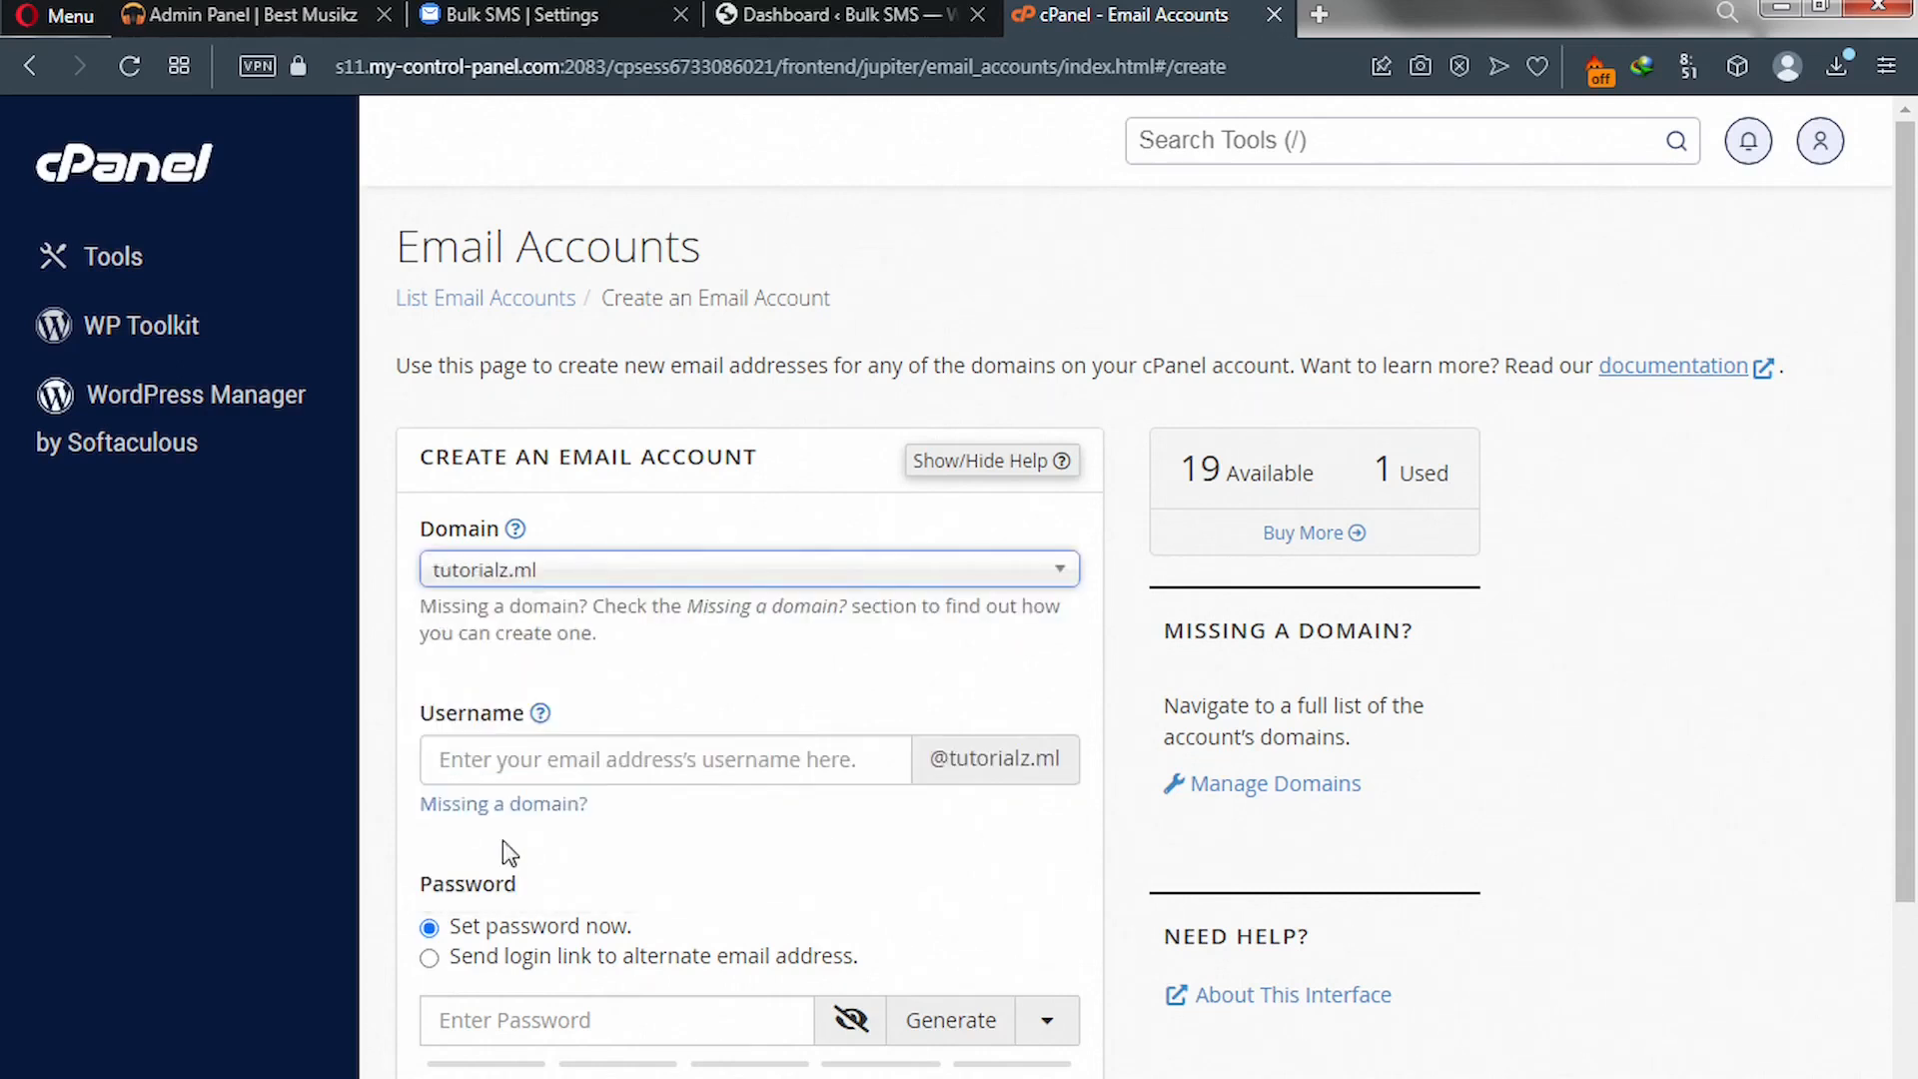
left_click(545, 759)
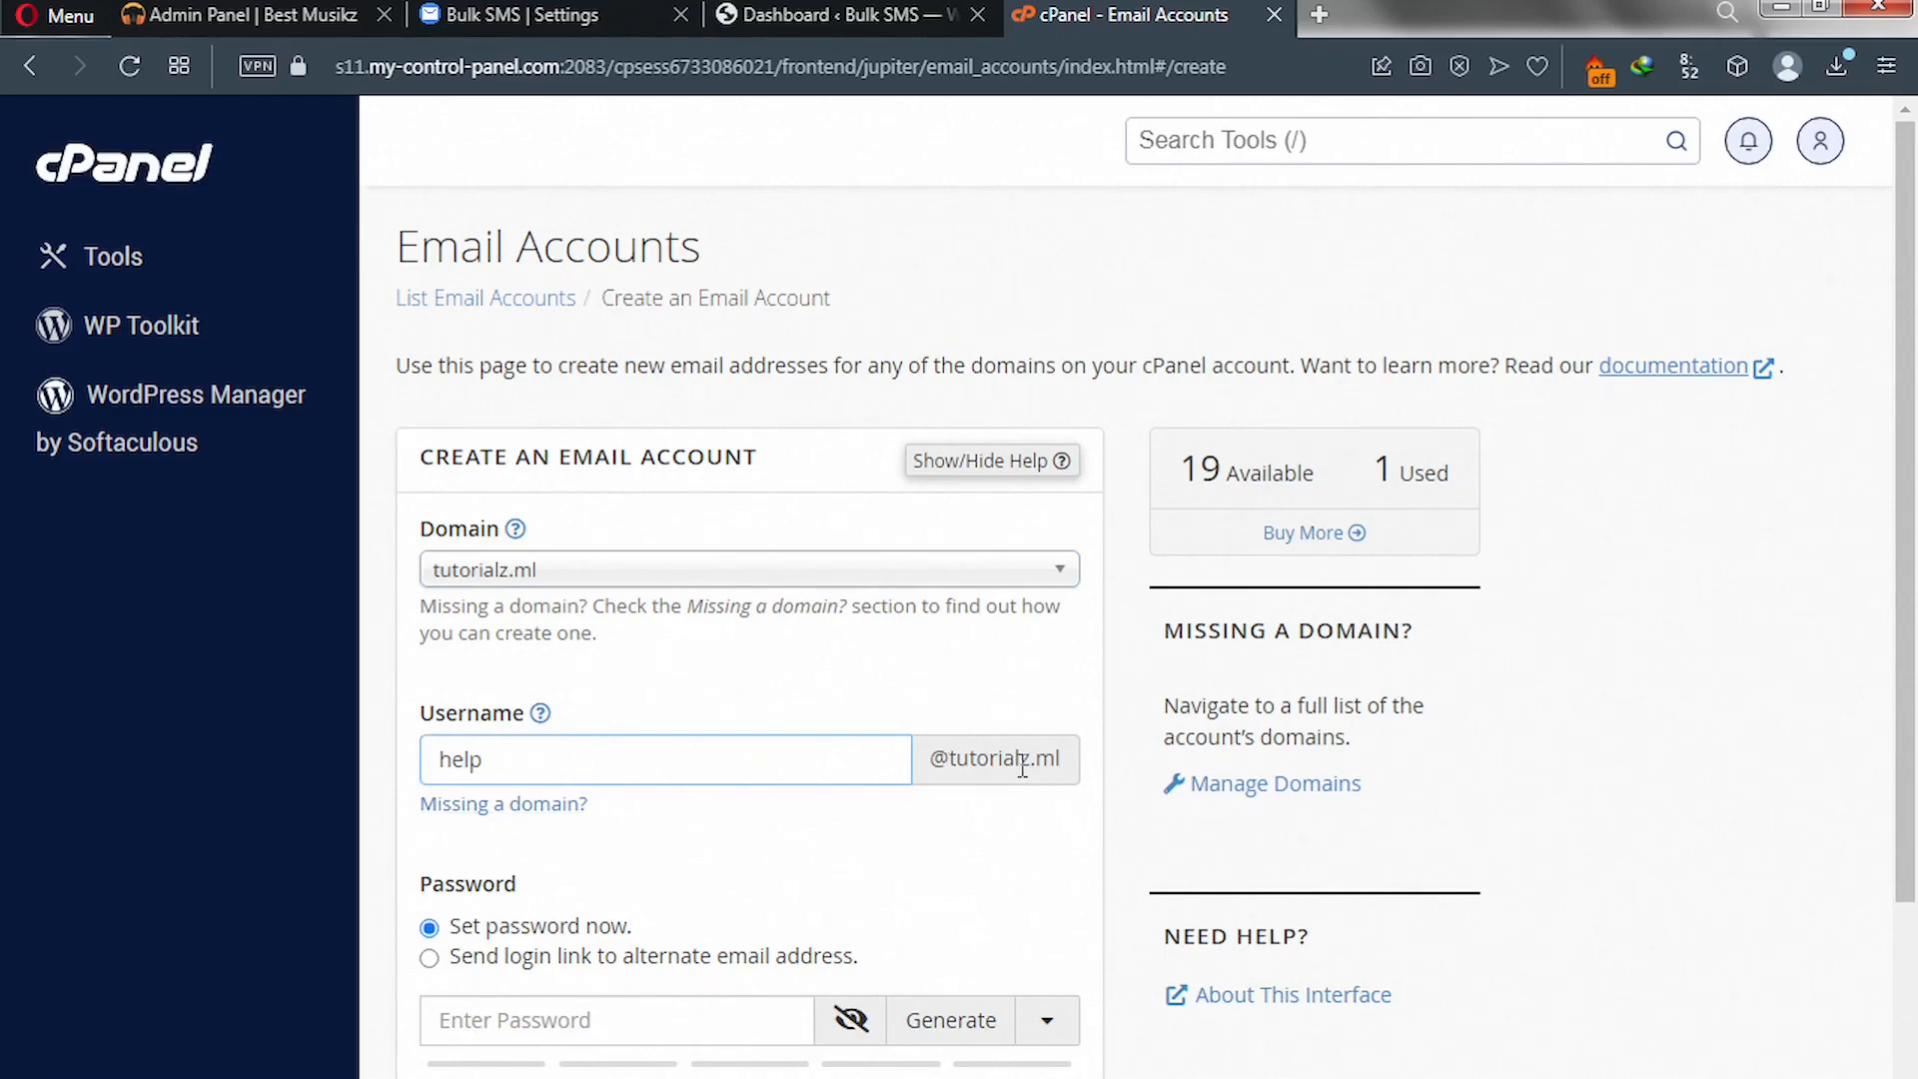
left_click(959, 1023)
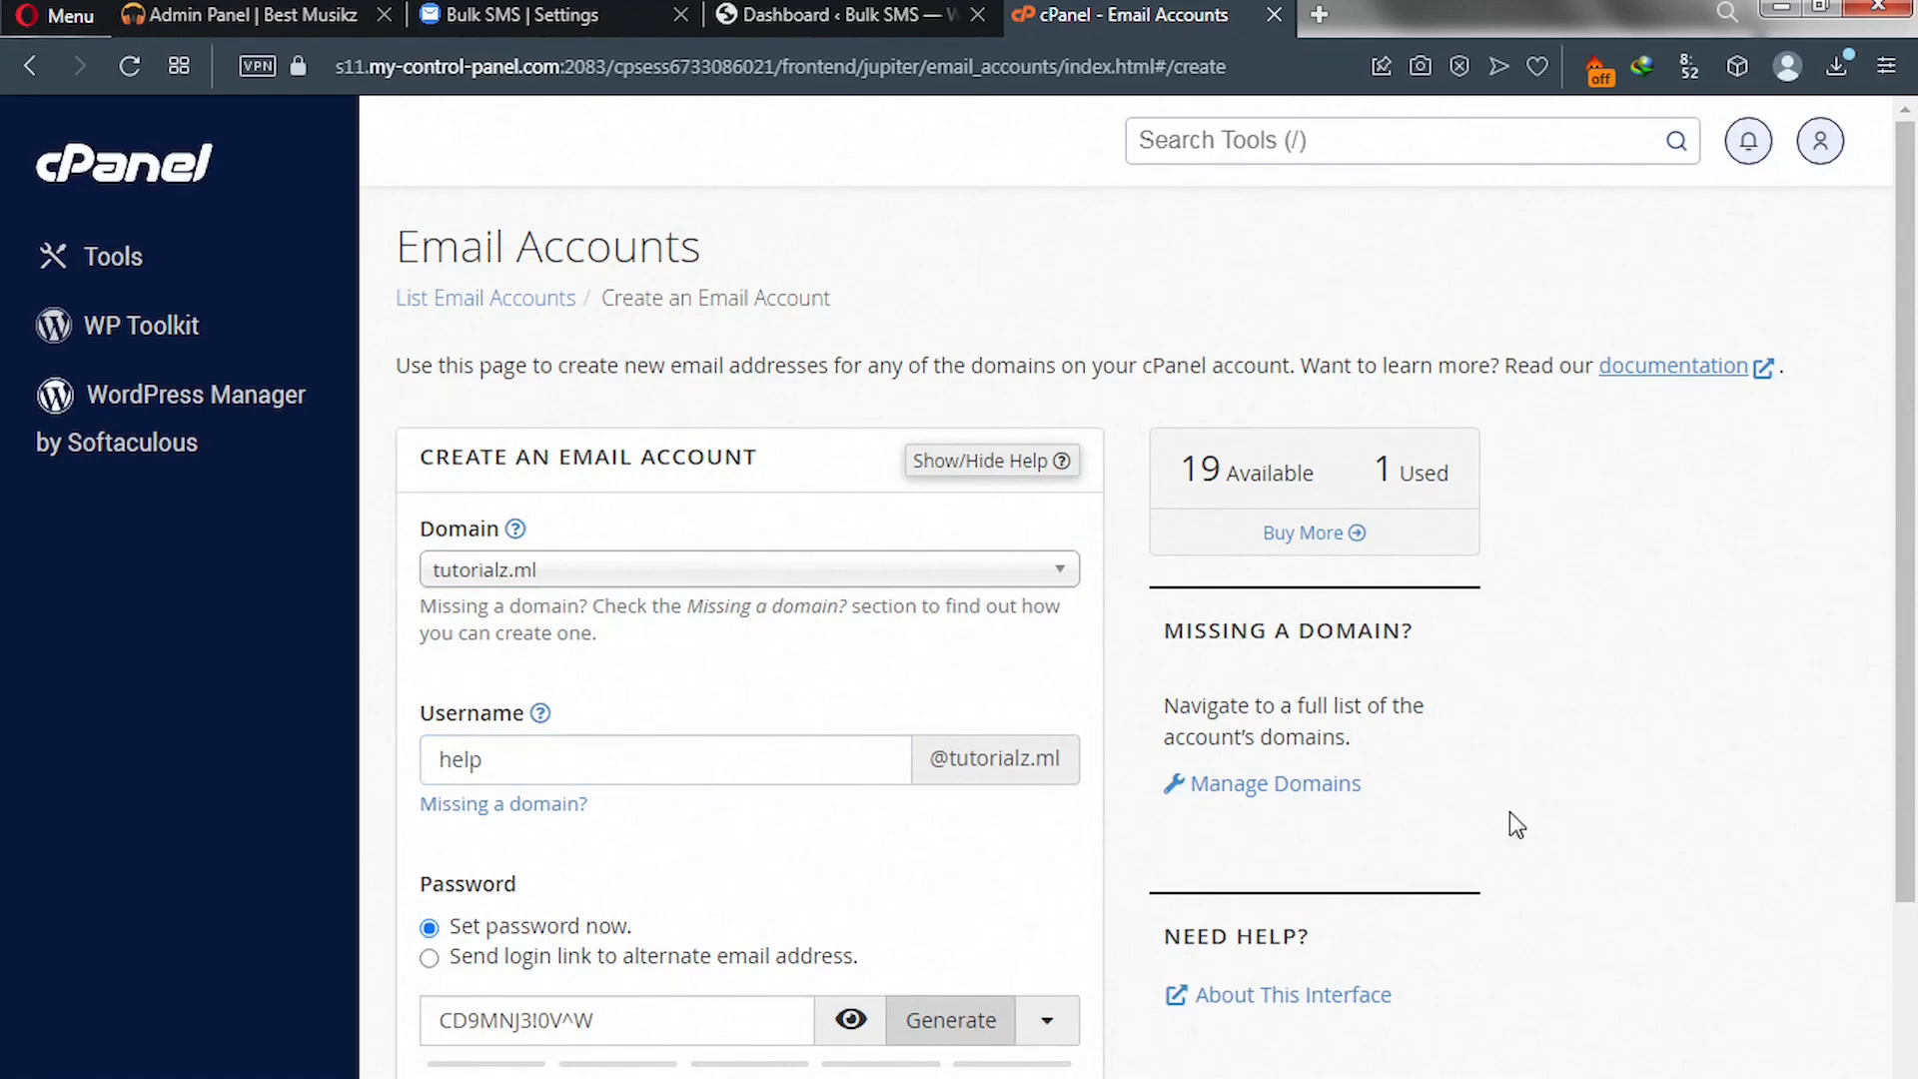
left_click_drag(1914, 778, 1913, 982)
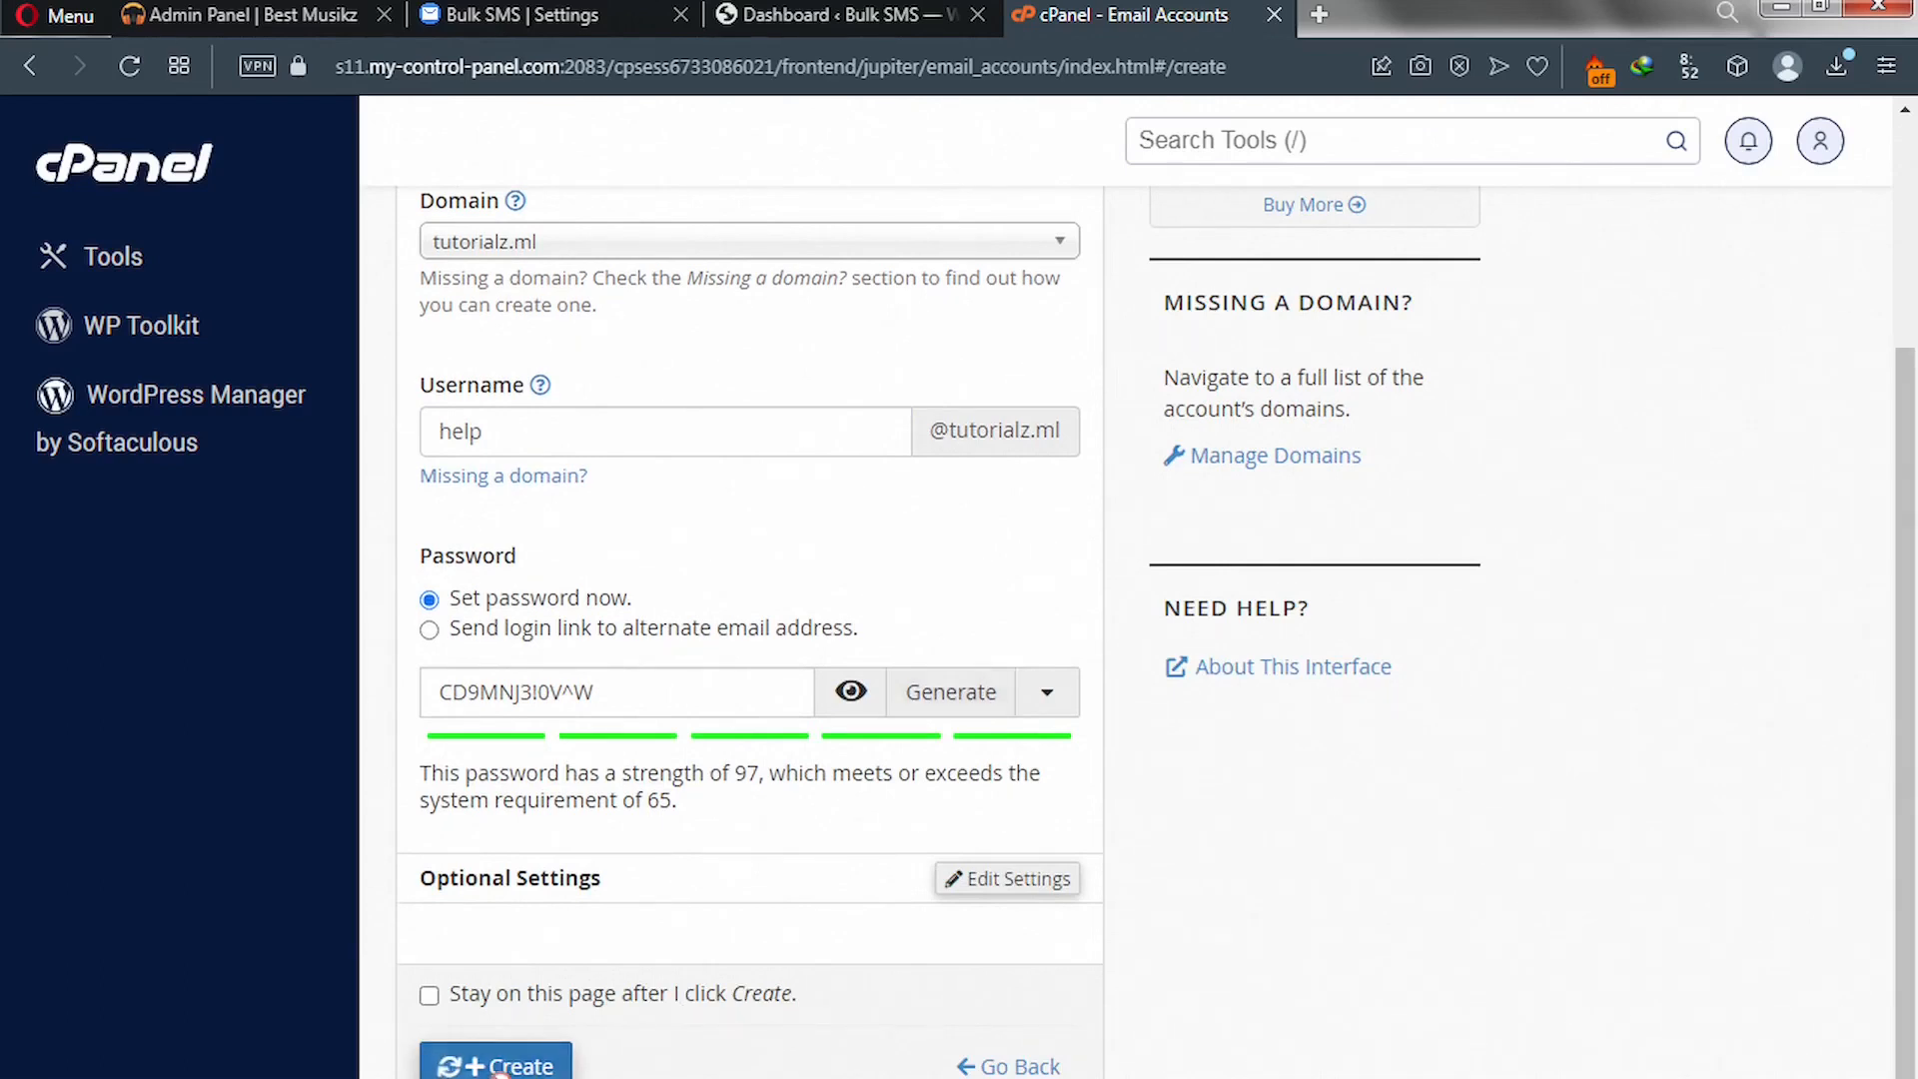
left_click(497, 1067)
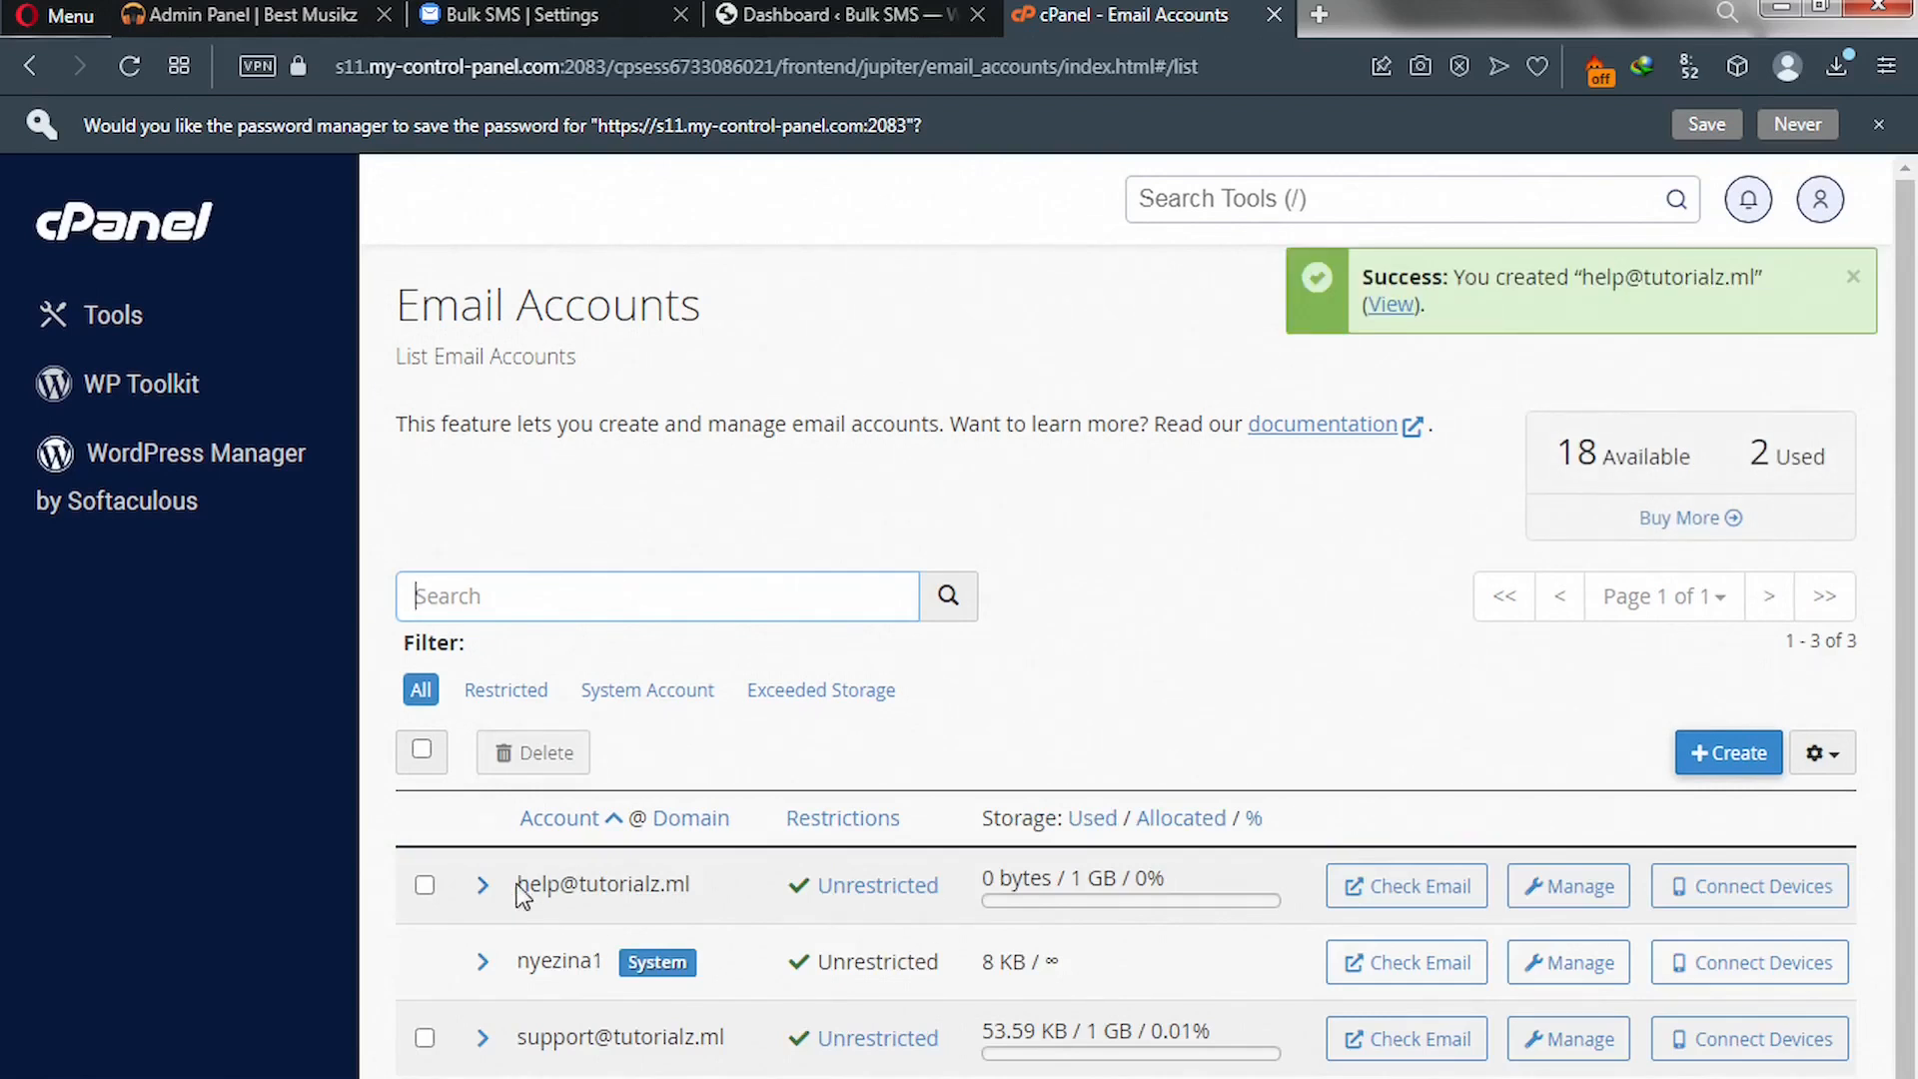
left_click_drag(516, 883, 697, 889)
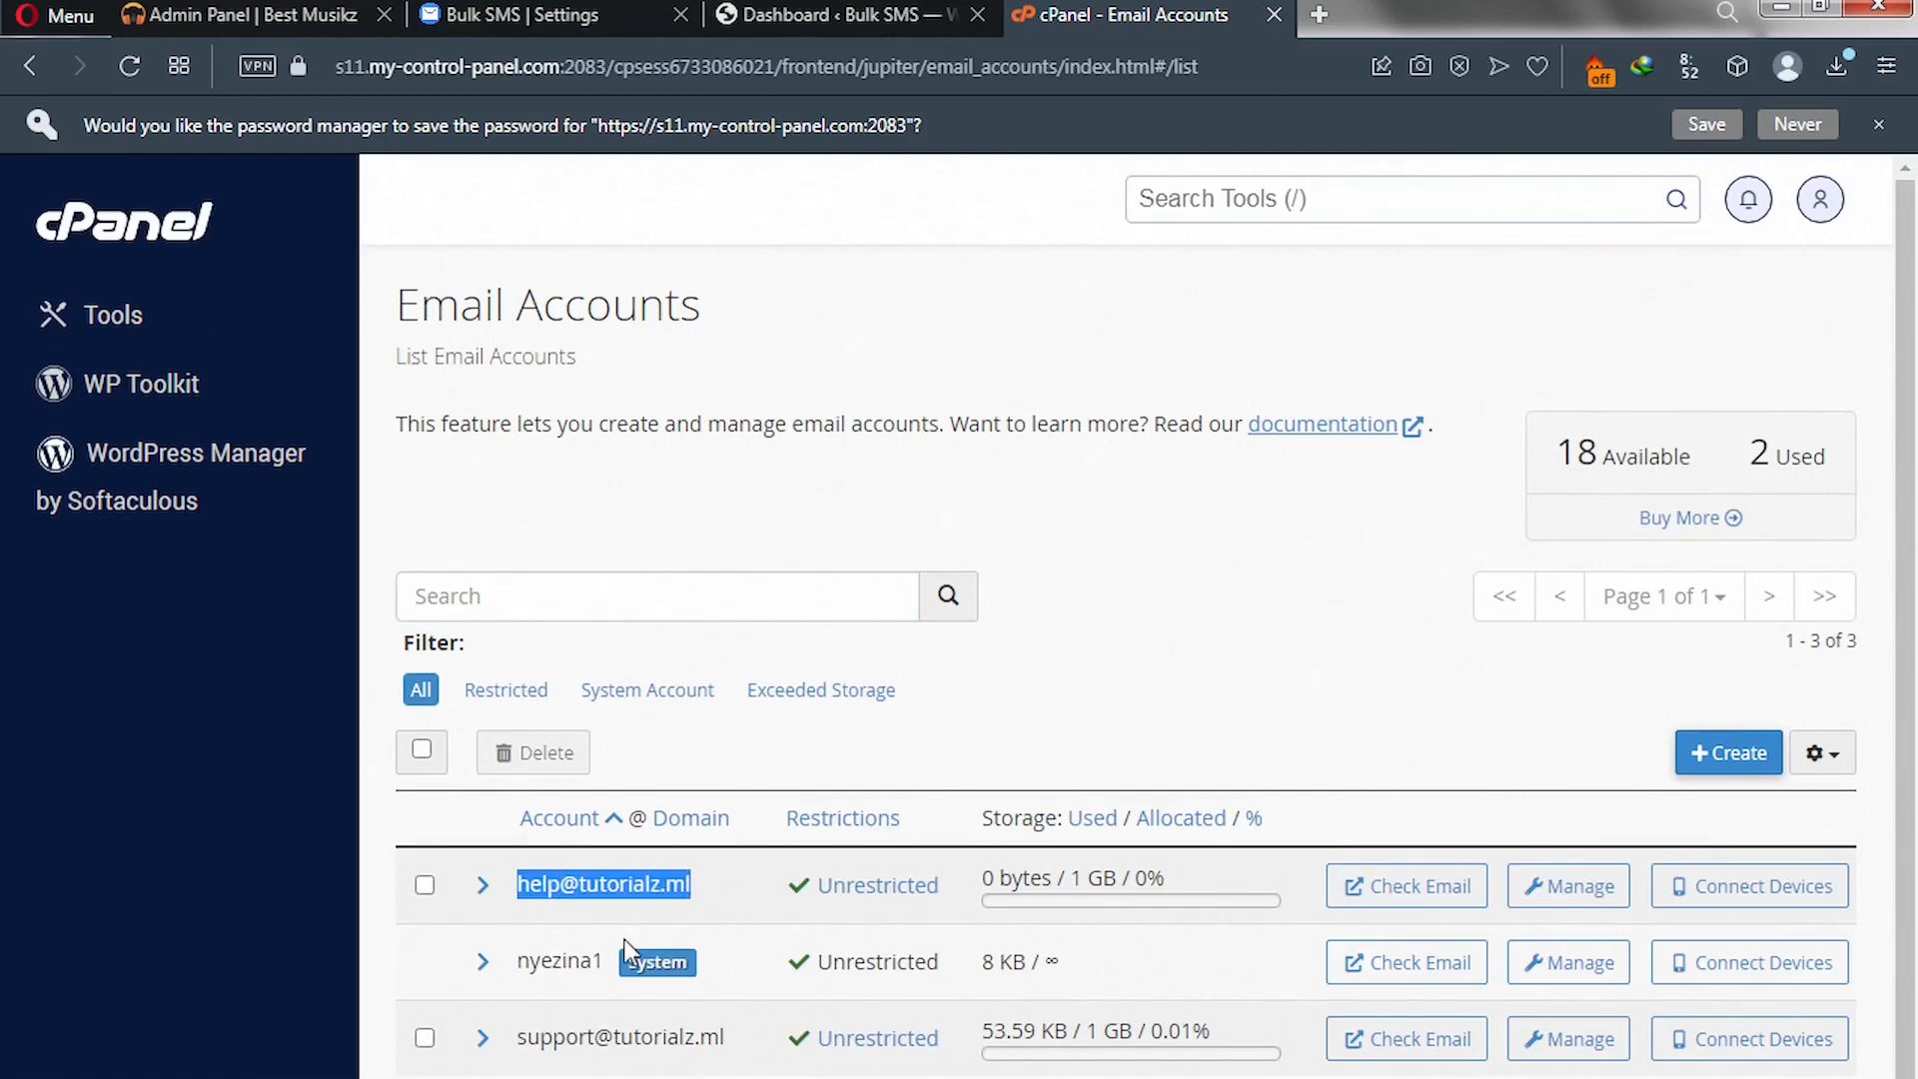
left_click_drag(518, 1037, 740, 1047)
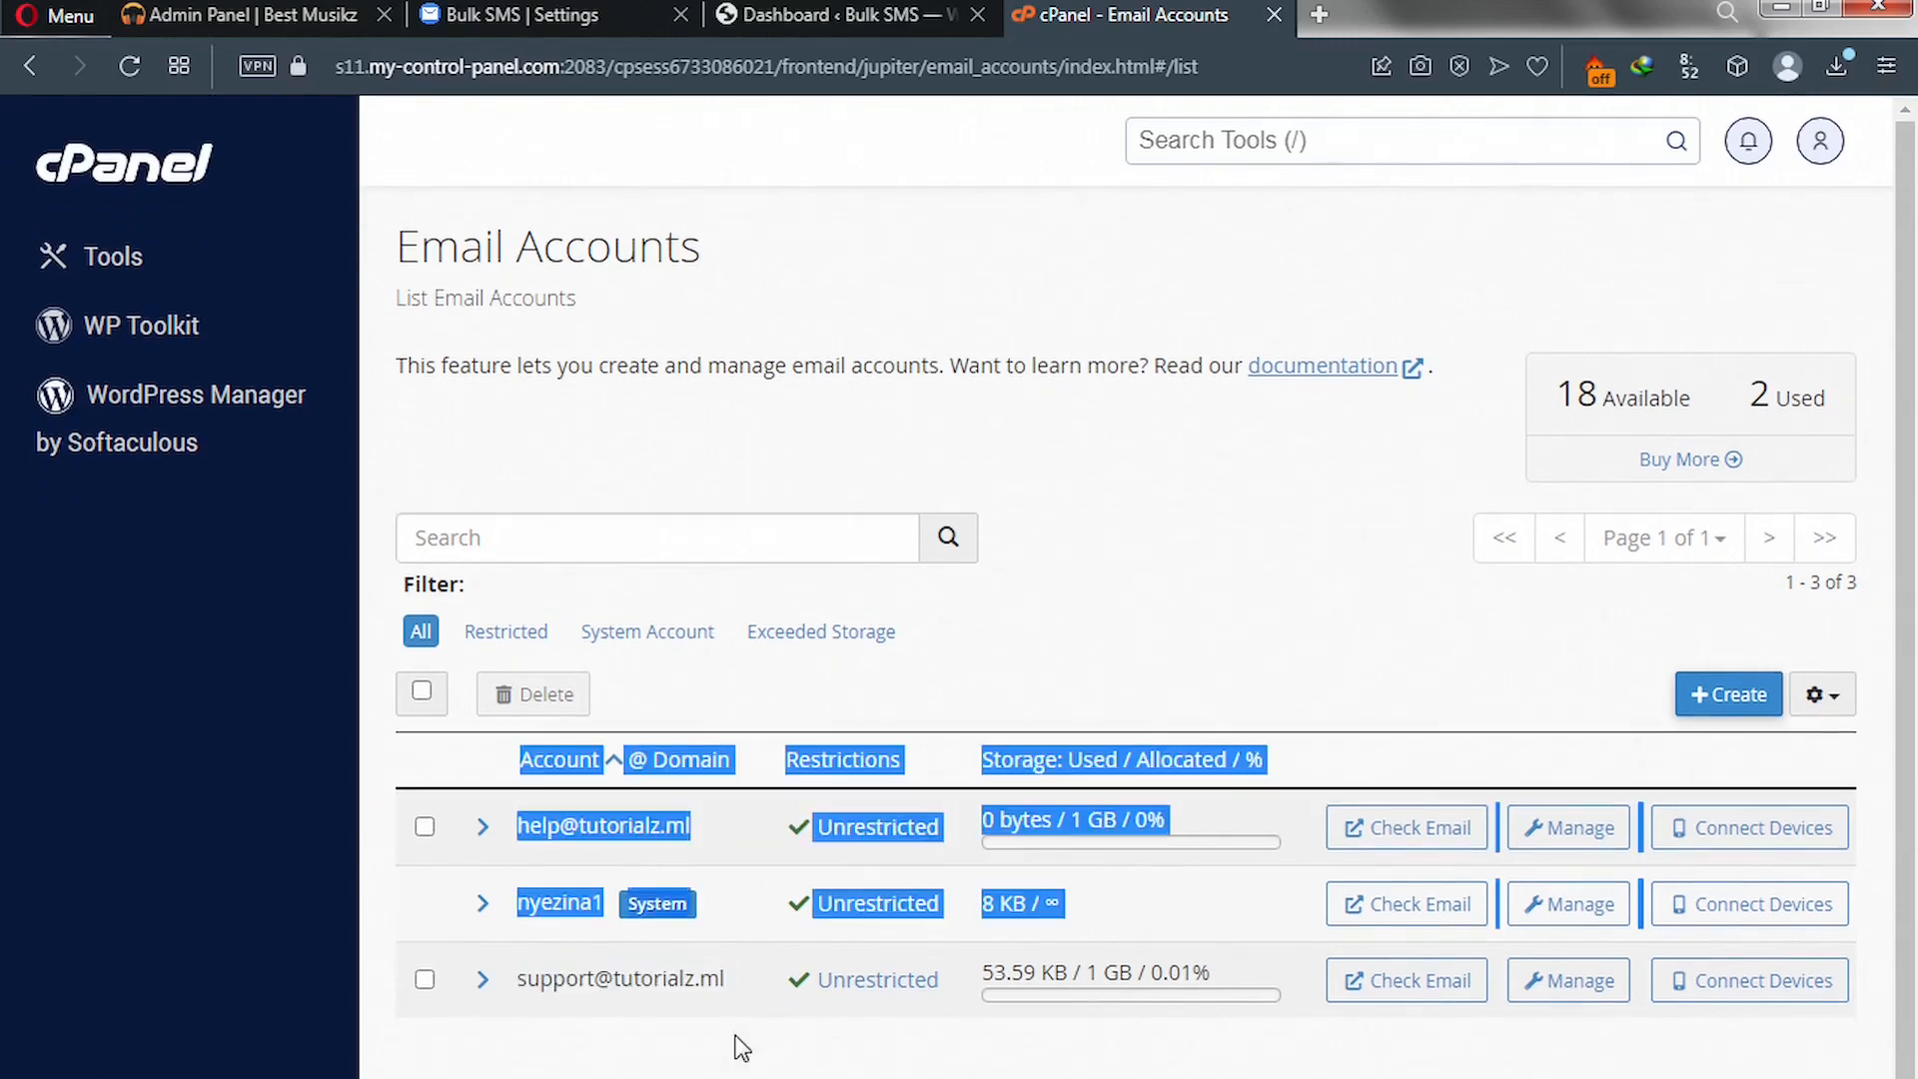
left_click(671, 1064)
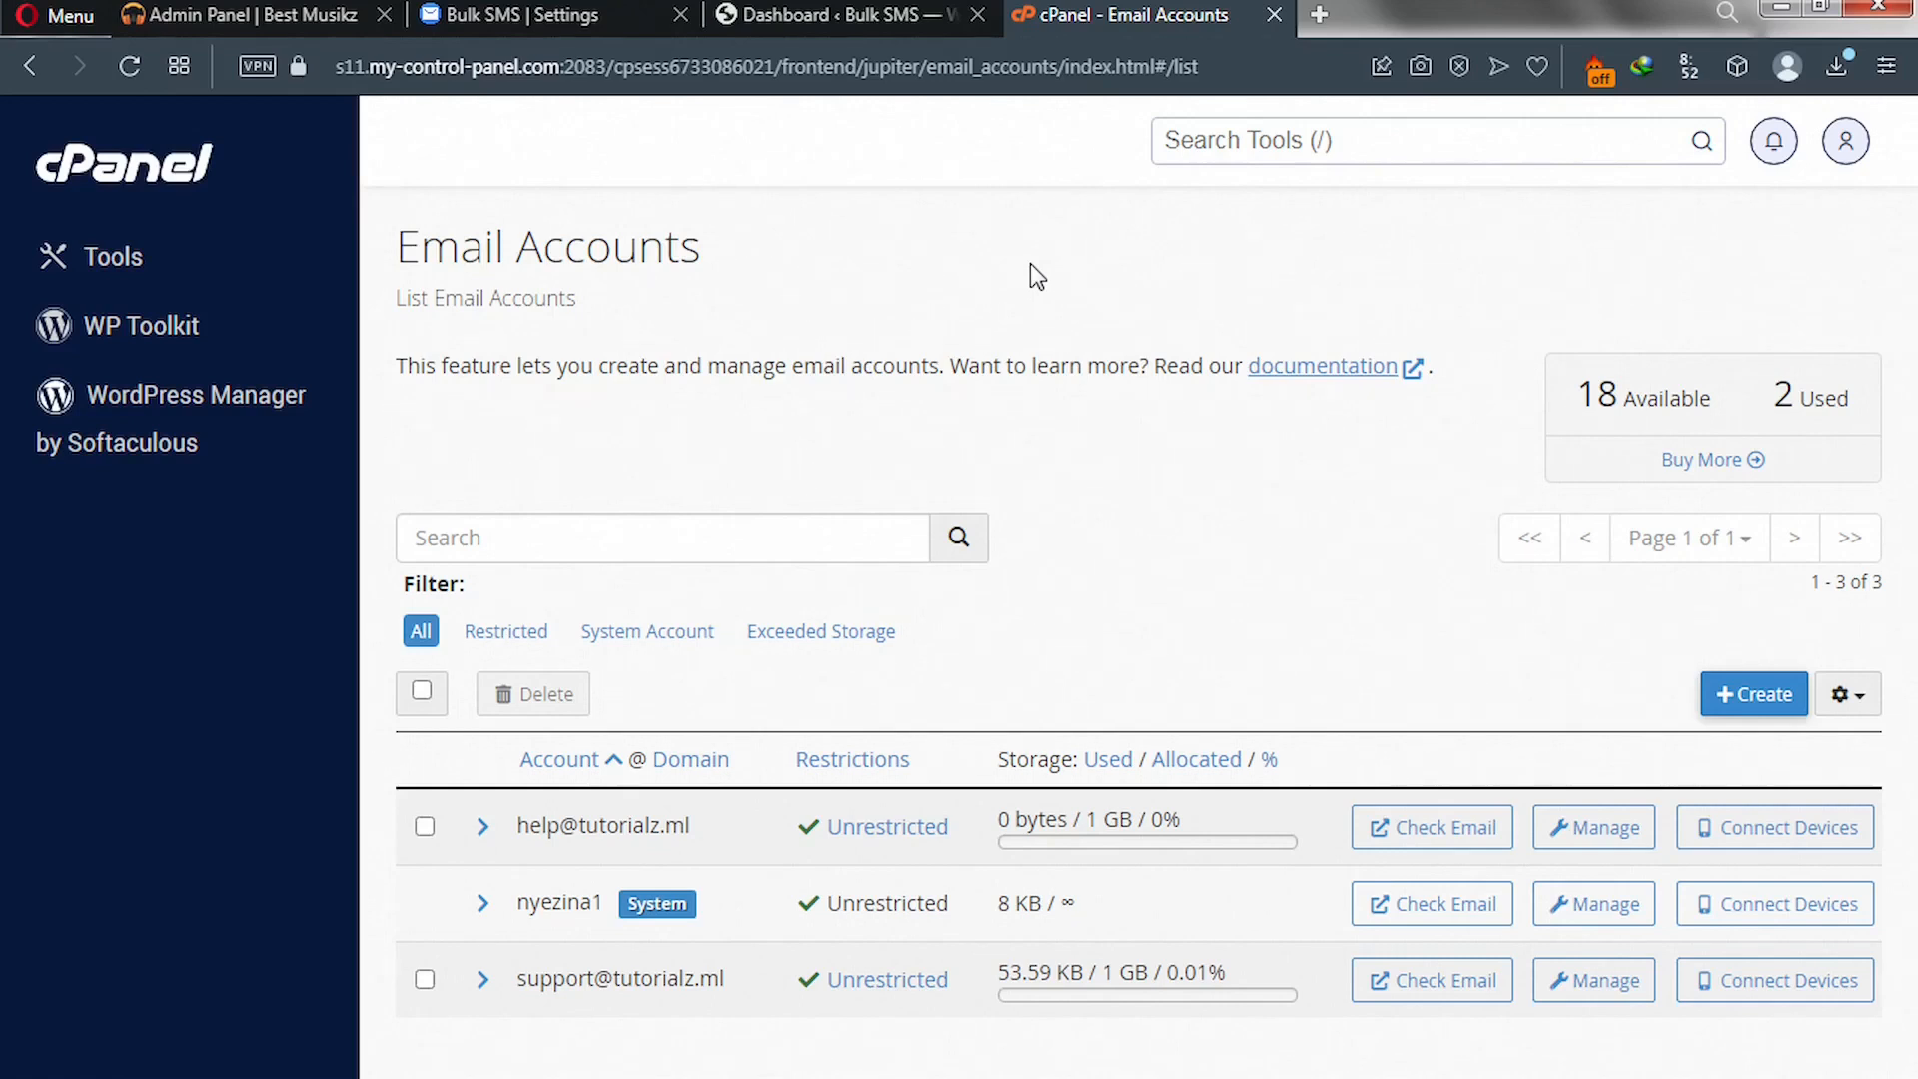
- In a new tab, search for 'smtp' and open the SMTP2GO pricing page
left_click(1317, 14)
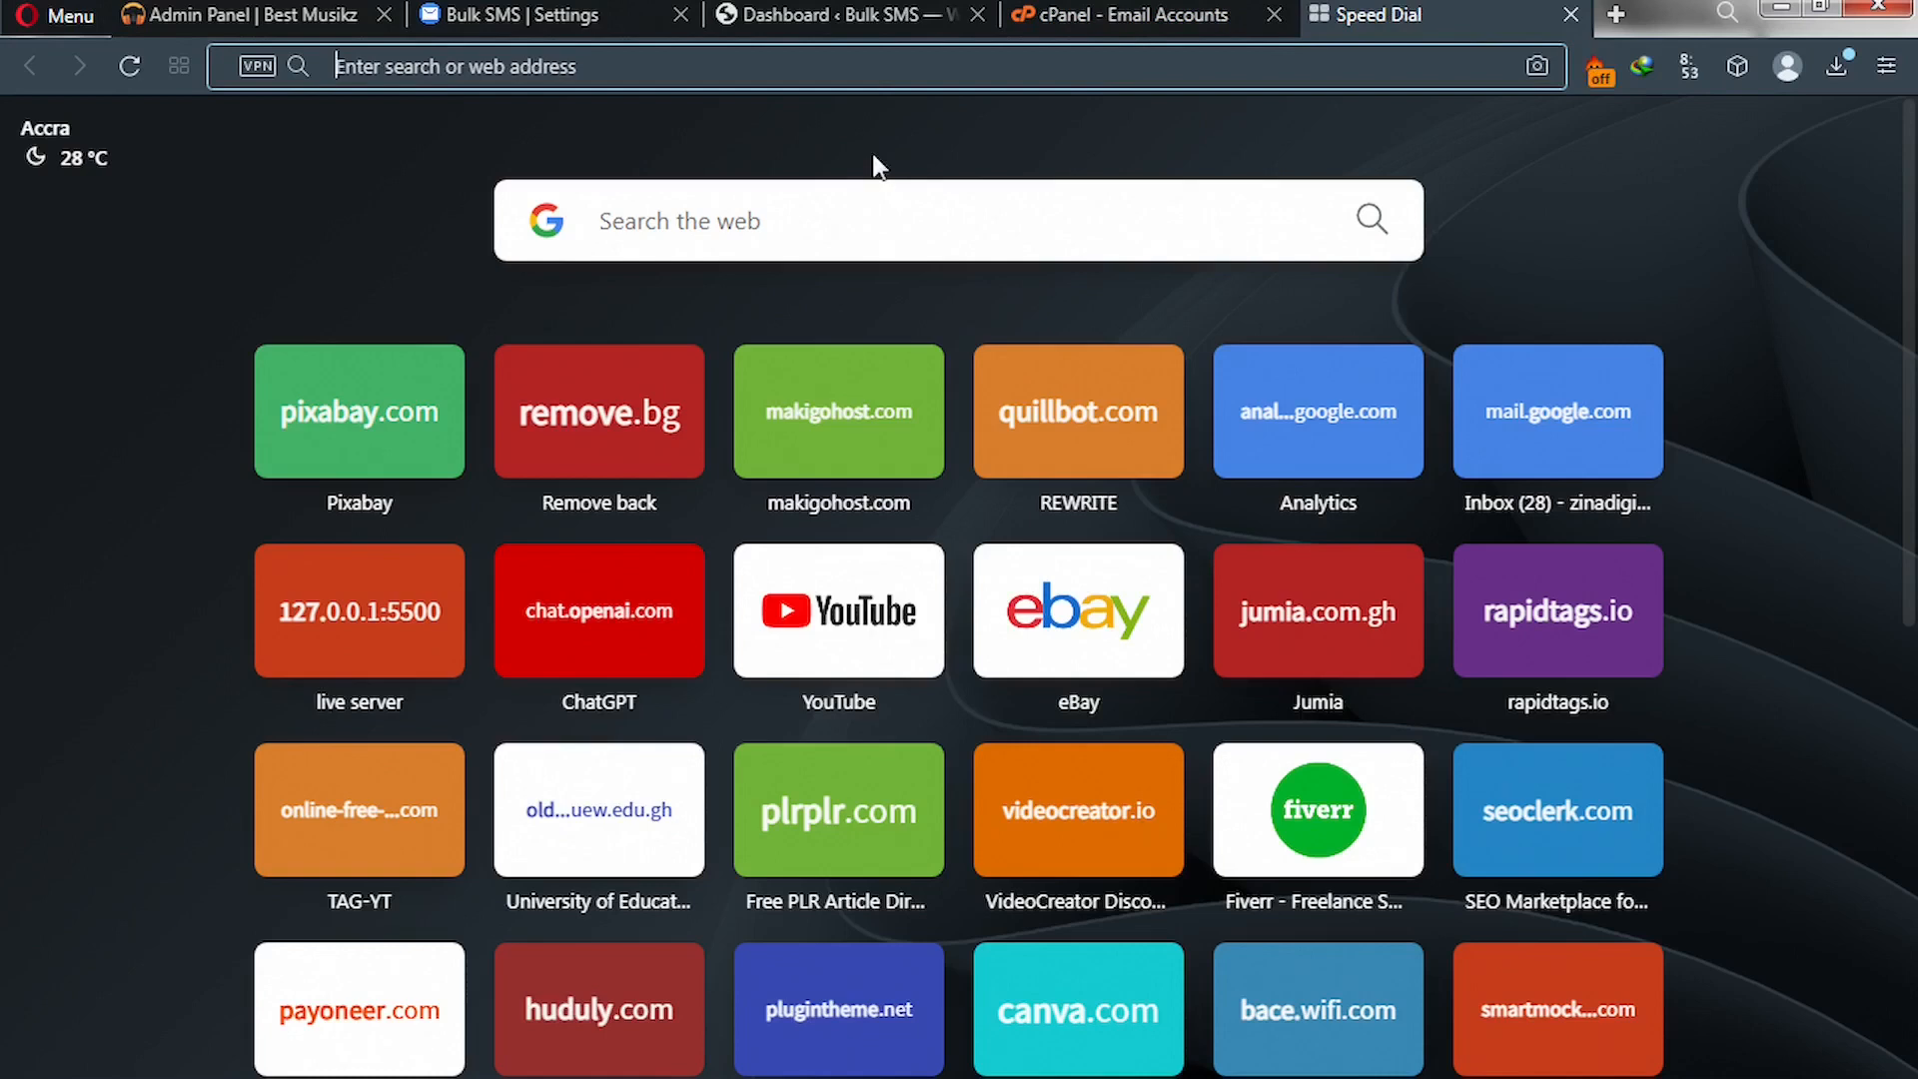
type("smtp")
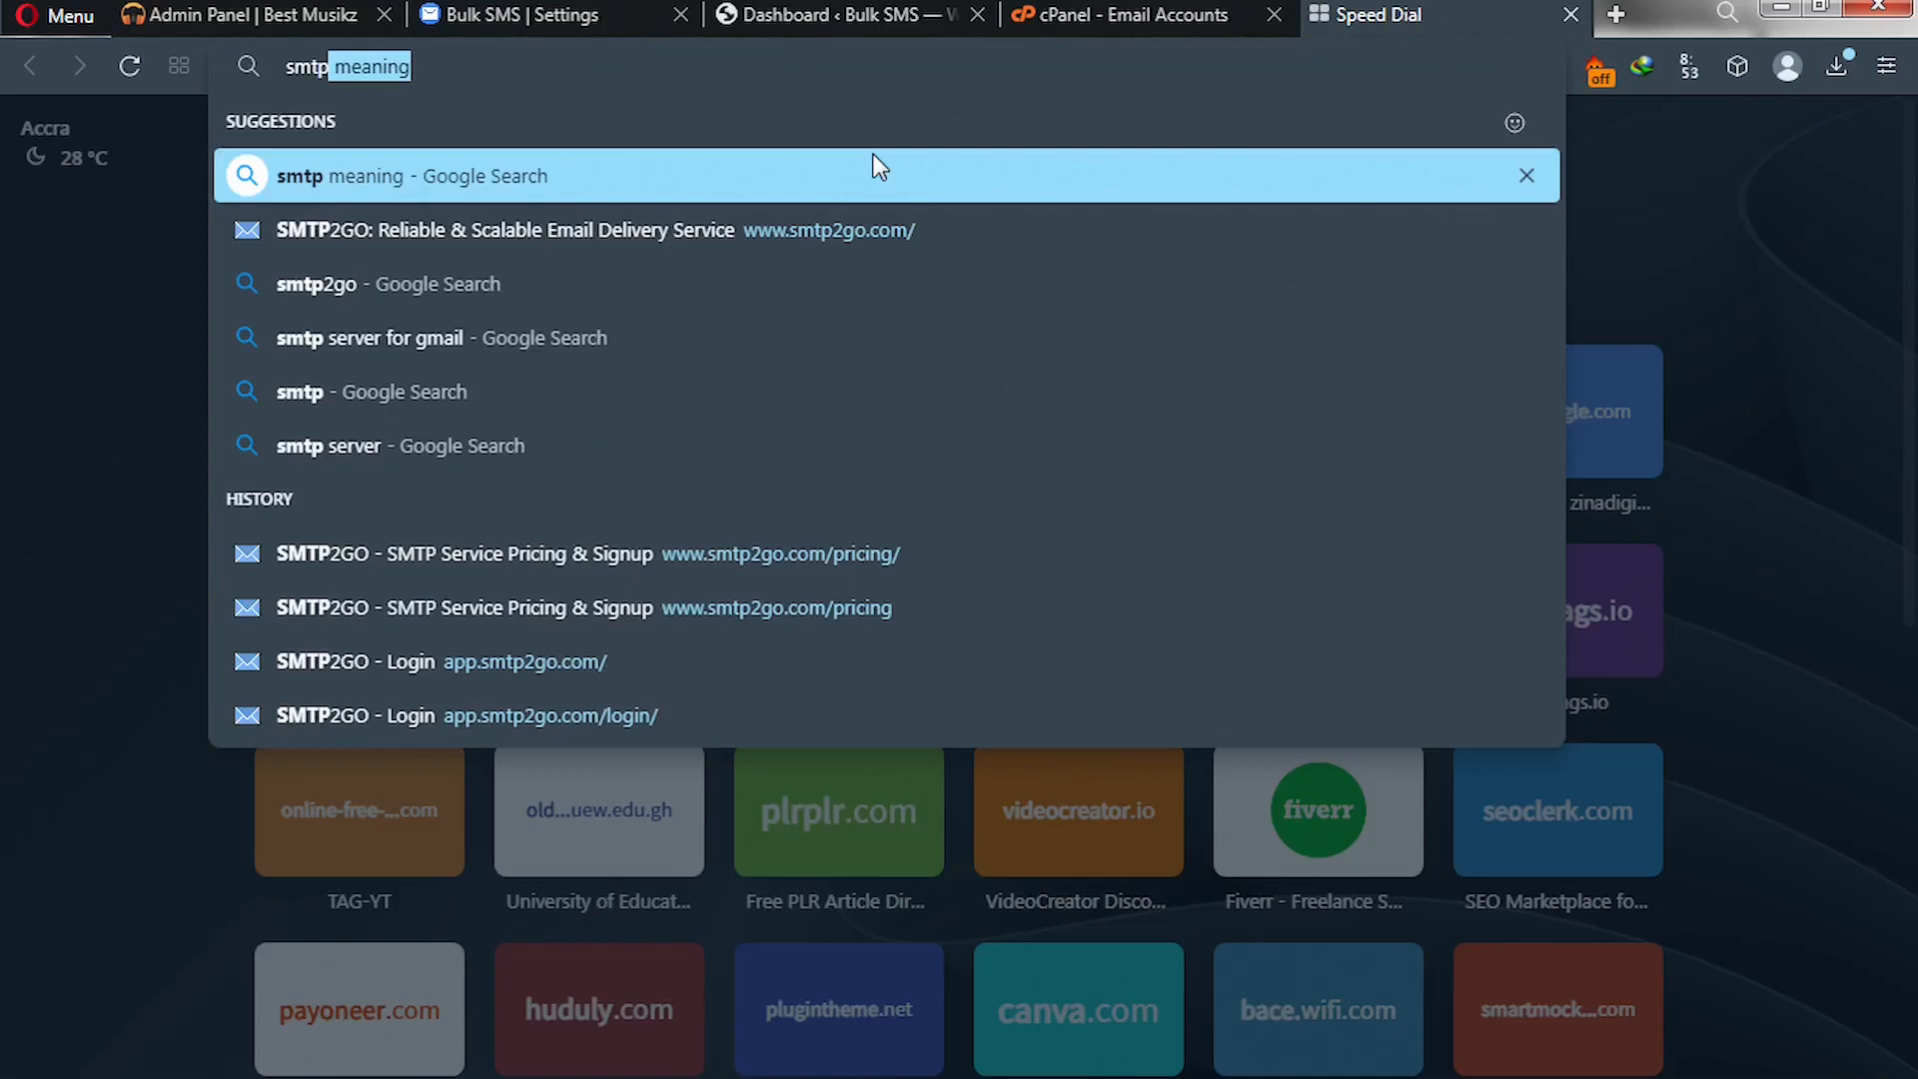
key("Return")
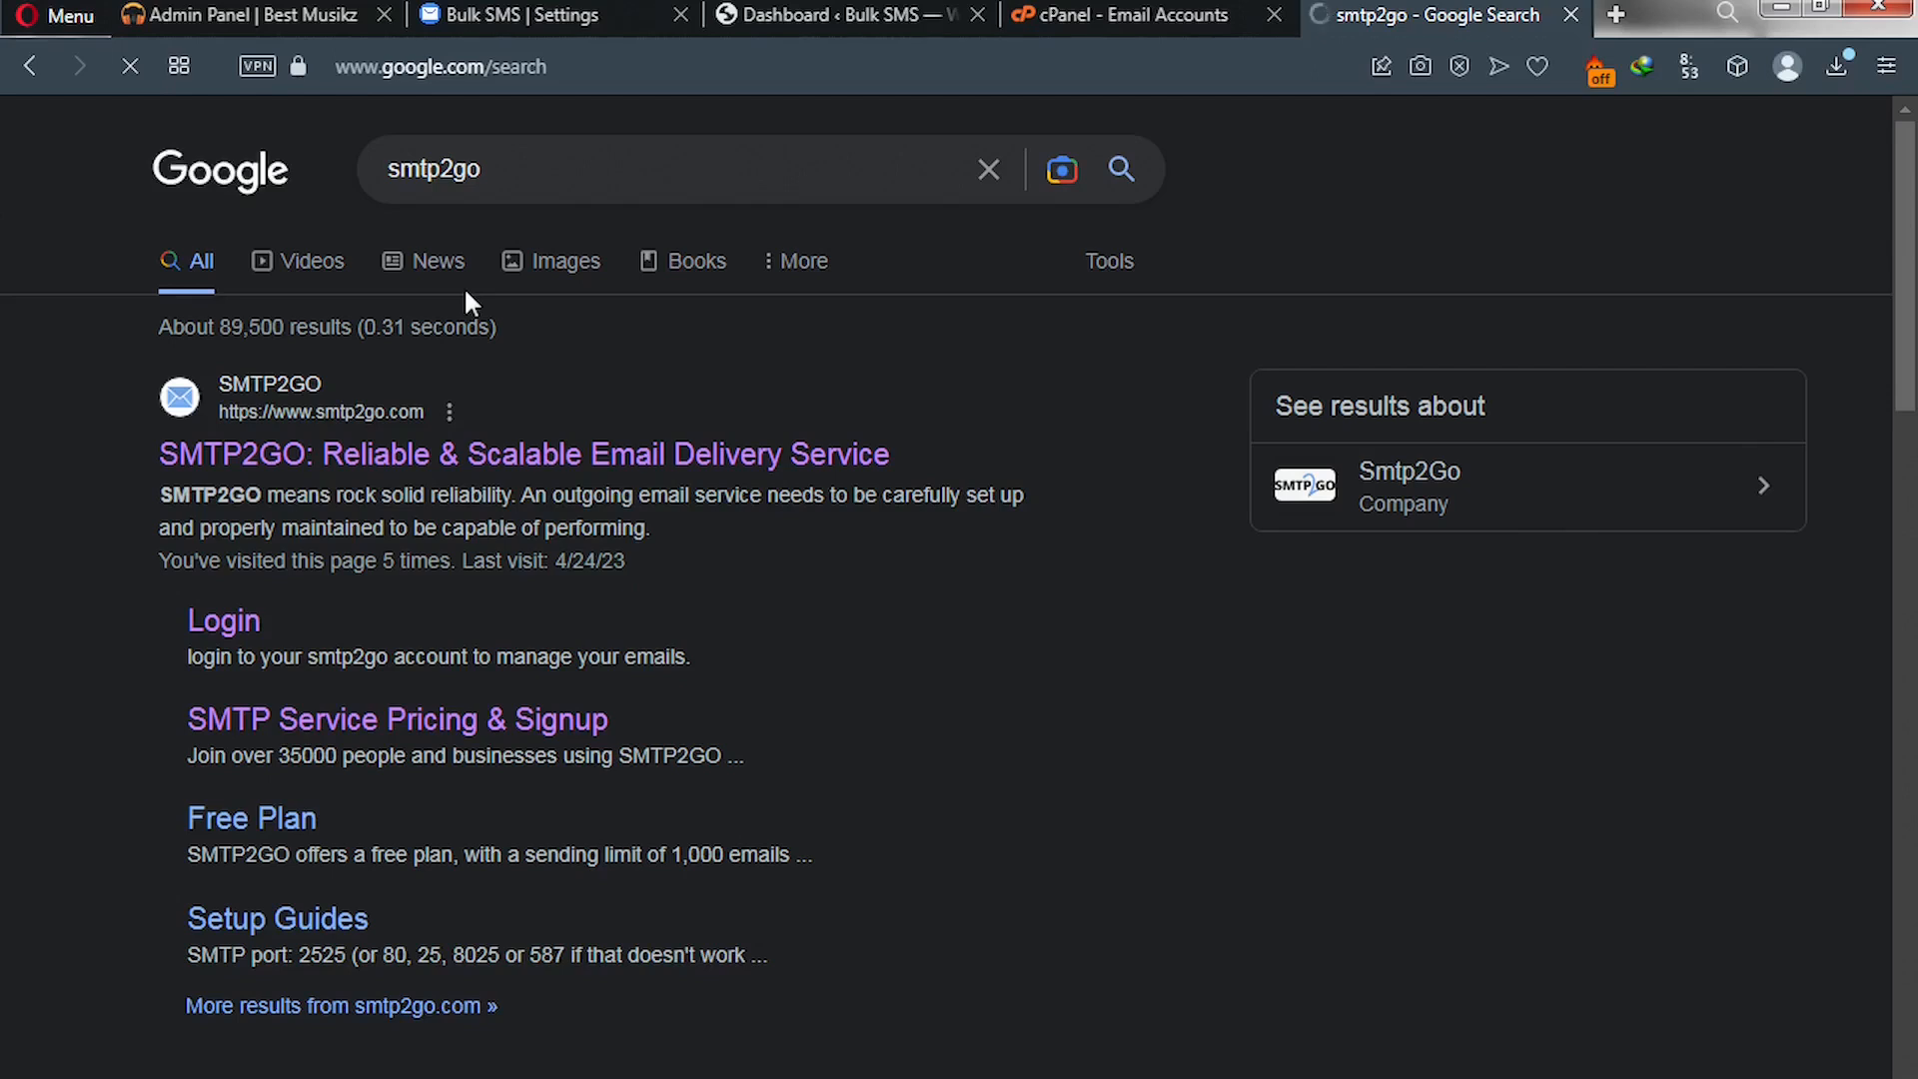
left_click(341, 476)
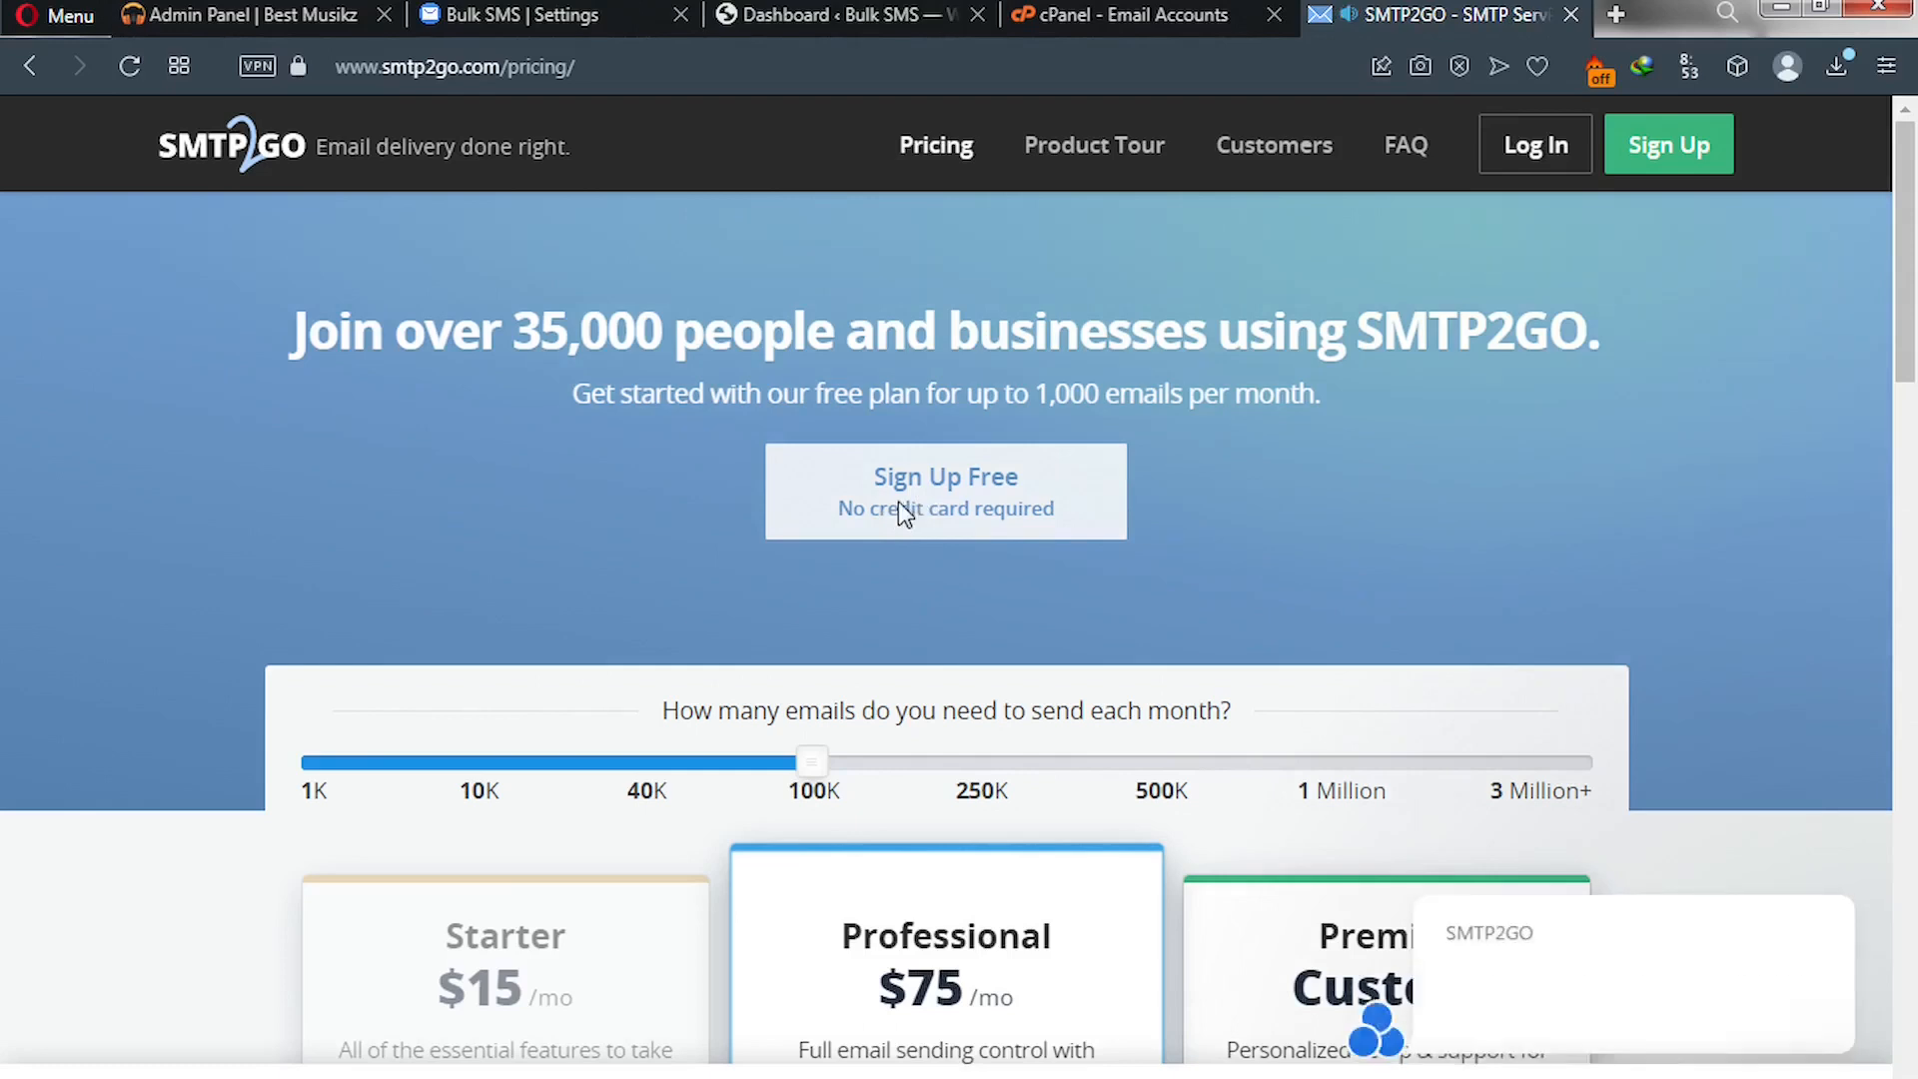
- Open SMTP2GO's 'Sign Up Free' form and its Work email field, then return to cPanel
left_click(897, 501)
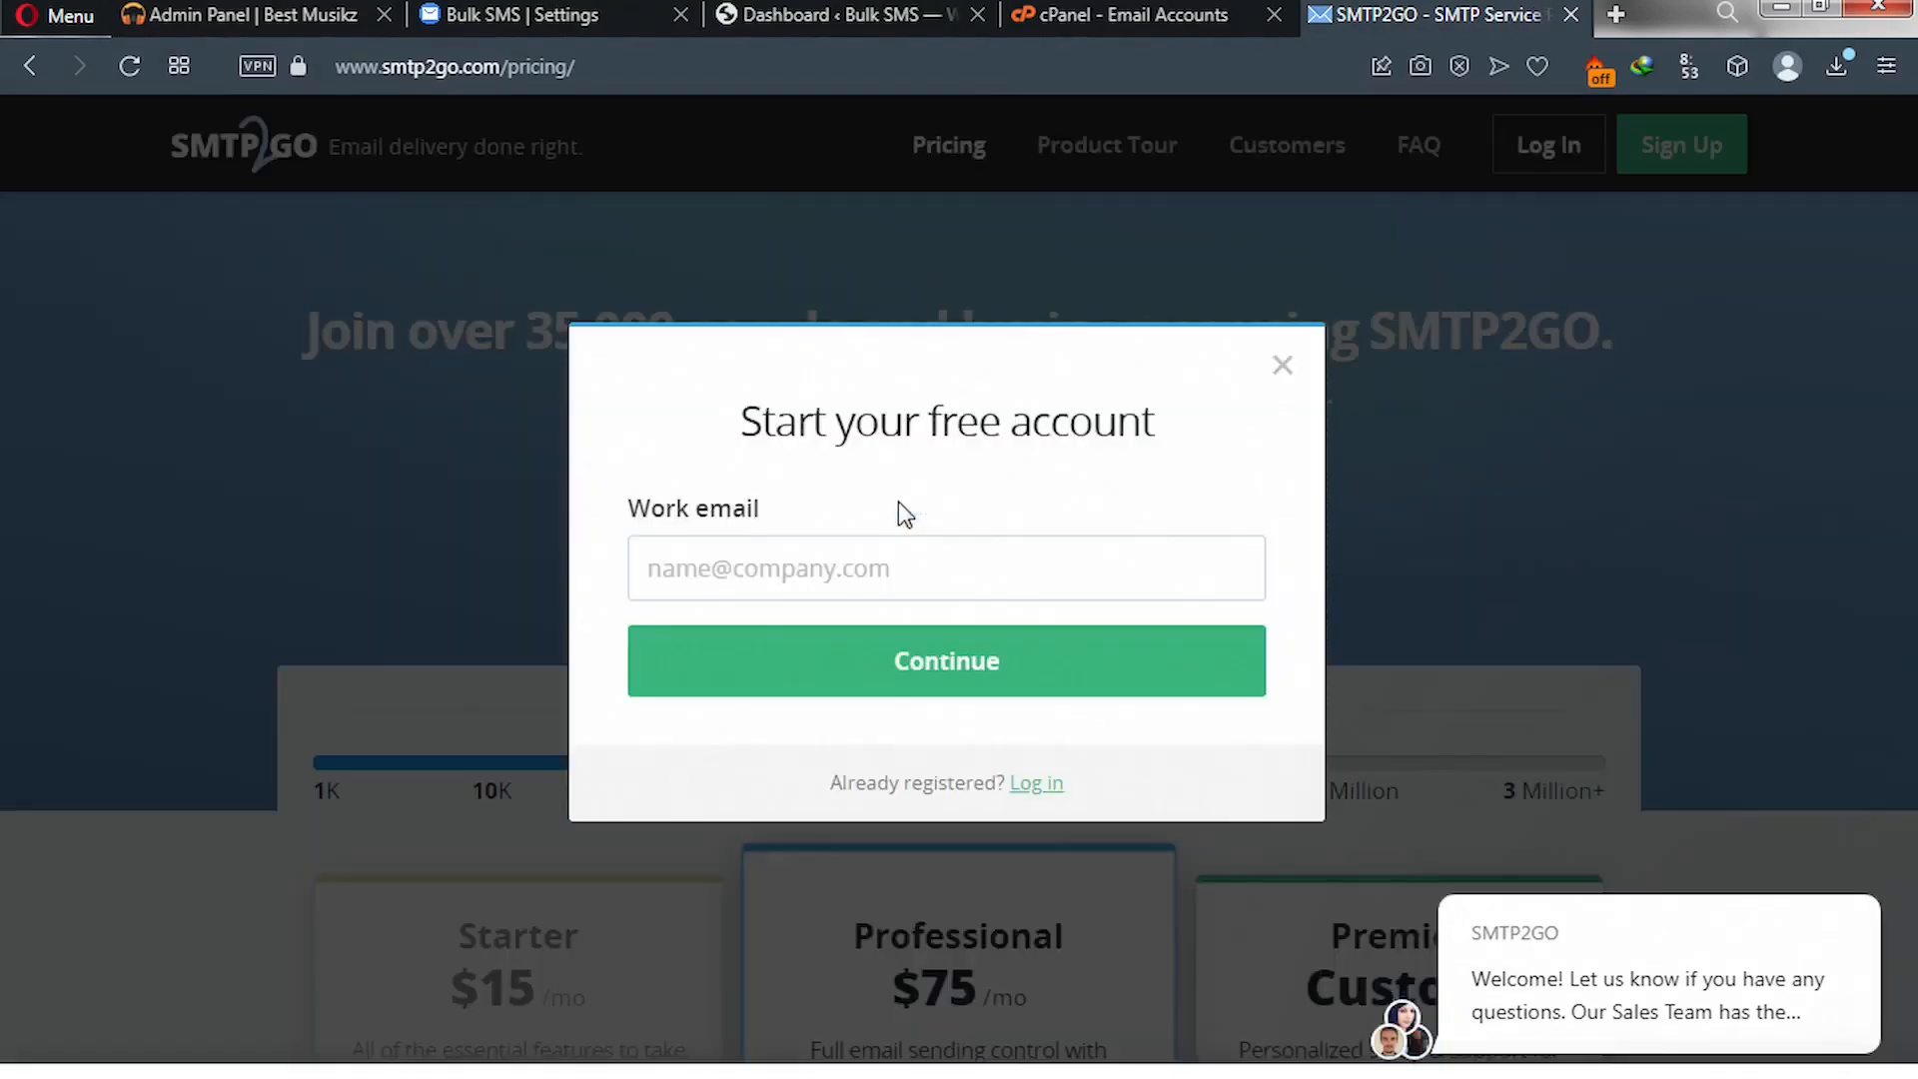
left_click(793, 561)
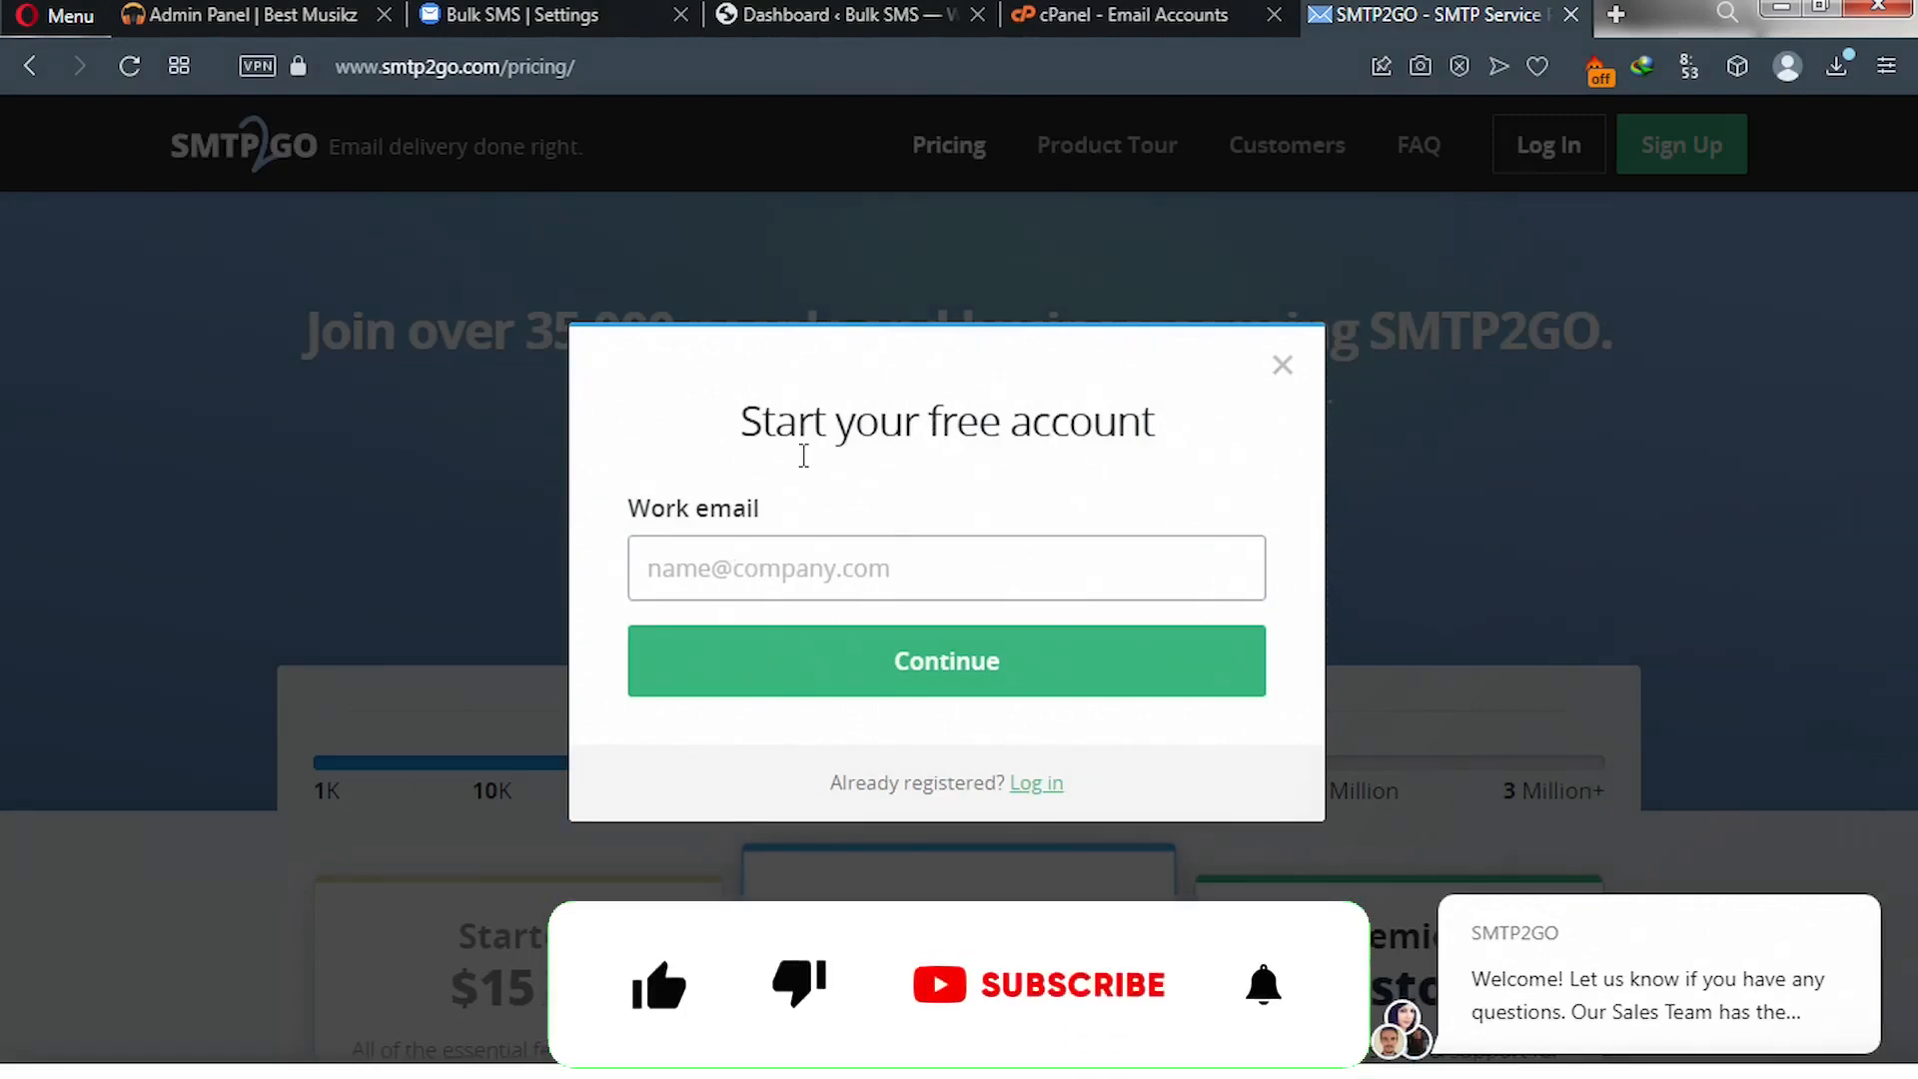
left_click(1099, 25)
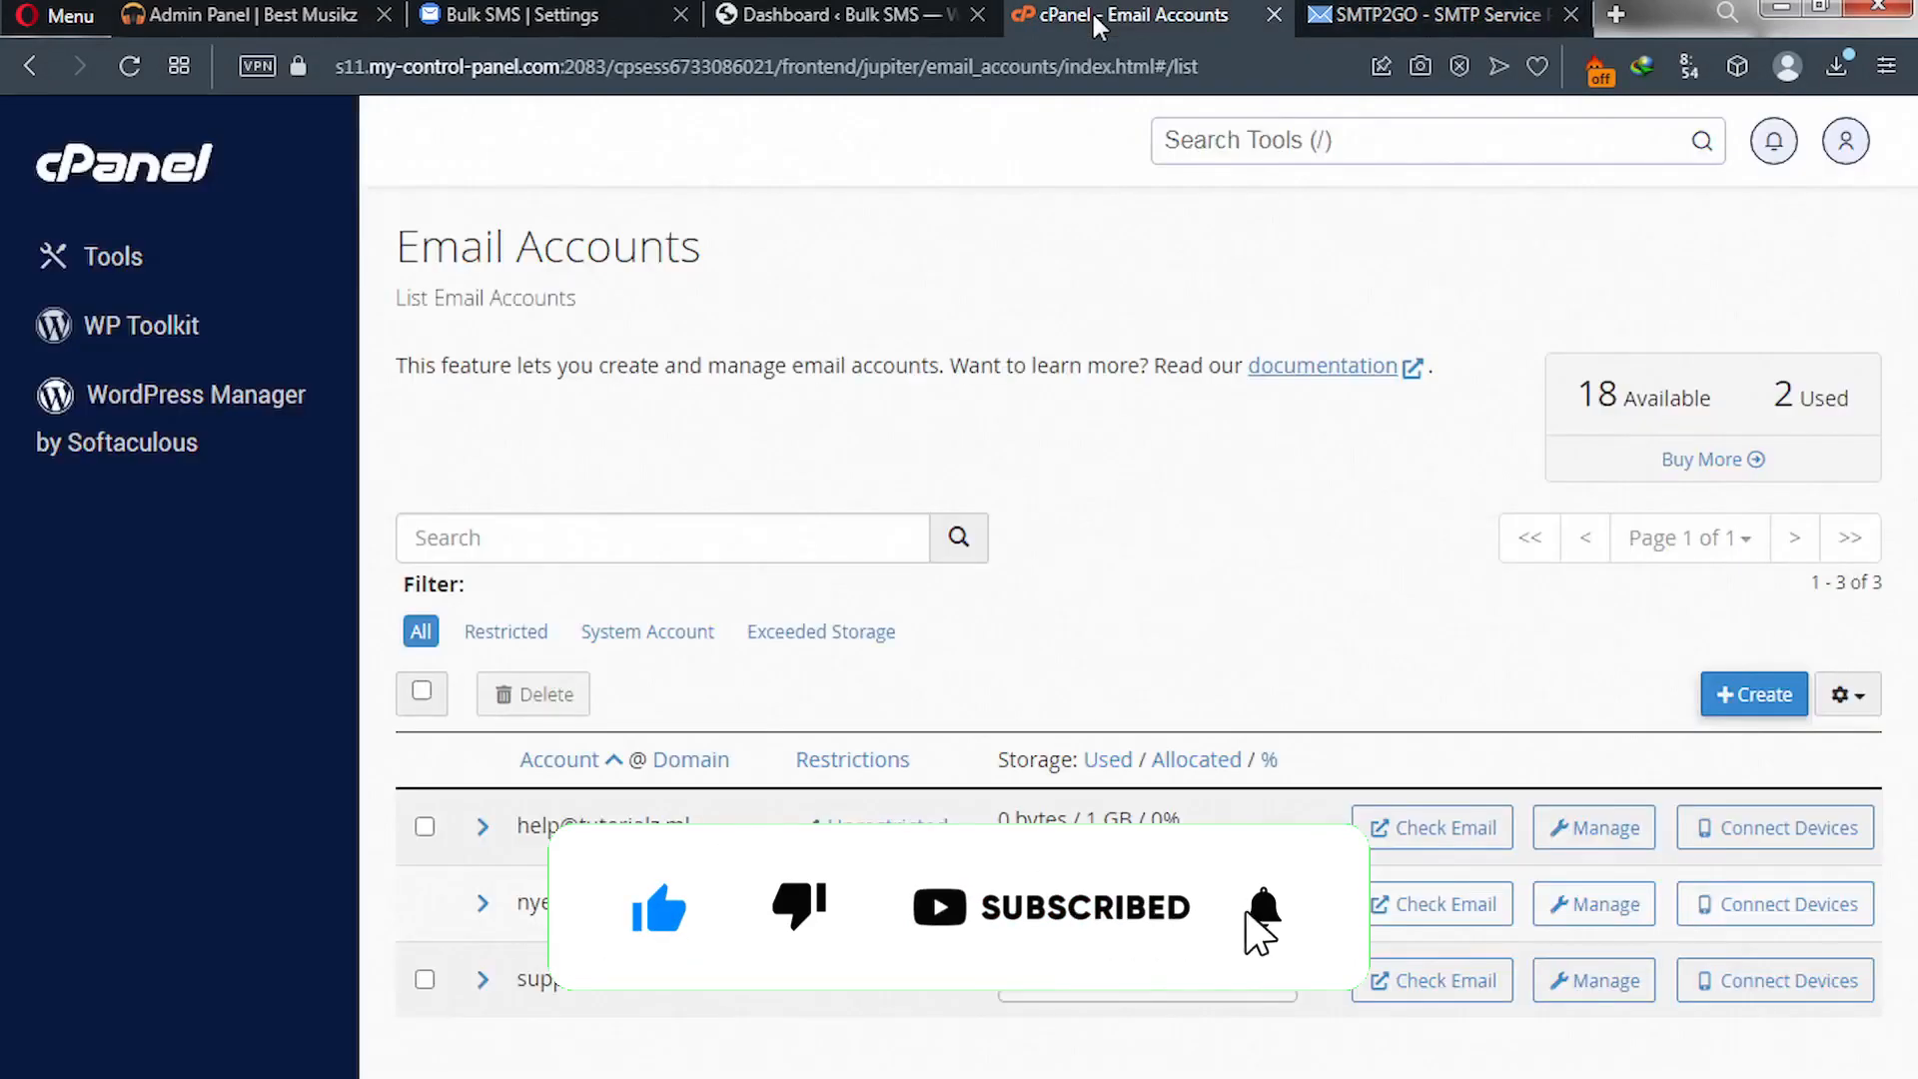
left_click_drag(518, 825, 693, 825)
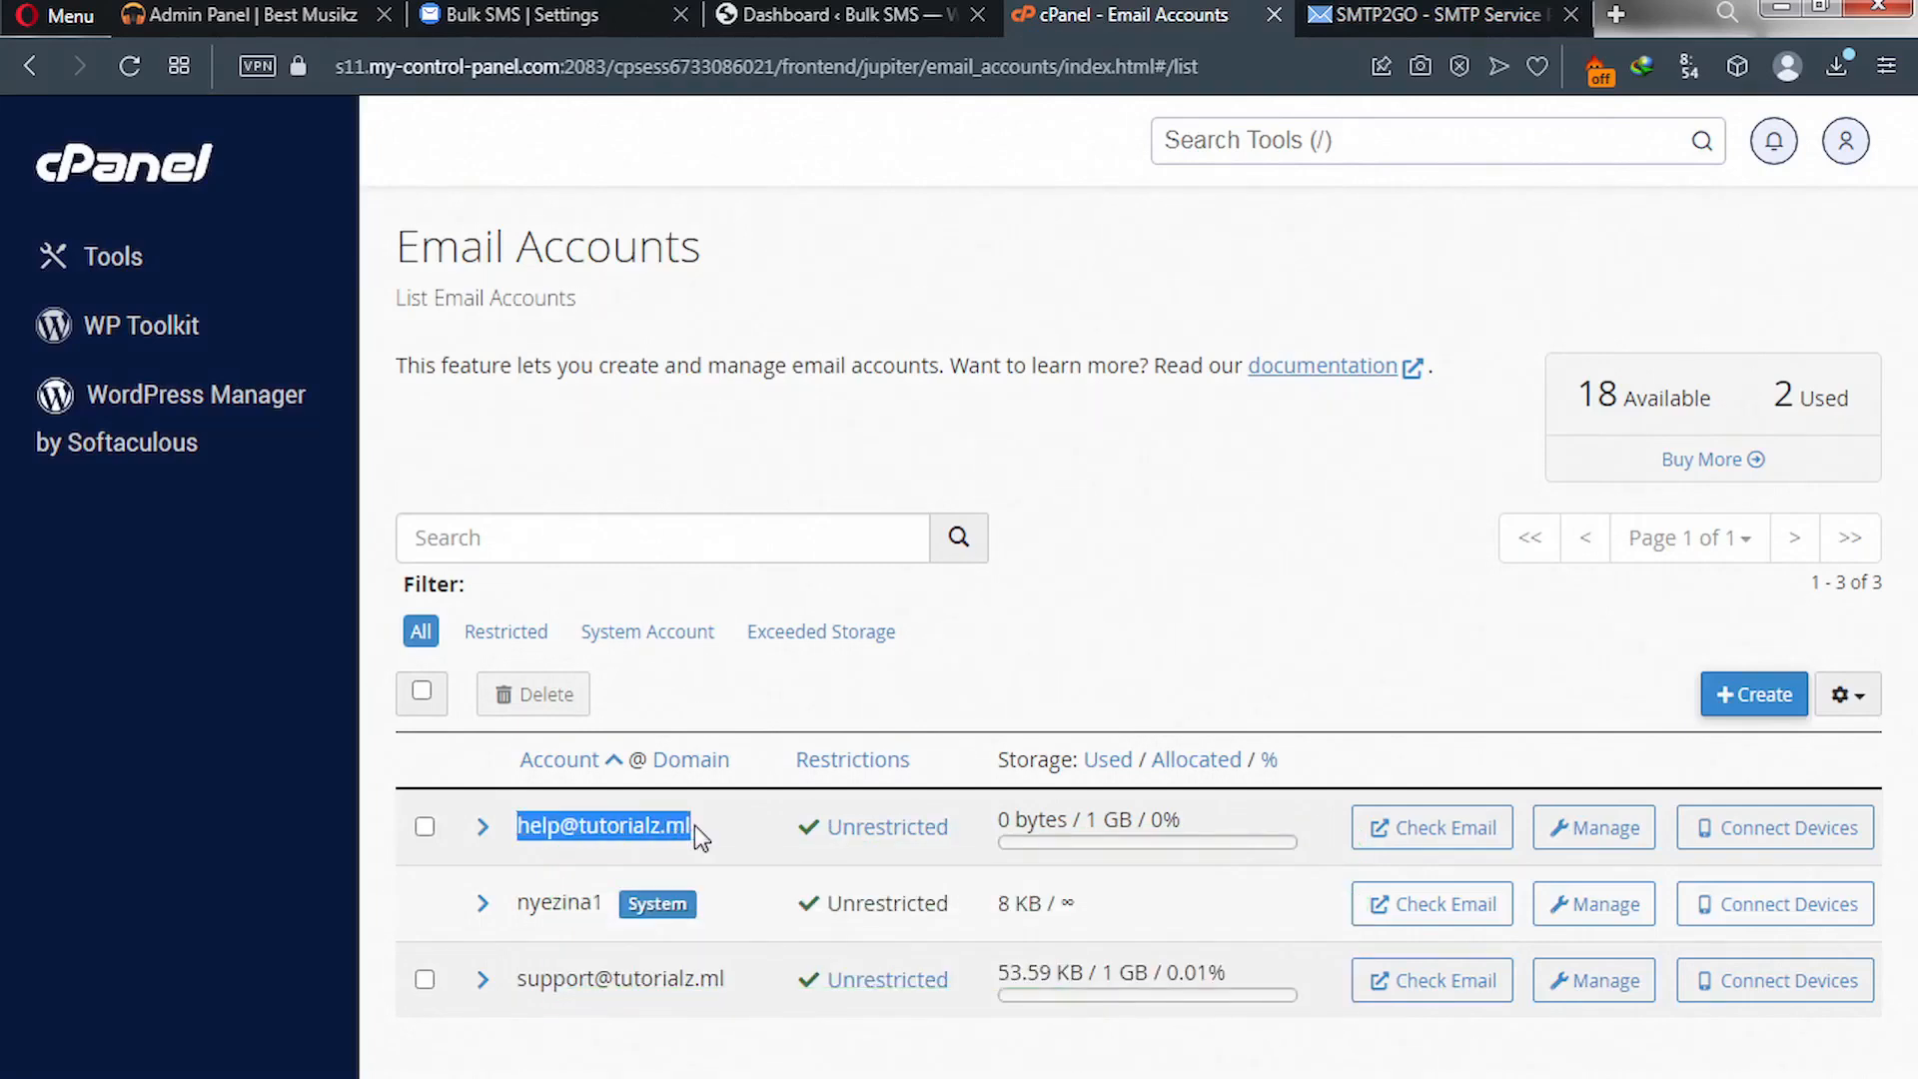
left_click(606, 775)
left_click(1394, 27)
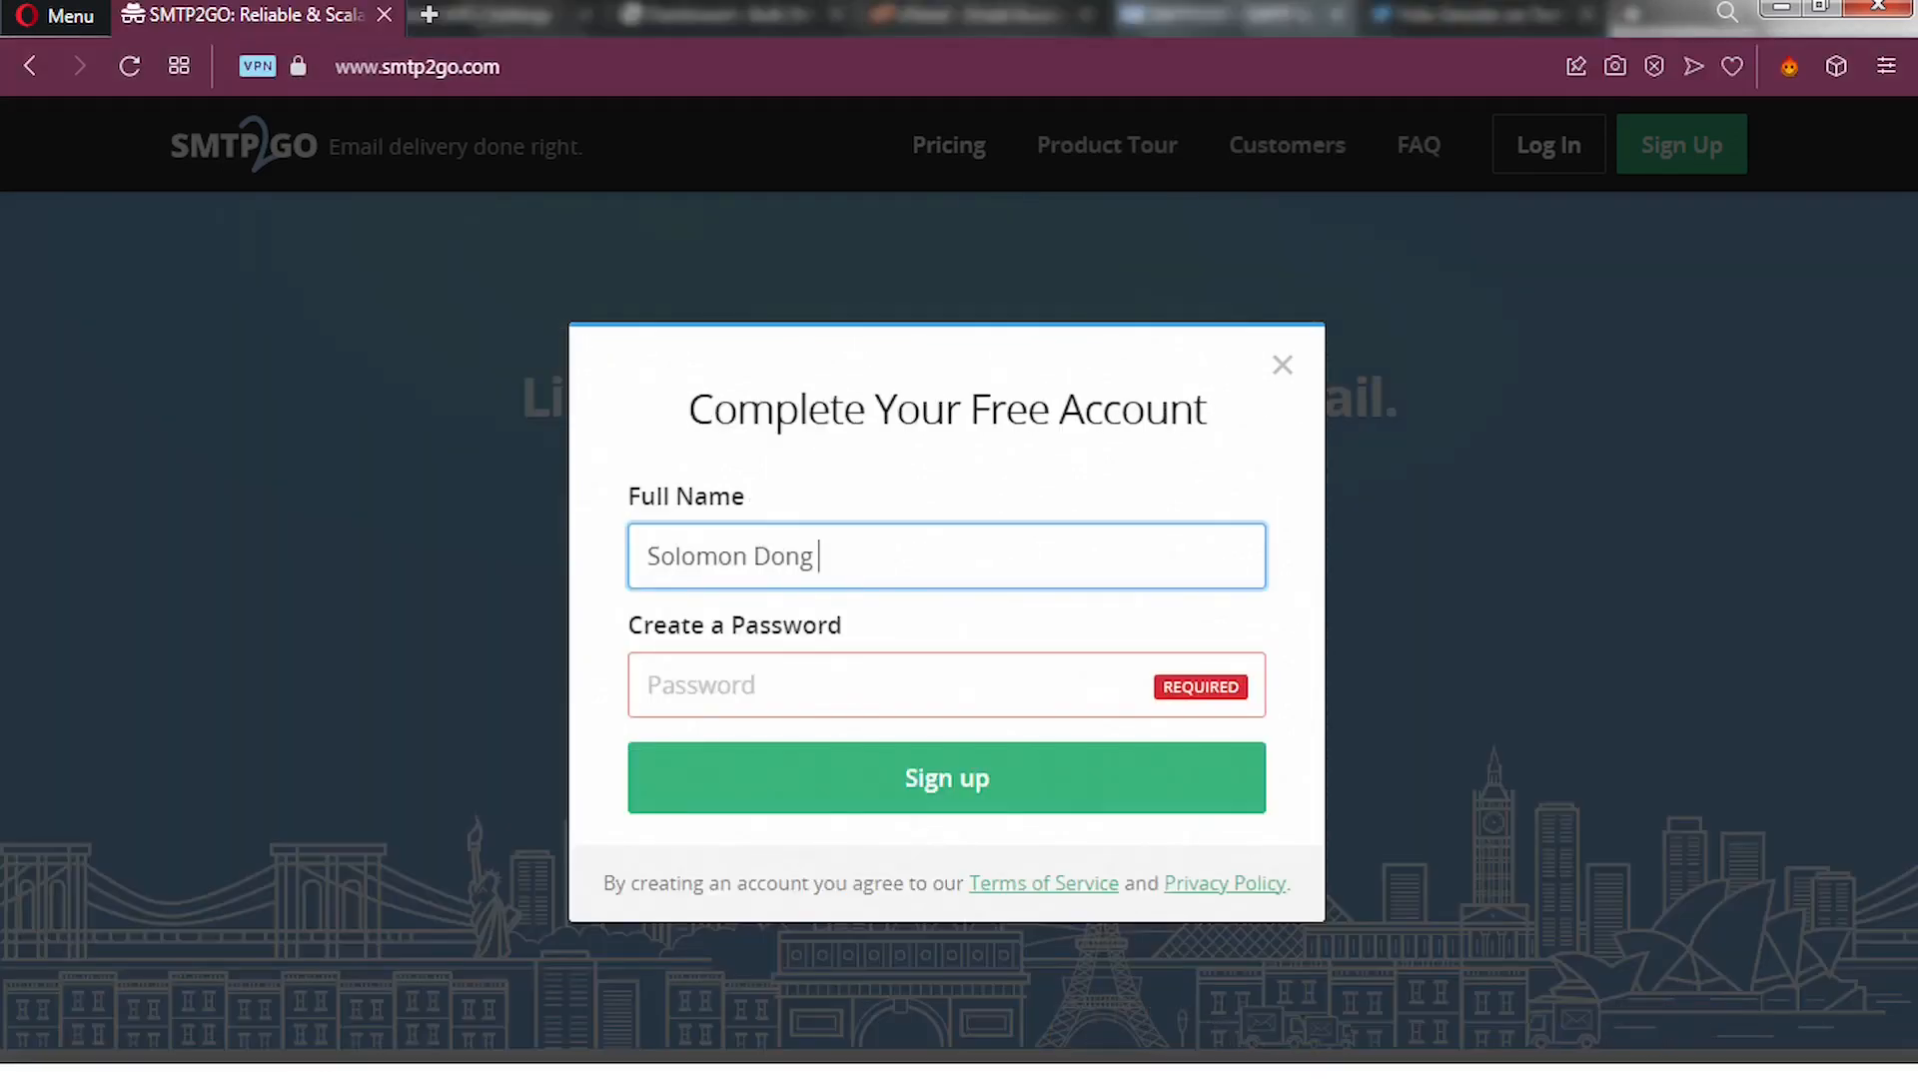
- Enter the password (pasted value plus '1'), append 'Tutorials' to the full name, and sign up
left_click(755, 687)
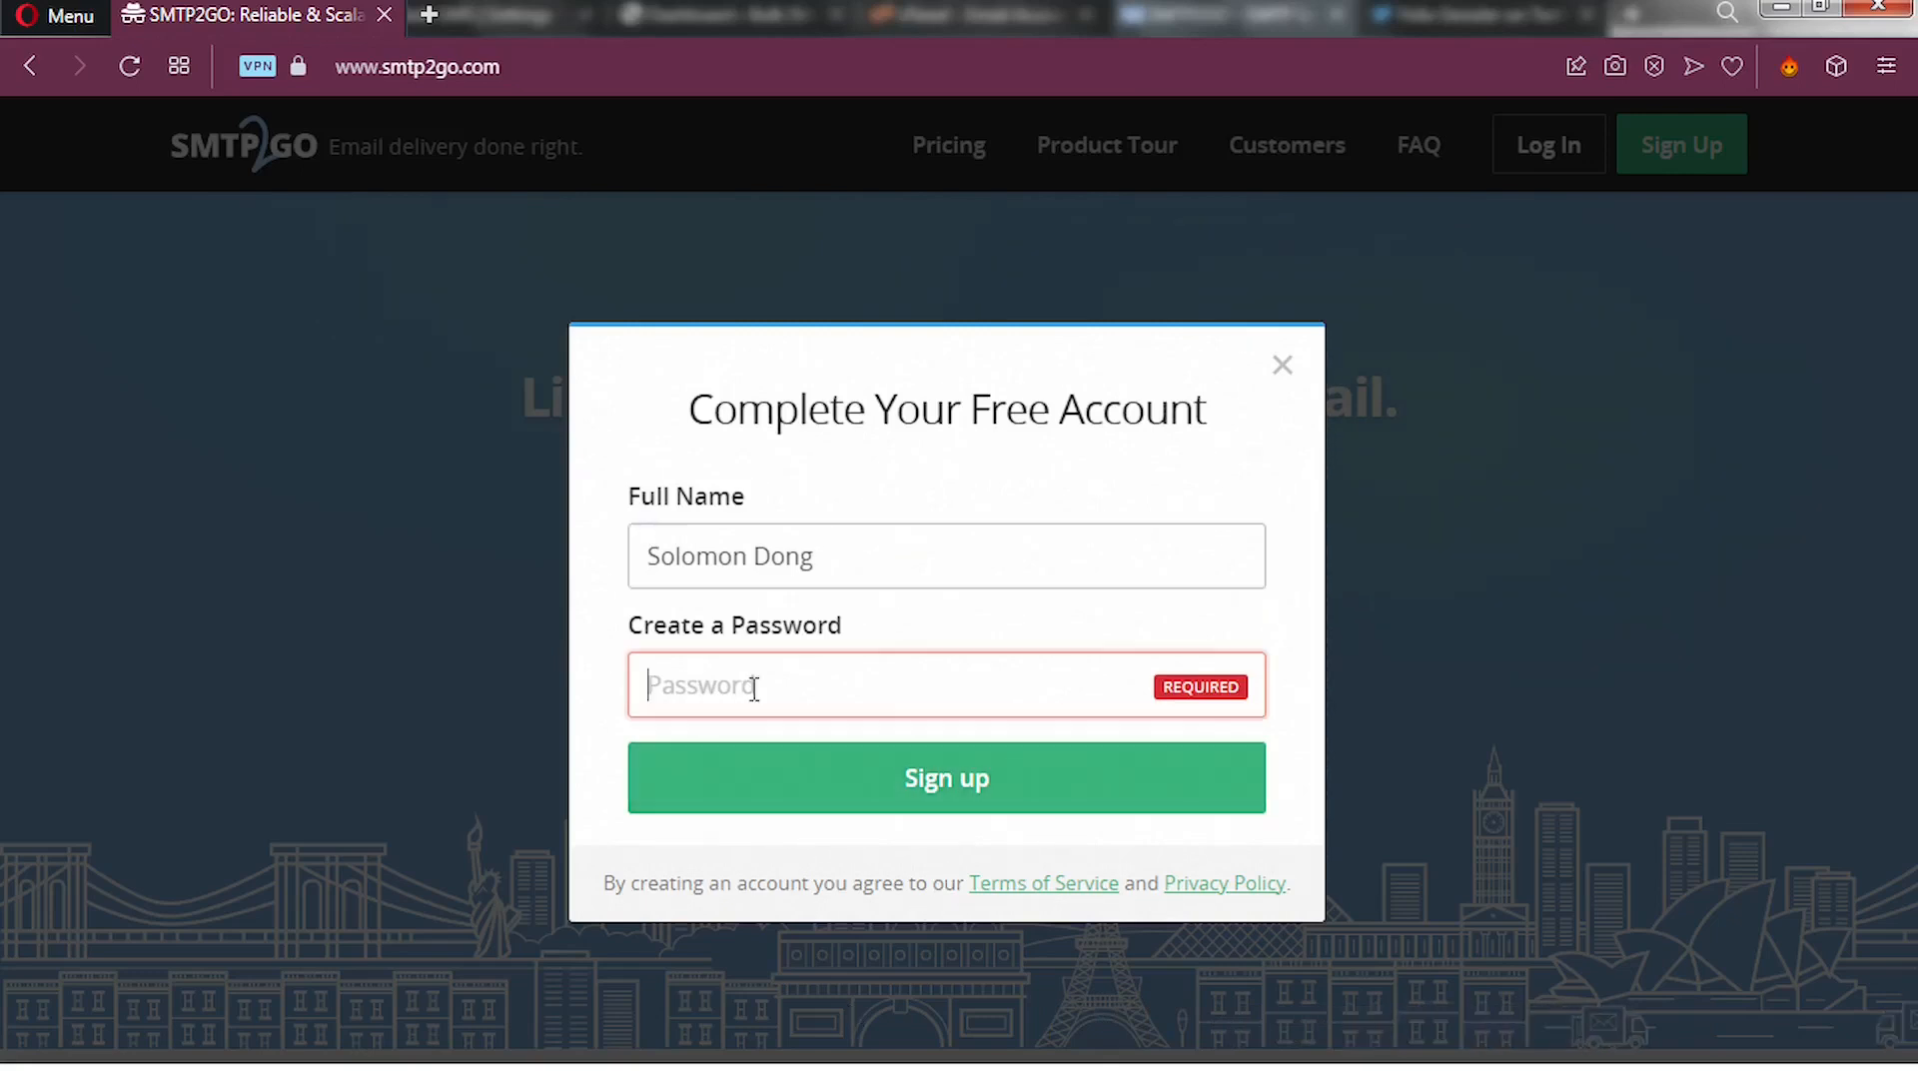
key("ctrl+v")
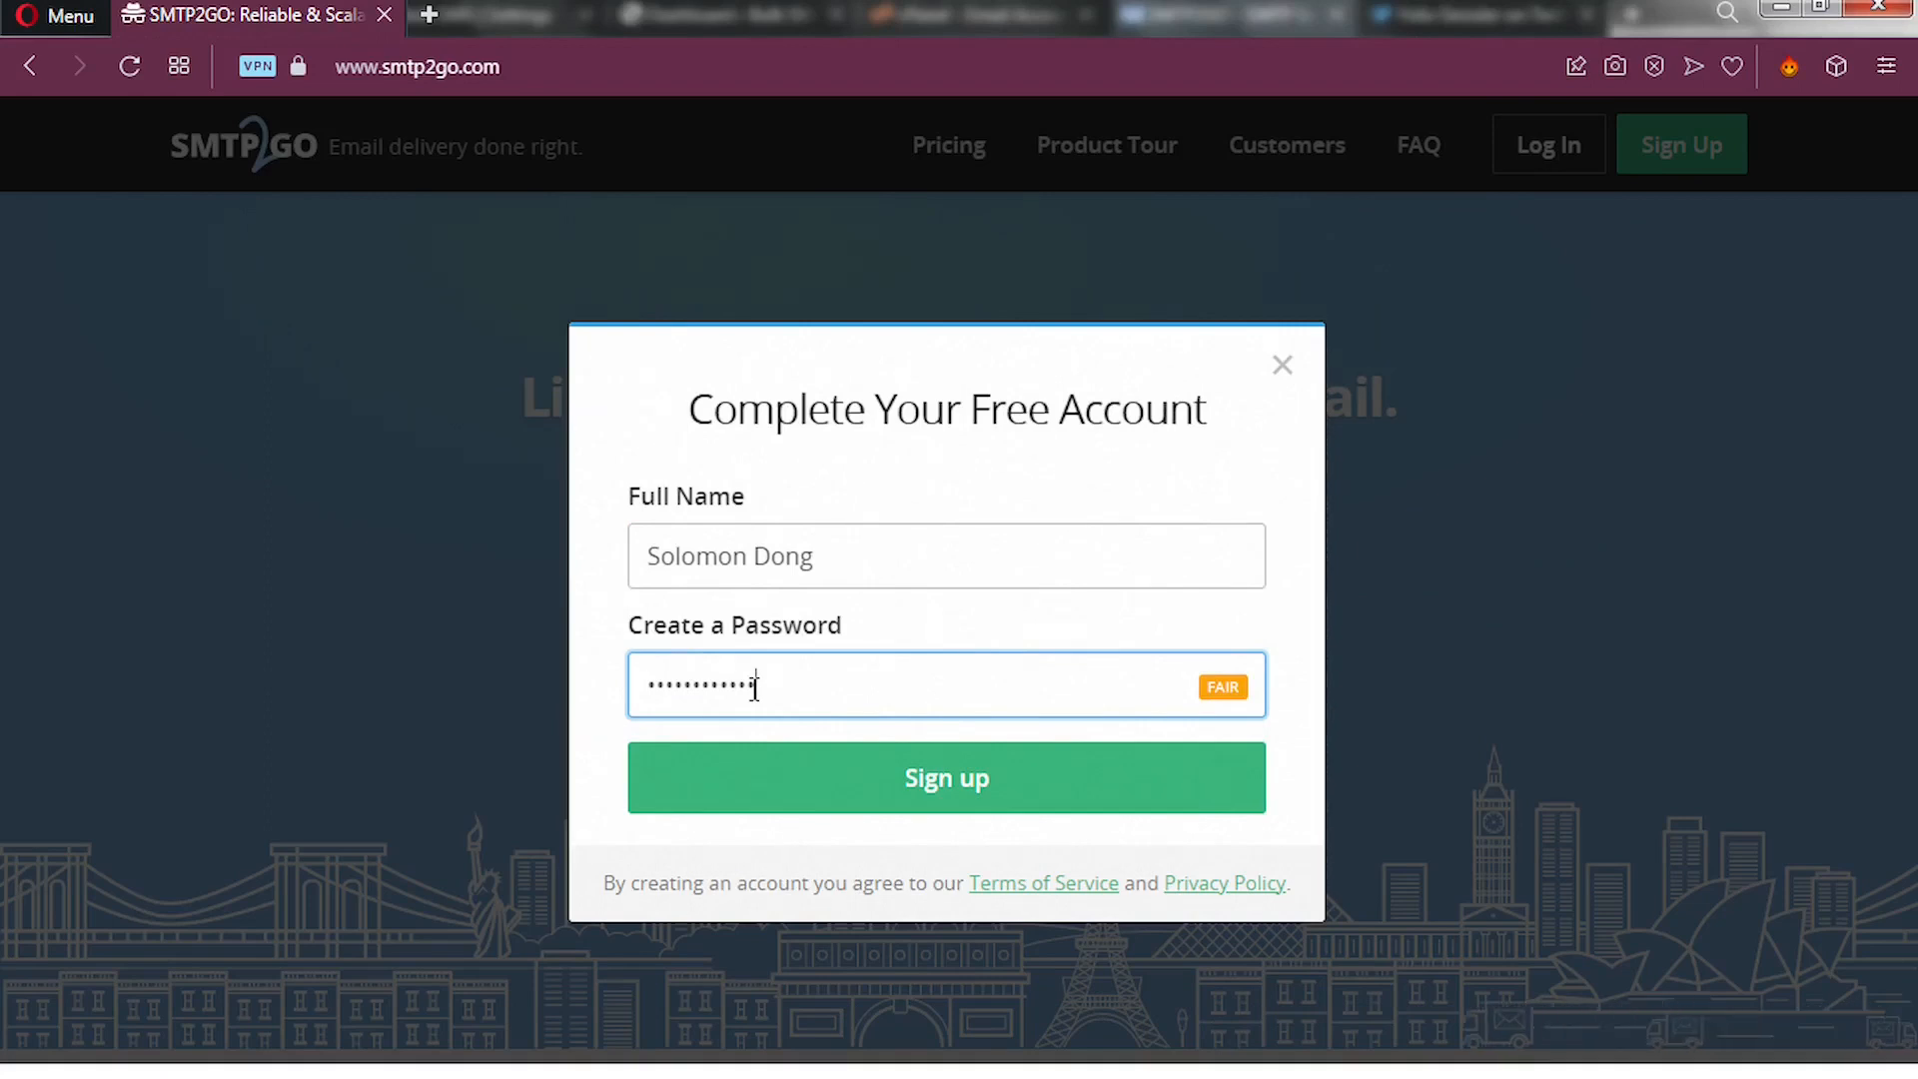
type("1")
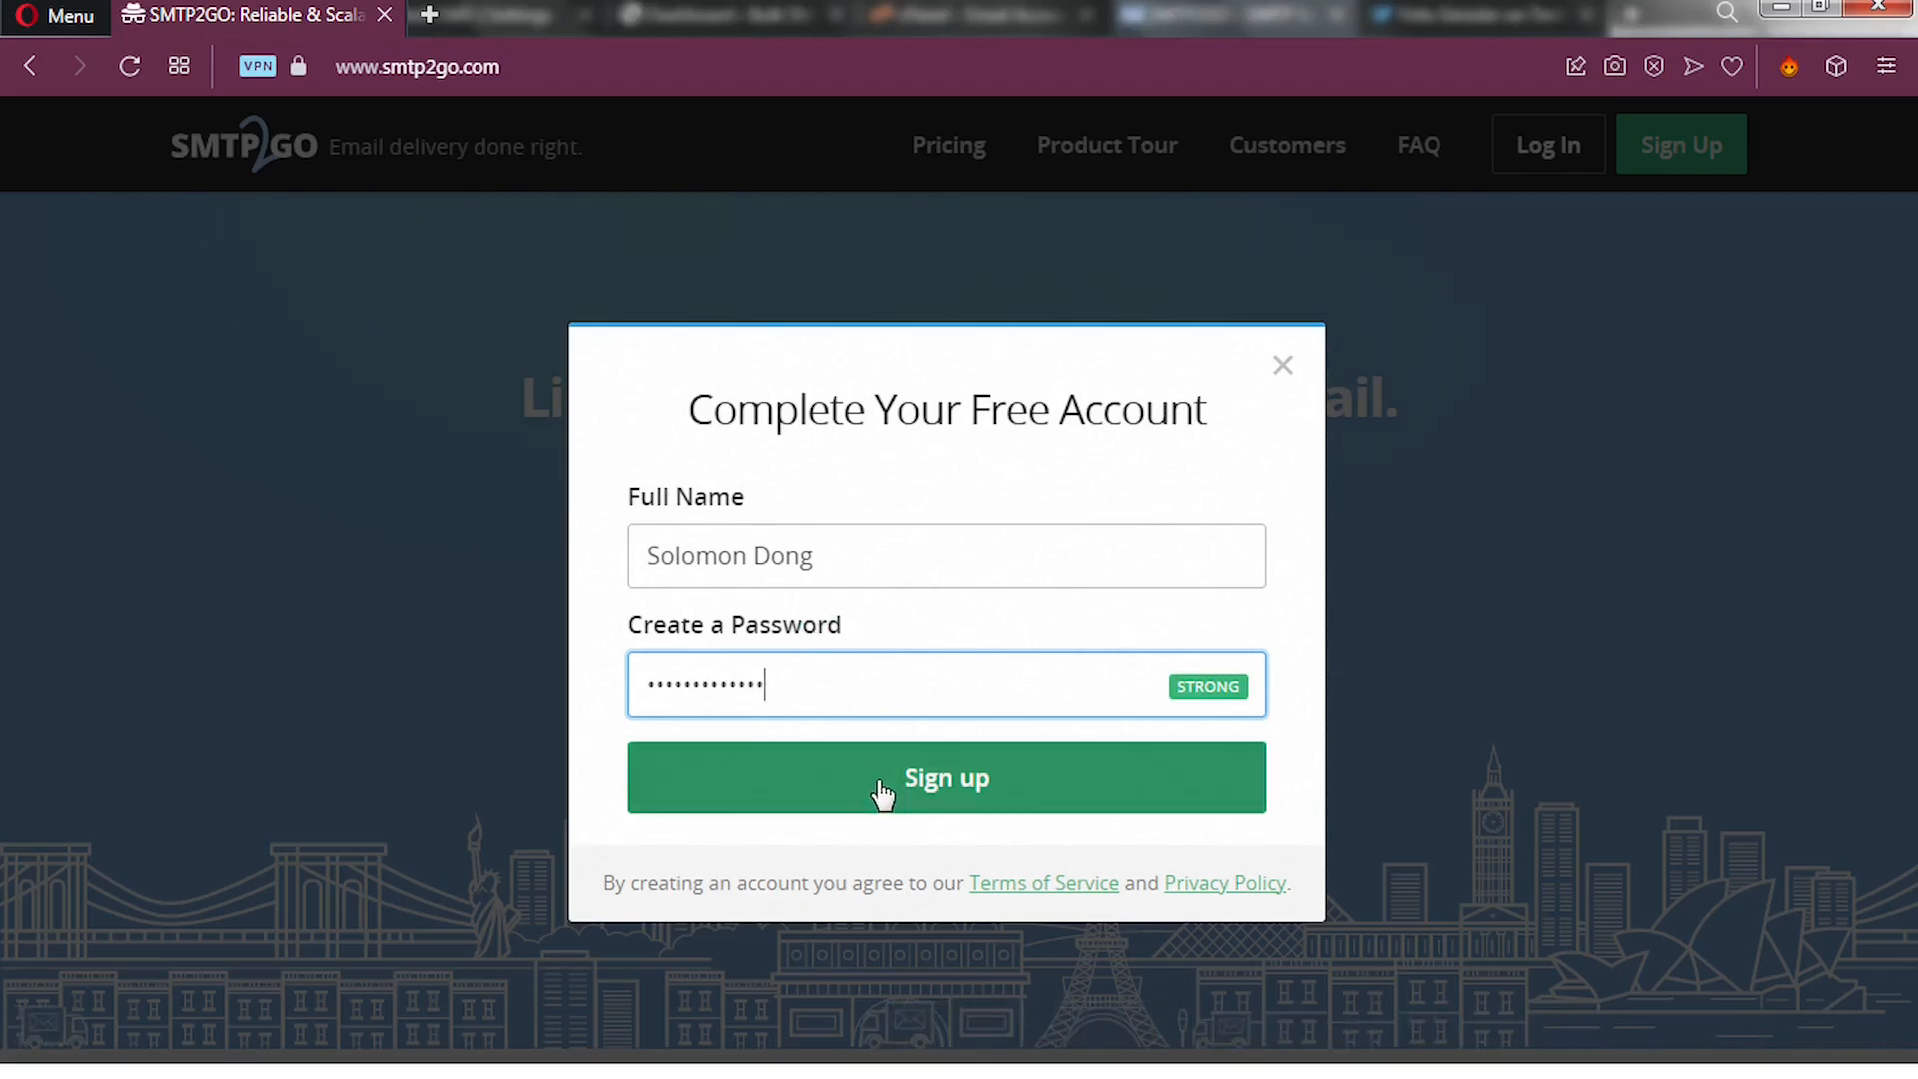
left_click(866, 536)
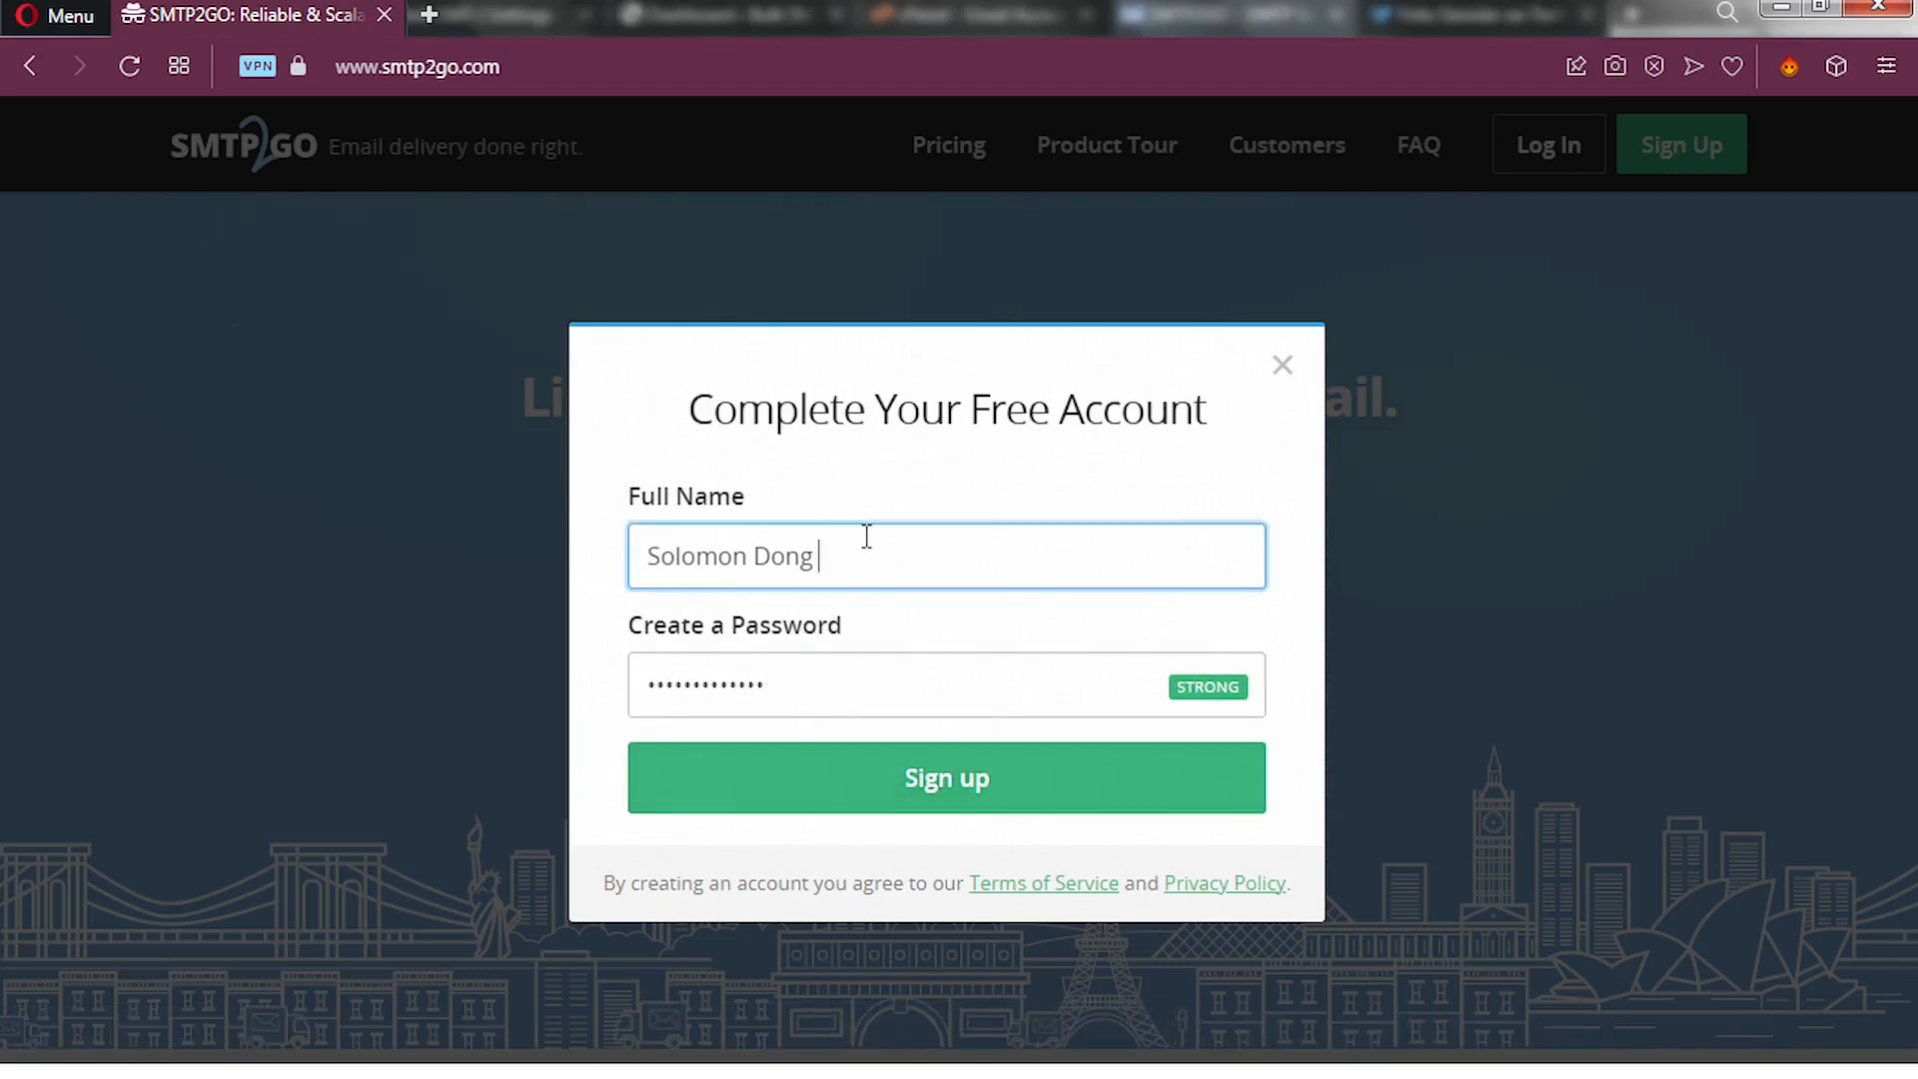
type("Tutor")
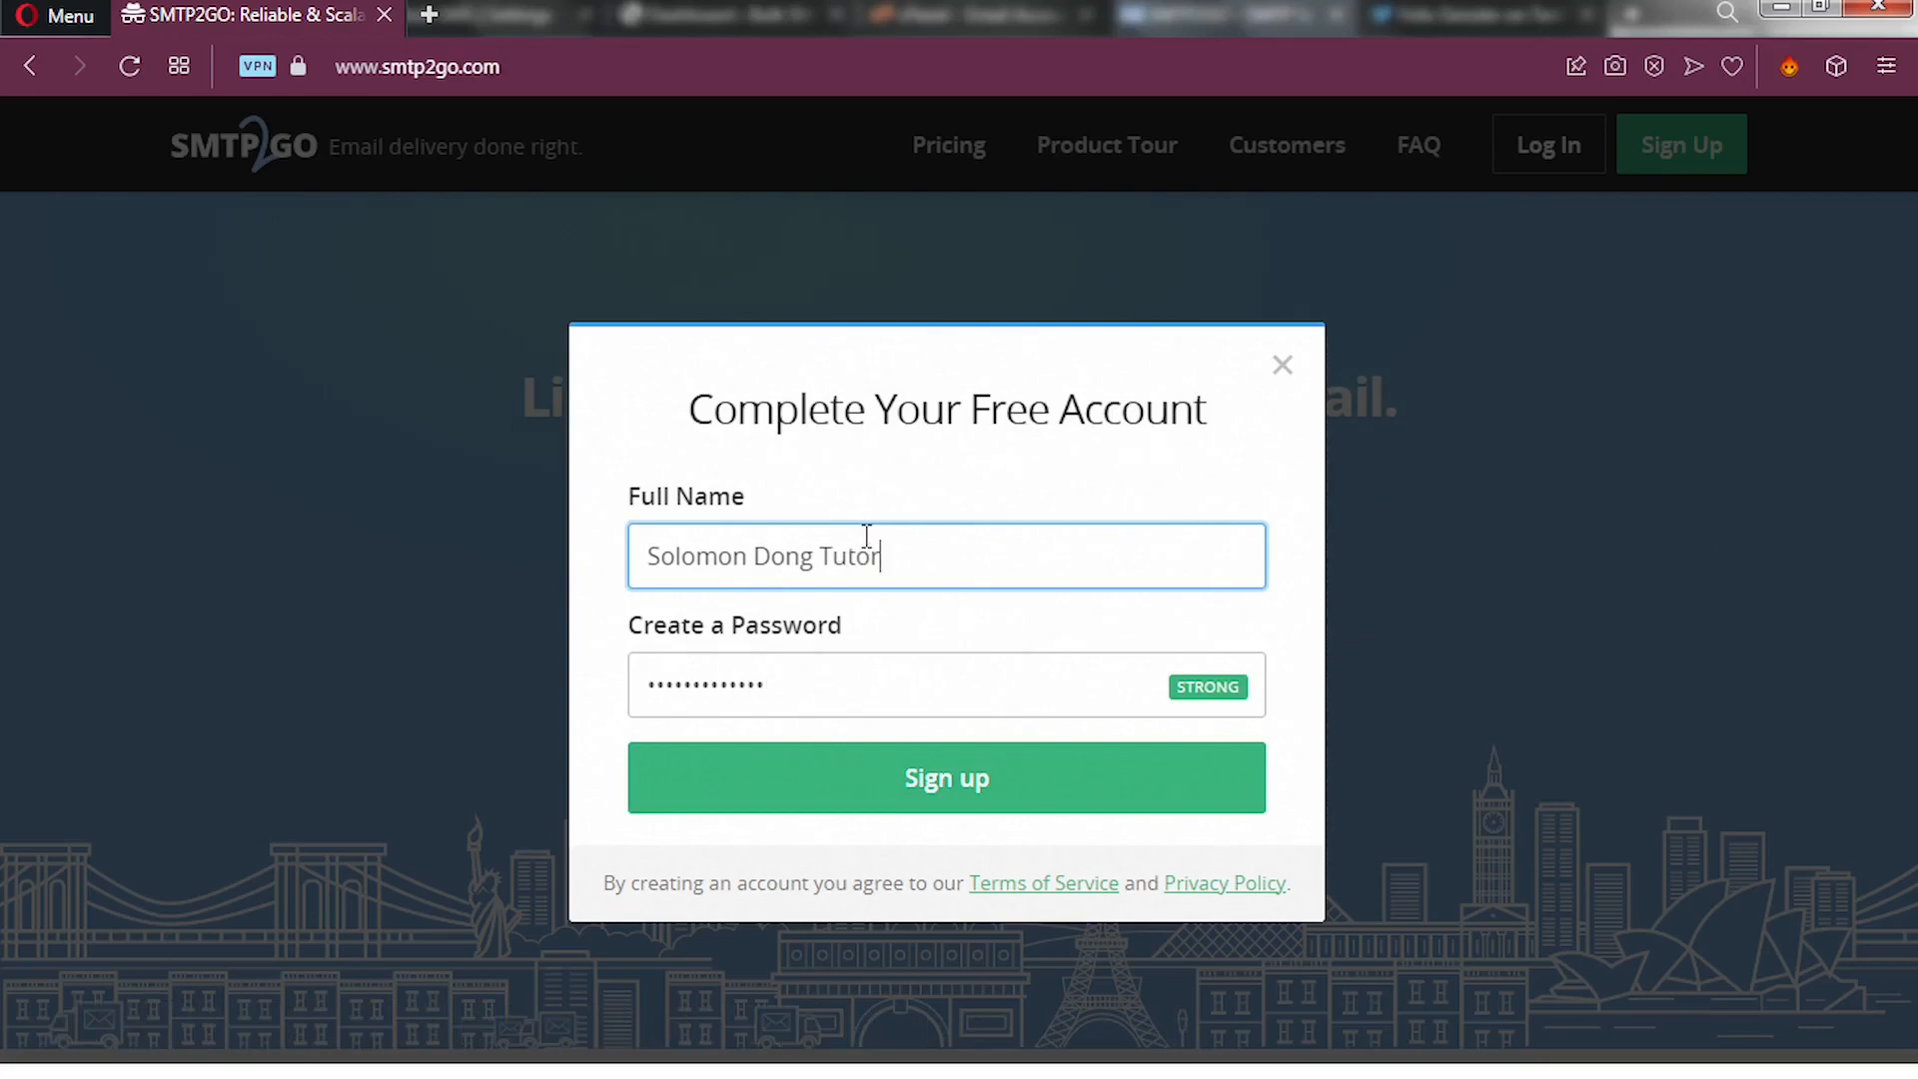
type("ial")
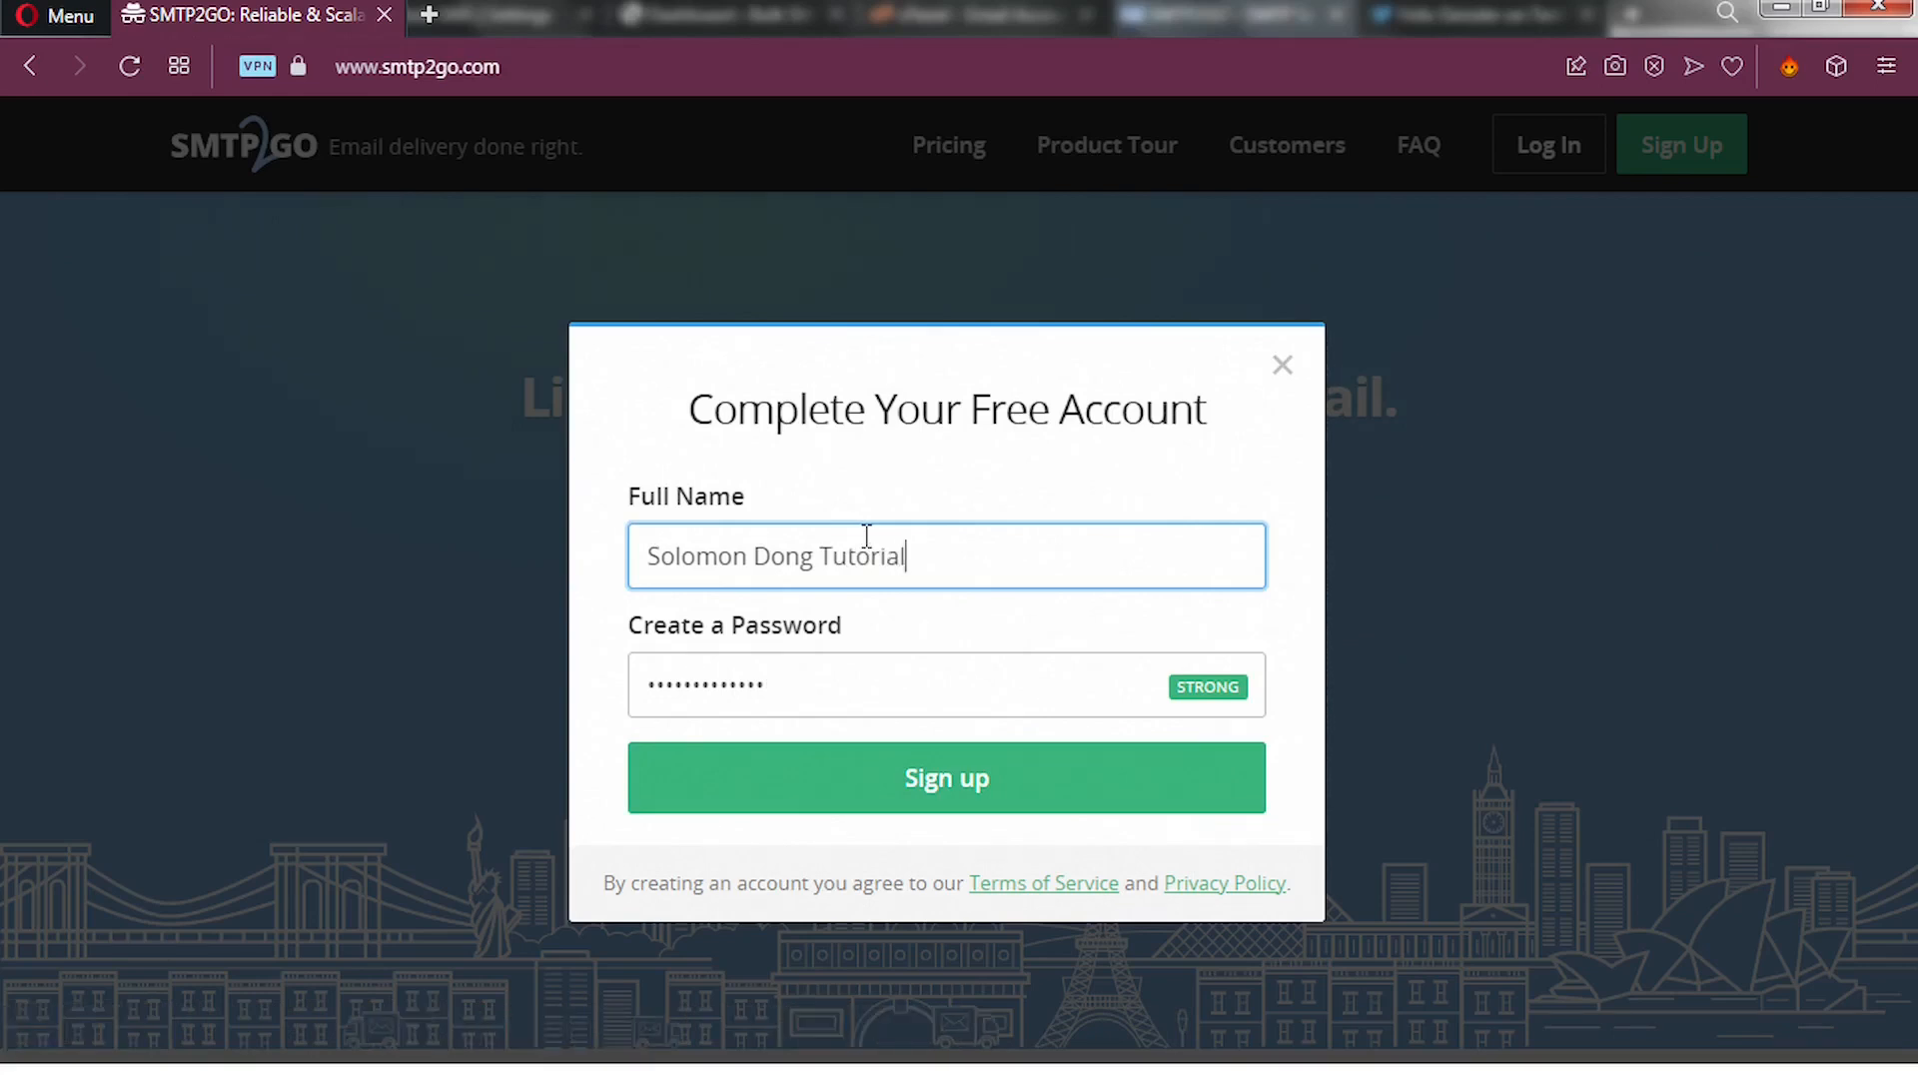
type("s")
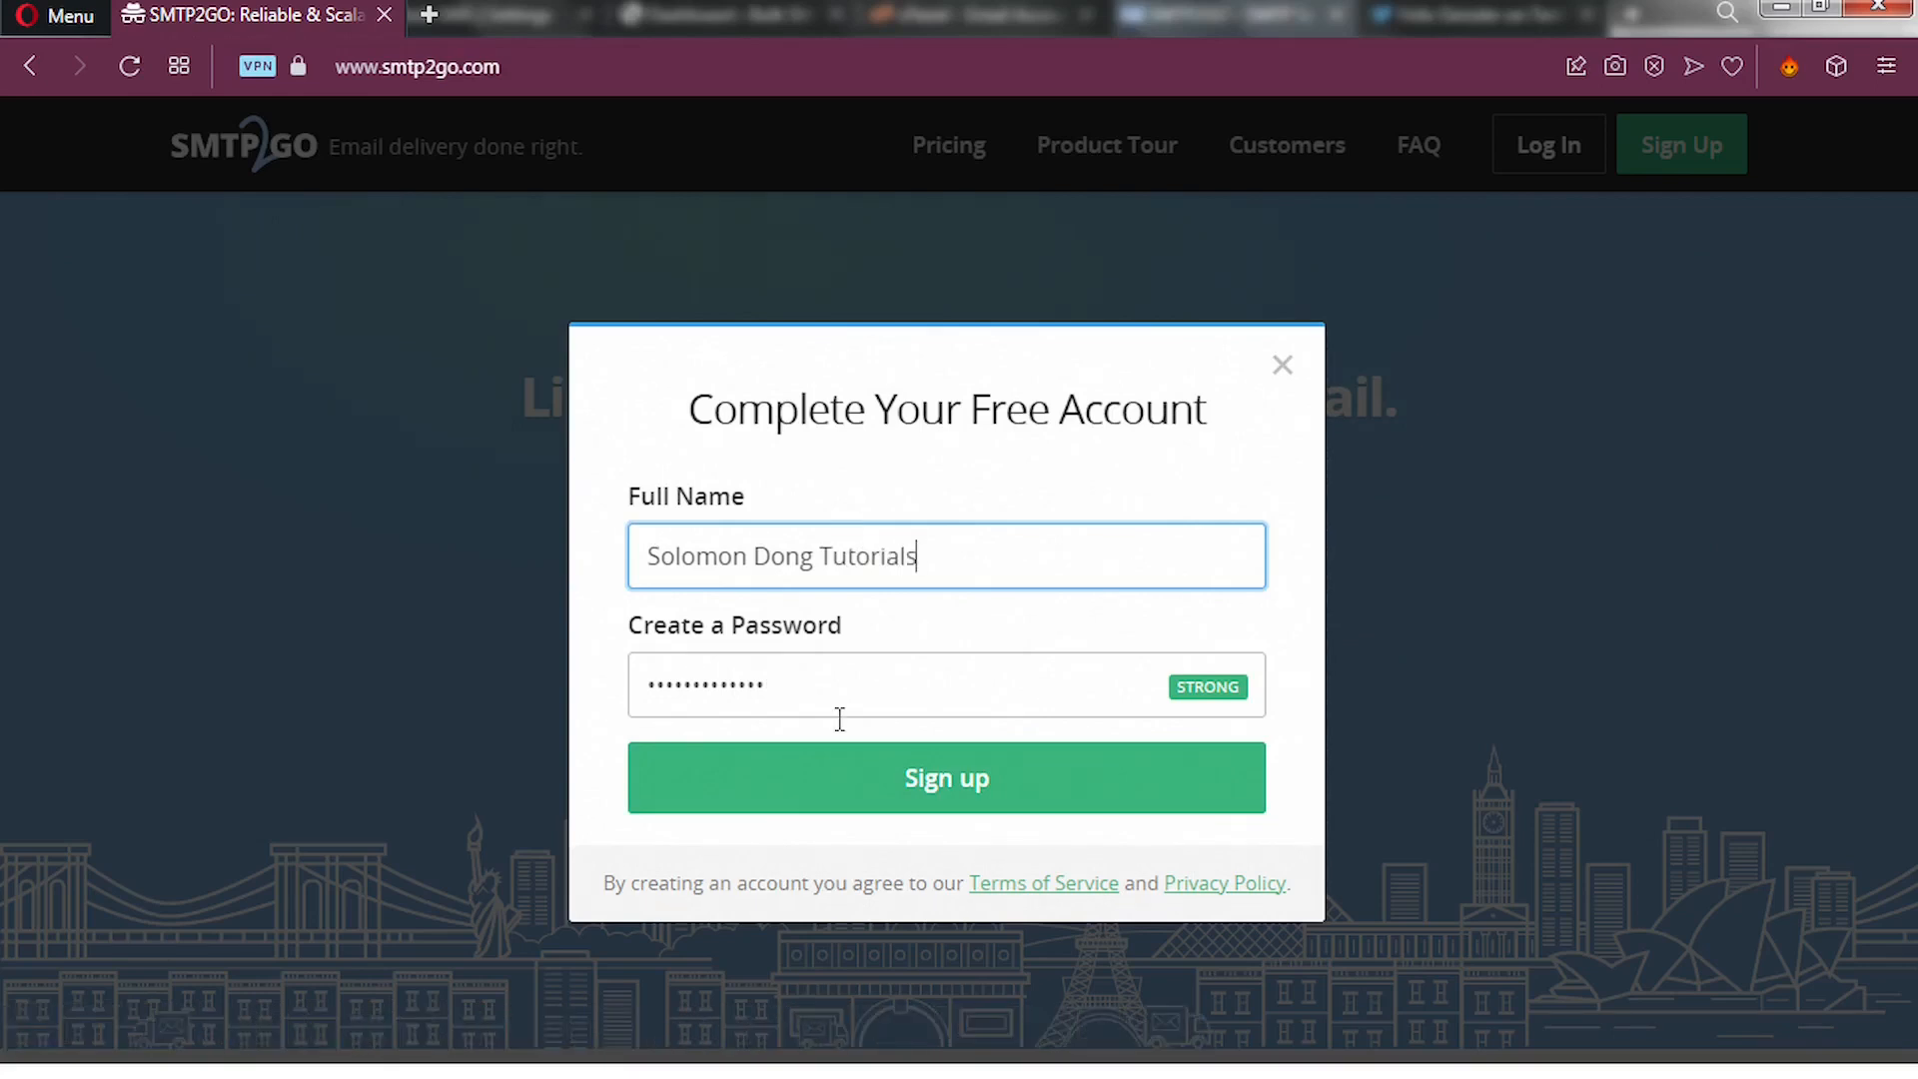
left_click(837, 785)
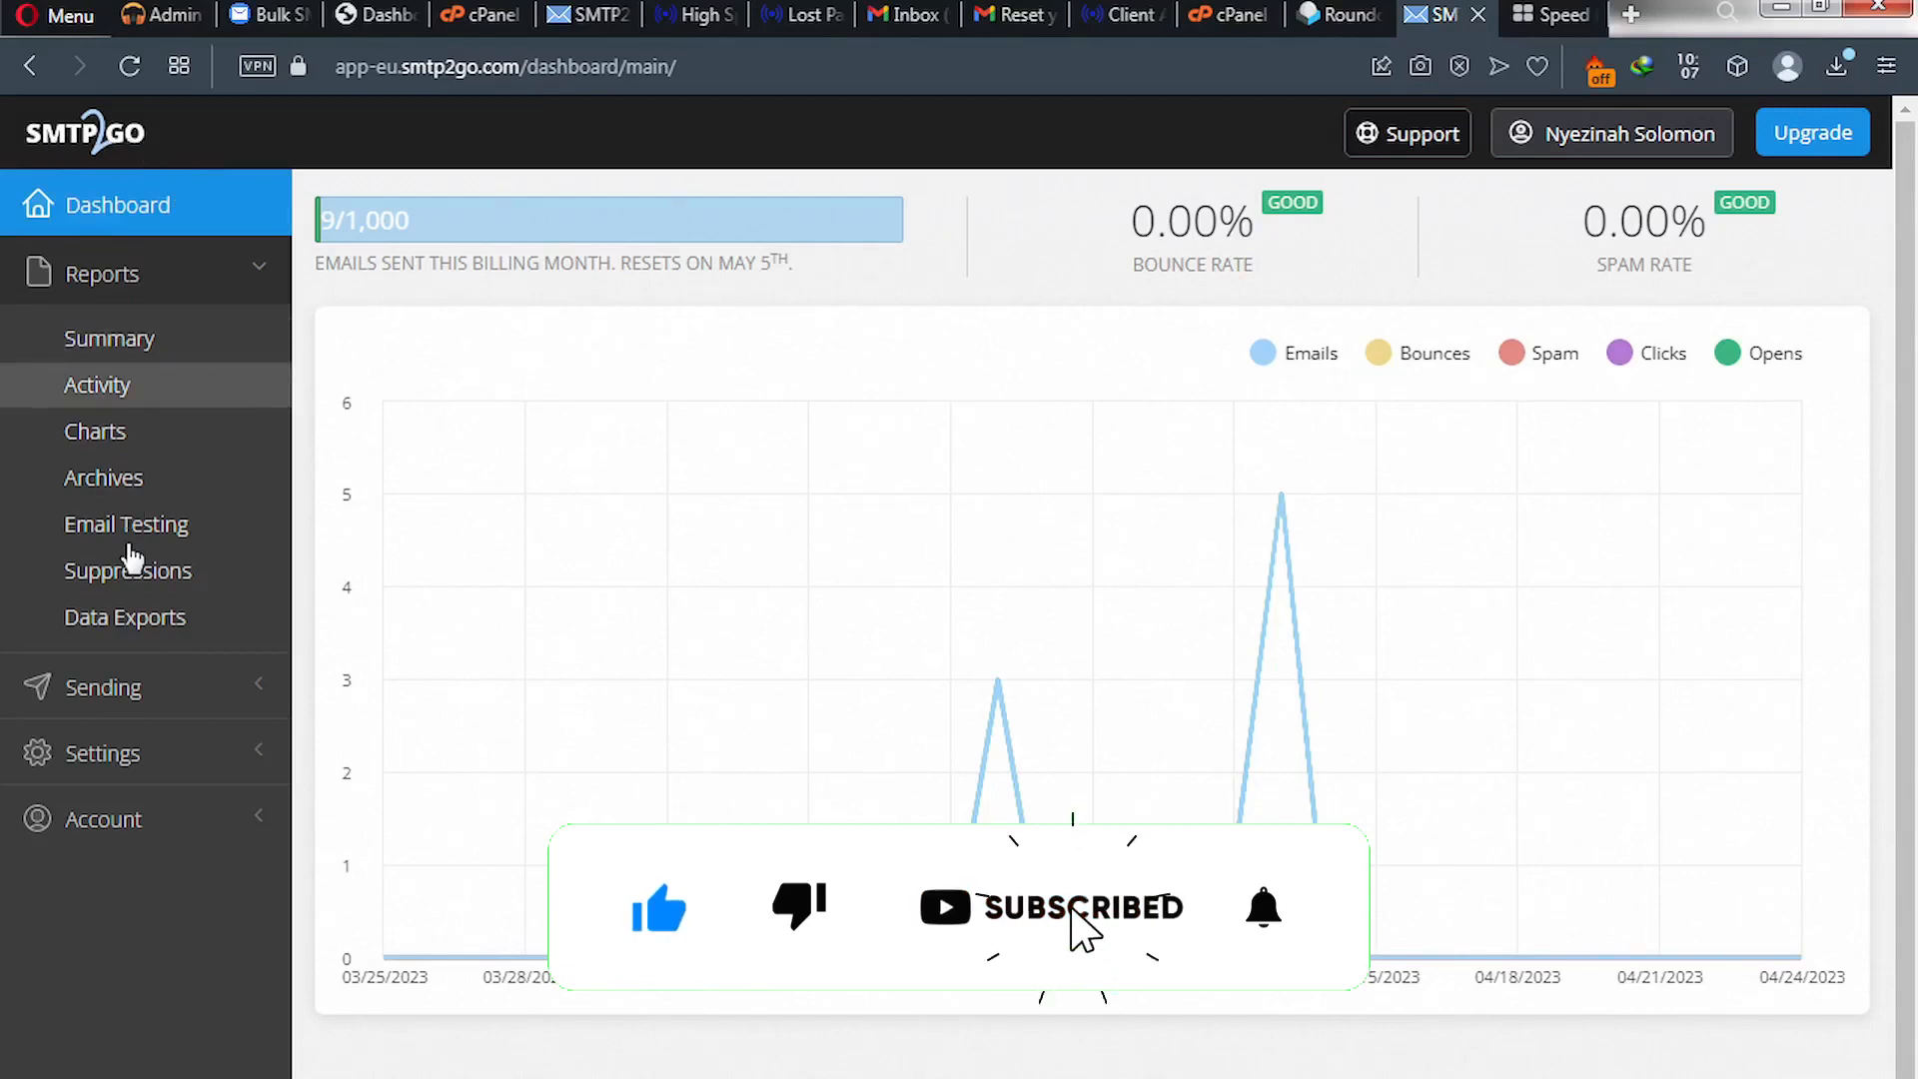
- Open SMTP Users under Sending to see server mail.smtp2go.com, port 2525
left_click(110, 688)
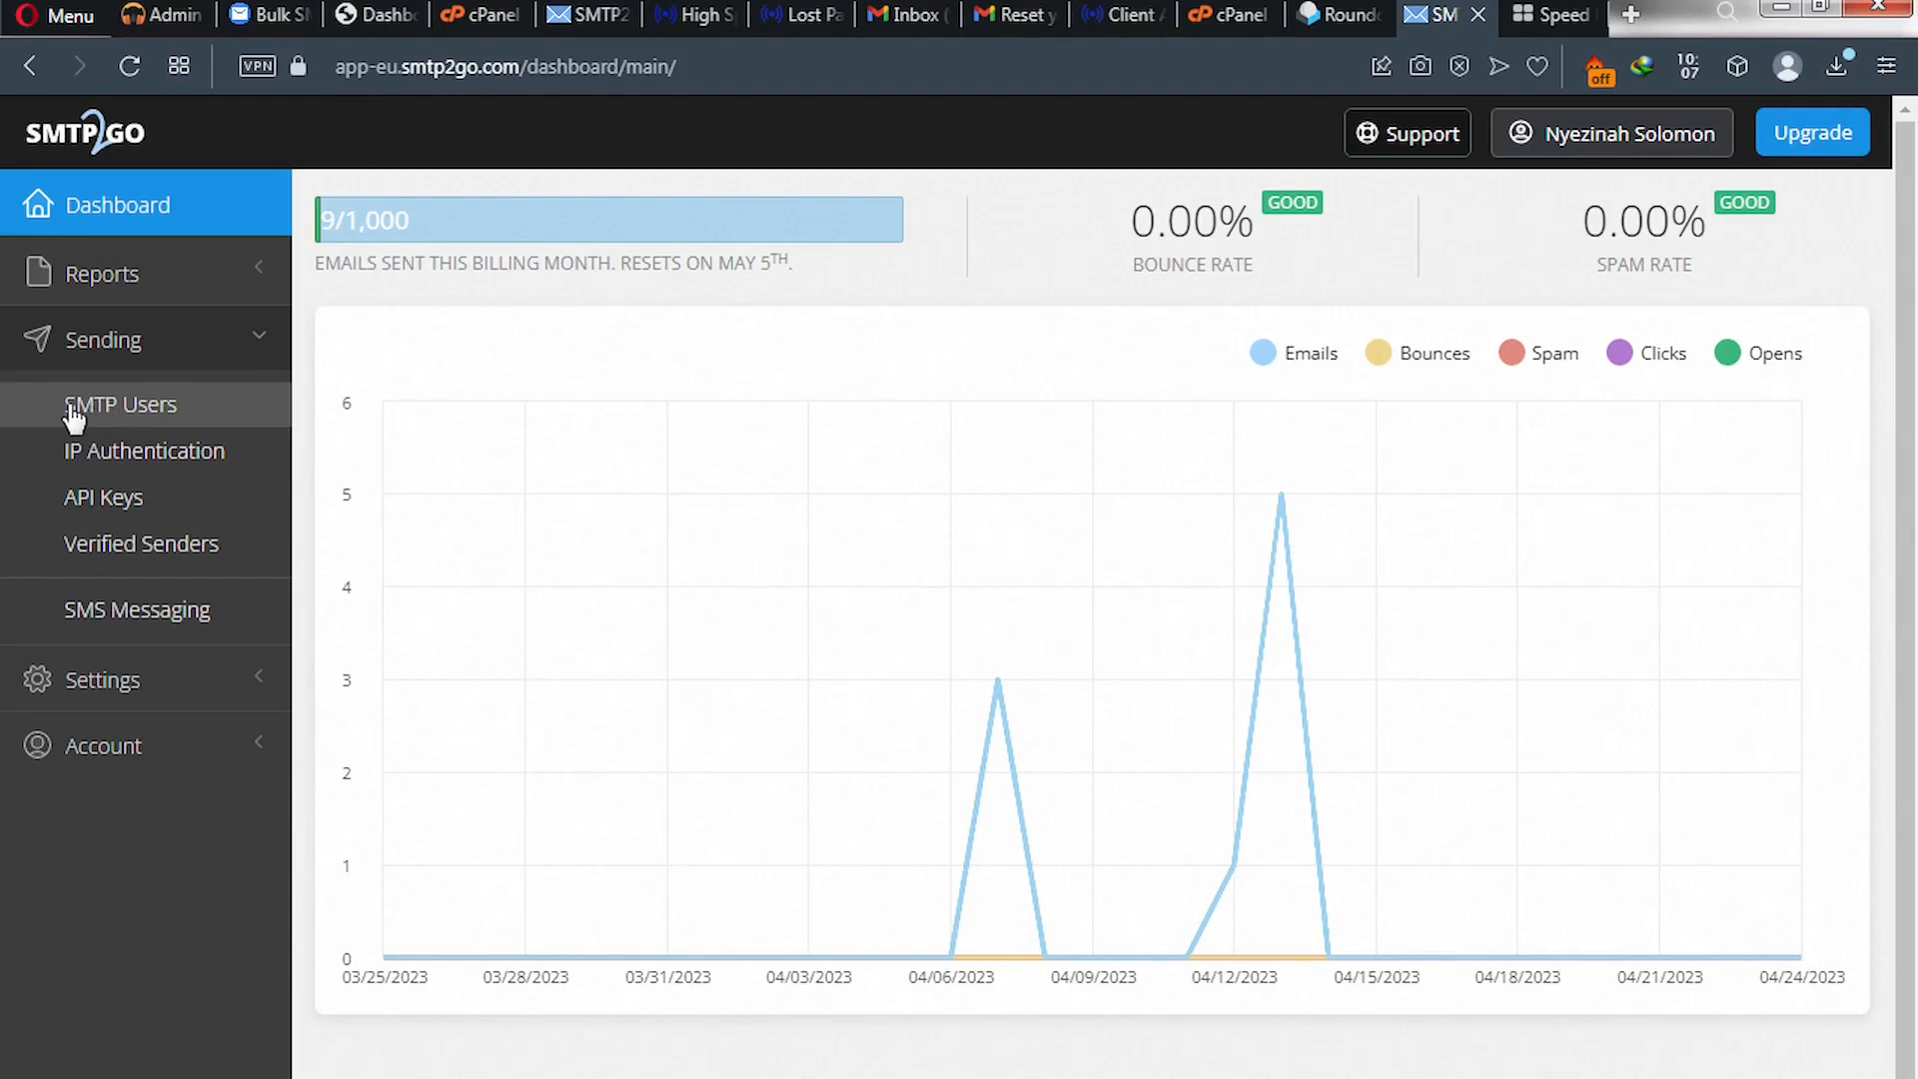
left_click(118, 418)
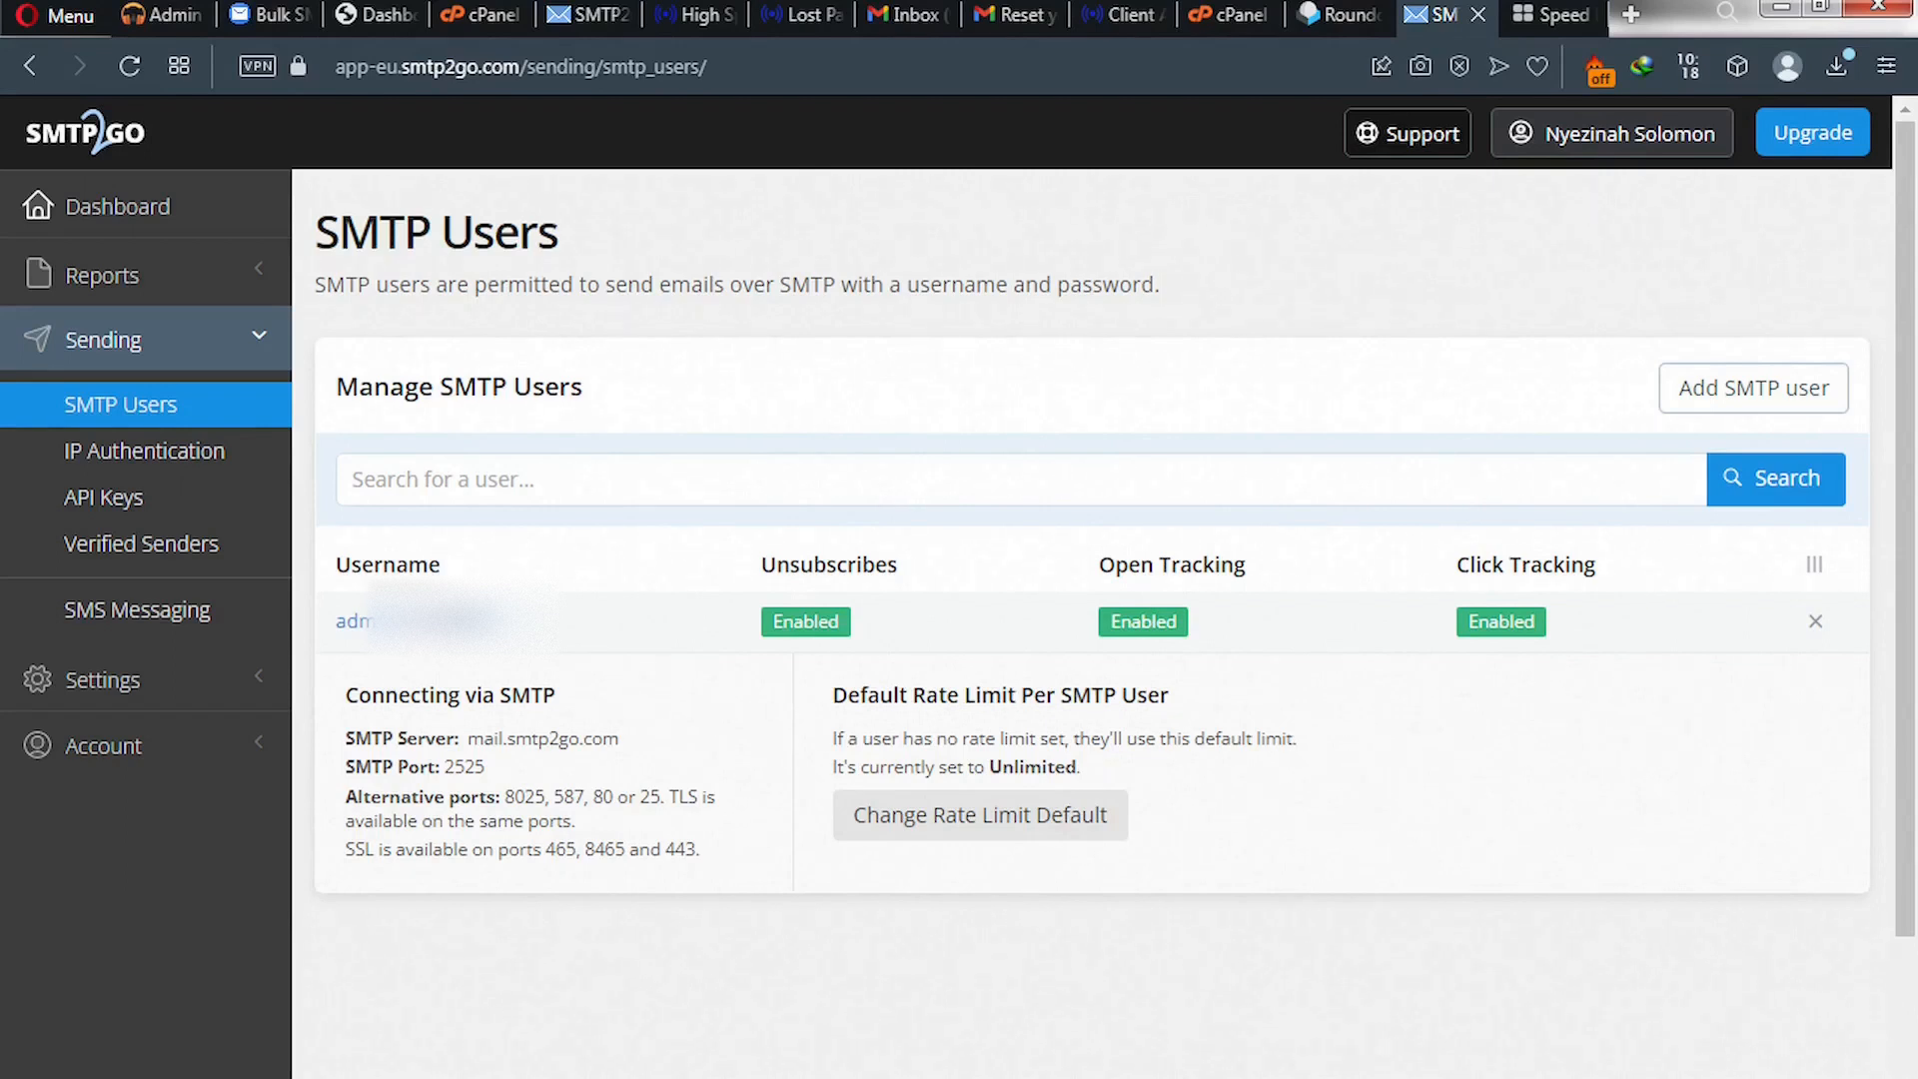
- Create a new SMTP user with the help@ mailbox address as its username
left_click(1744, 410)
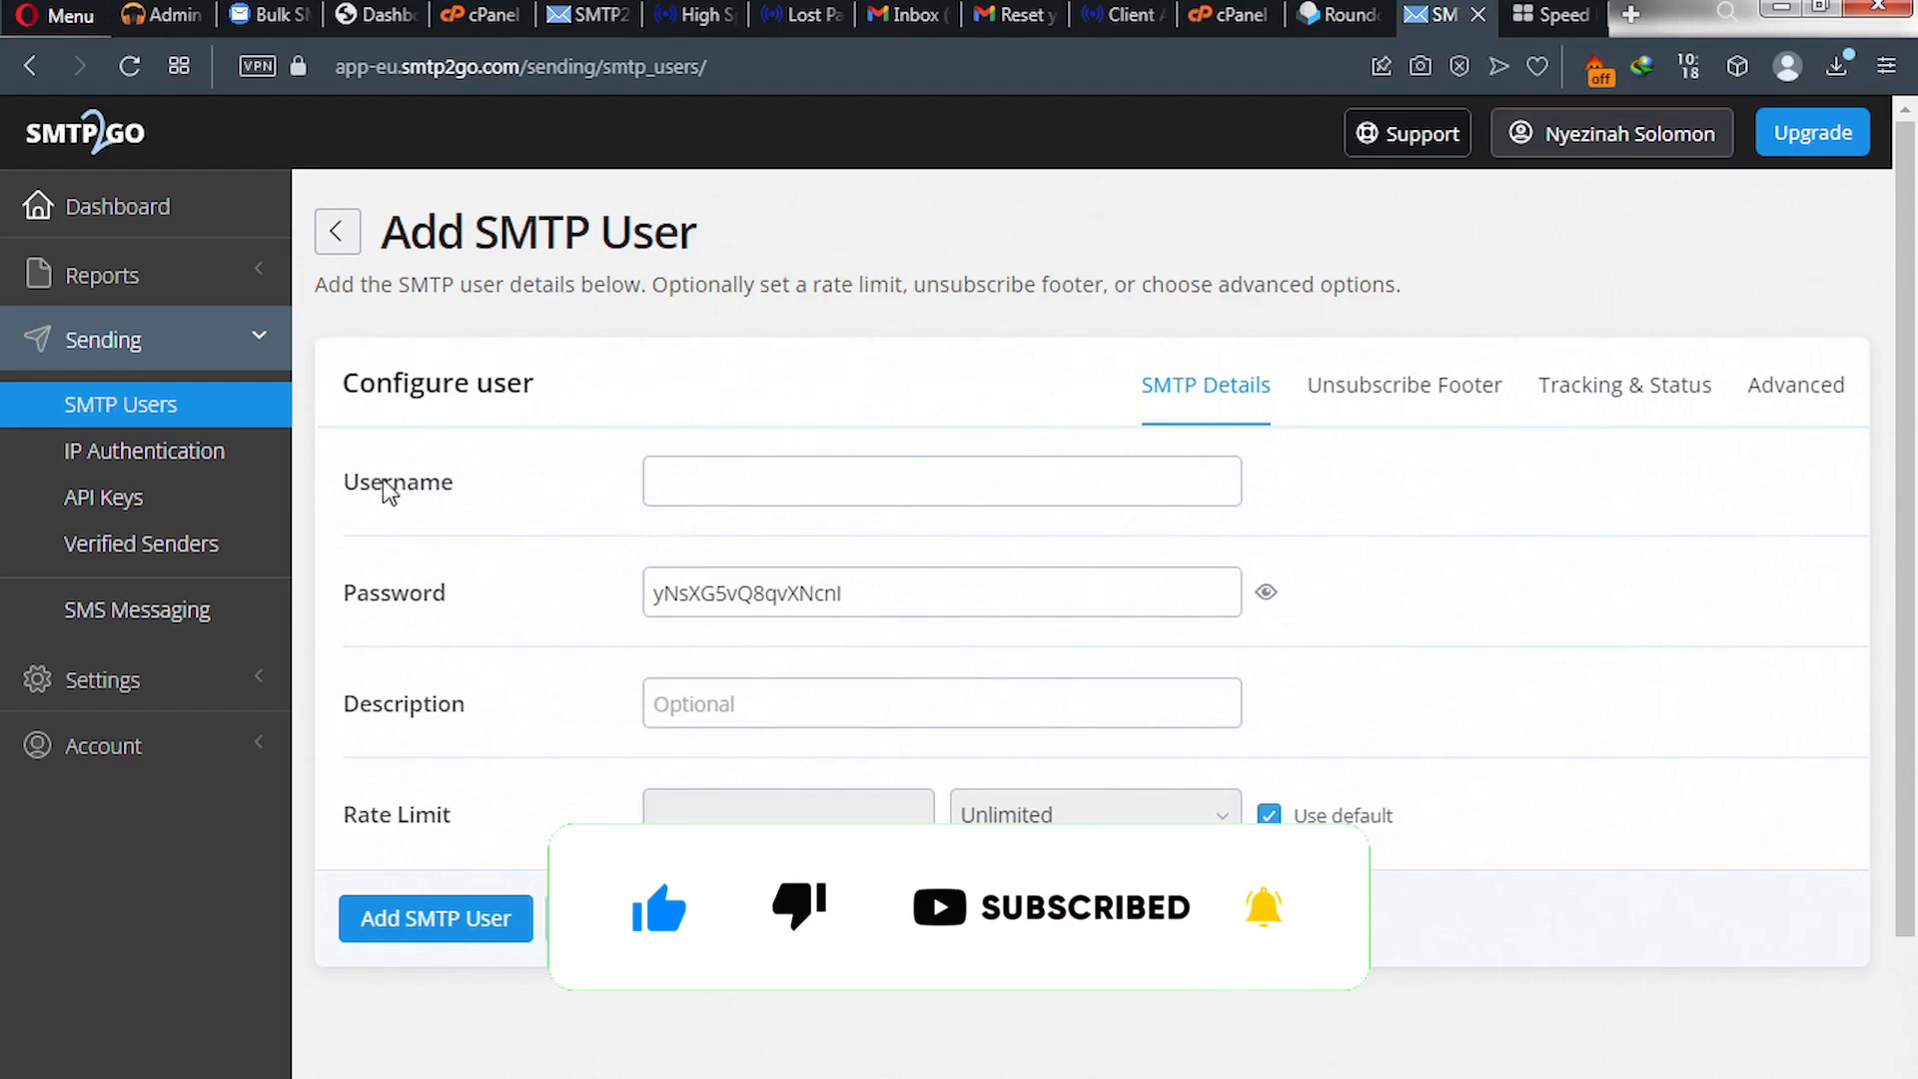
left_click(270, 16)
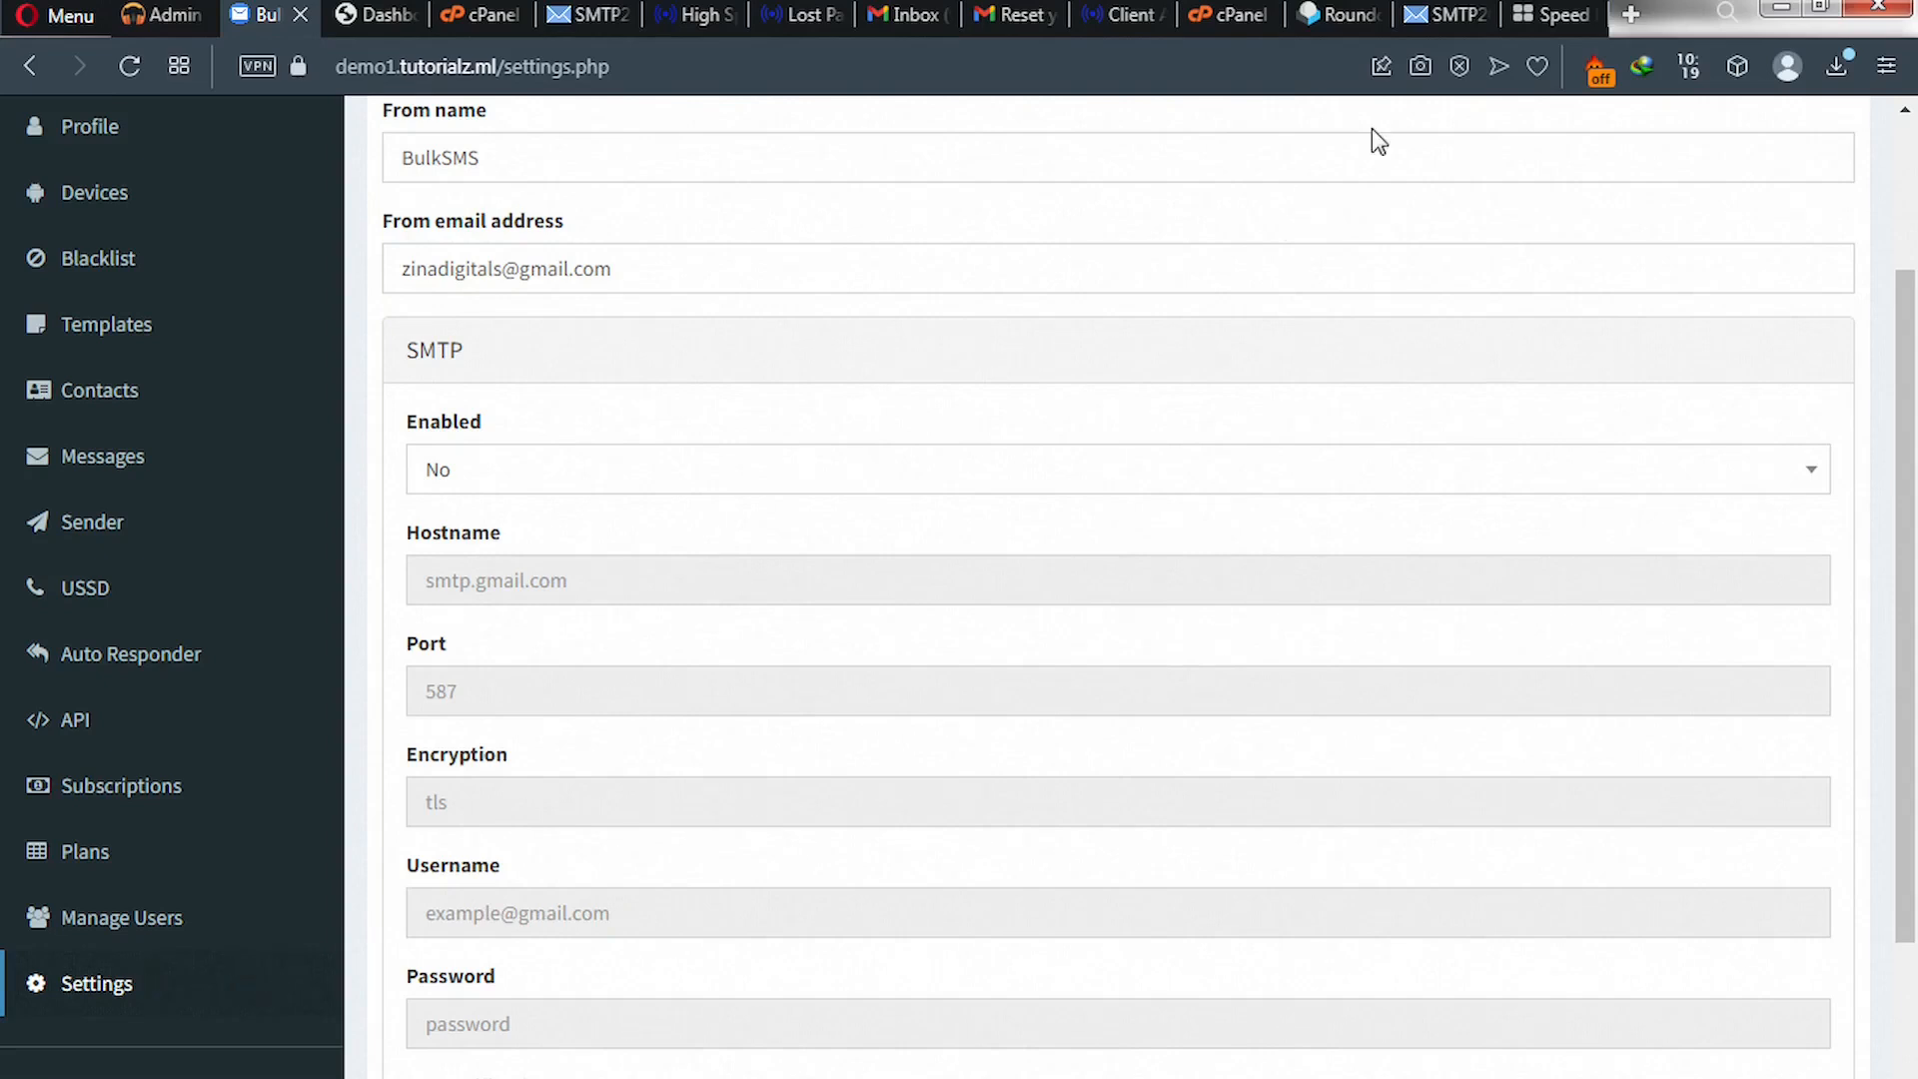
left_click(1438, 14)
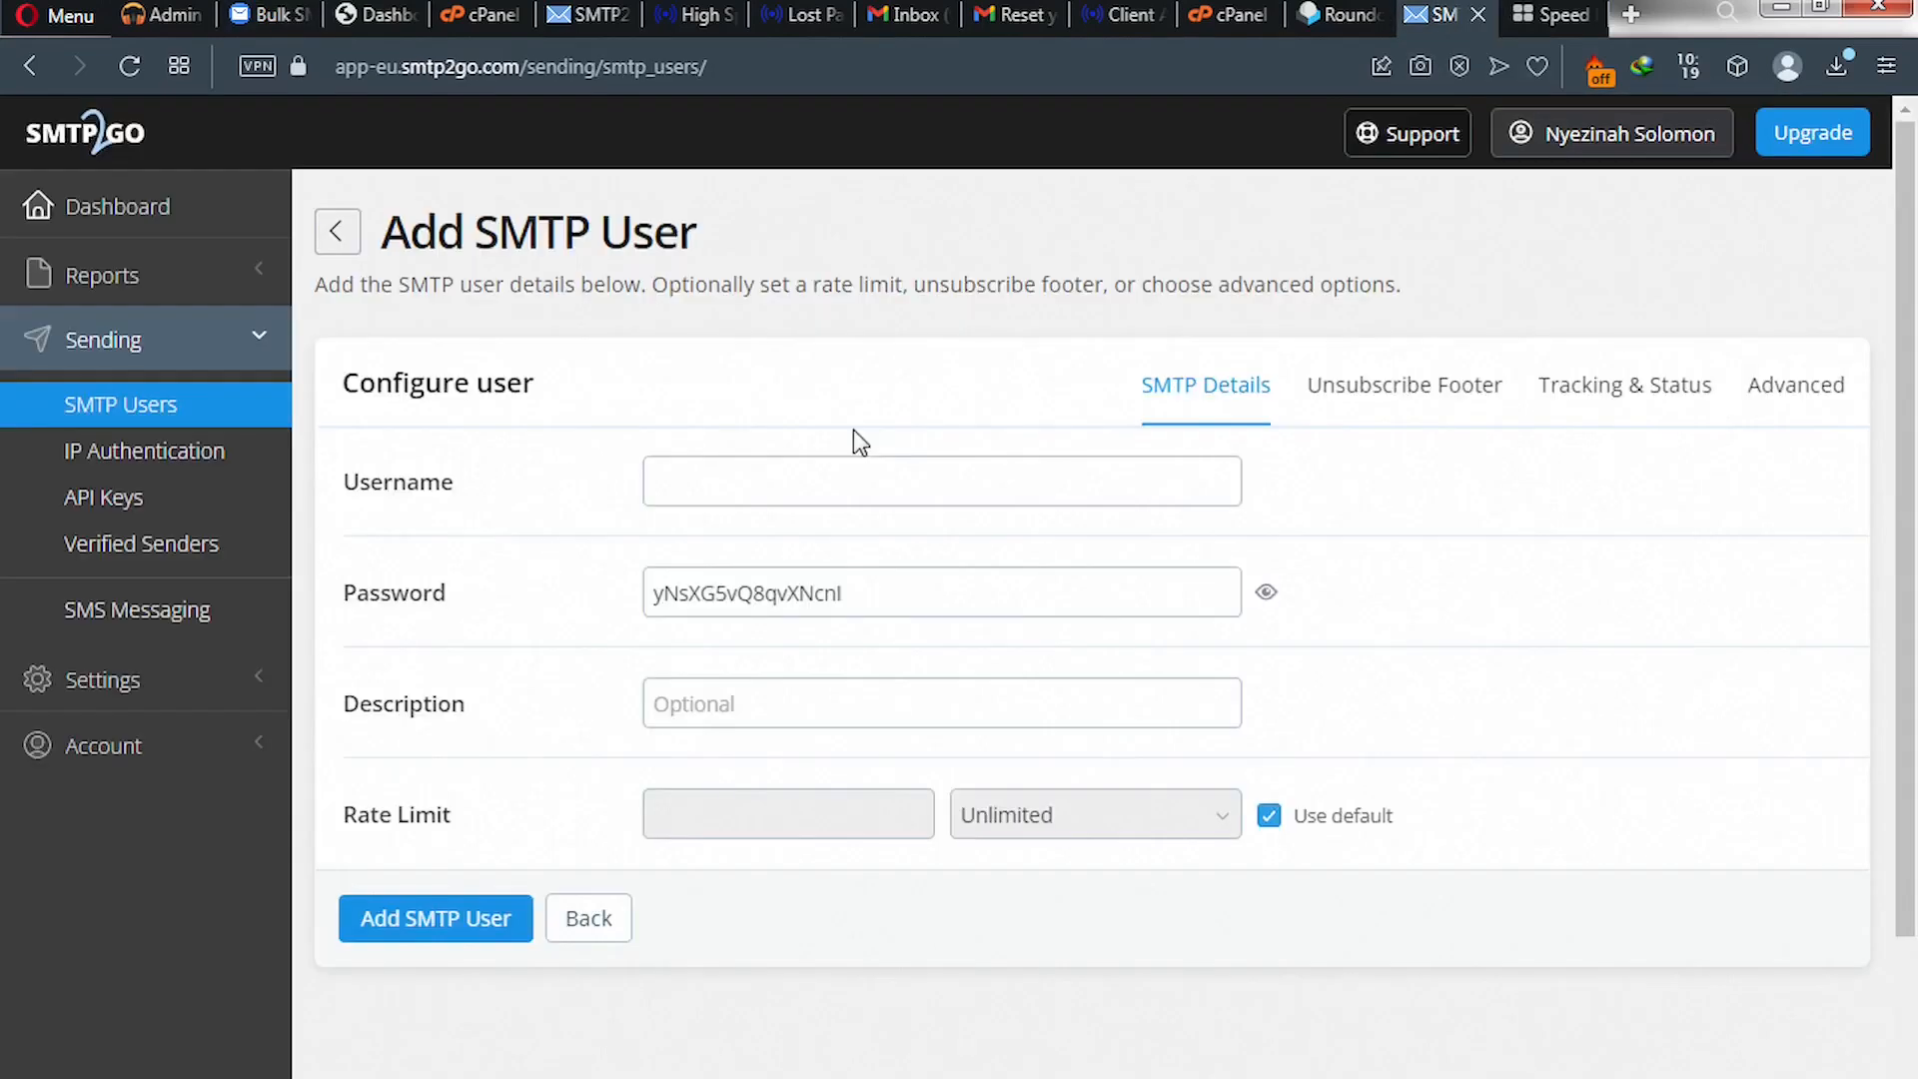
left_click(707, 474)
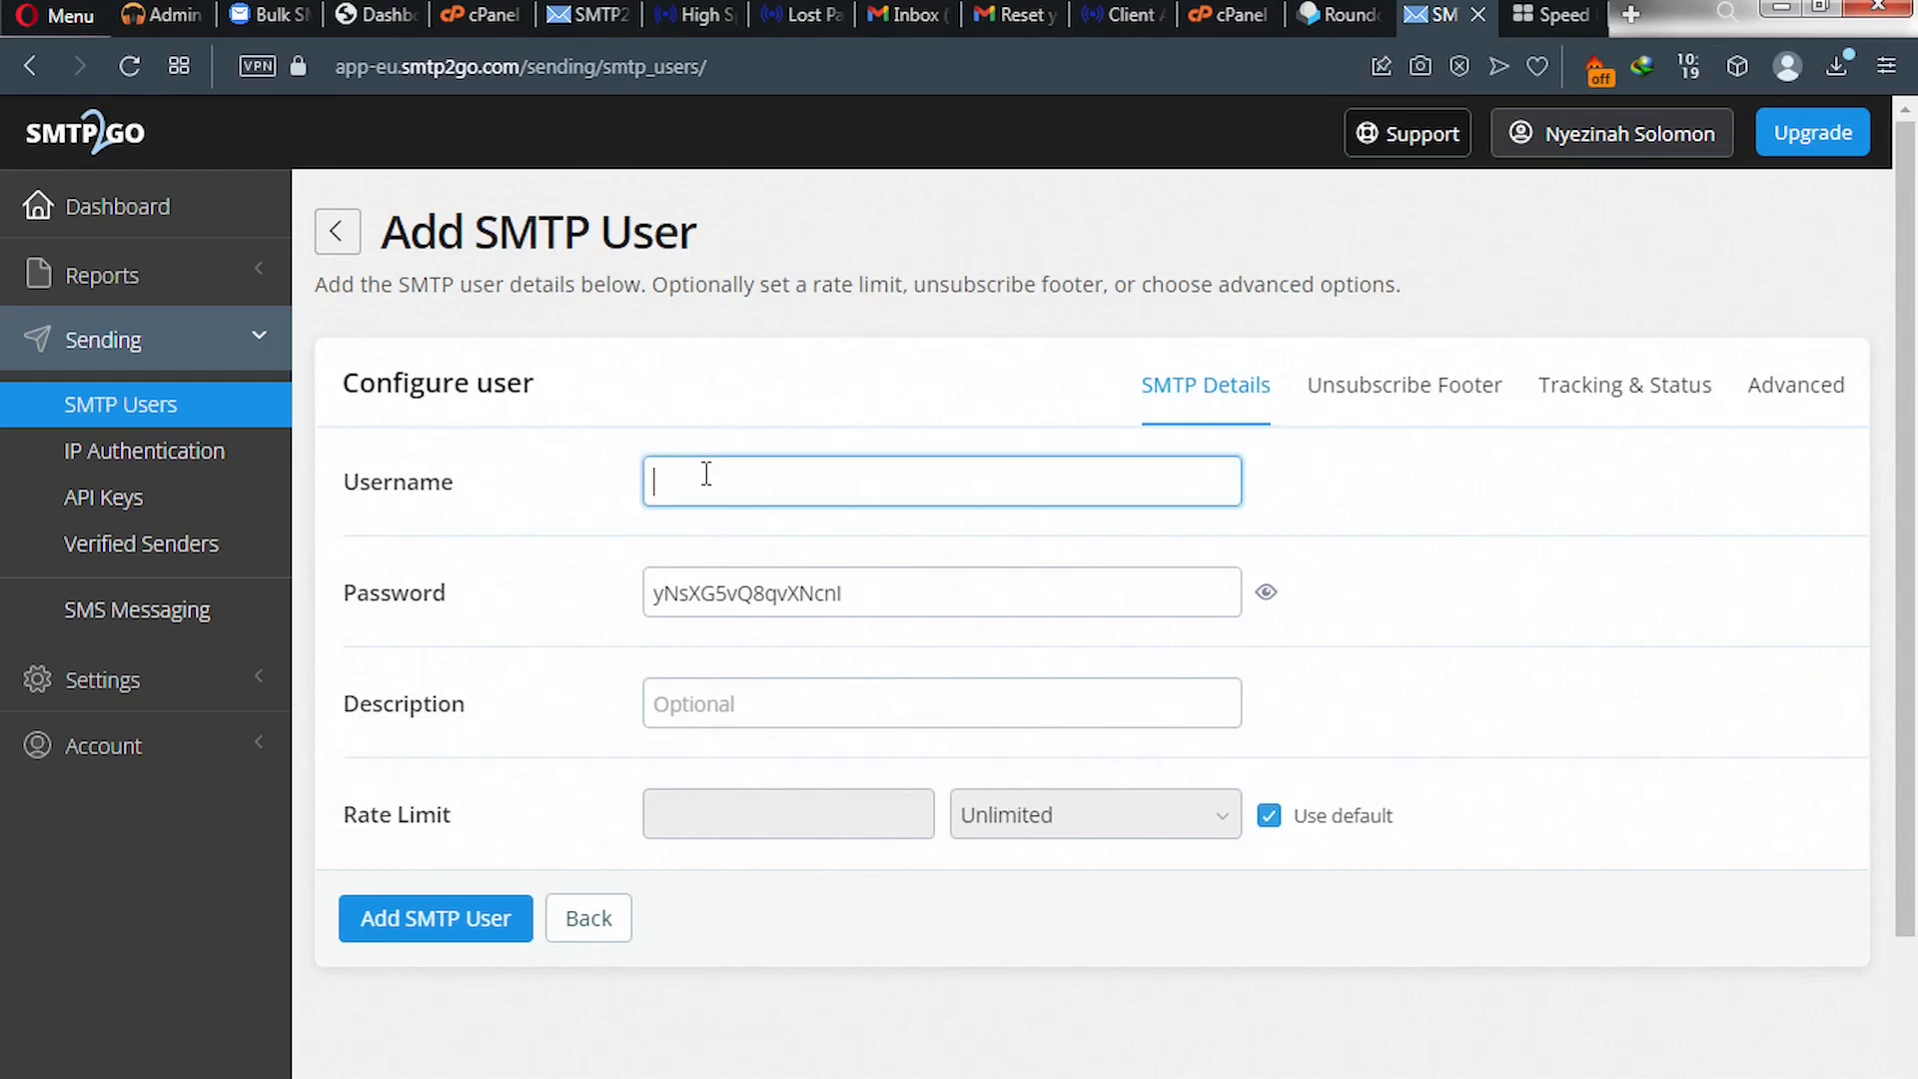
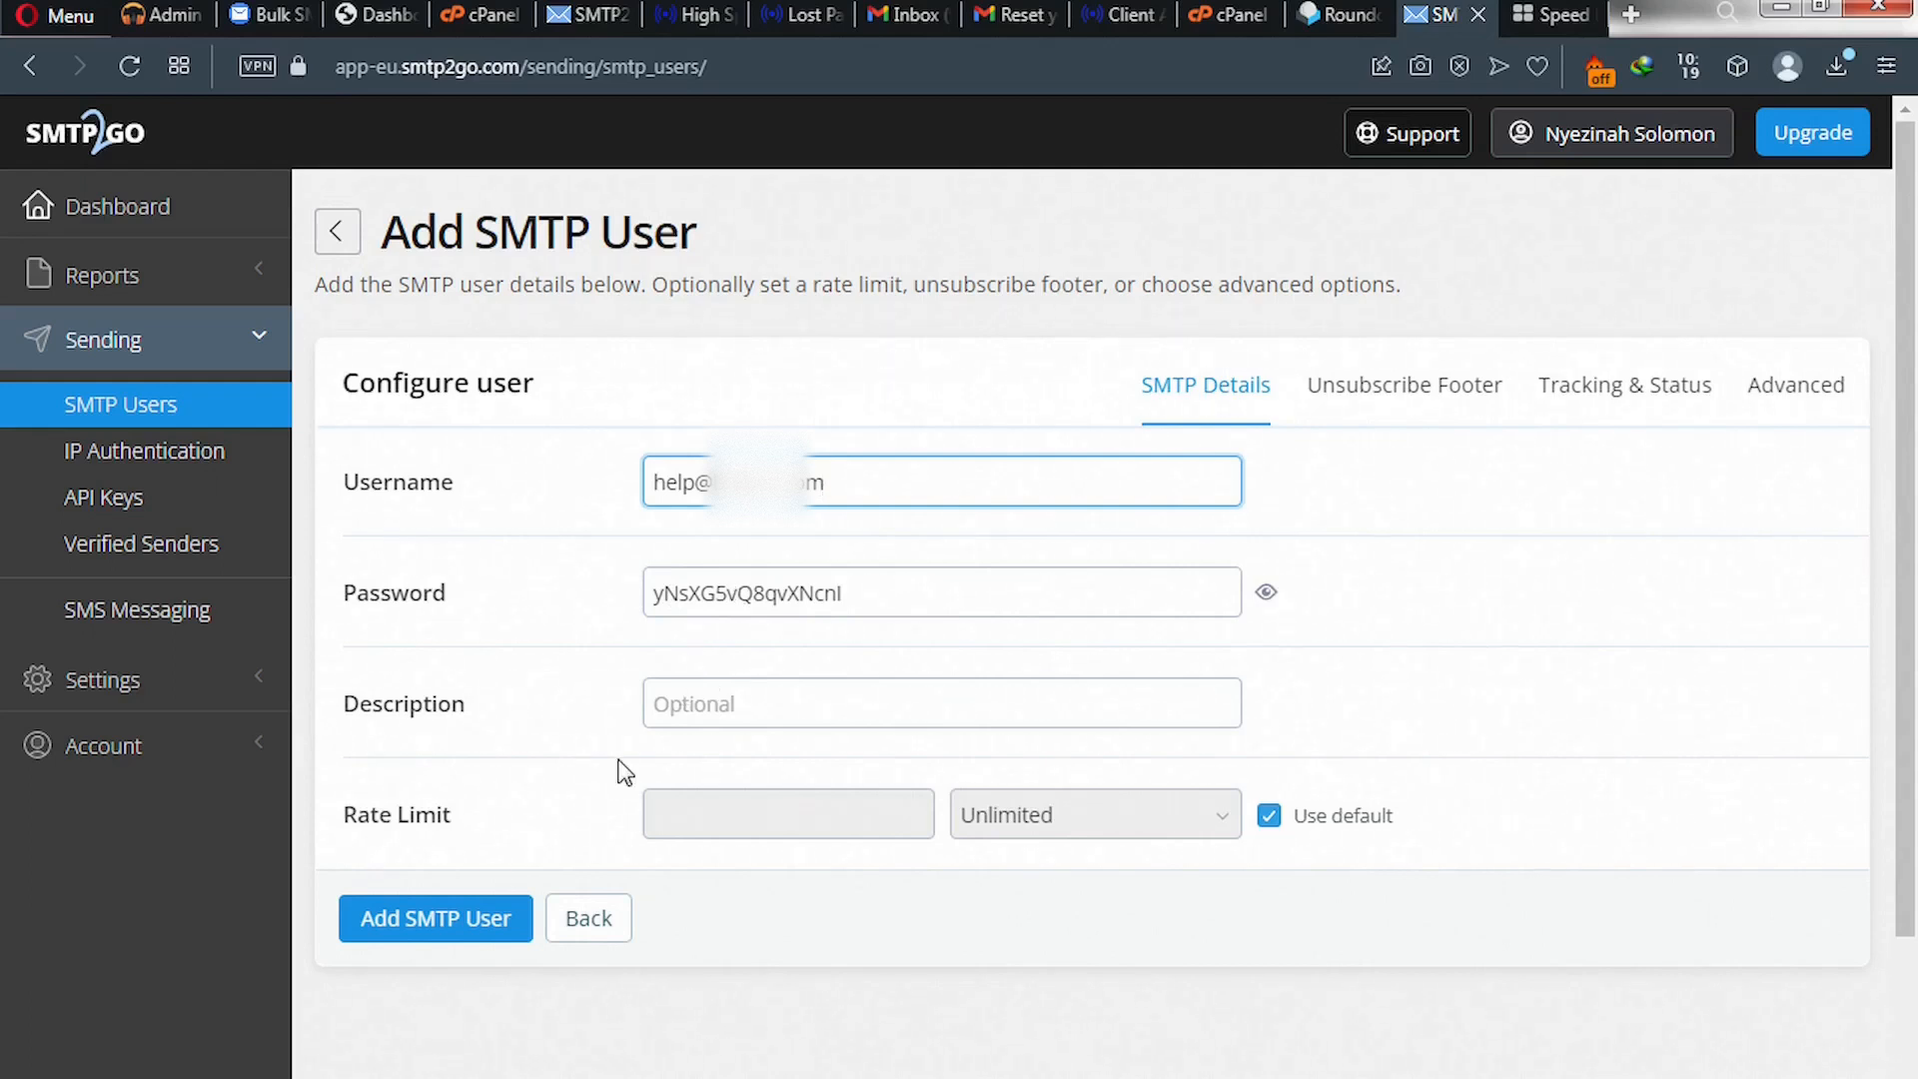
left_click(433, 923)
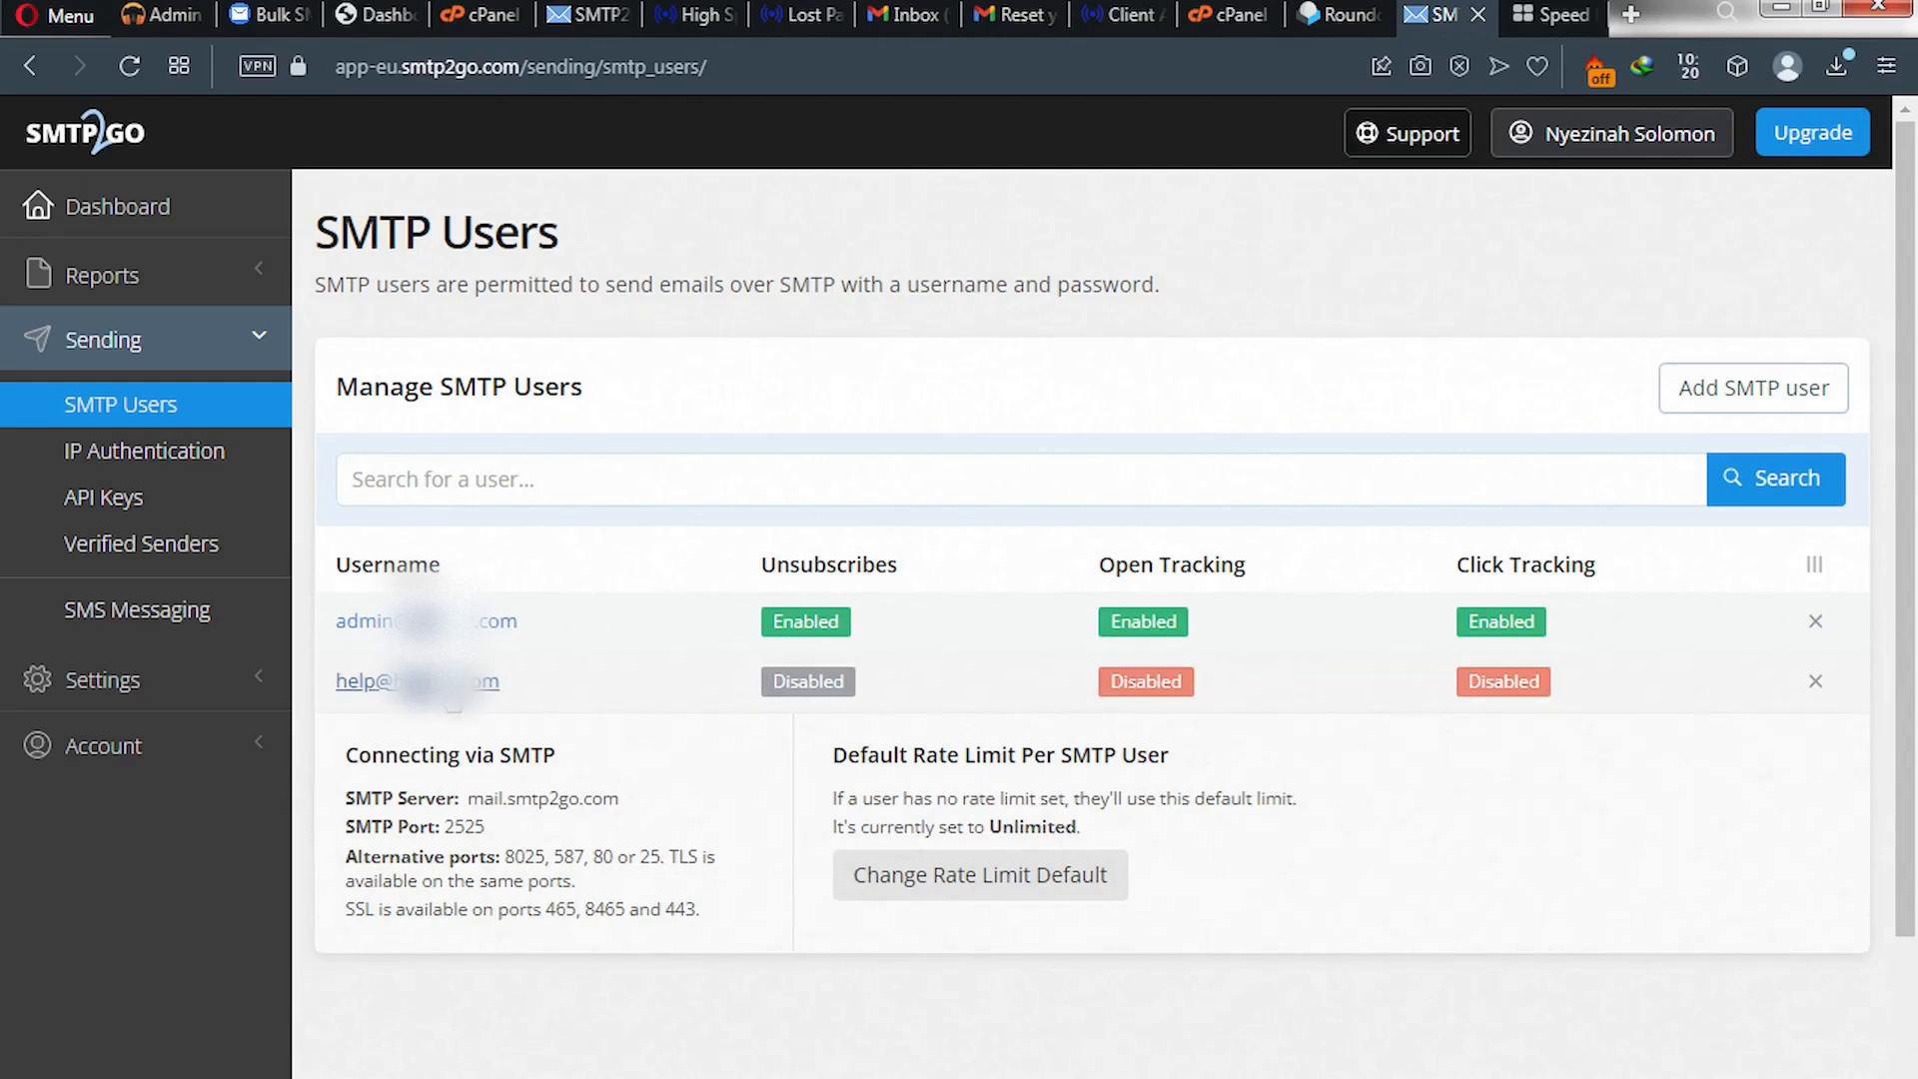
- Turn on the unsubscribe footer, open tracking and click tracking for help@, then save
left_click(444, 685)
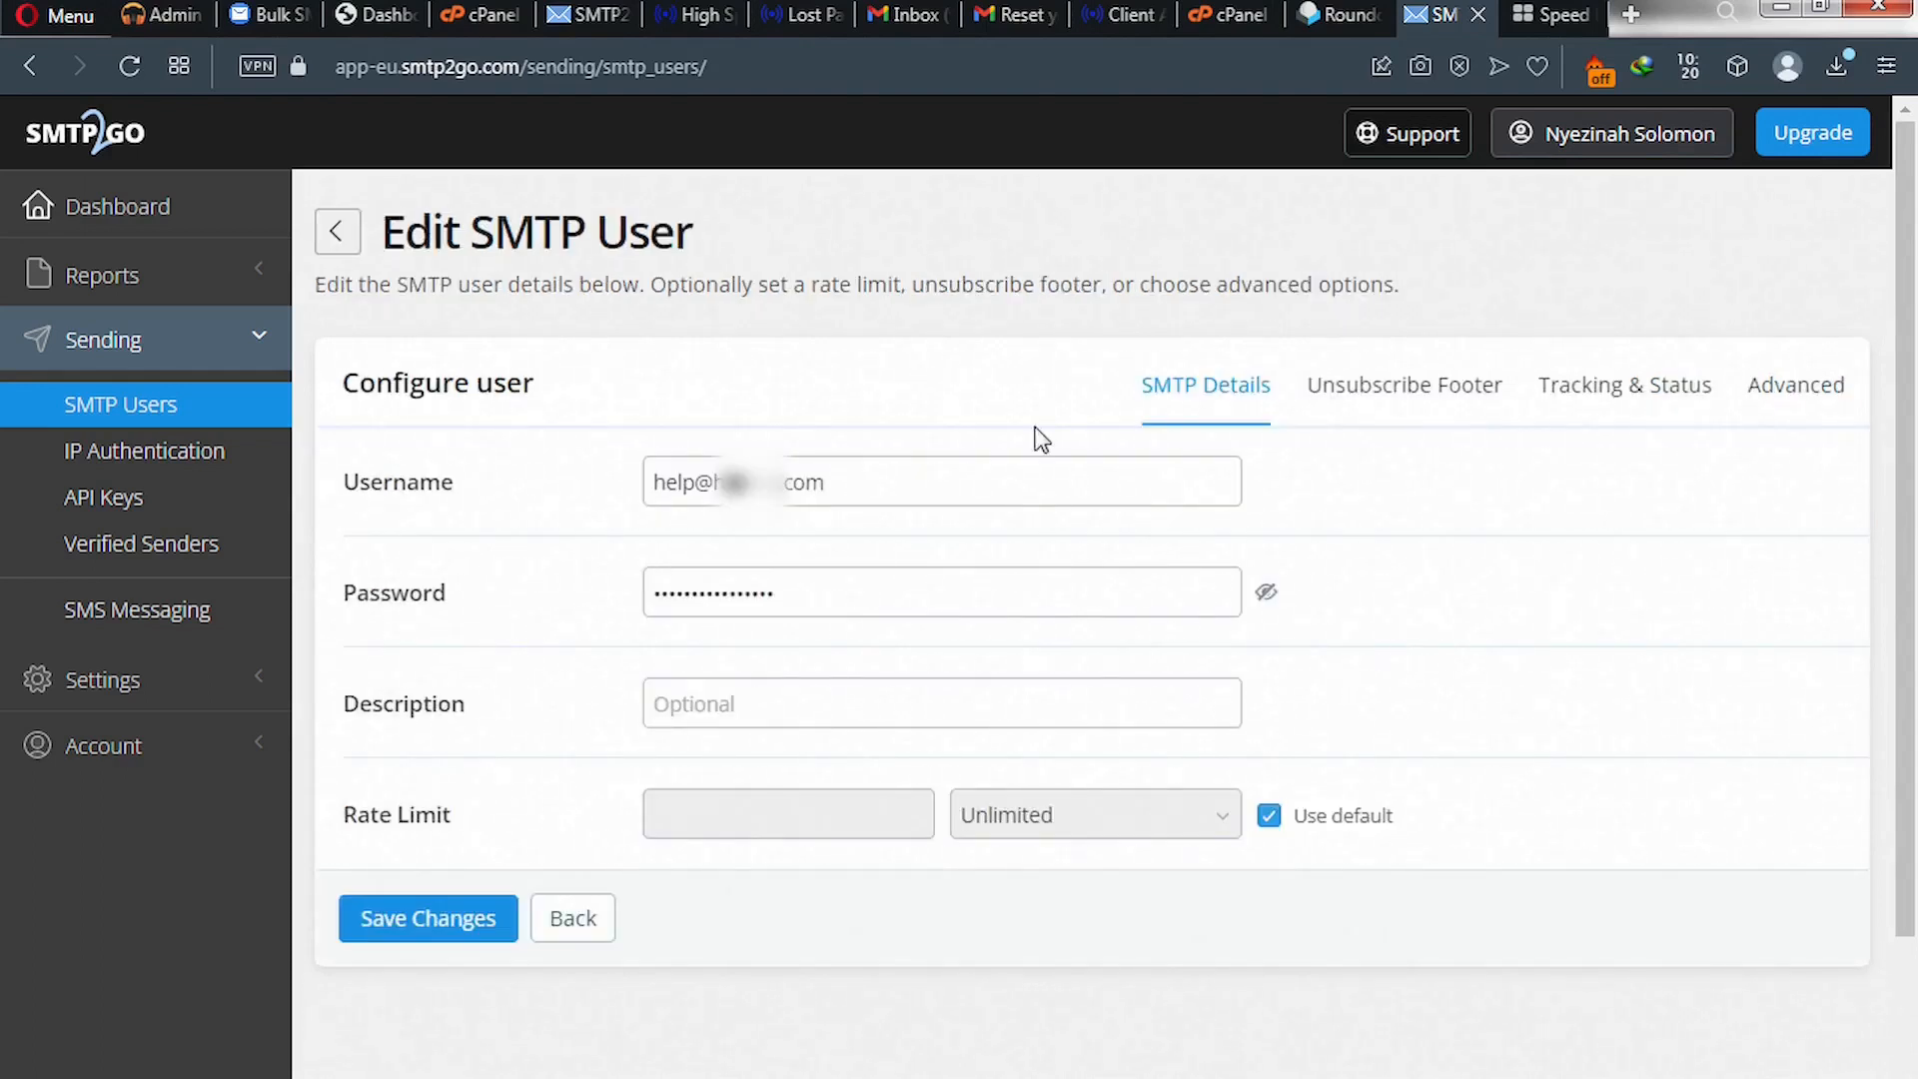
left_click(1391, 401)
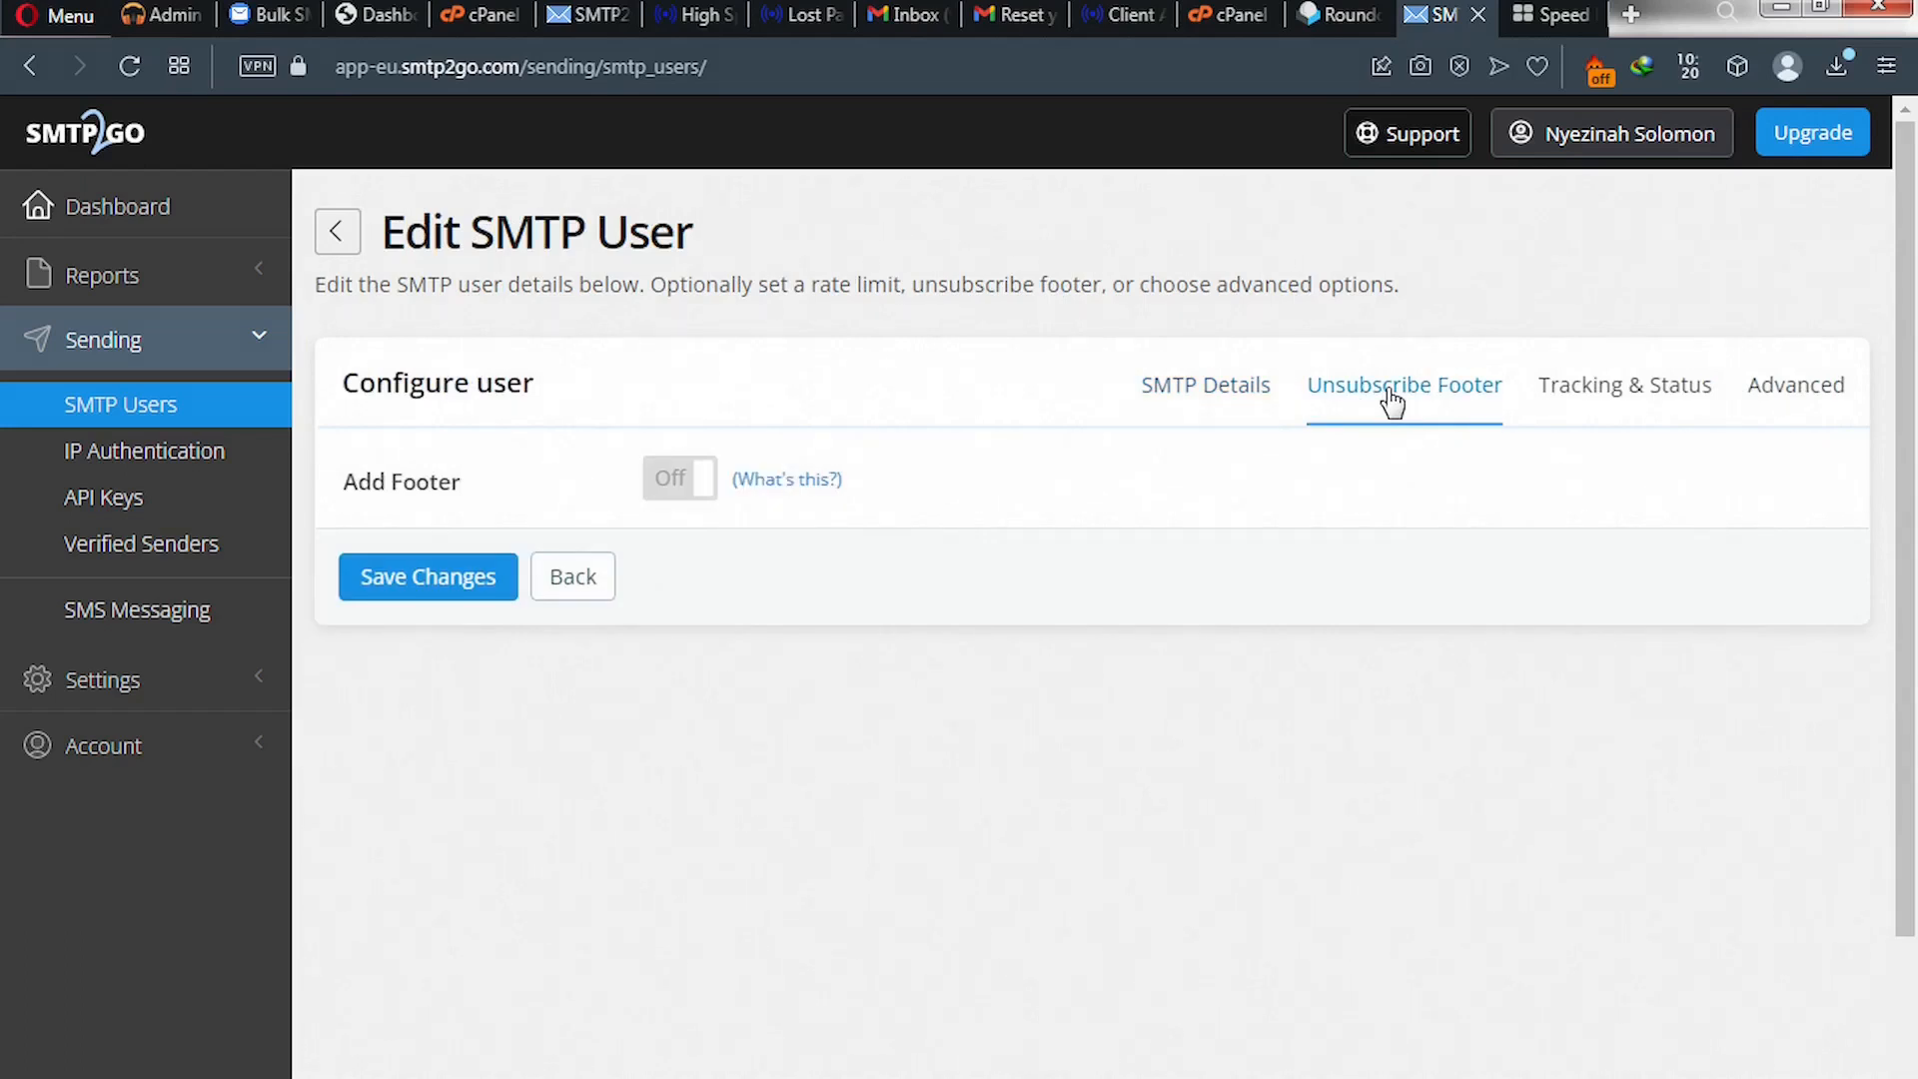
left_click(688, 484)
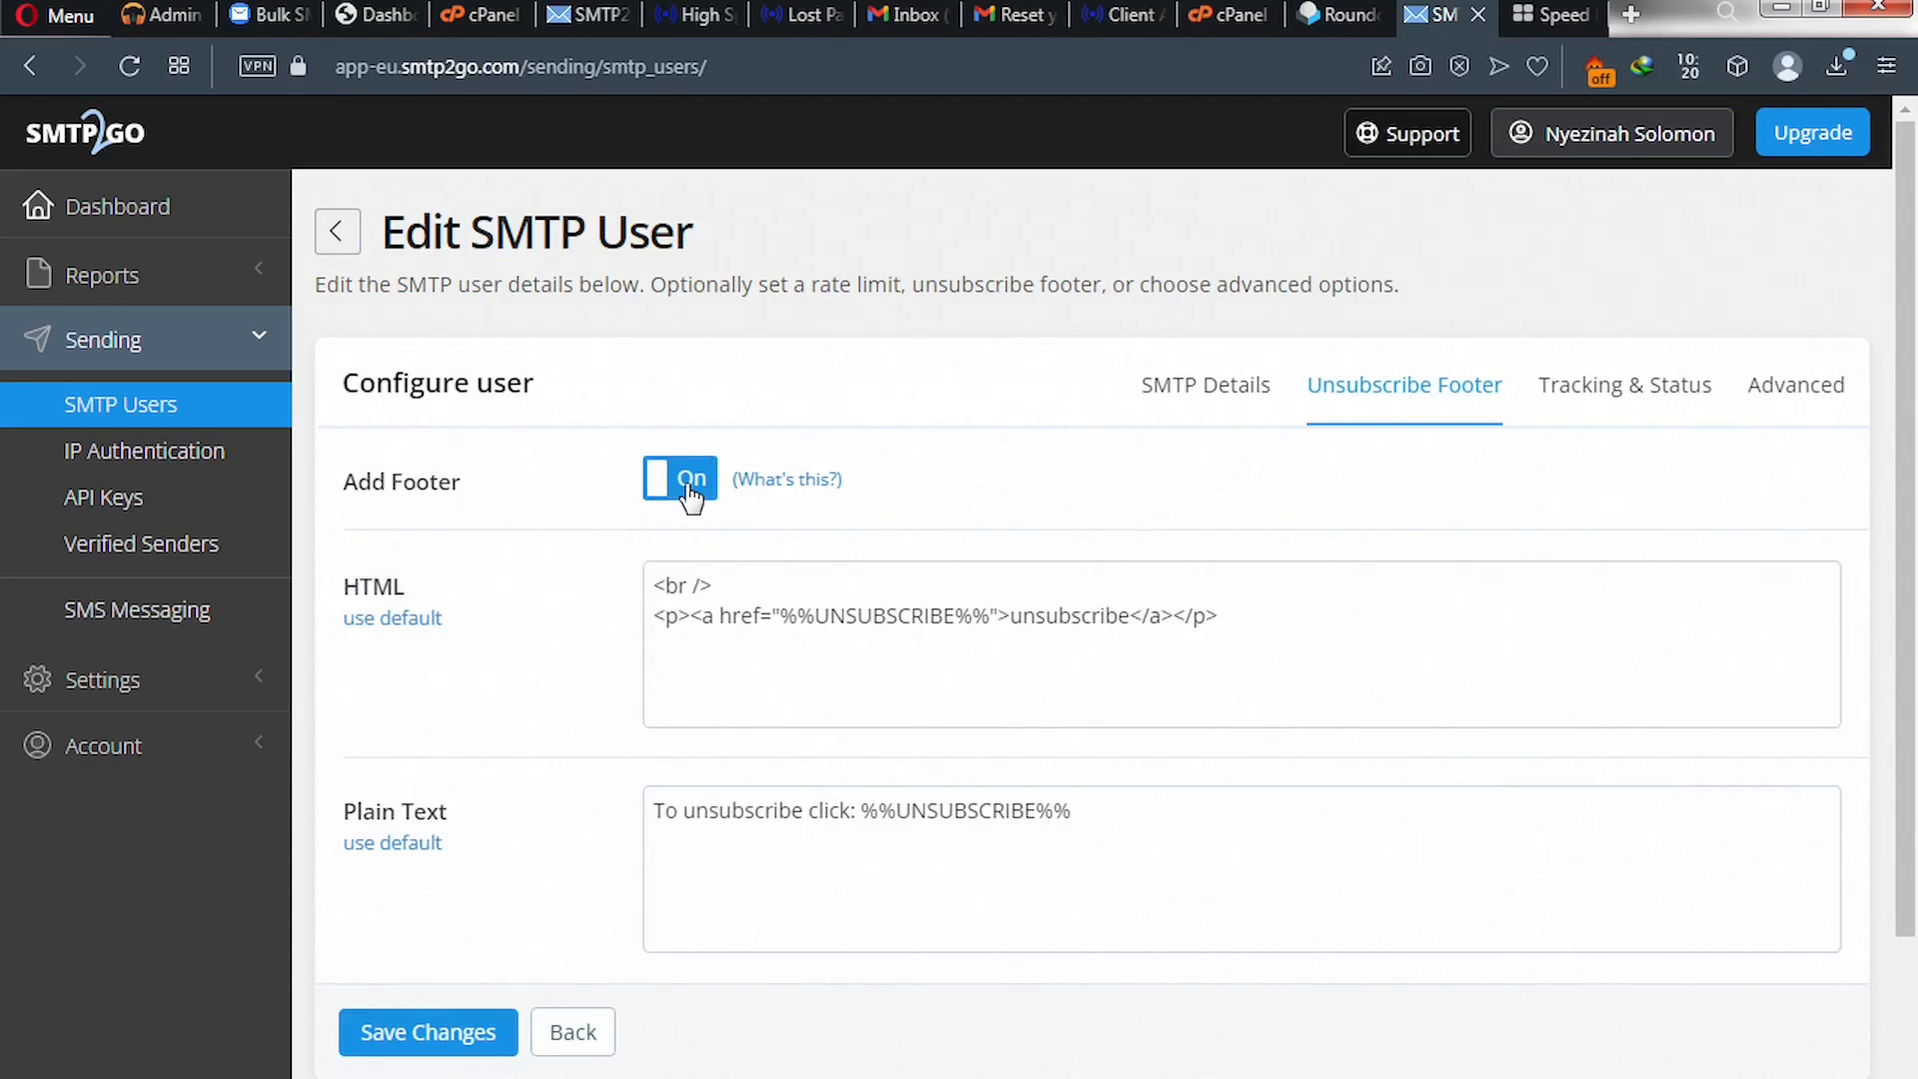
left_click(1616, 397)
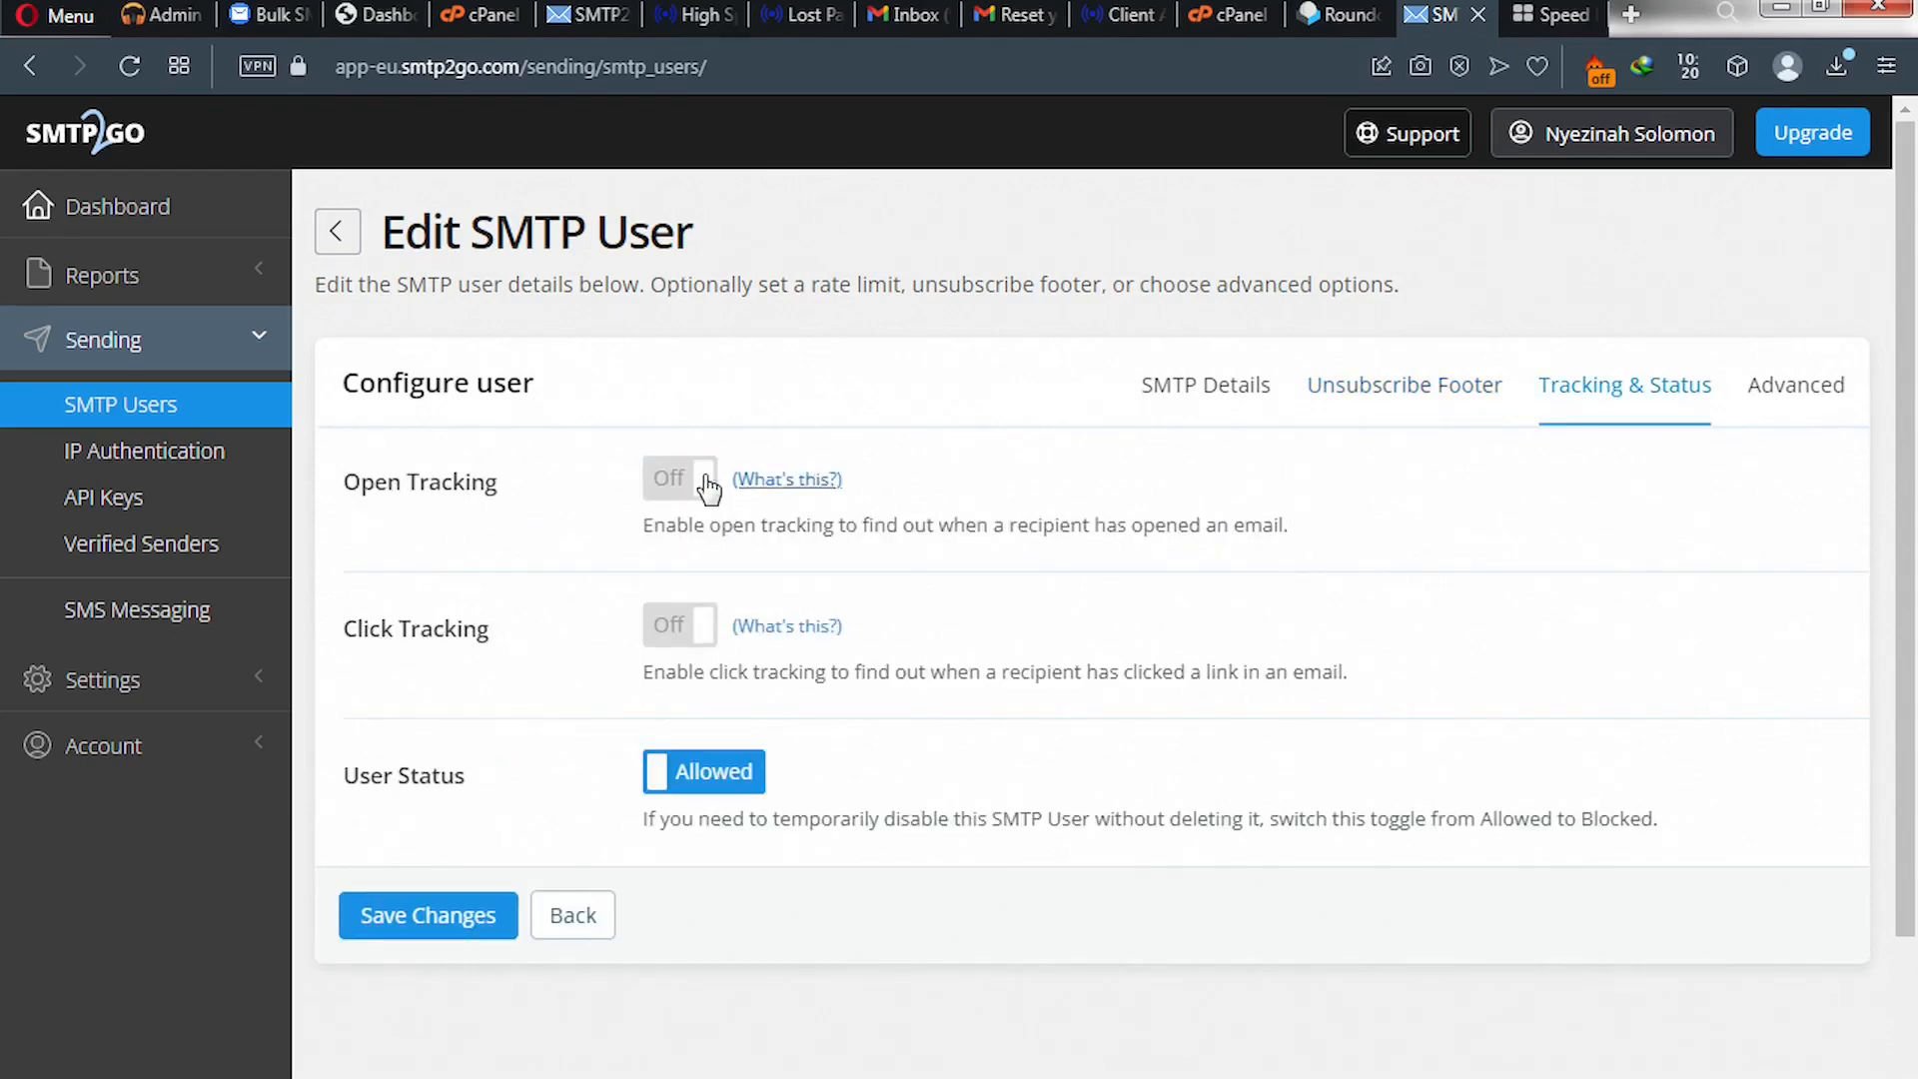
left_click(672, 489)
left_click(682, 637)
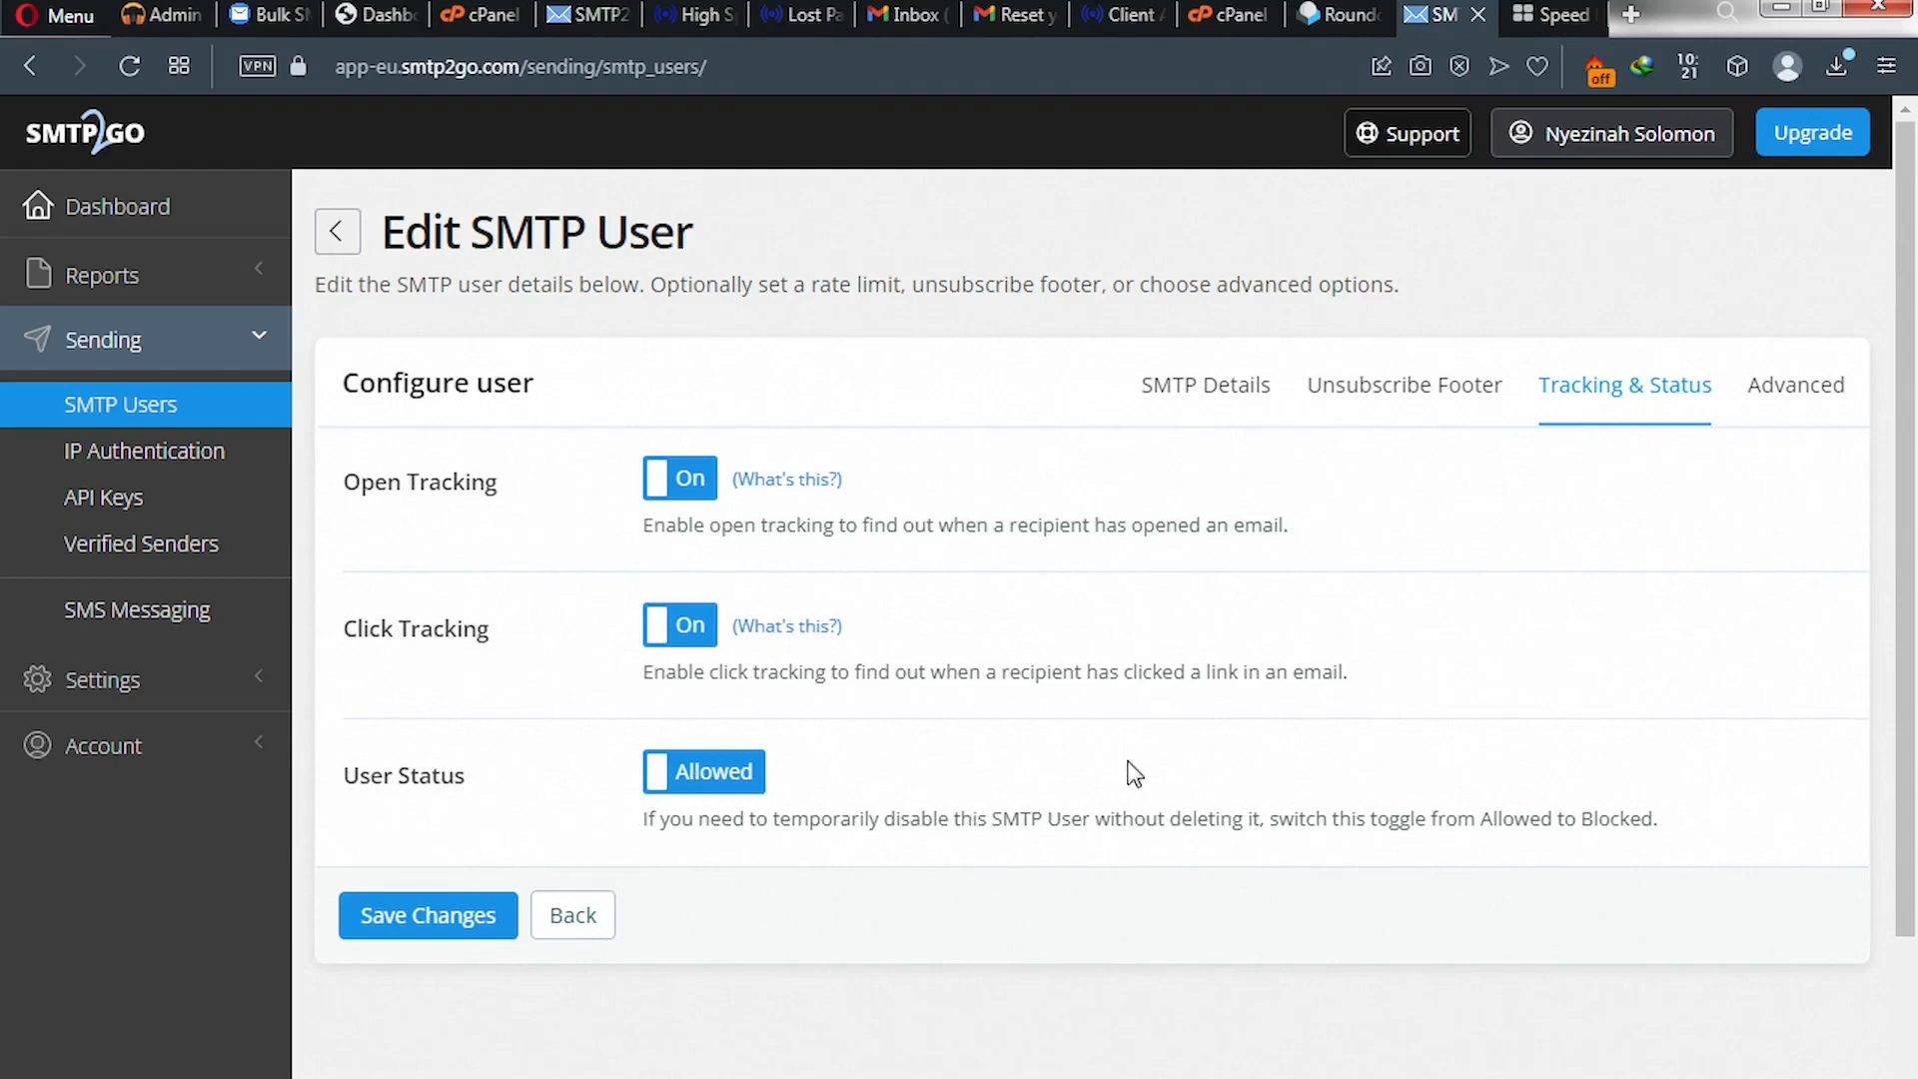
left_click(445, 924)
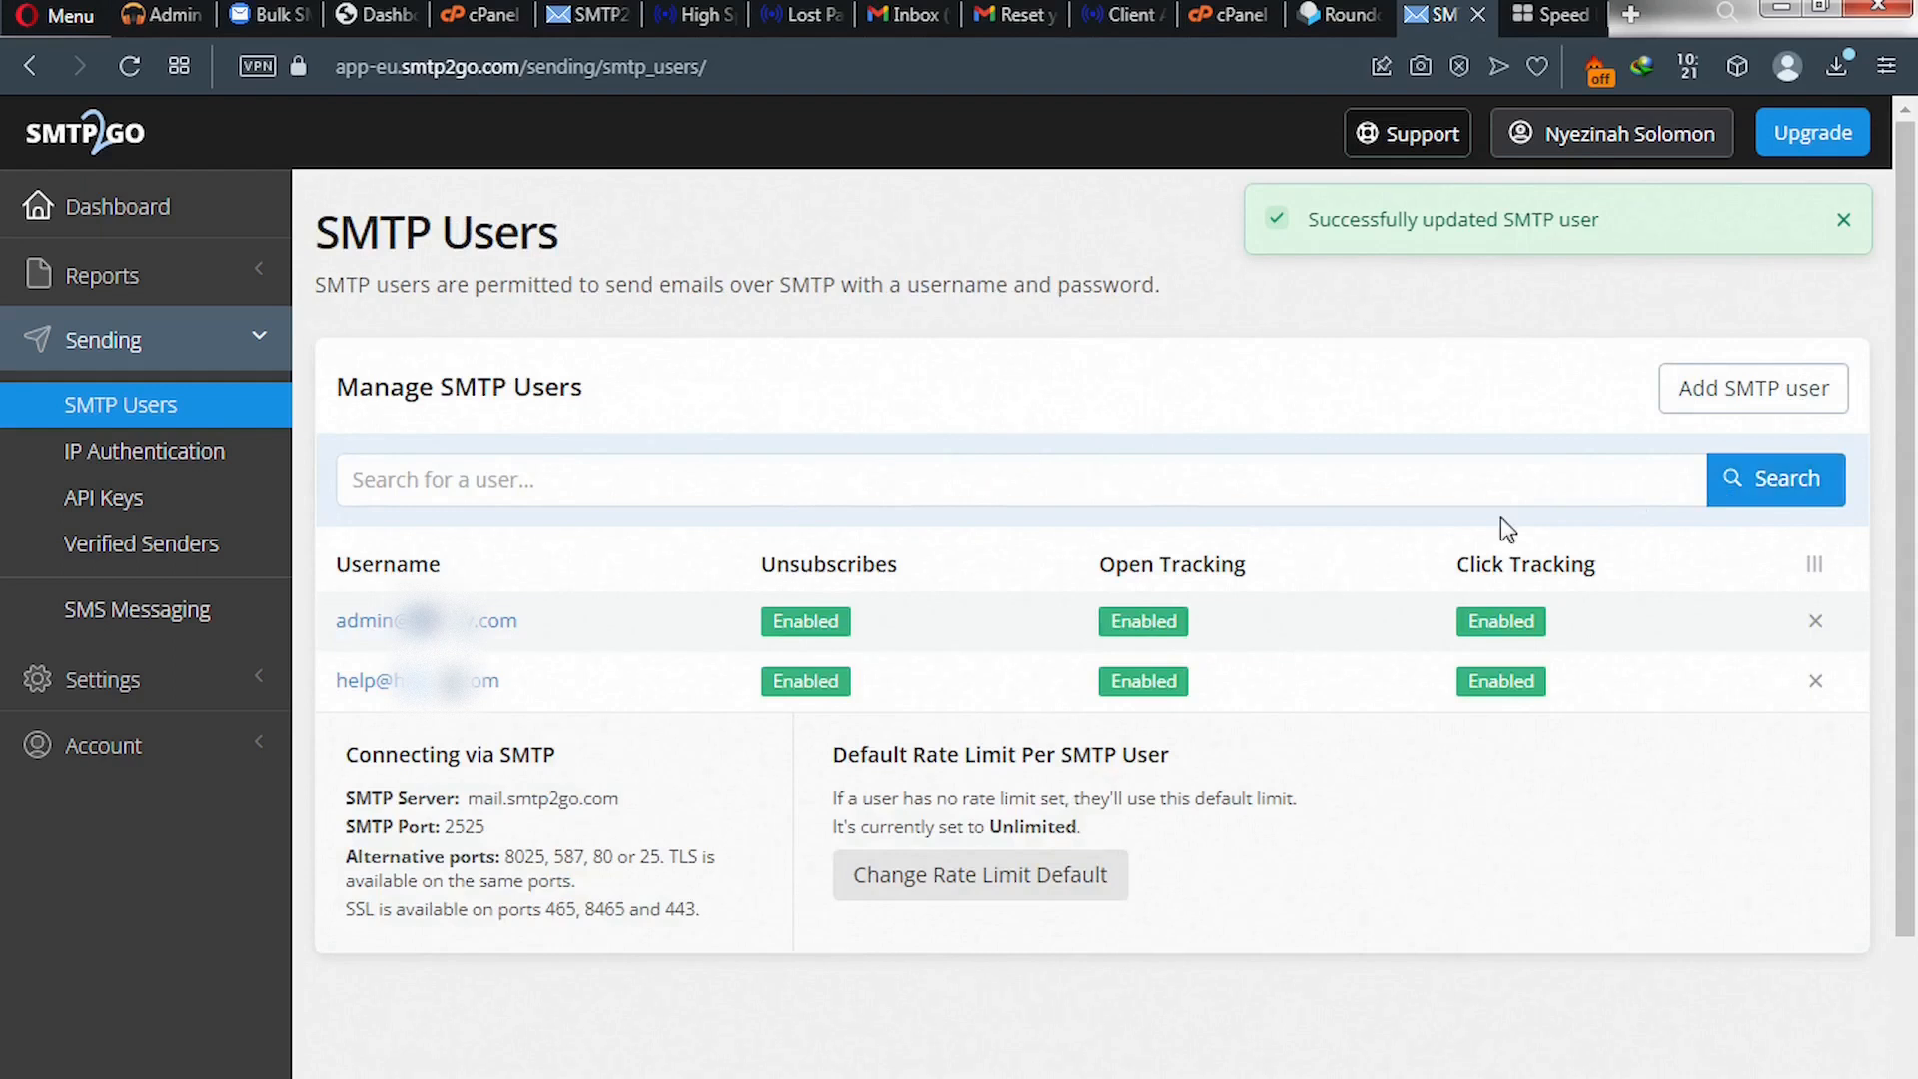
- Switch Bounce Notifications on in the help@ user's Advanced settings
left_click(477, 683)
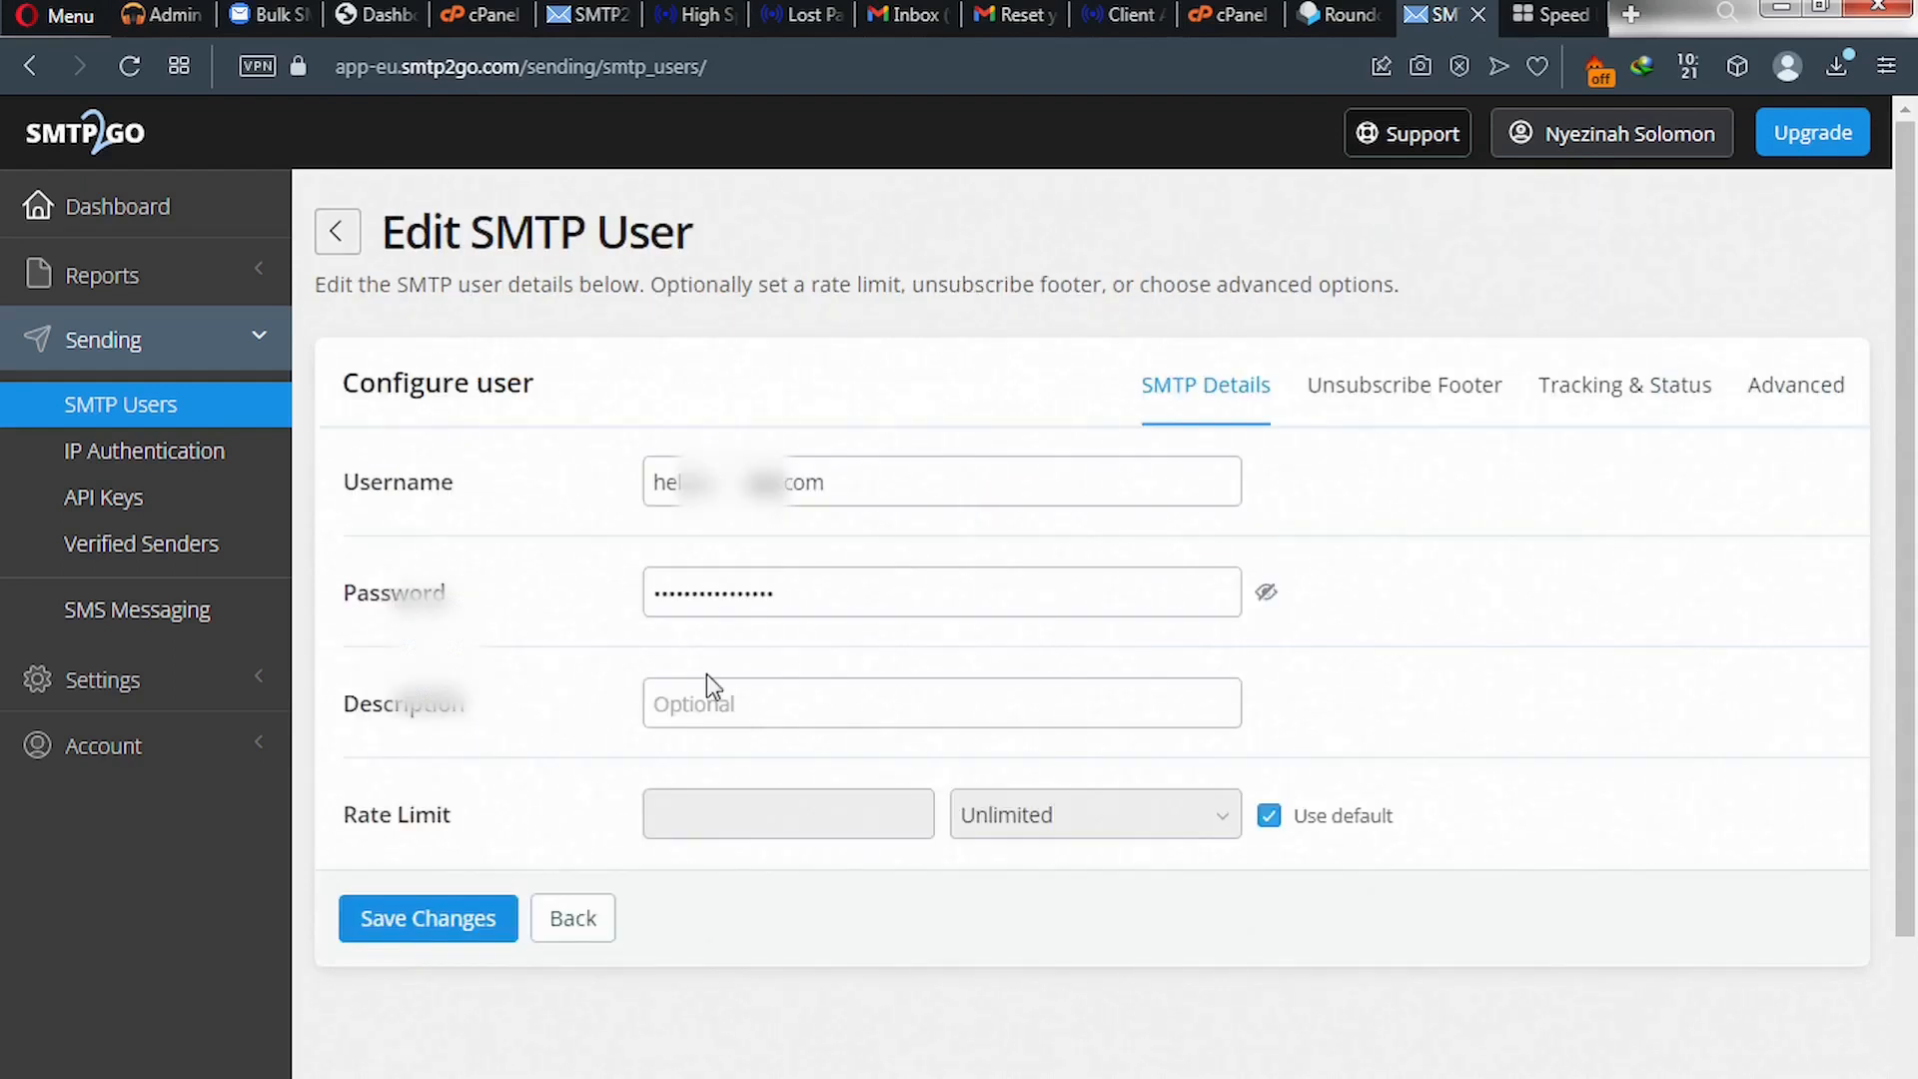
left_click(1798, 390)
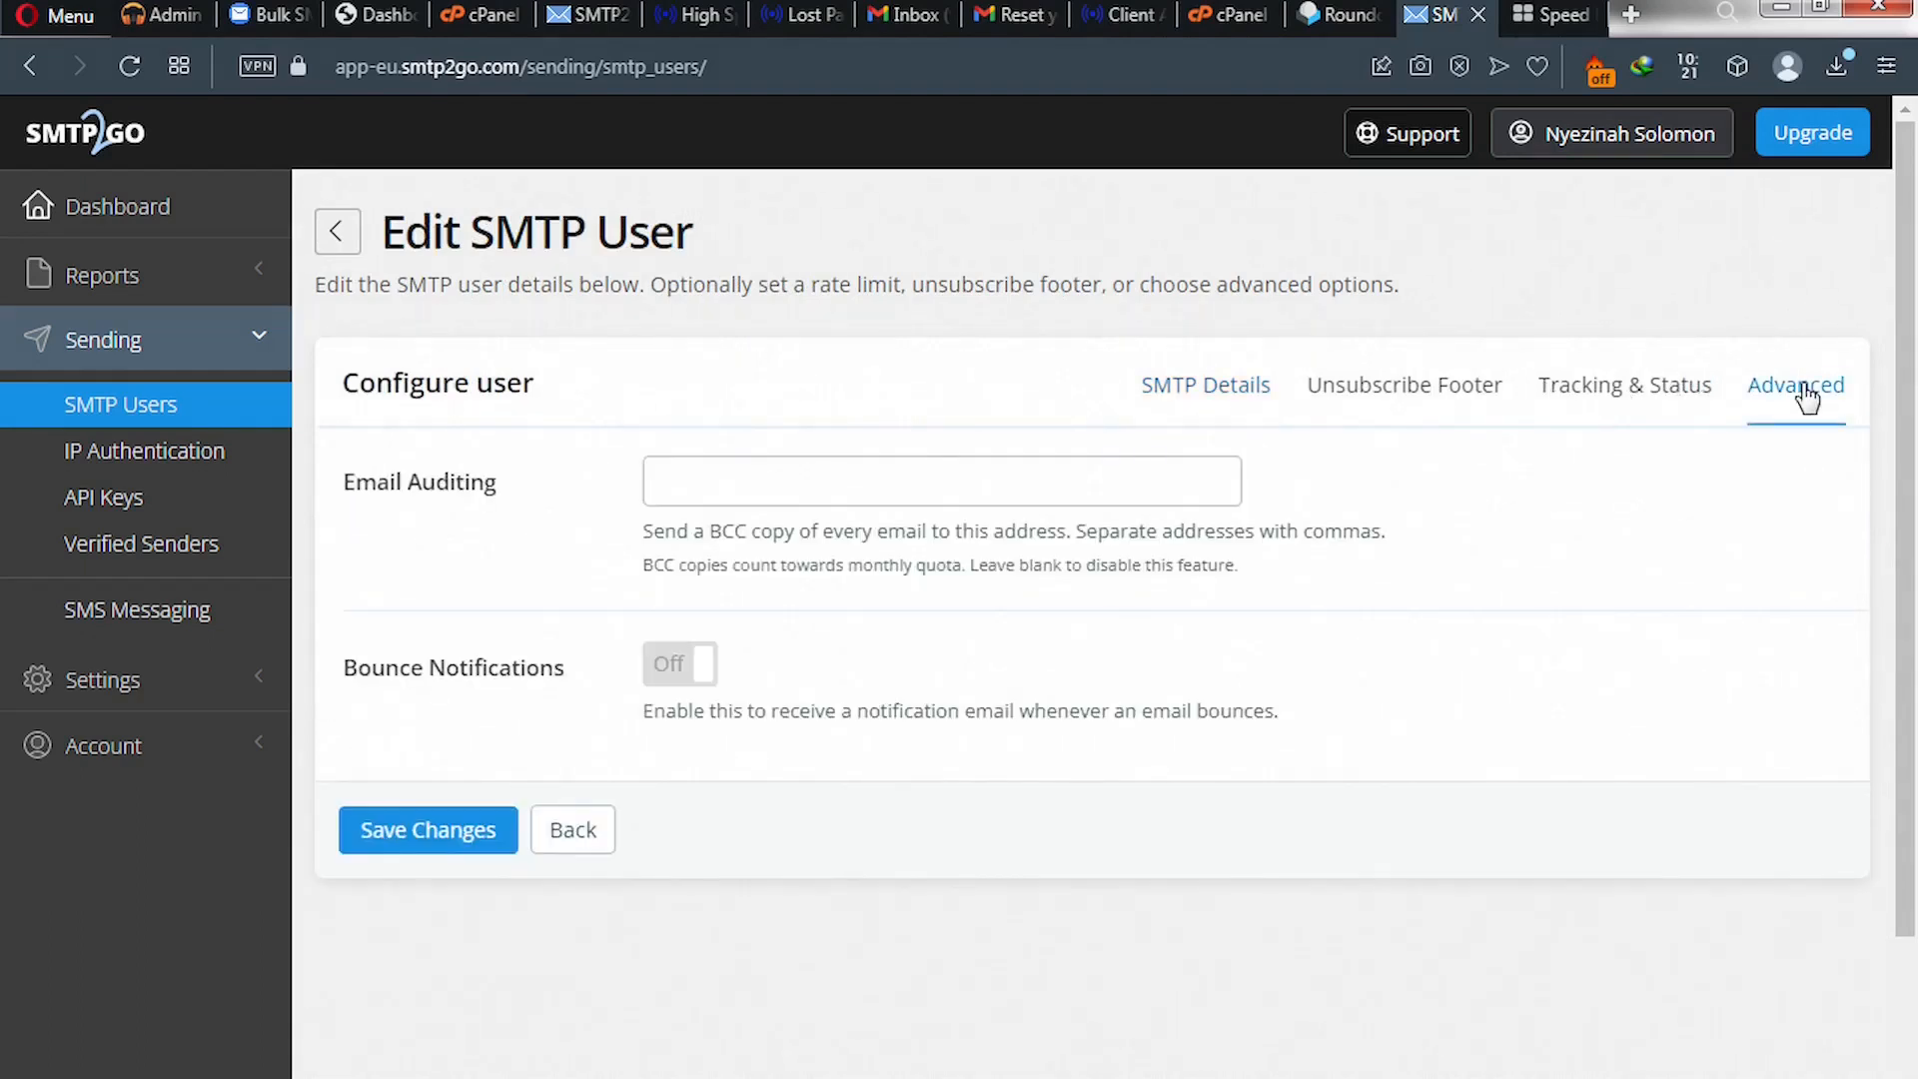
left_click(682, 671)
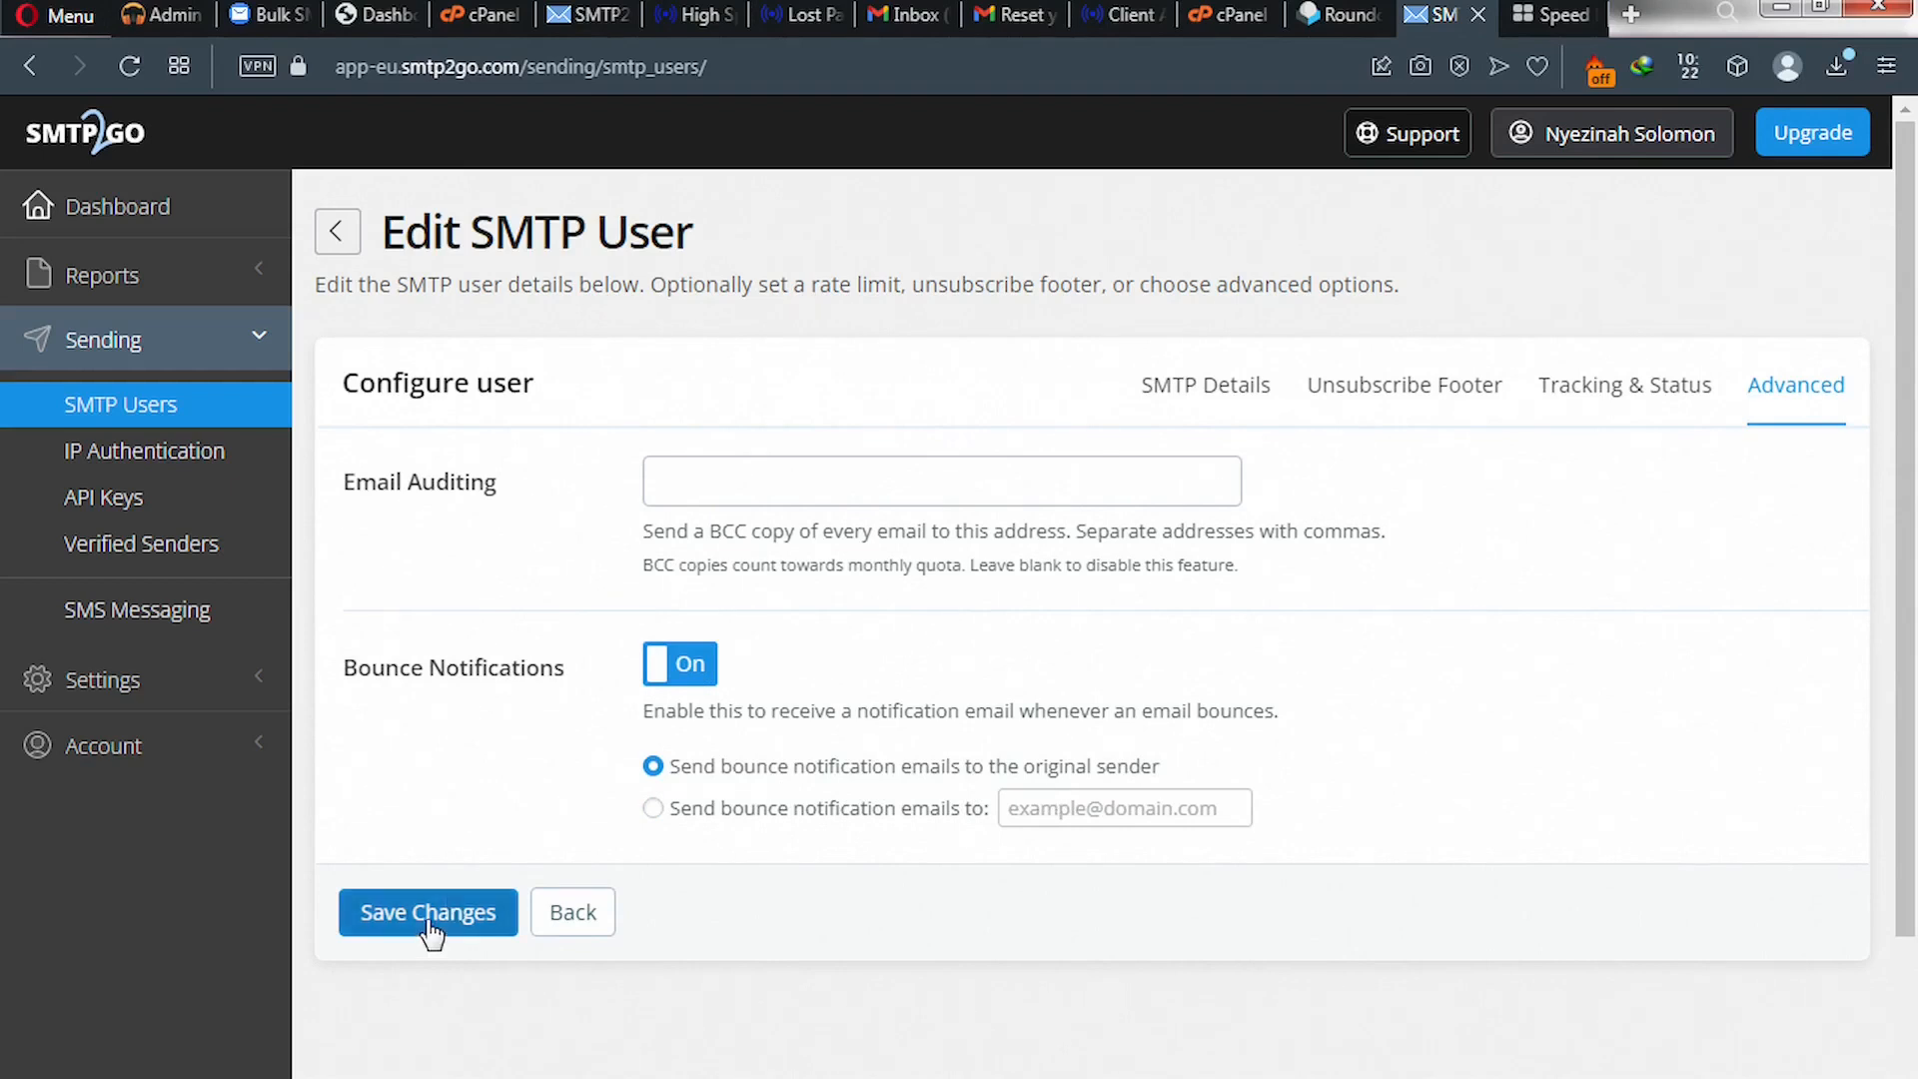
left_click(180, 563)
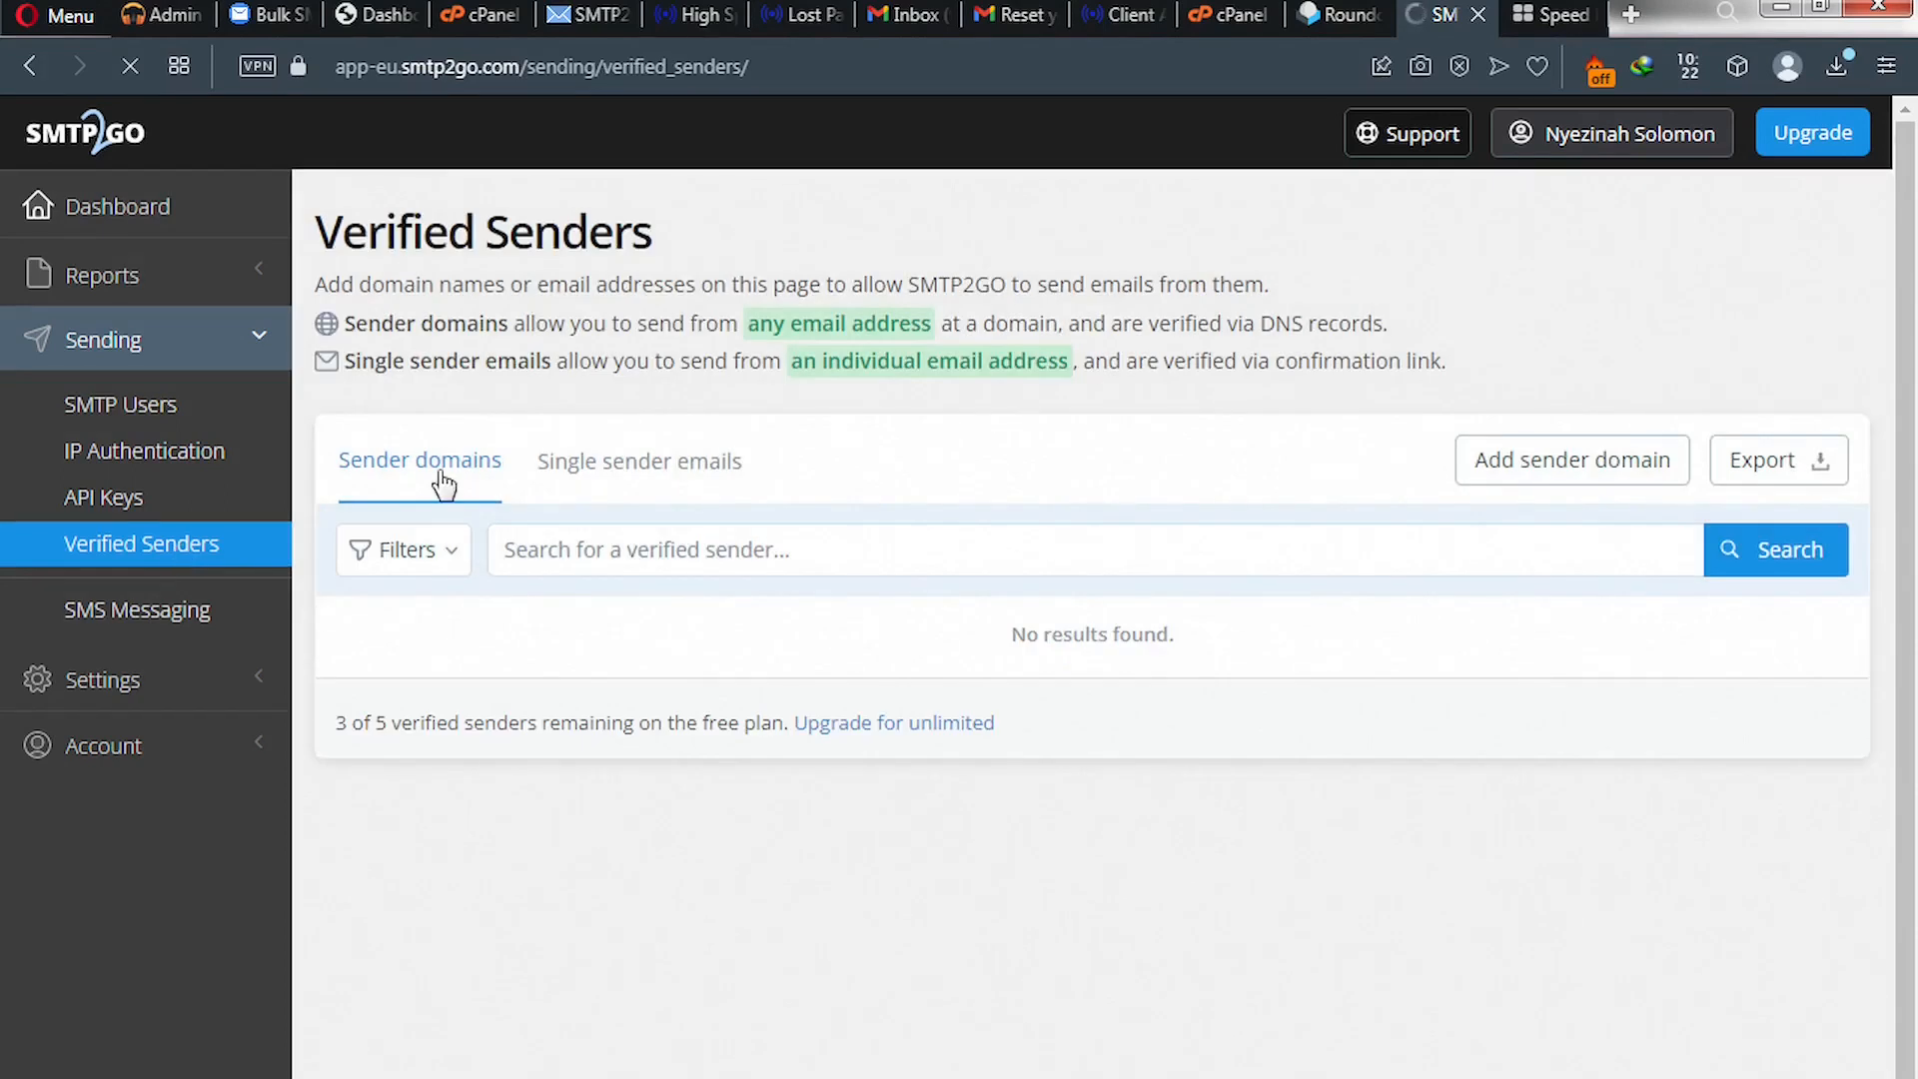
- Add the help@ address as a single sender email and send its verification email
left_click(638, 469)
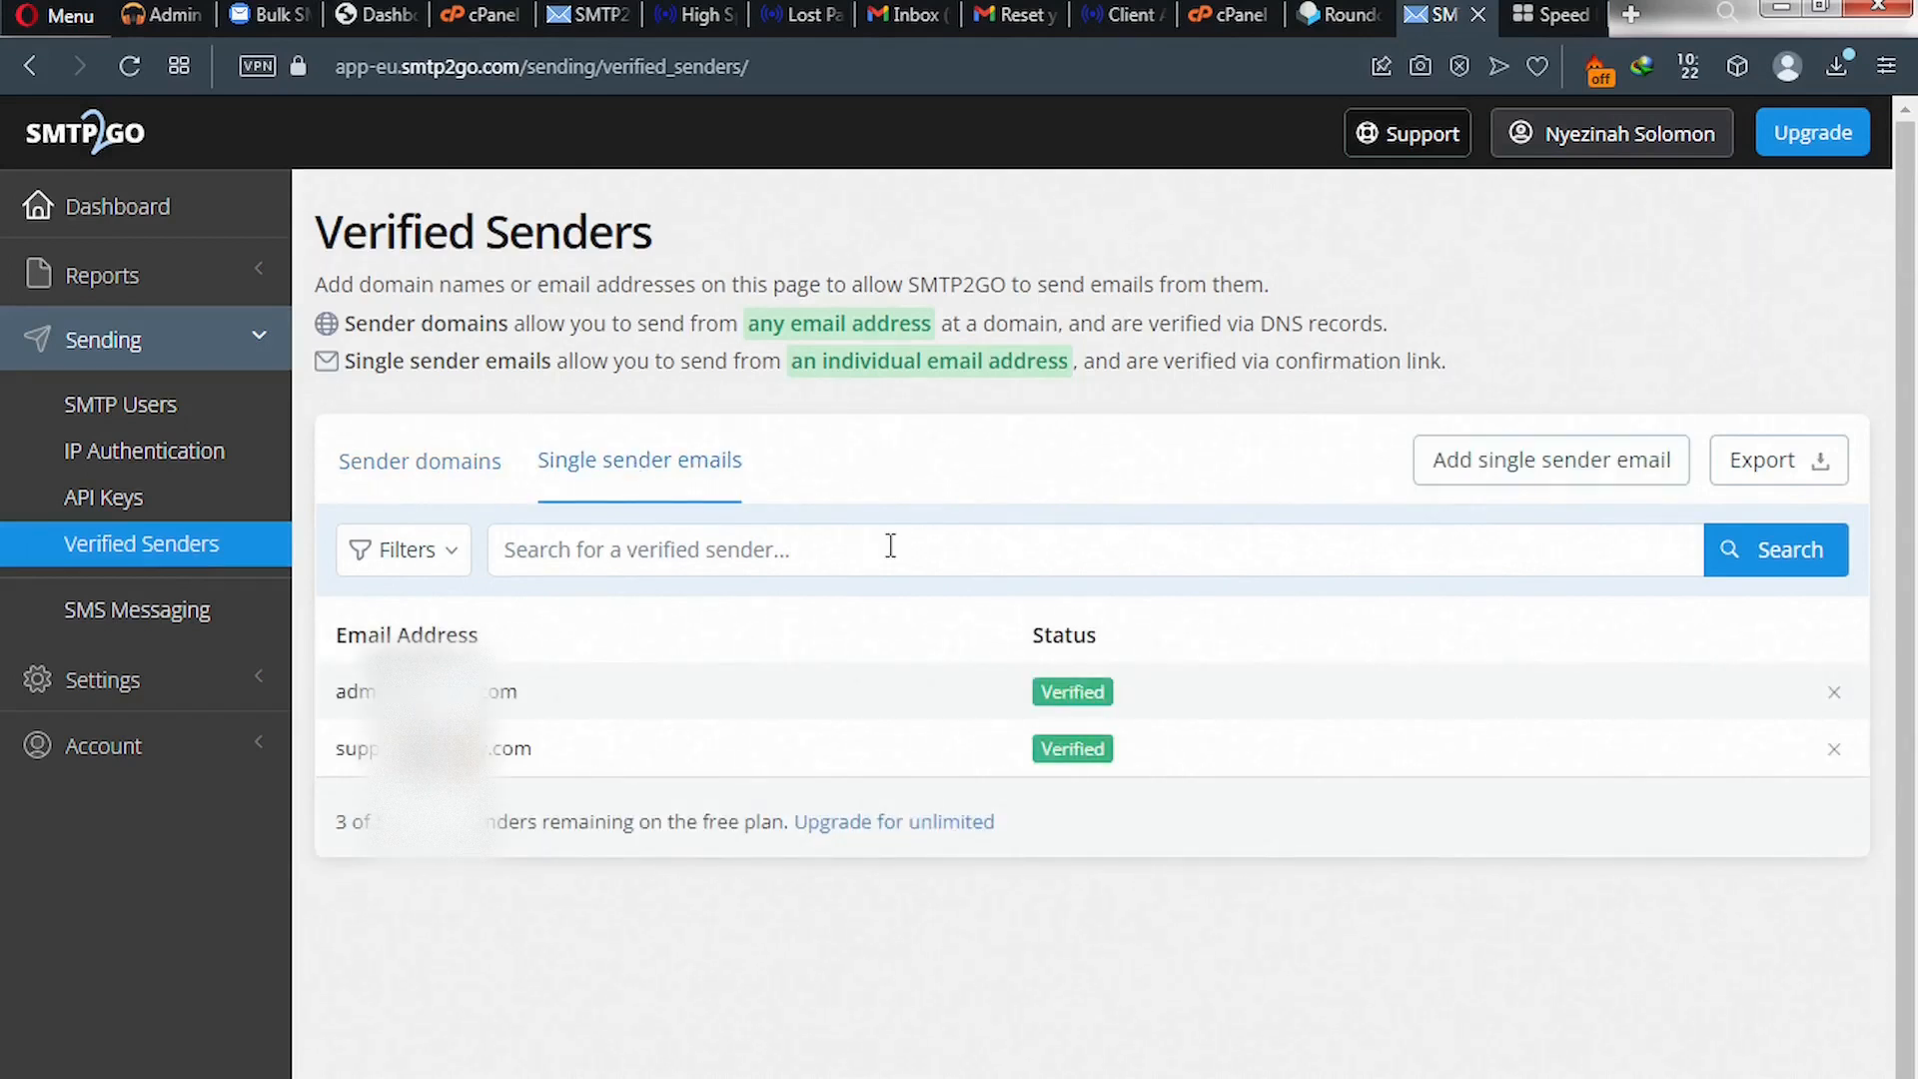
left_click(1528, 469)
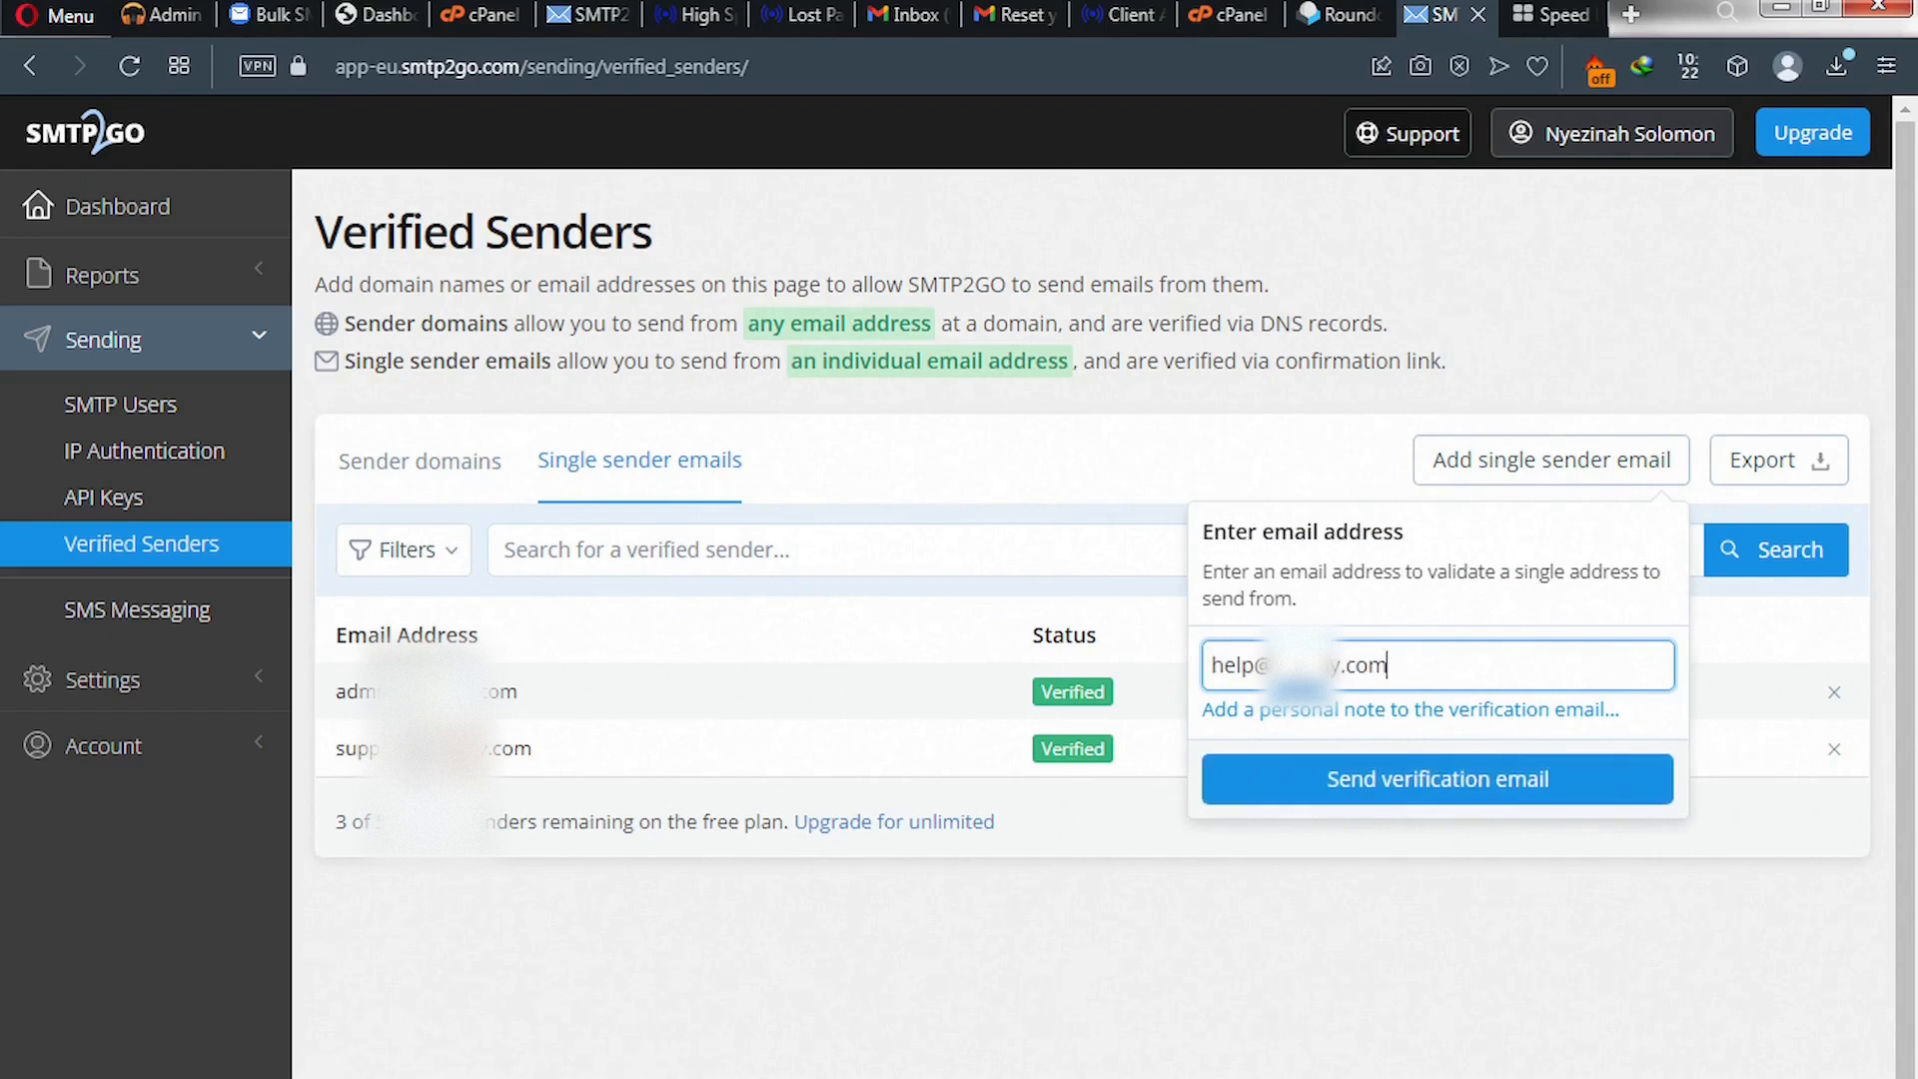
left_click(1348, 796)
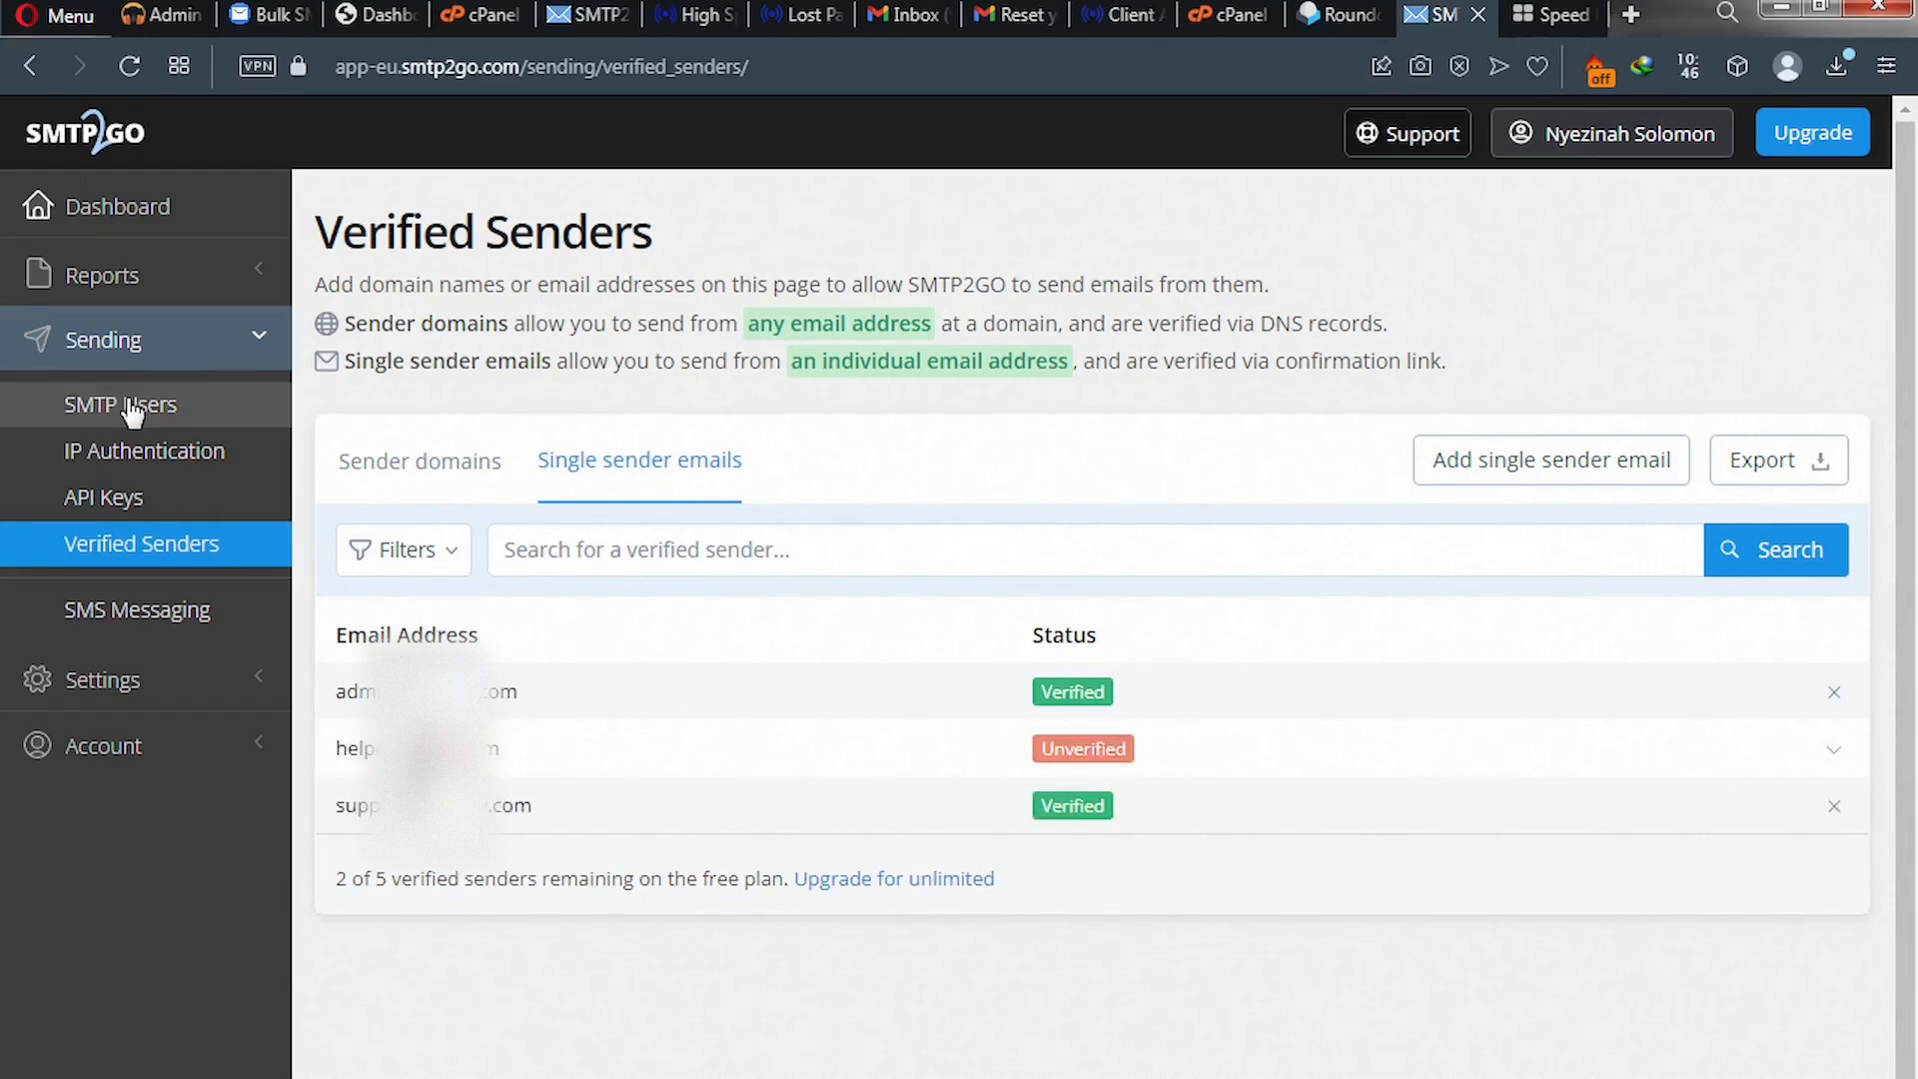
- View the SMTP Users connection details, then go back to the Bulk SMS settings page
left_click(133, 412)
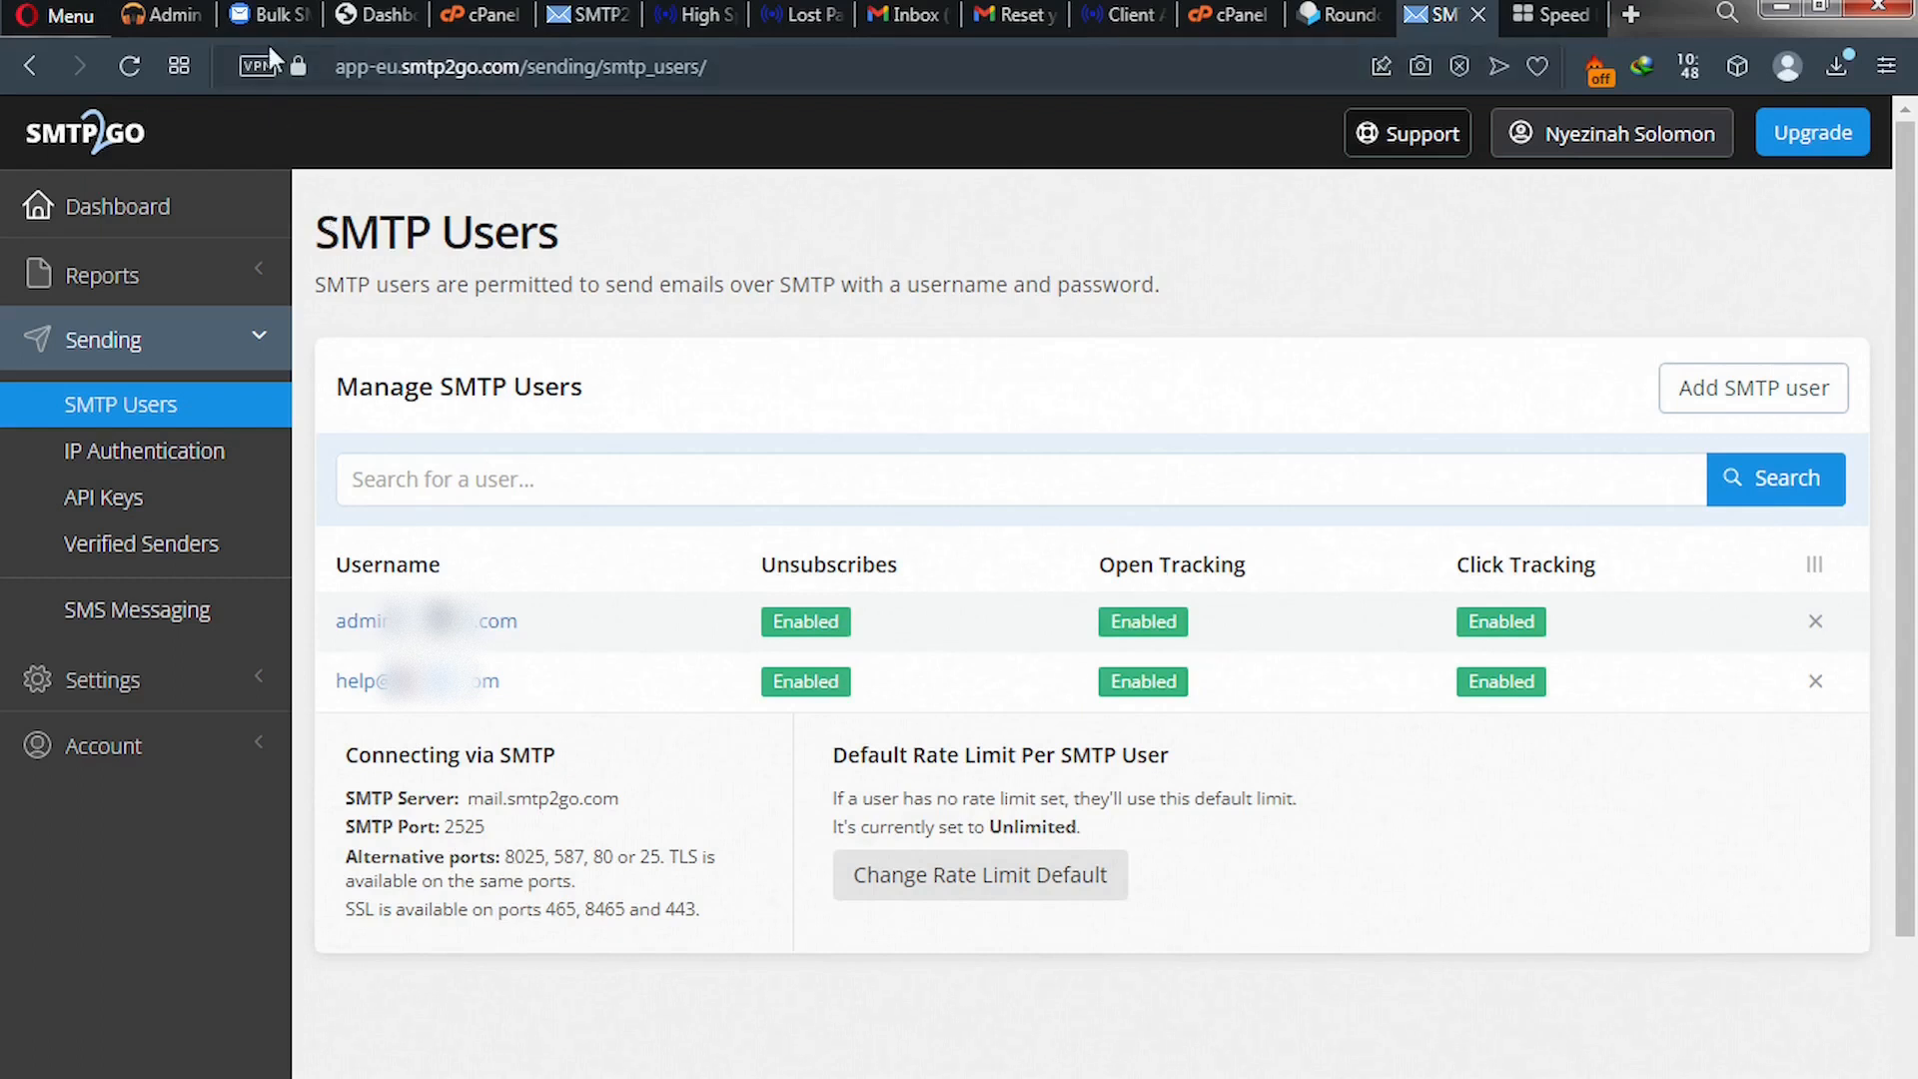
left_click(262, 16)
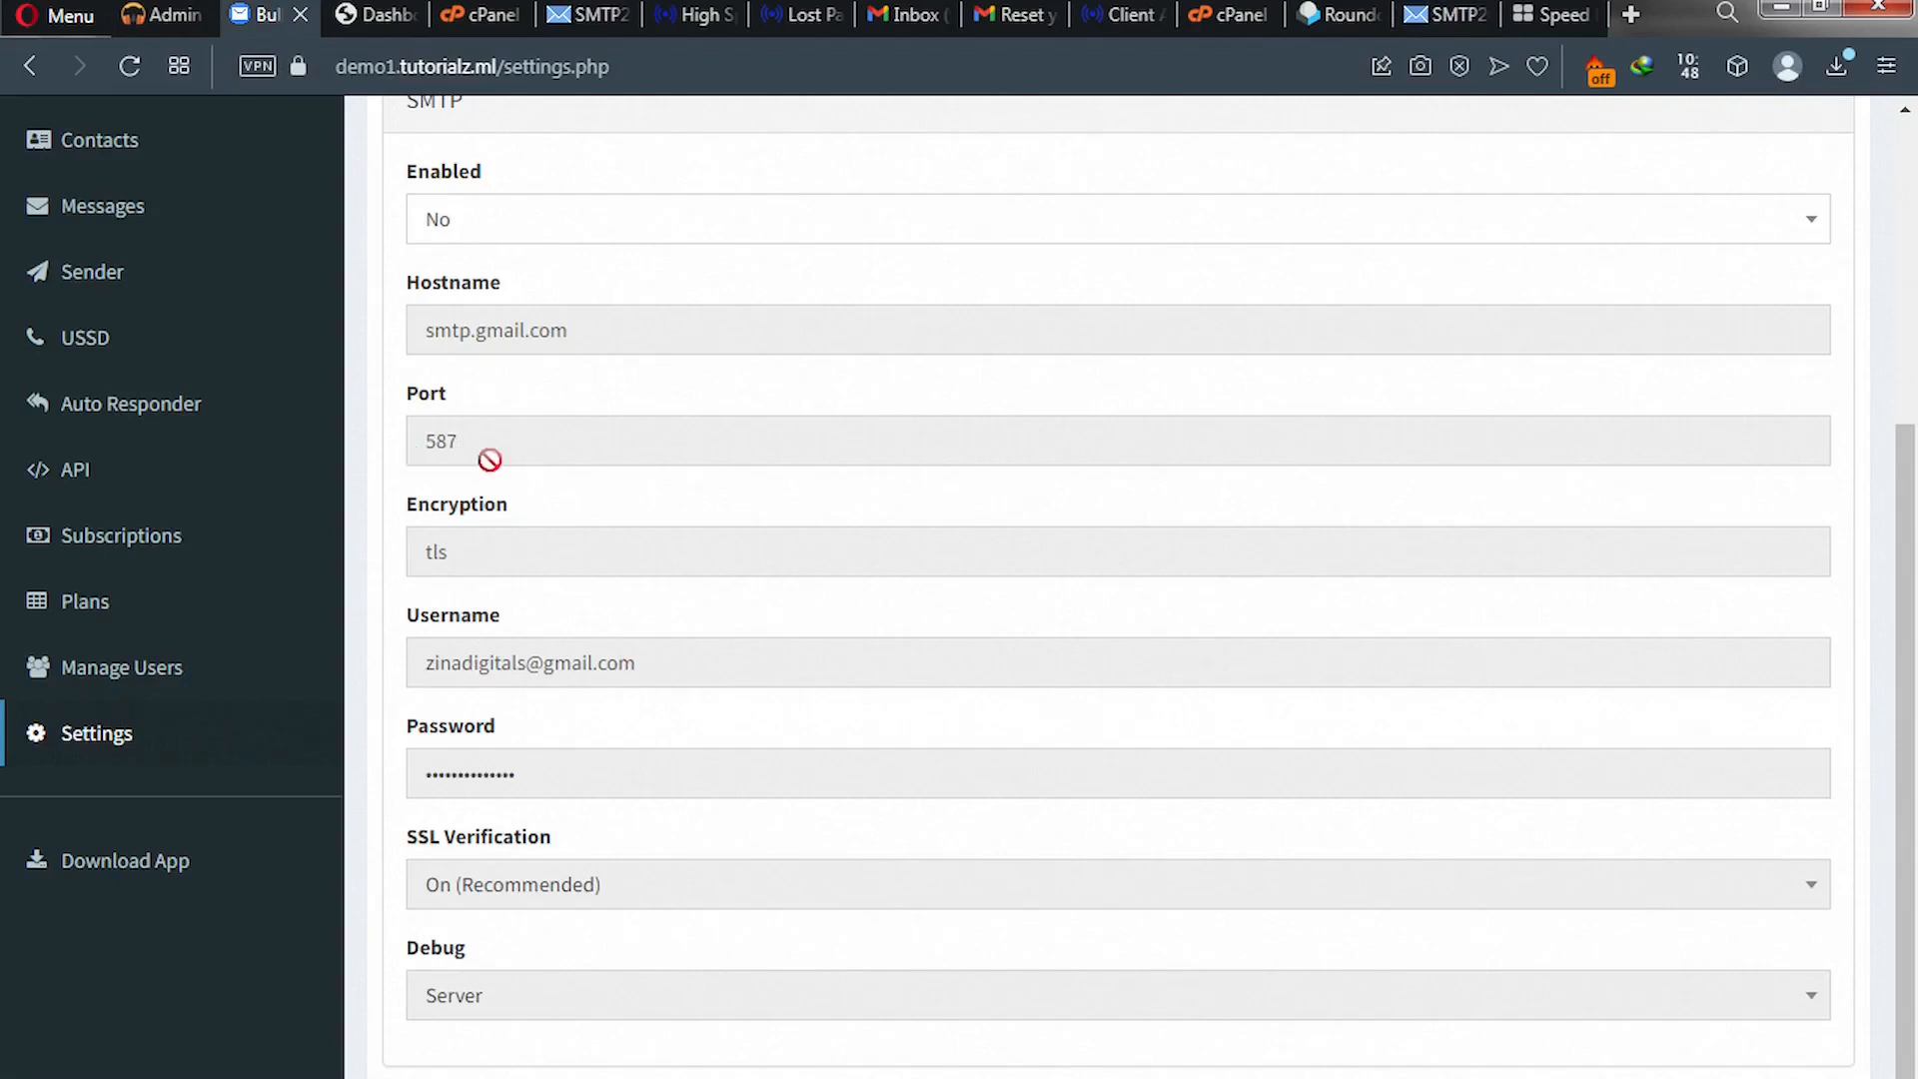
- Set the BulkSMS SMTP Enabled option to Yes
left_click(518, 237)
scroll(518, 240, "up", 5)
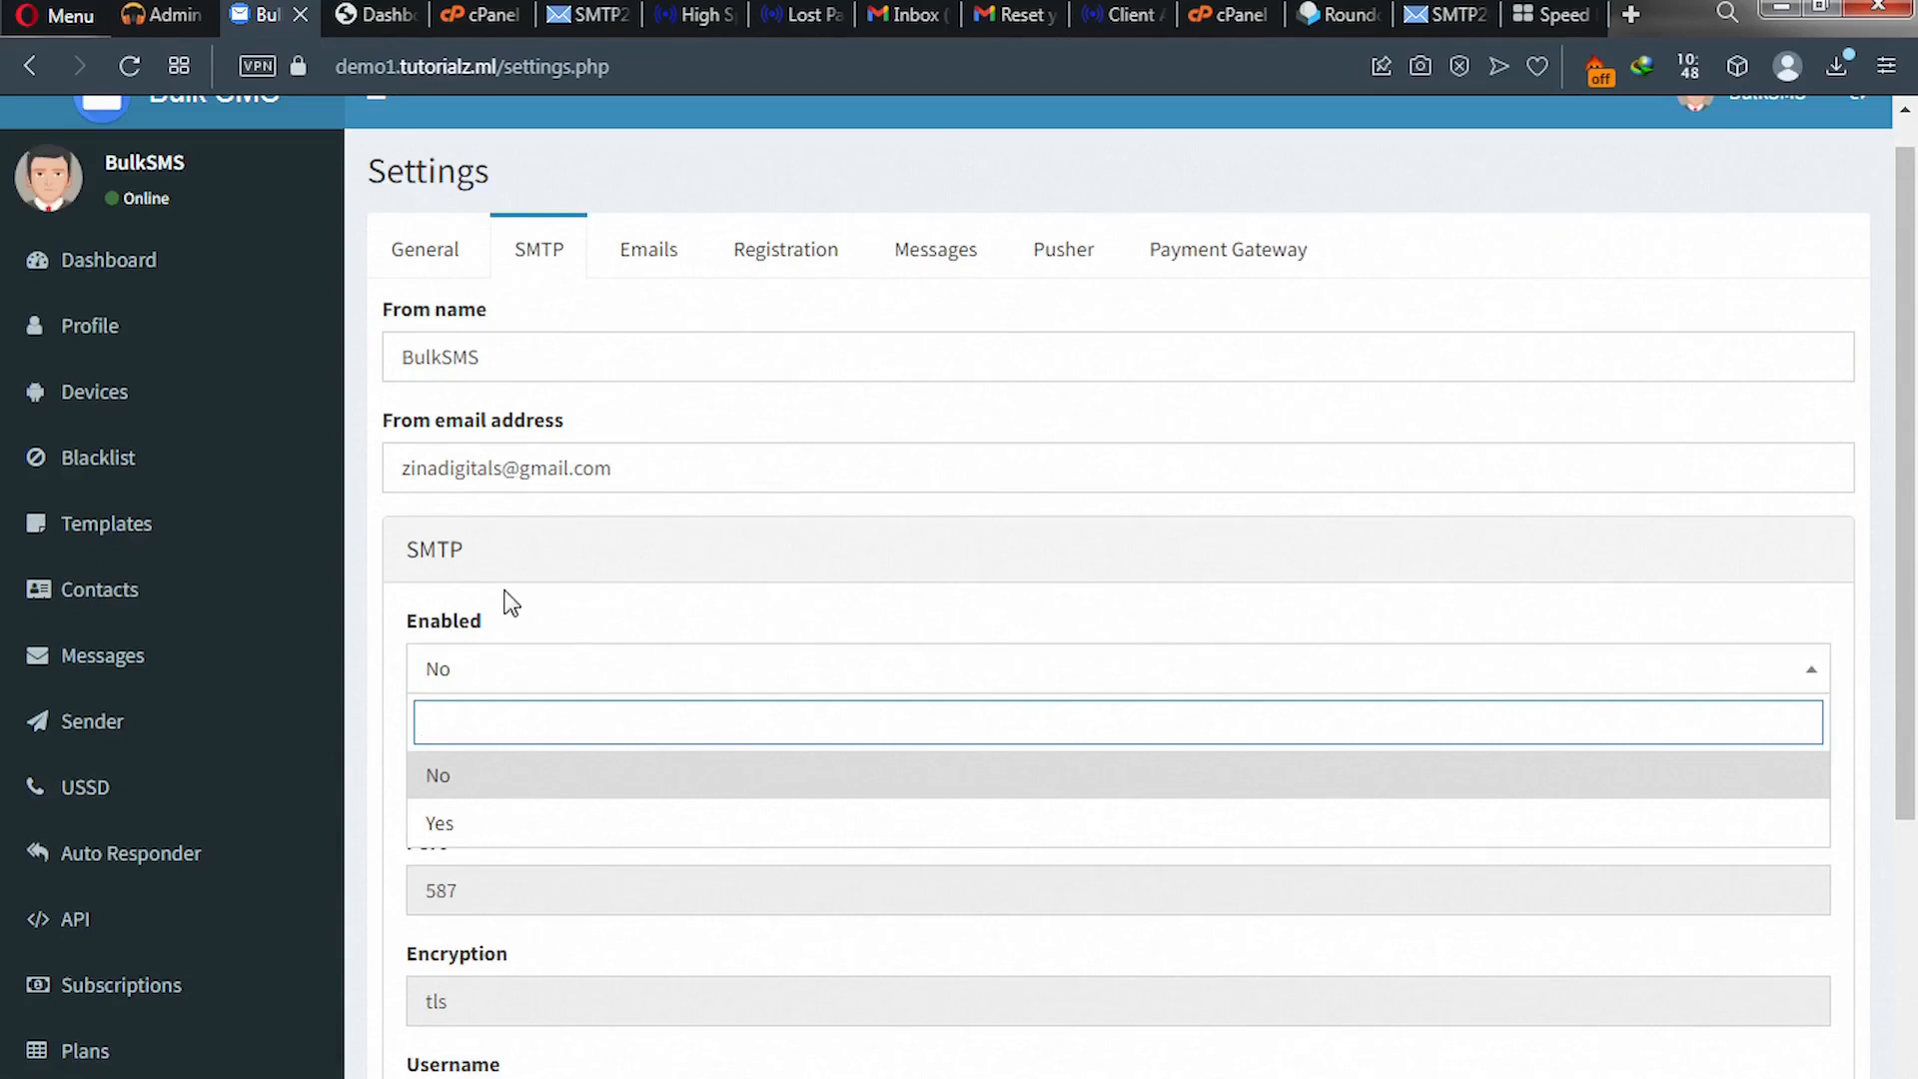
left_click(487, 825)
- Copy mail.smtp2go.com from SMTP2GO and paste it into the Hostname field
left_click(429, 779)
left_click(486, 780)
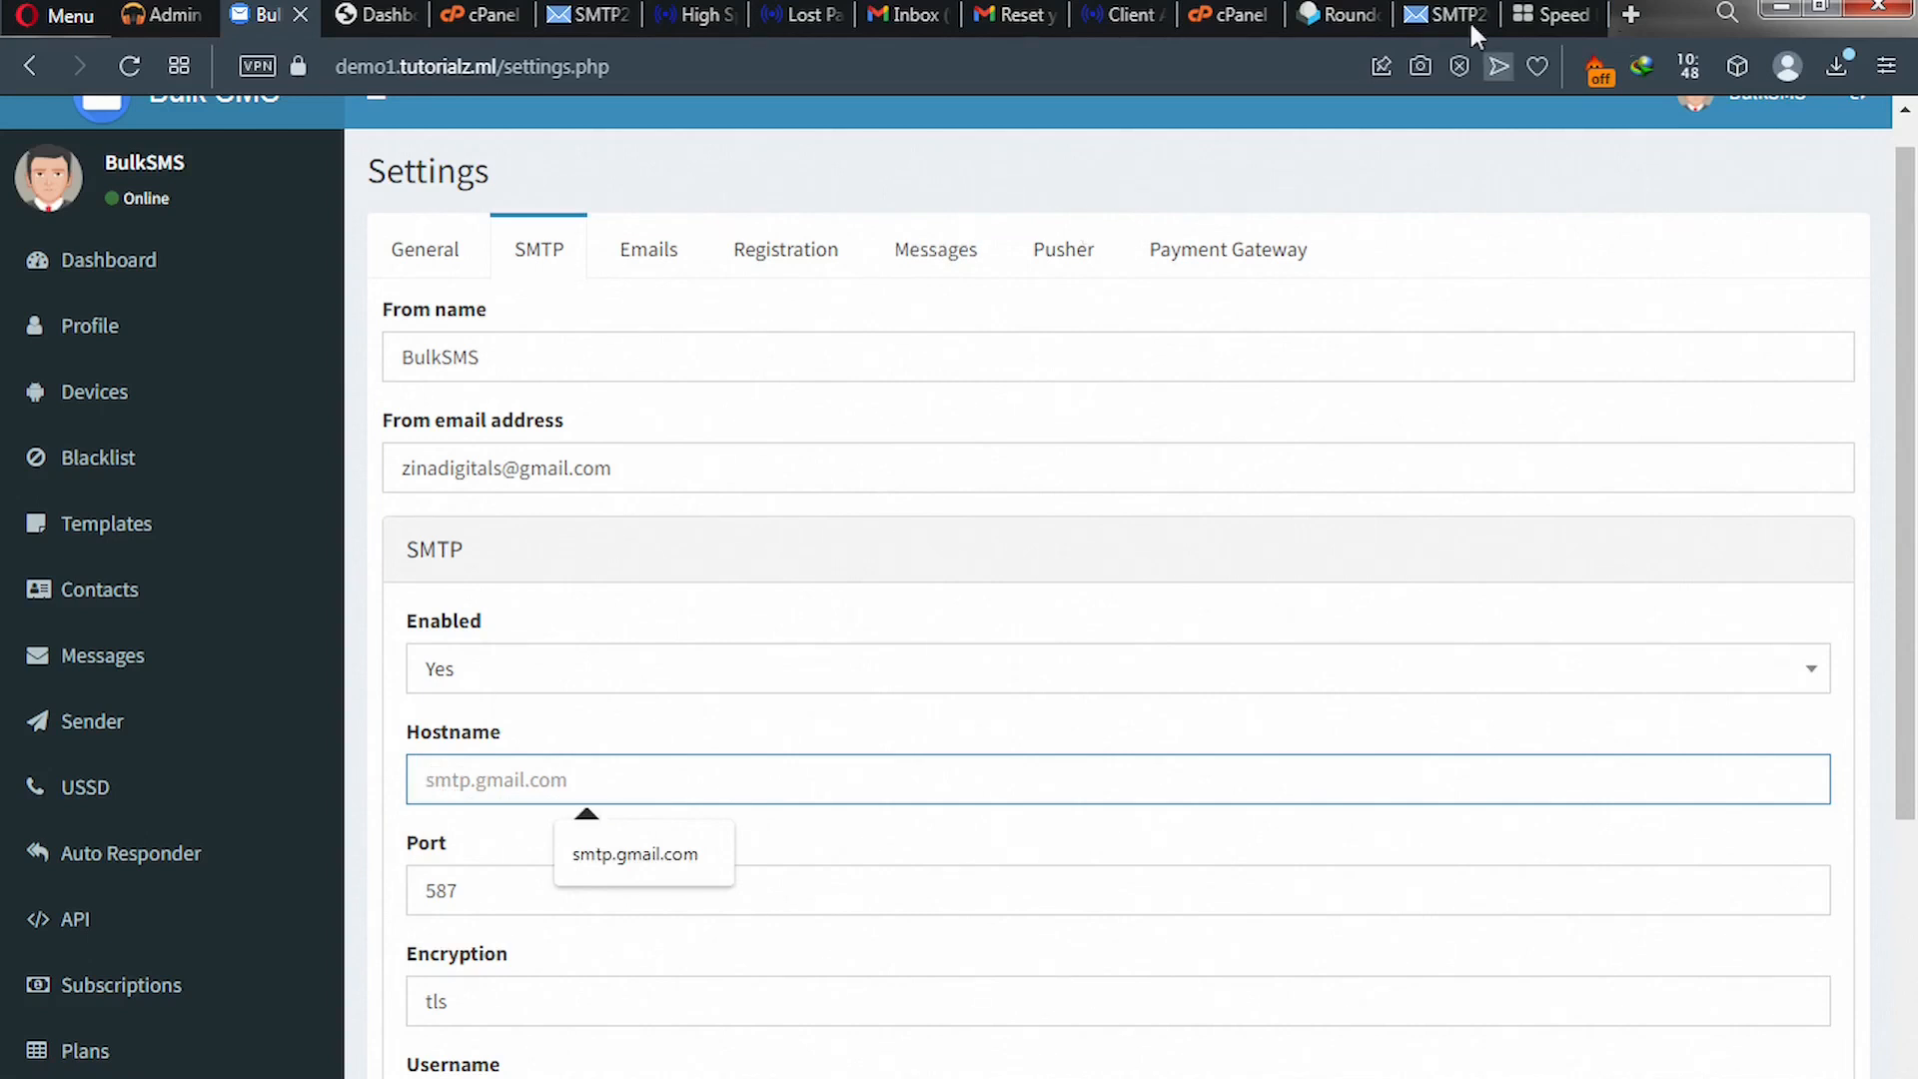
left_click(1441, 12)
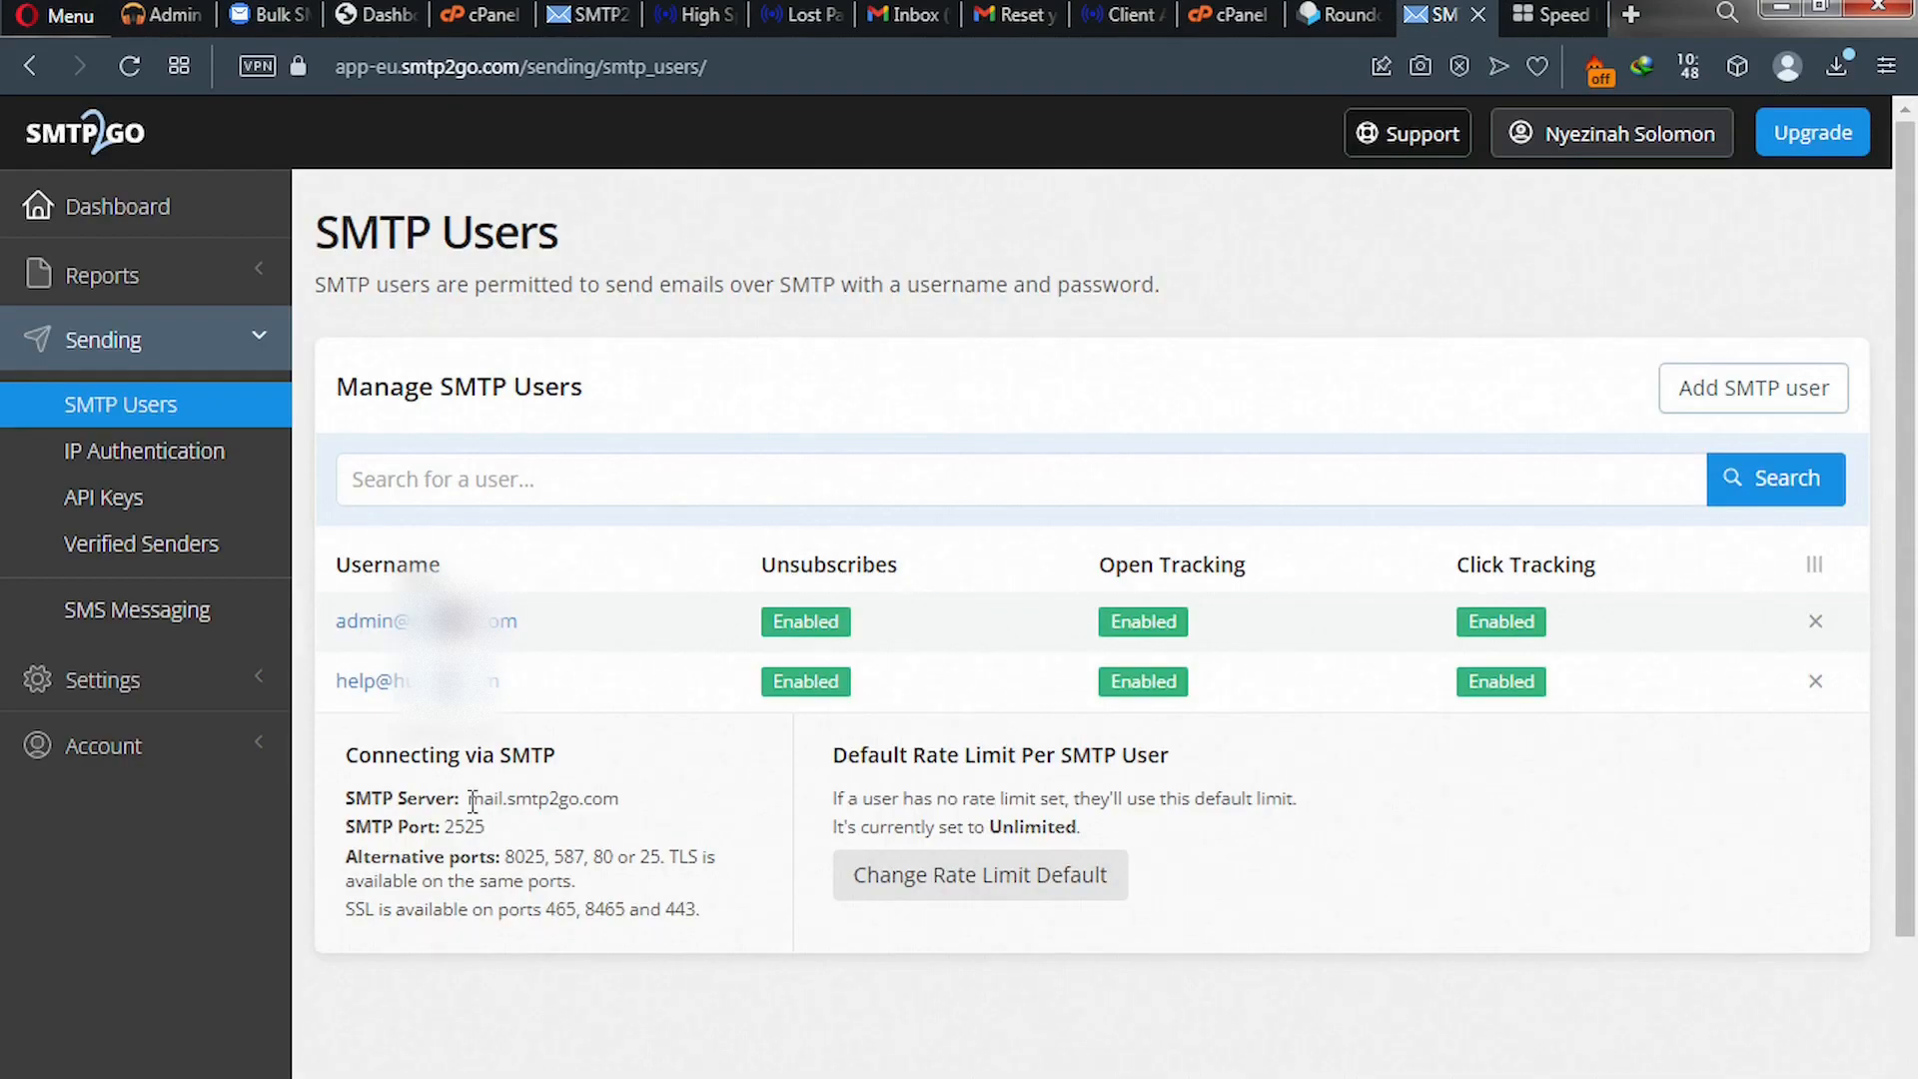
left_click_drag(473, 802, 631, 807)
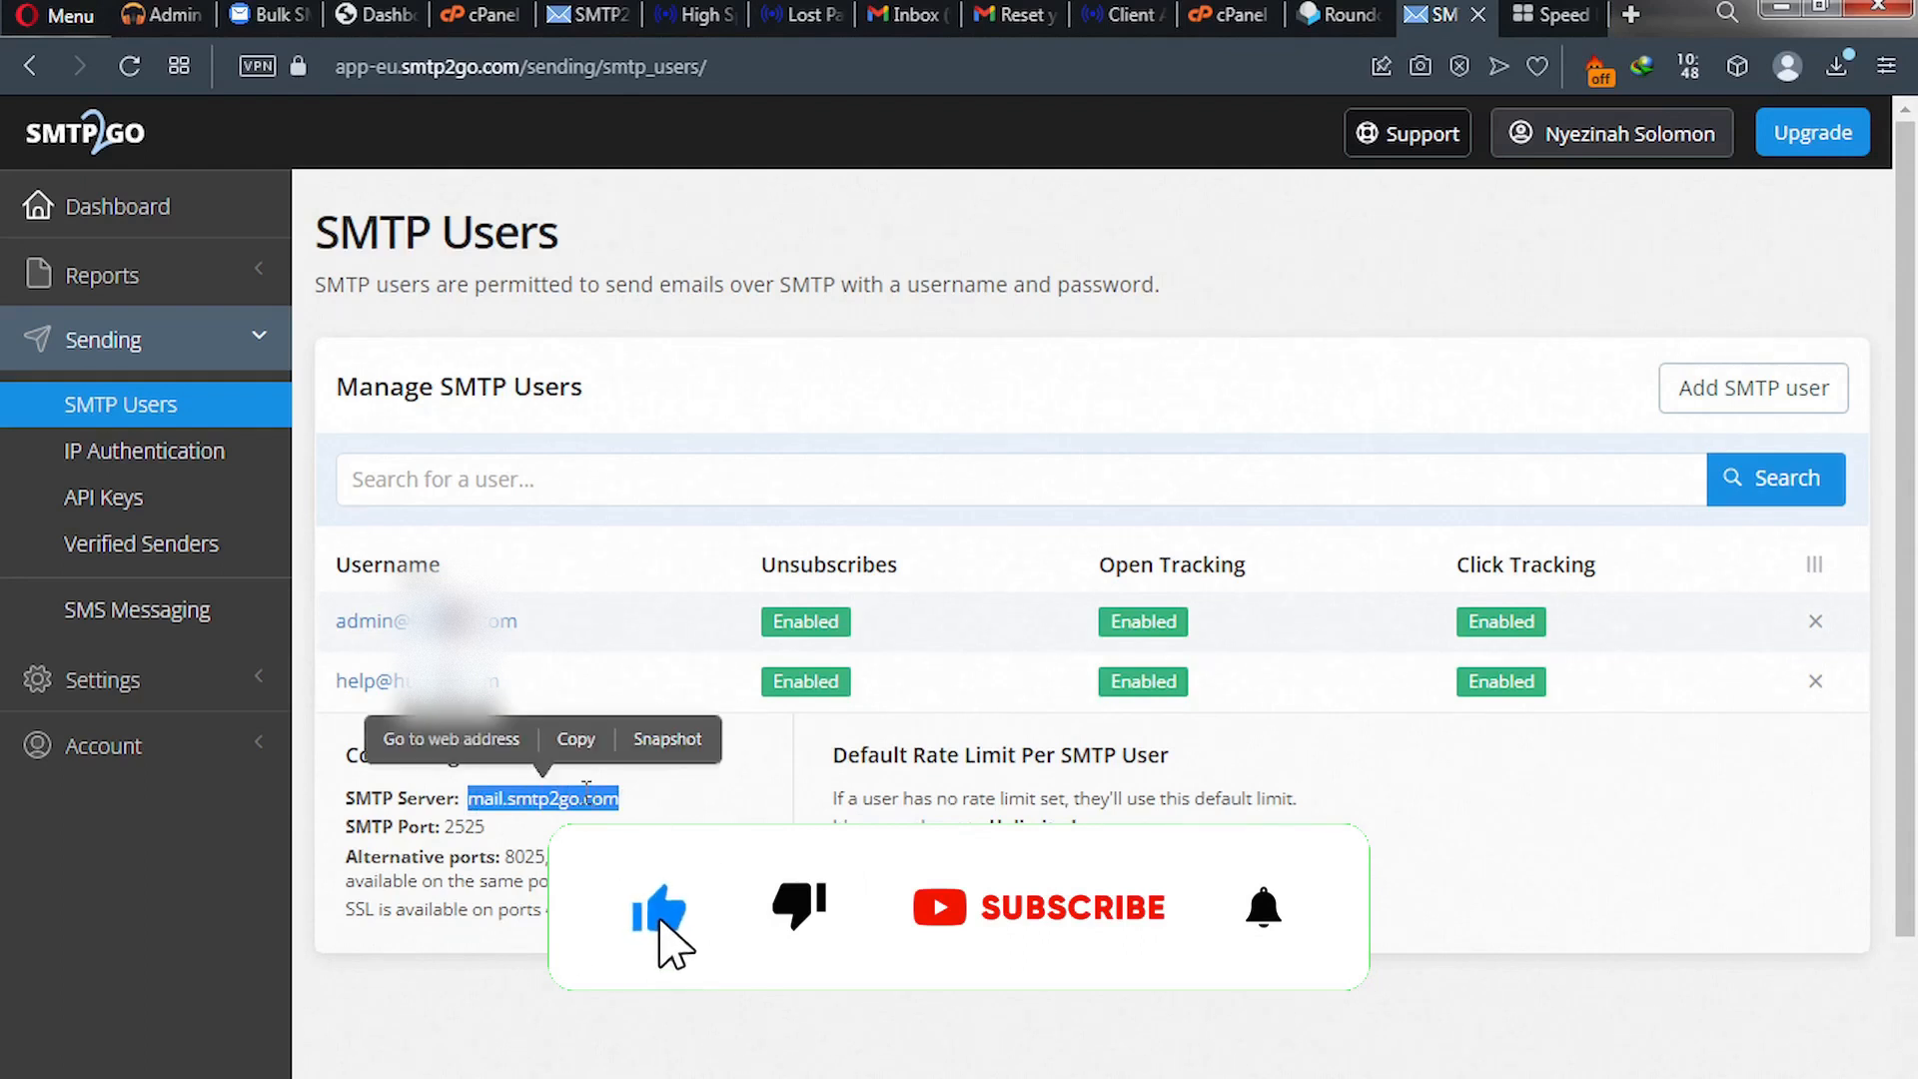
left_click(575, 756)
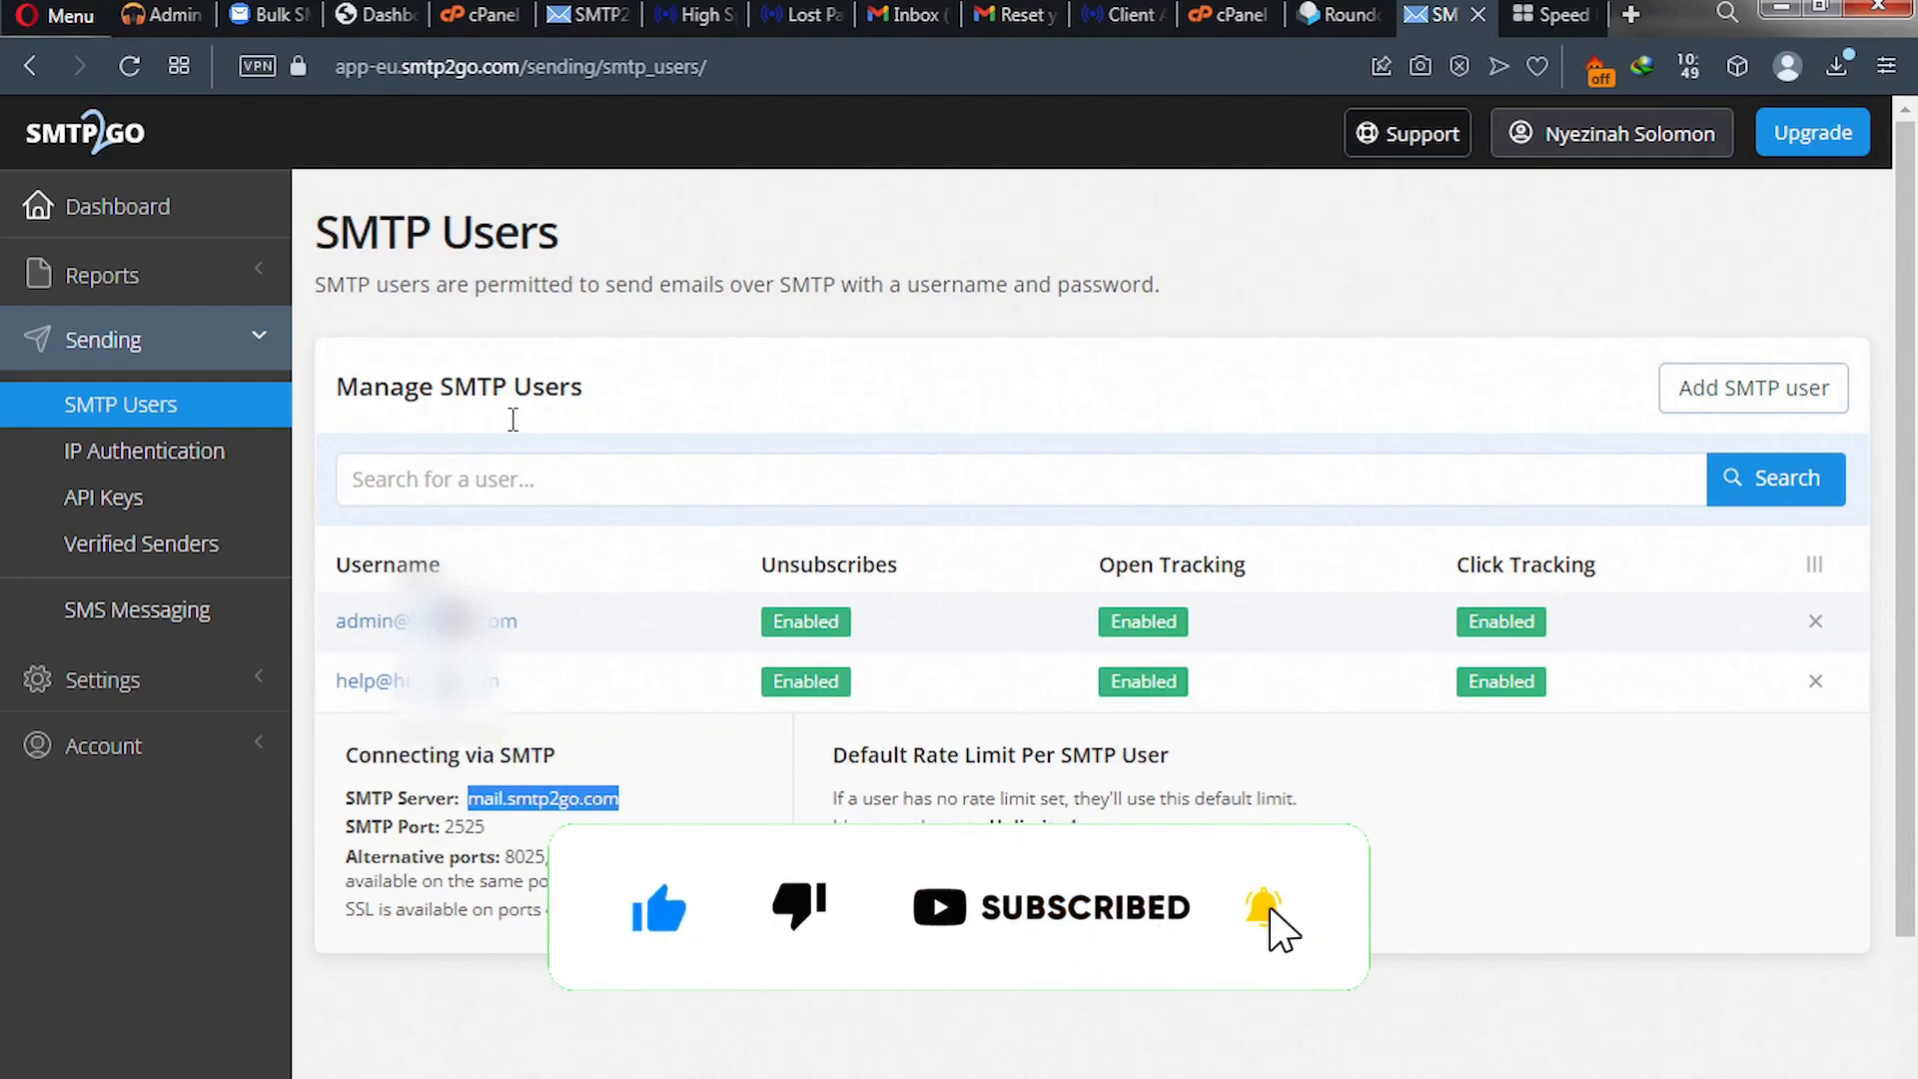
left_click(284, 20)
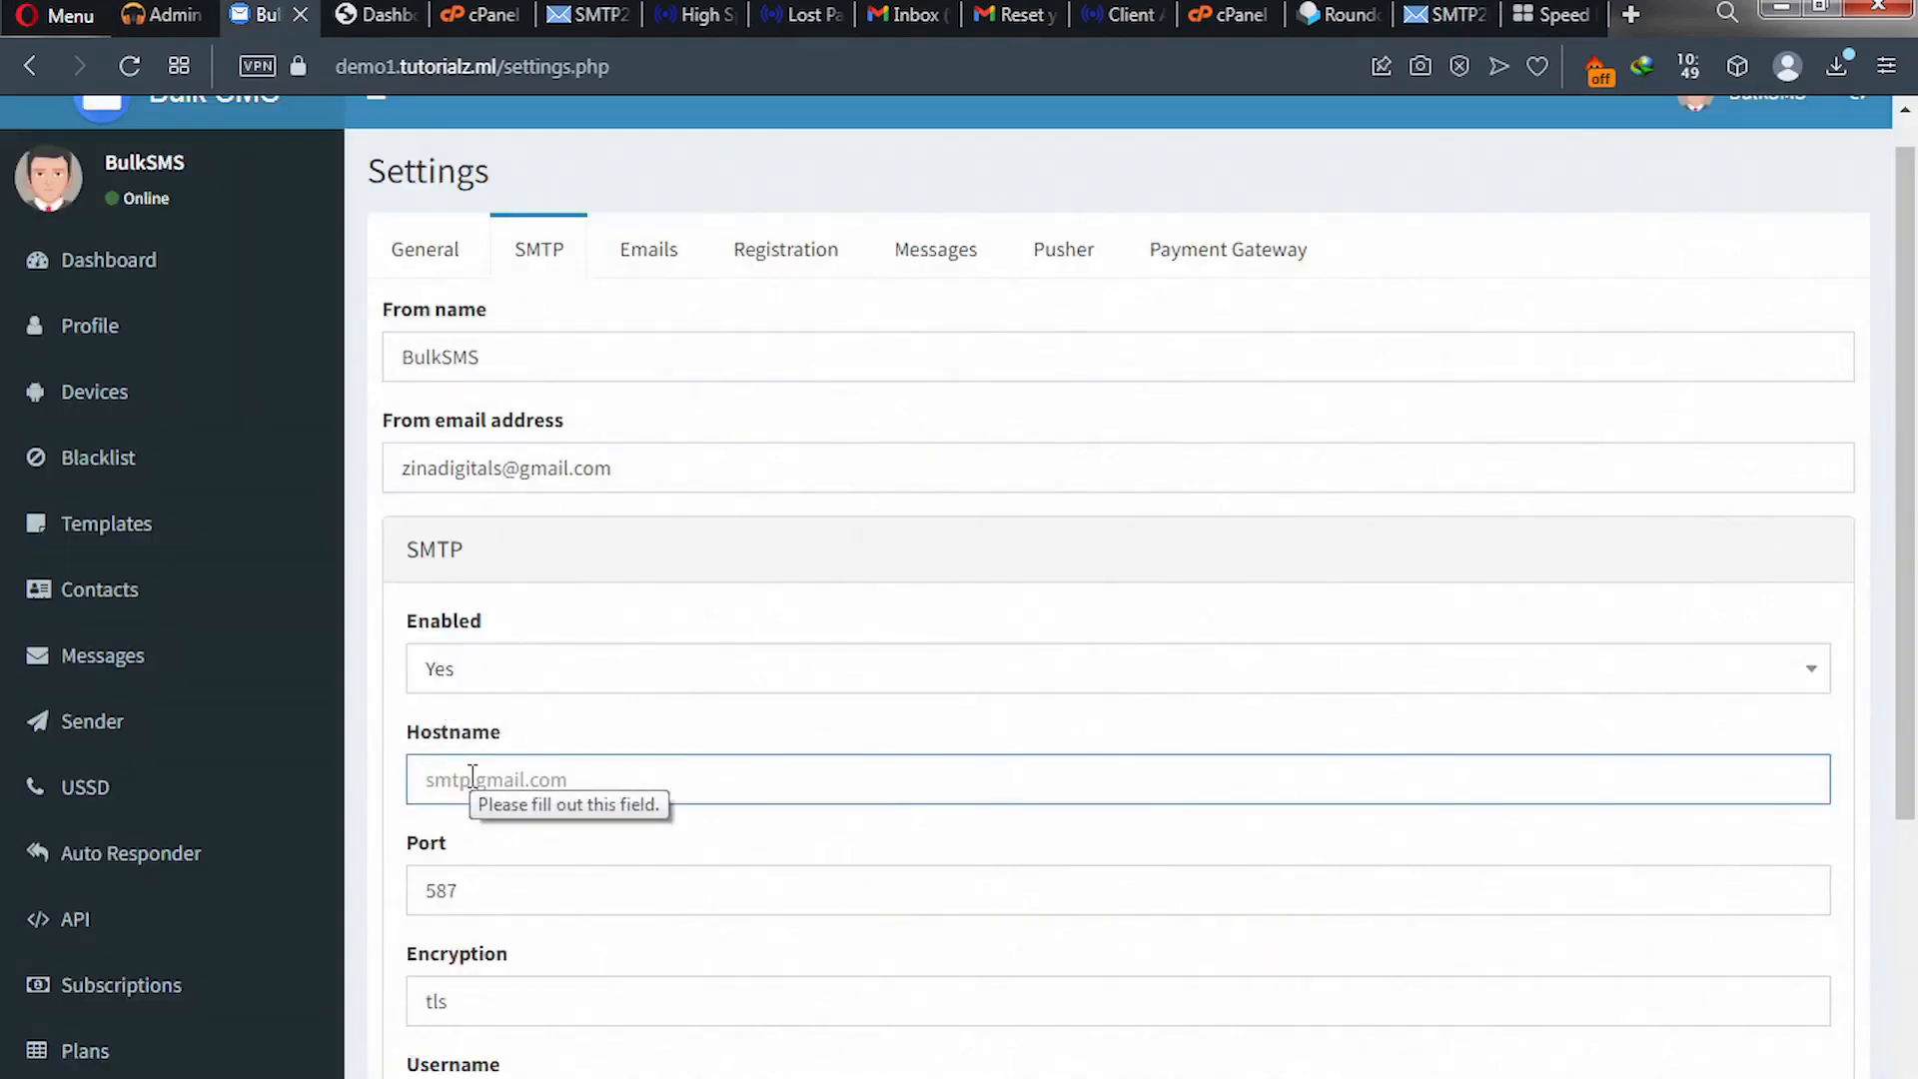
key("ctrl+v")
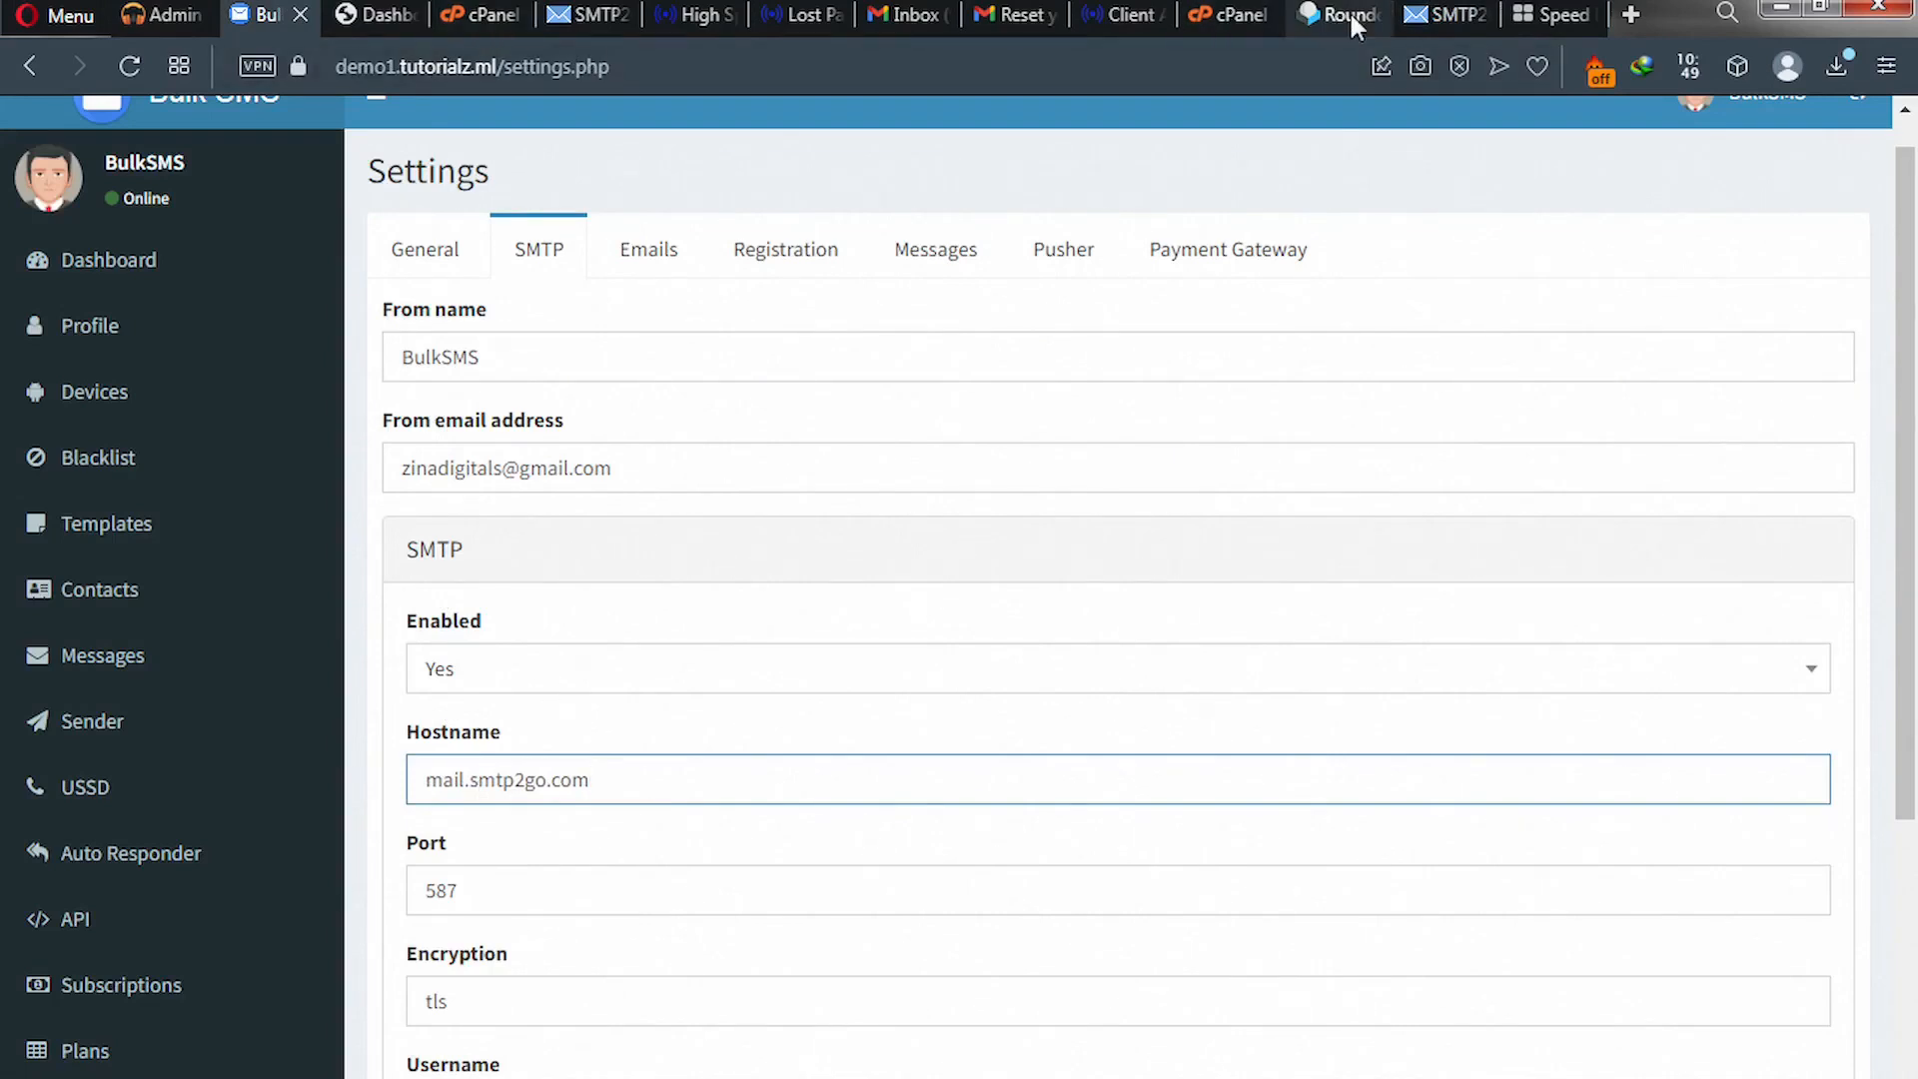
left_click(1415, 17)
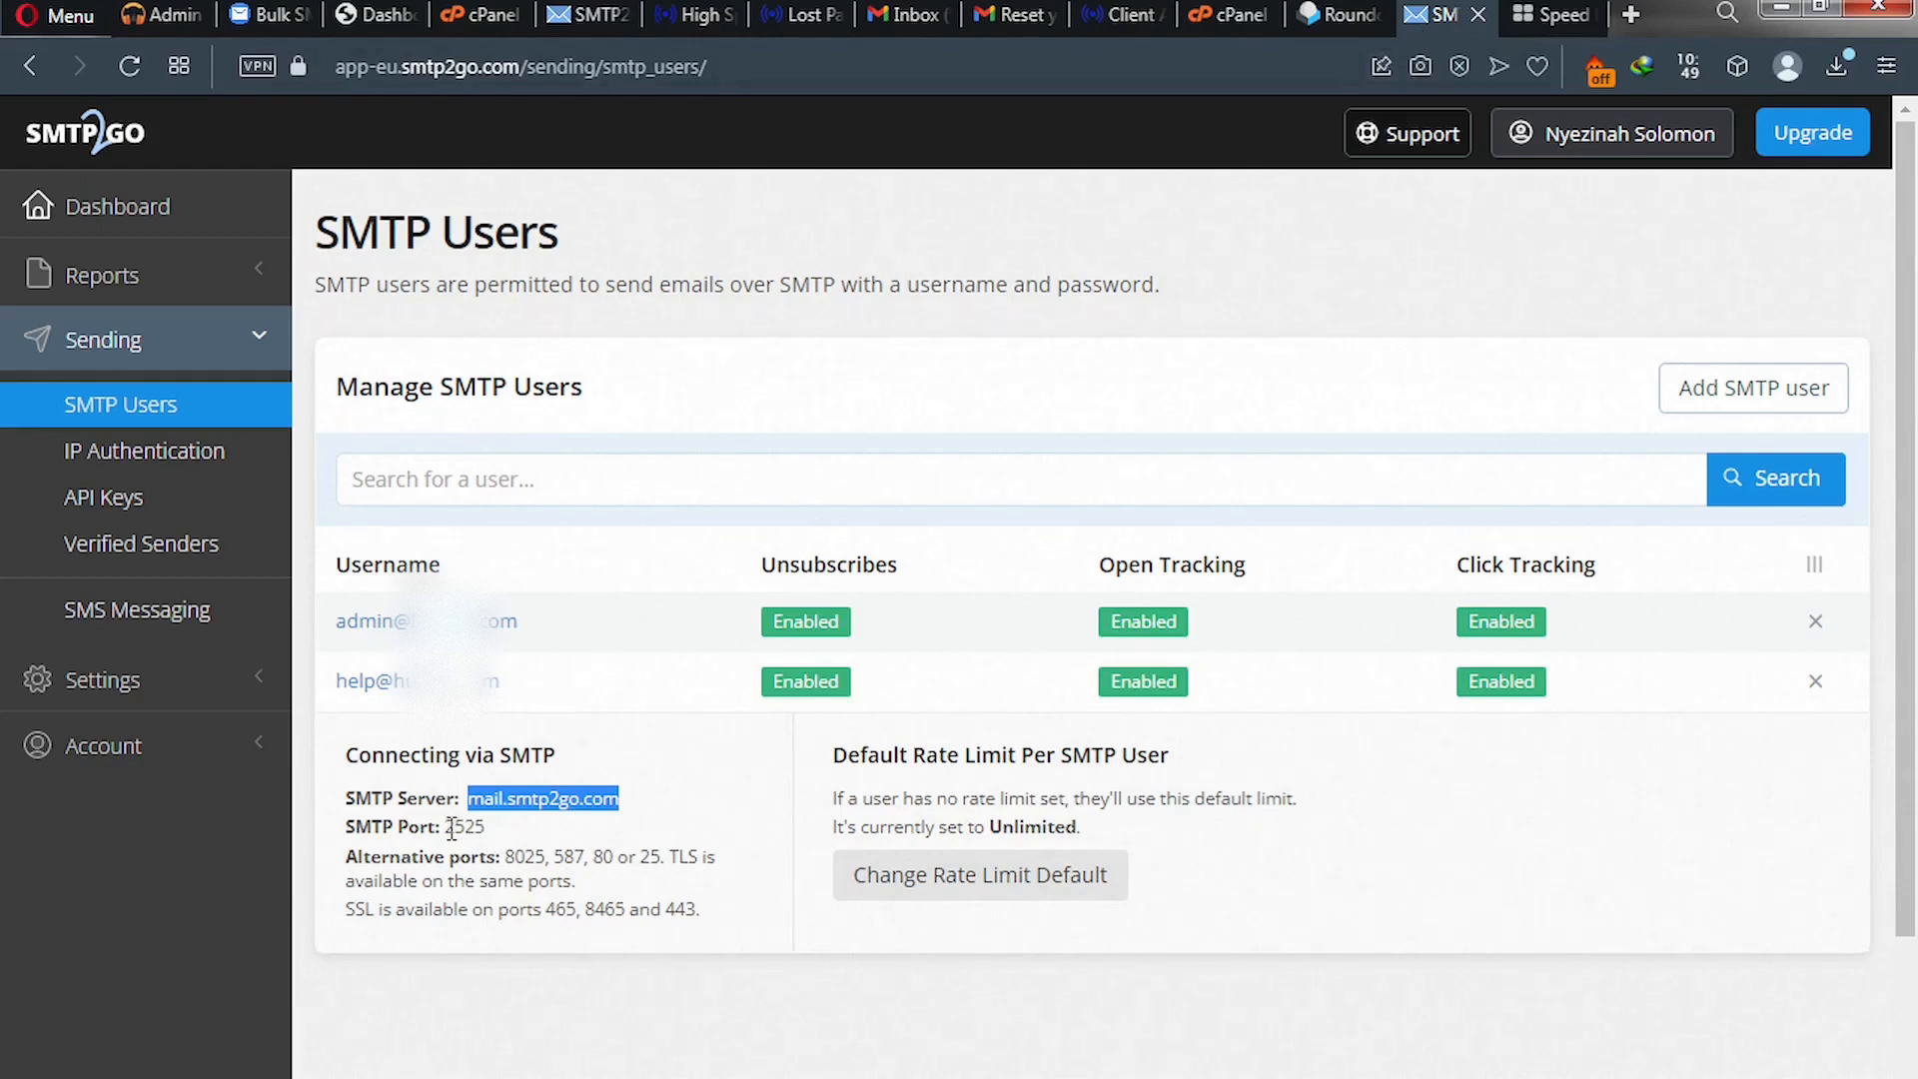
- Copy SSL port 465 from SMTP2GO and replace the Port value 587 with it
double_click(552, 912)
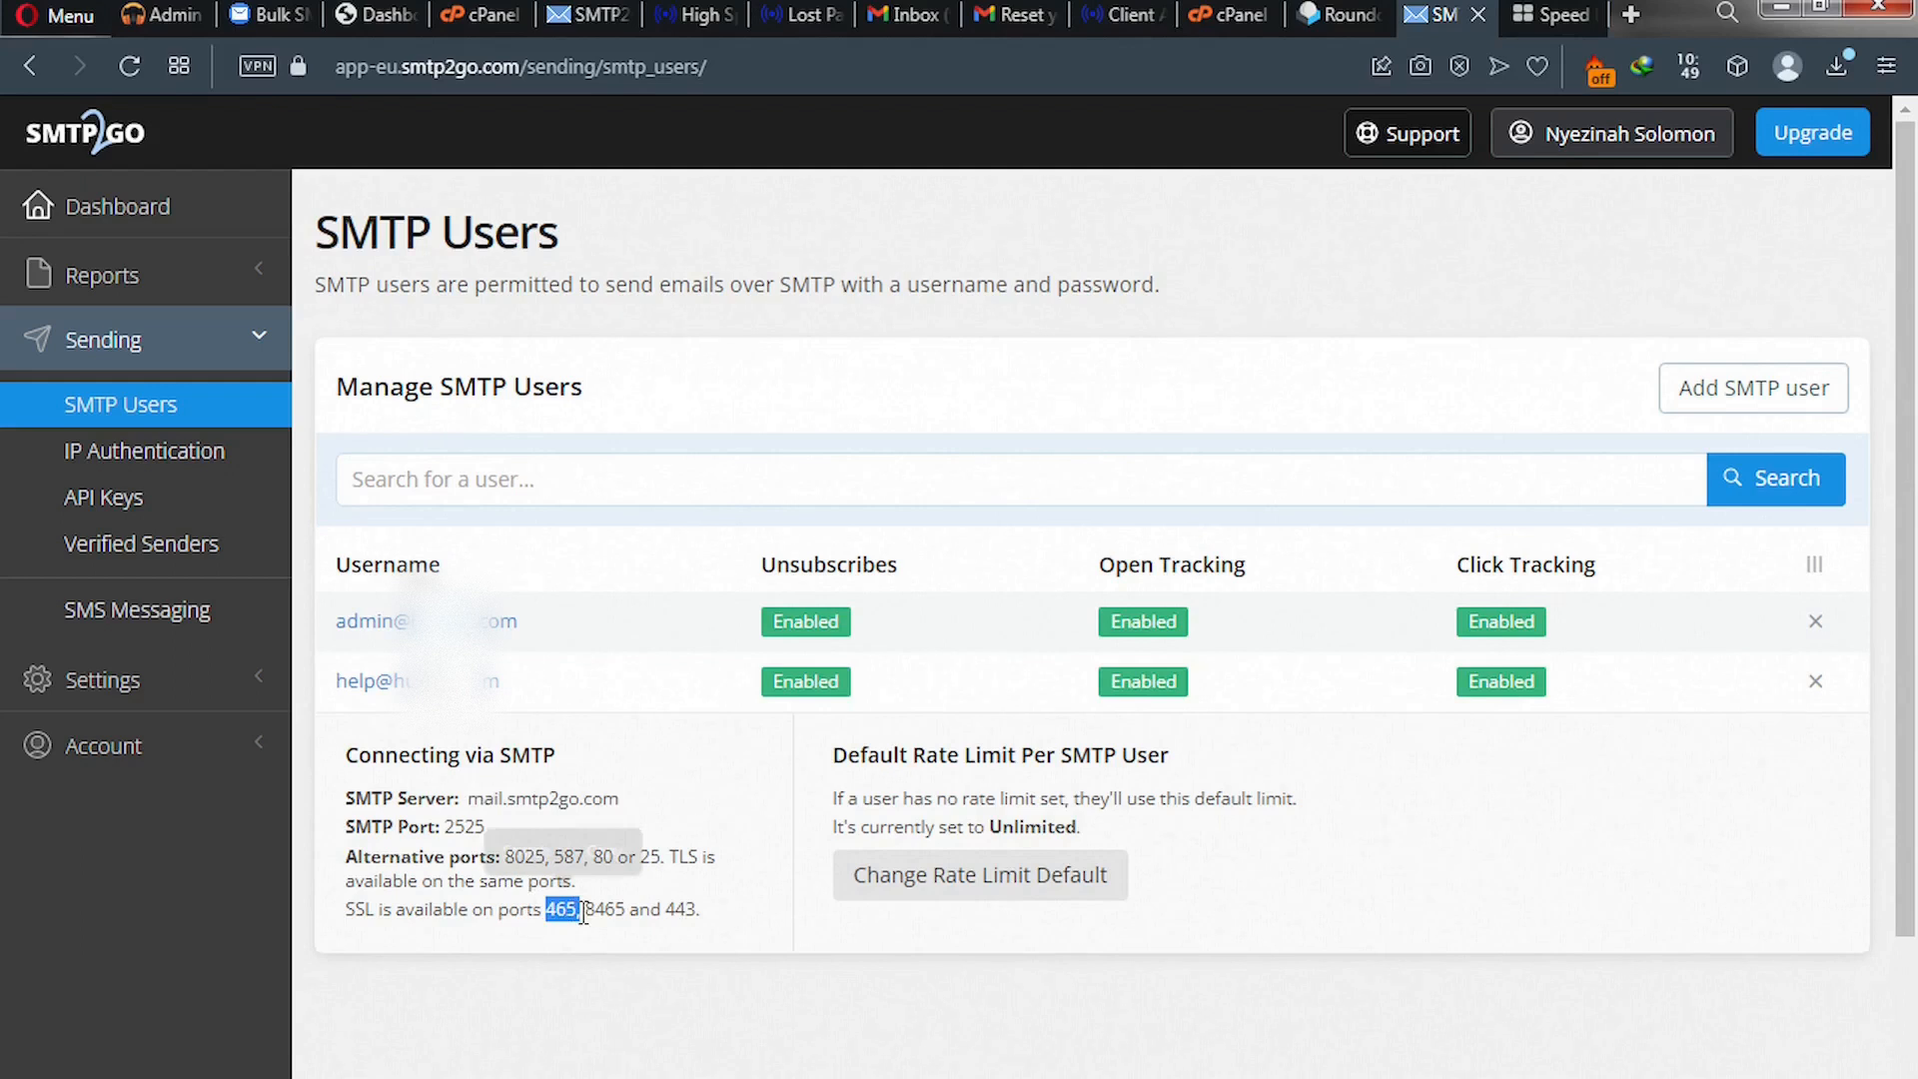
left_click(605, 850)
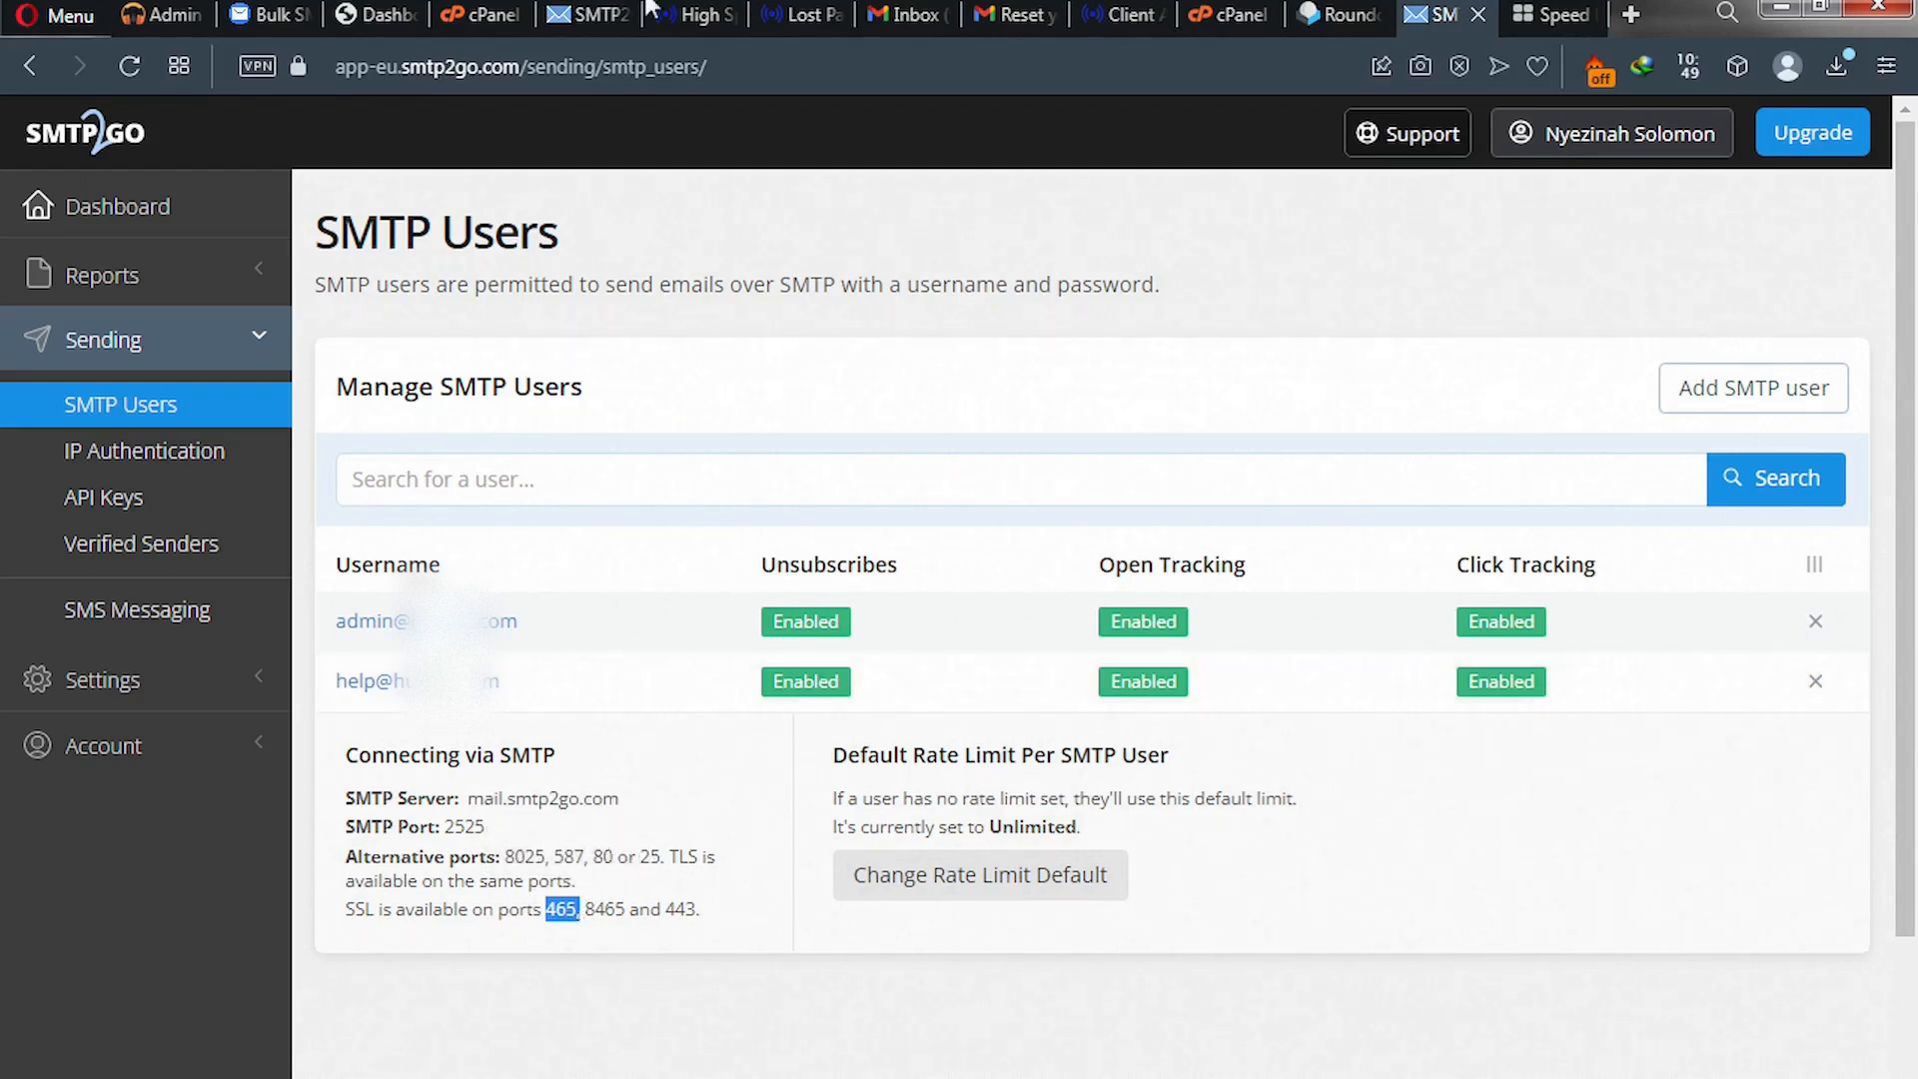
left_click(281, 14)
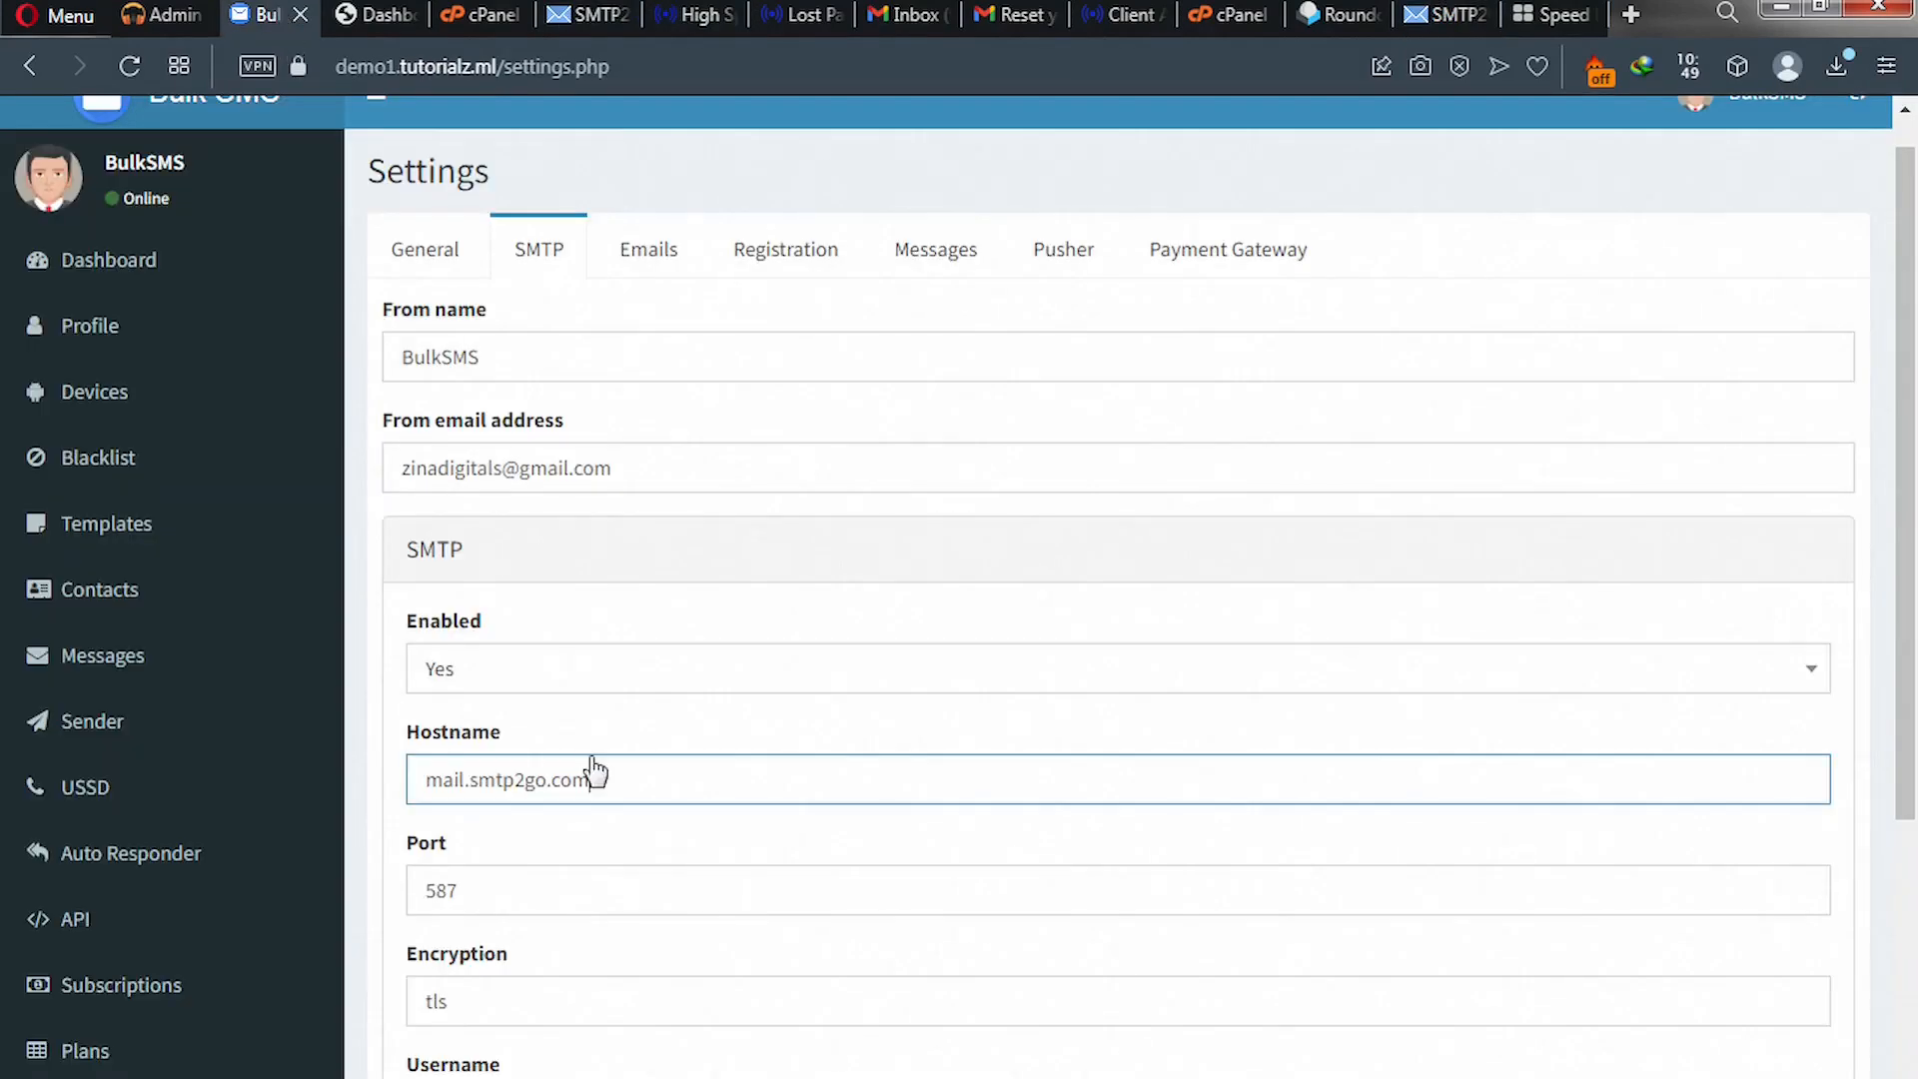
left_click(501, 877)
double_click(500, 877)
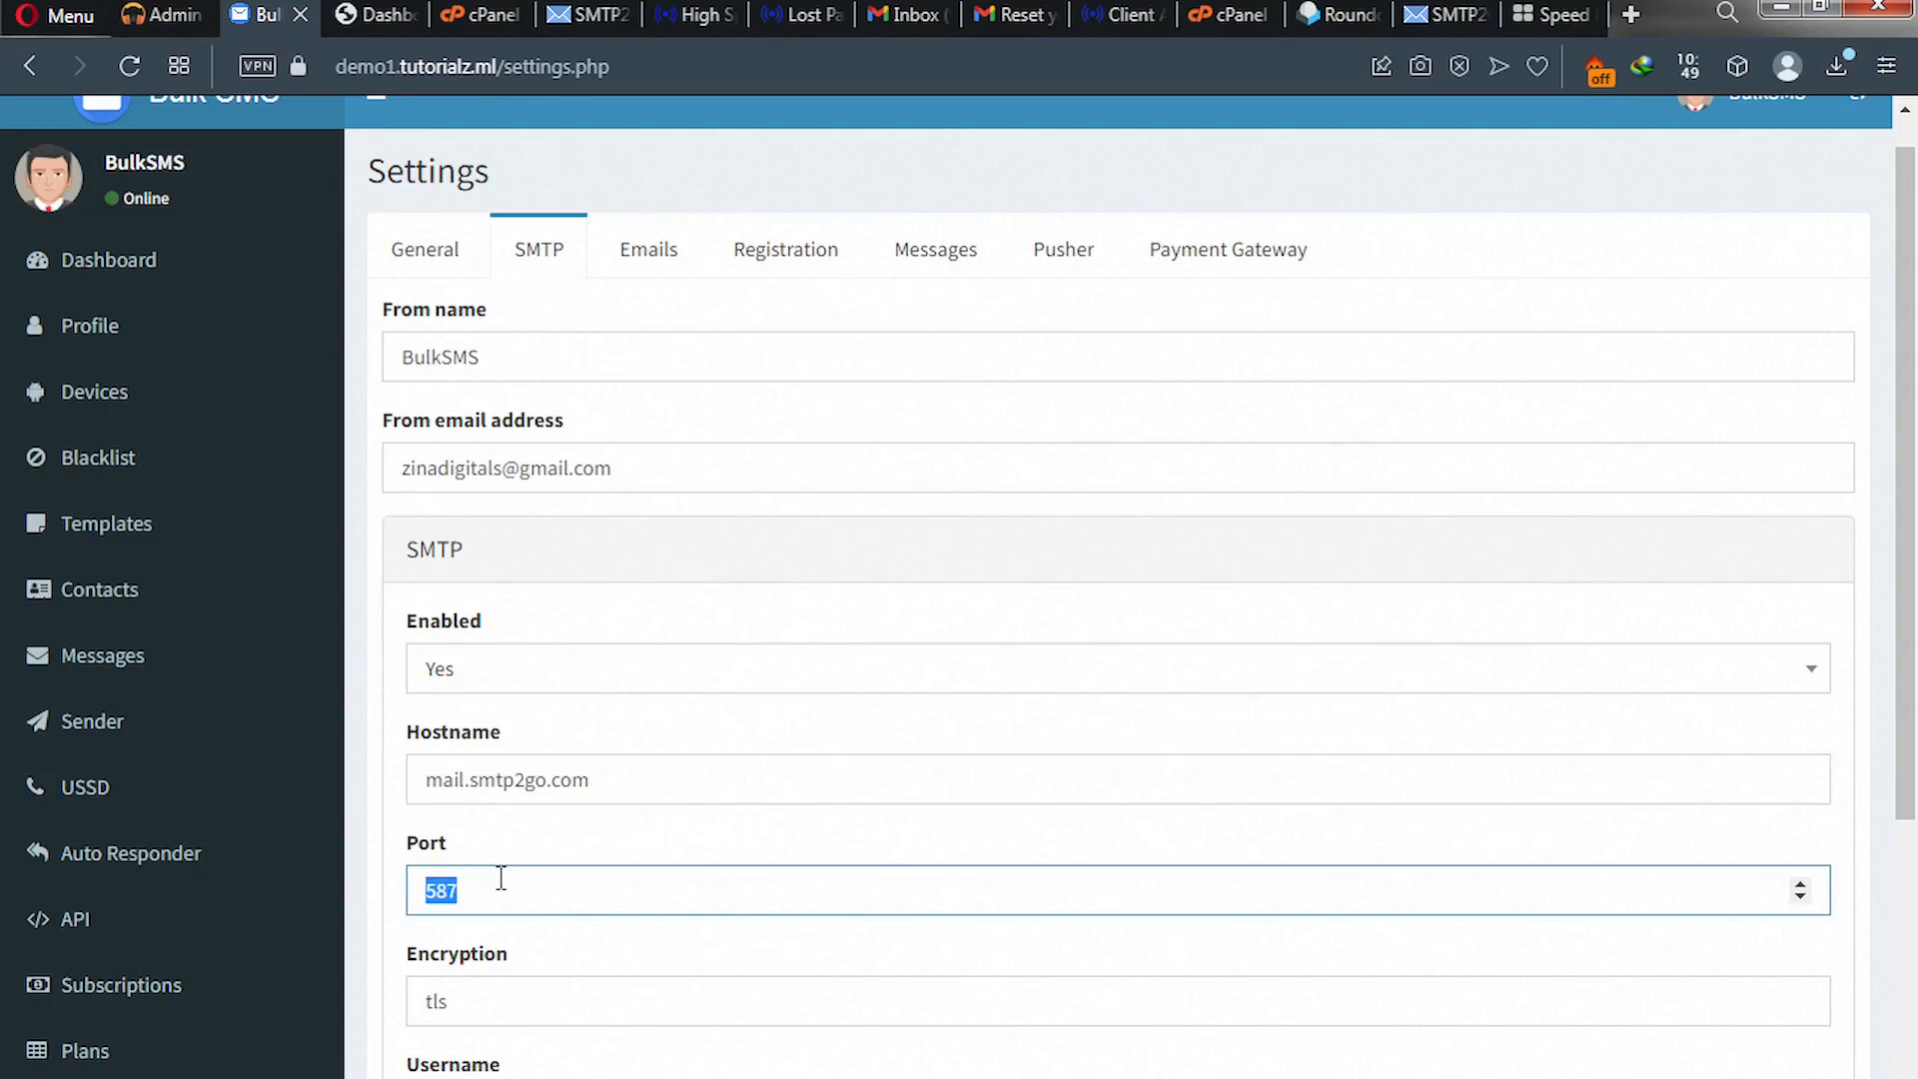
key("BackSpace")
key("BackSpace")
key("BackSpace")
type("465")
scroll(470, 889, "down", 5)
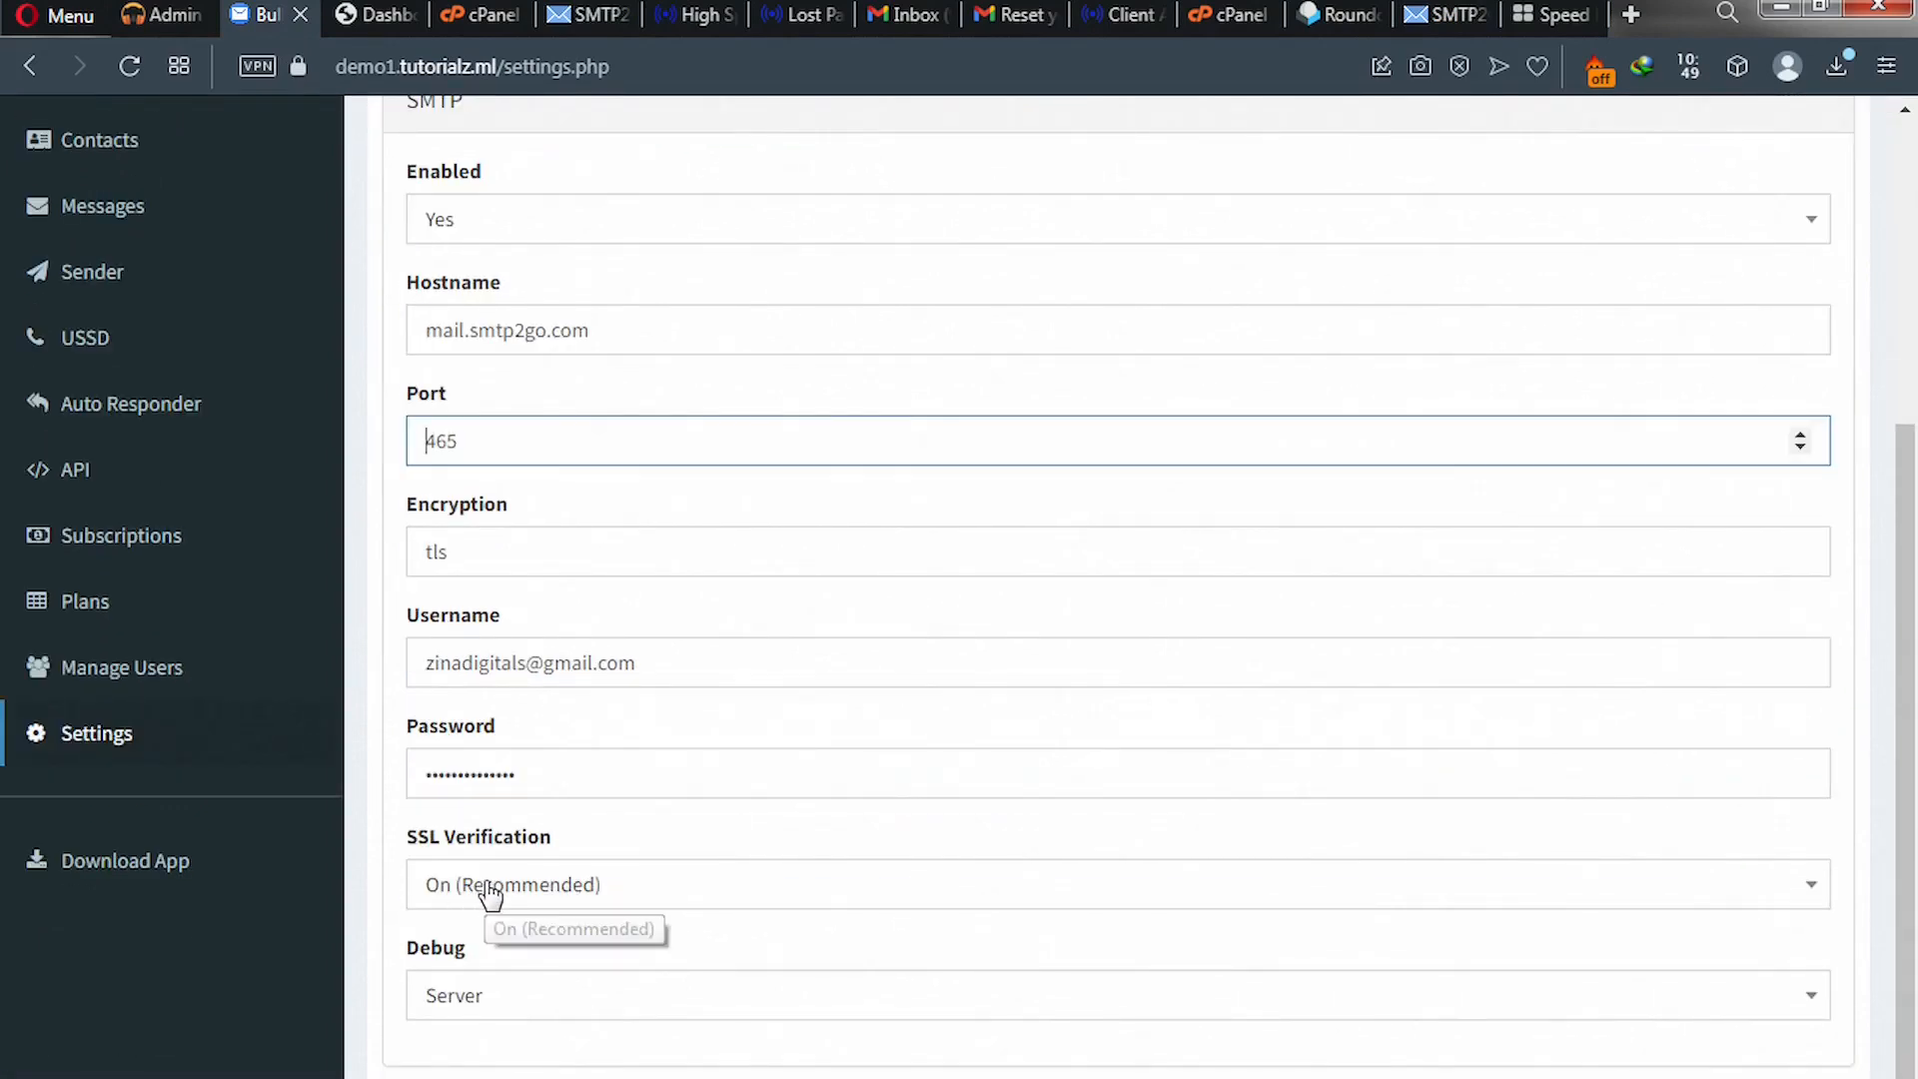
- Change the Encryption value from tls to ssl
left_click(504, 557)
left_click(504, 558)
key("BackSpace")
key("BackSpace")
key("BackSpace")
left_click(504, 556)
type("ssl")
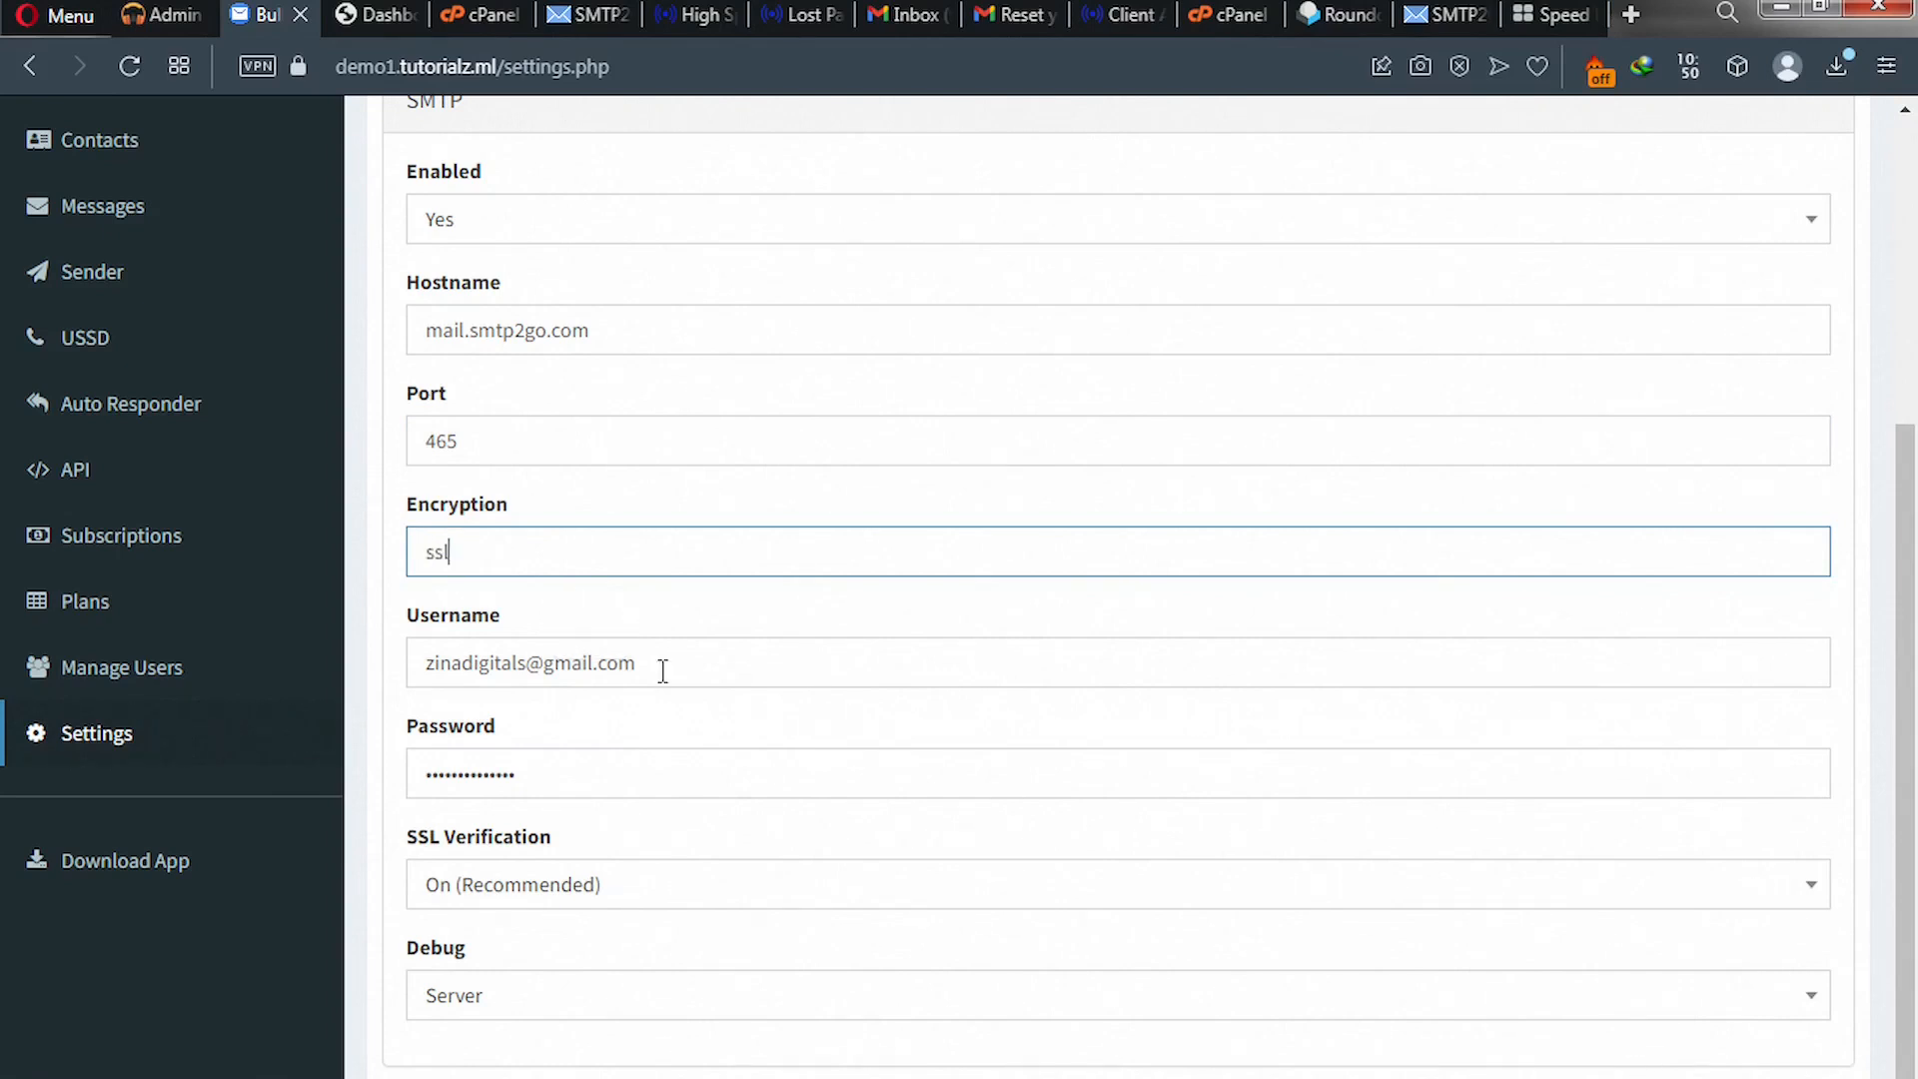
left_click_drag(654, 663, 417, 677)
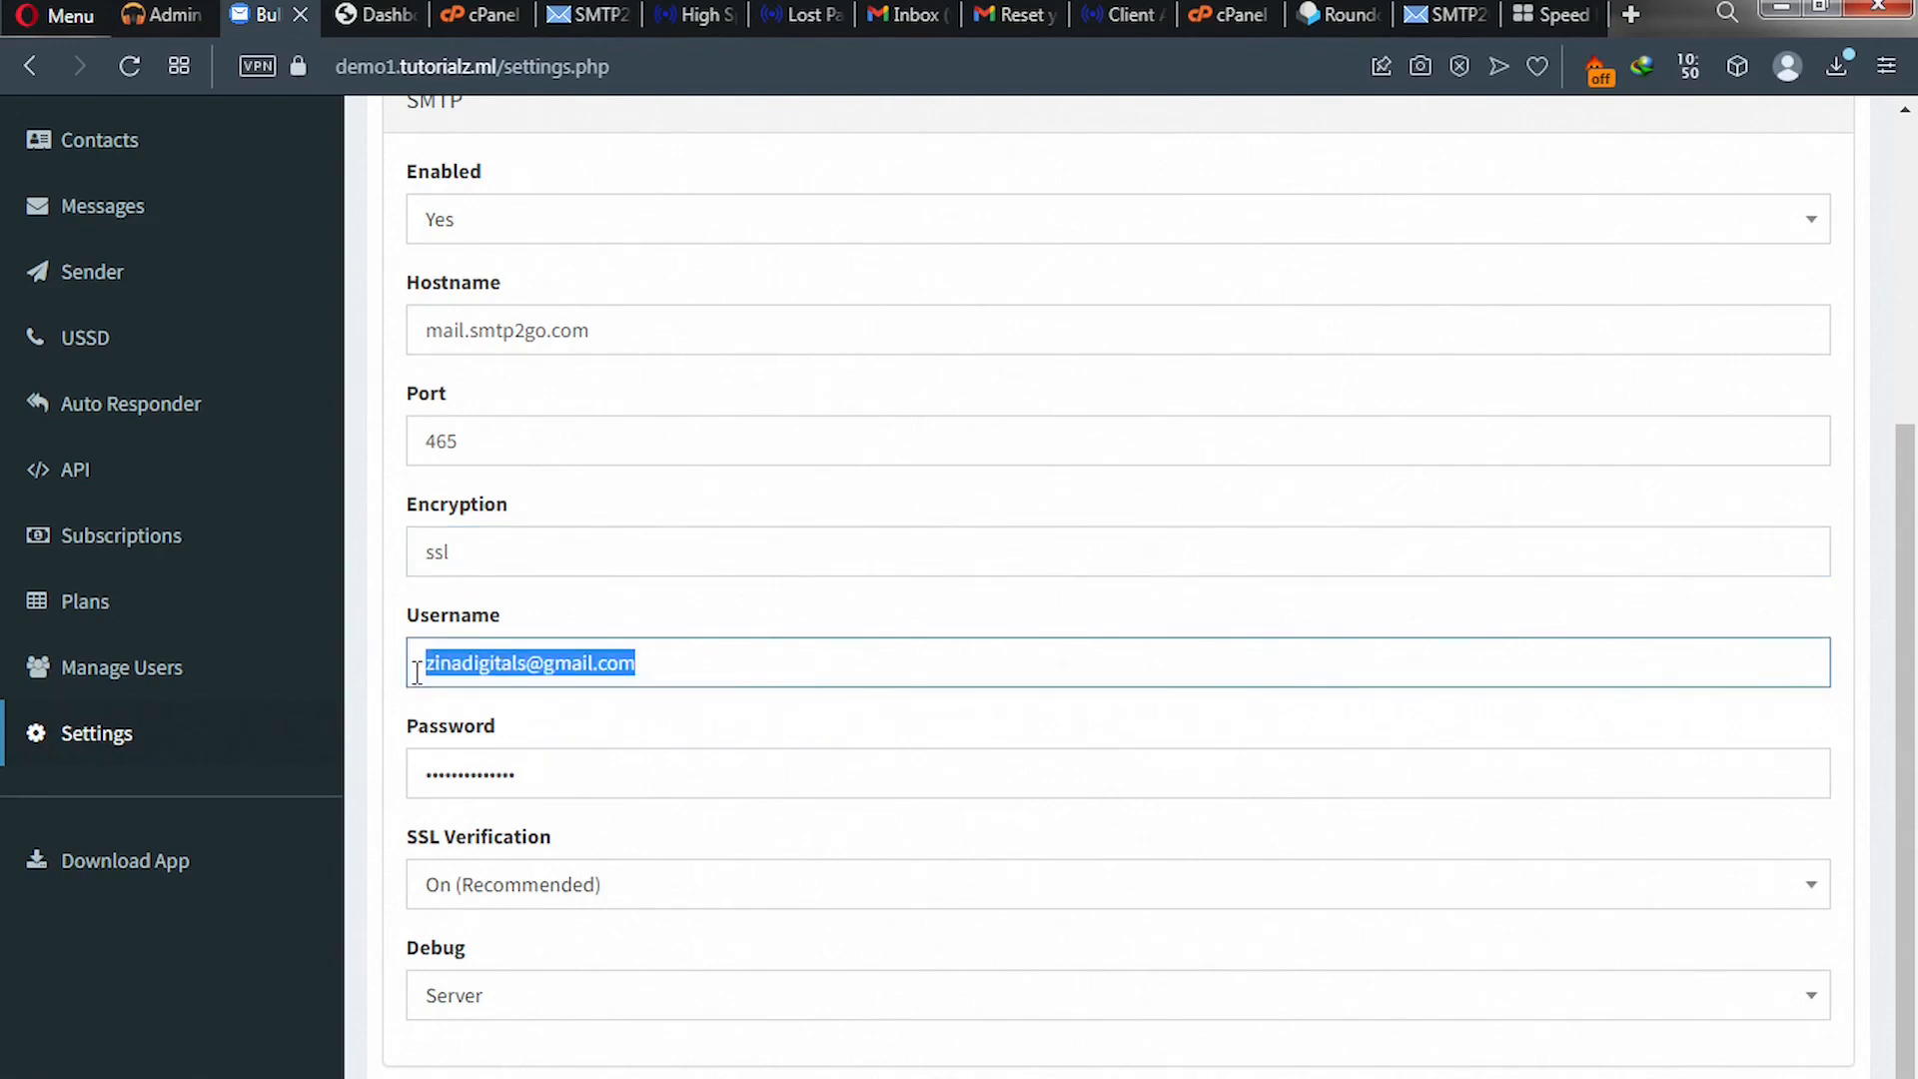
left_click(1422, 14)
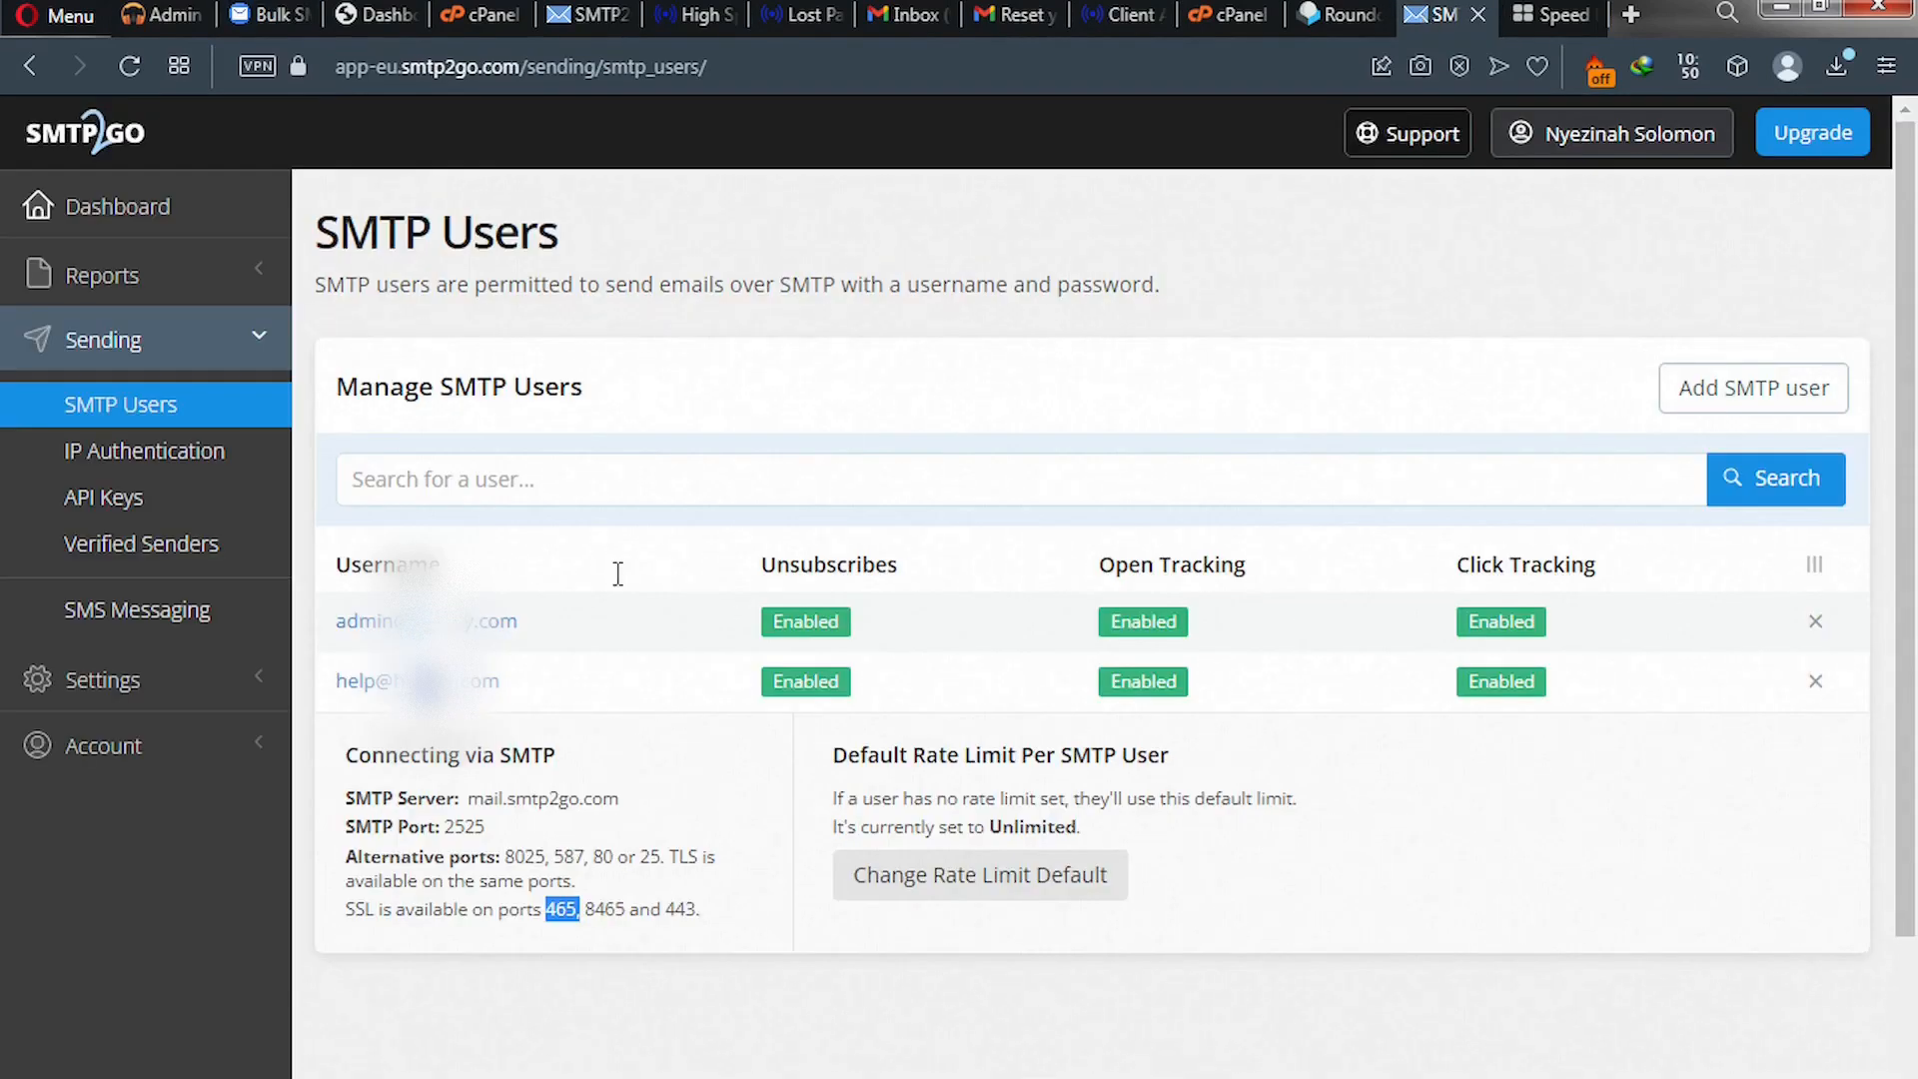
- Paste the help@ username from SMTP2GO into Username and clear the old password
left_click(510, 677)
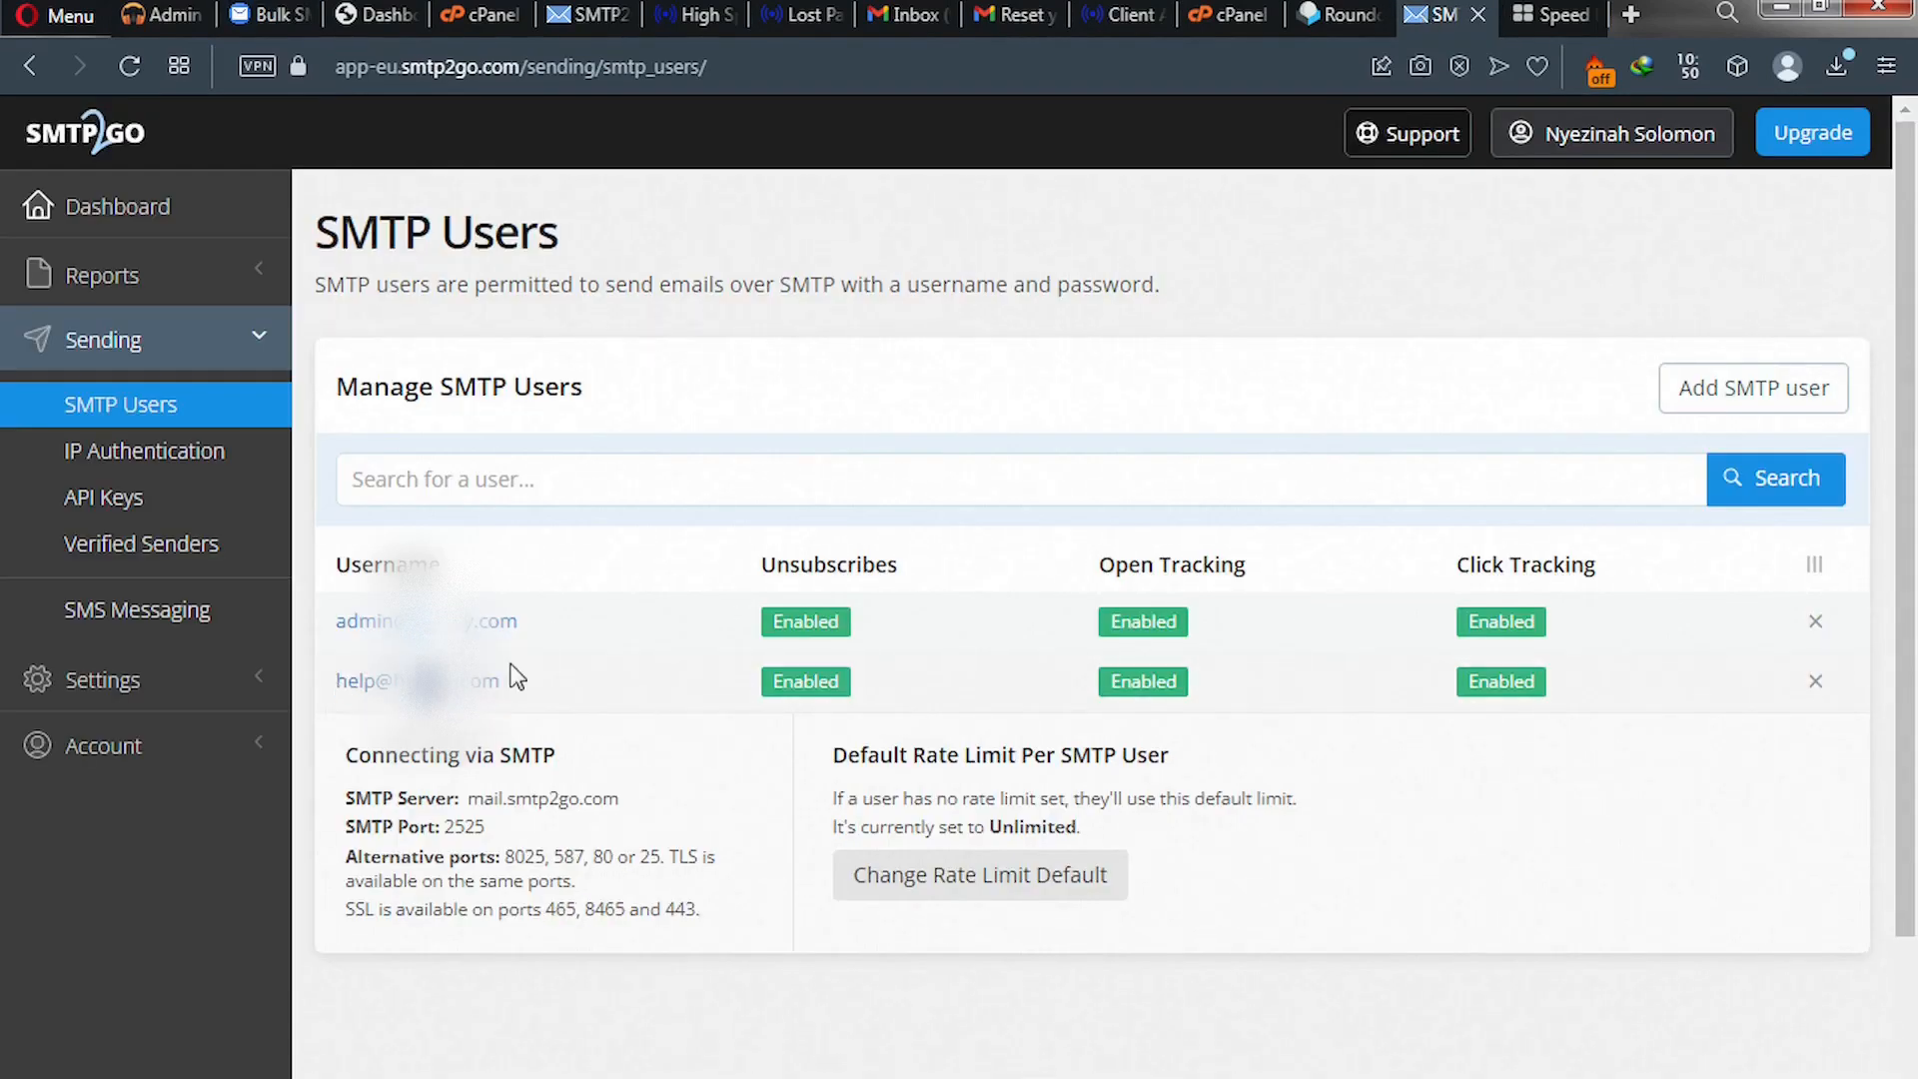
triple_click(512, 669)
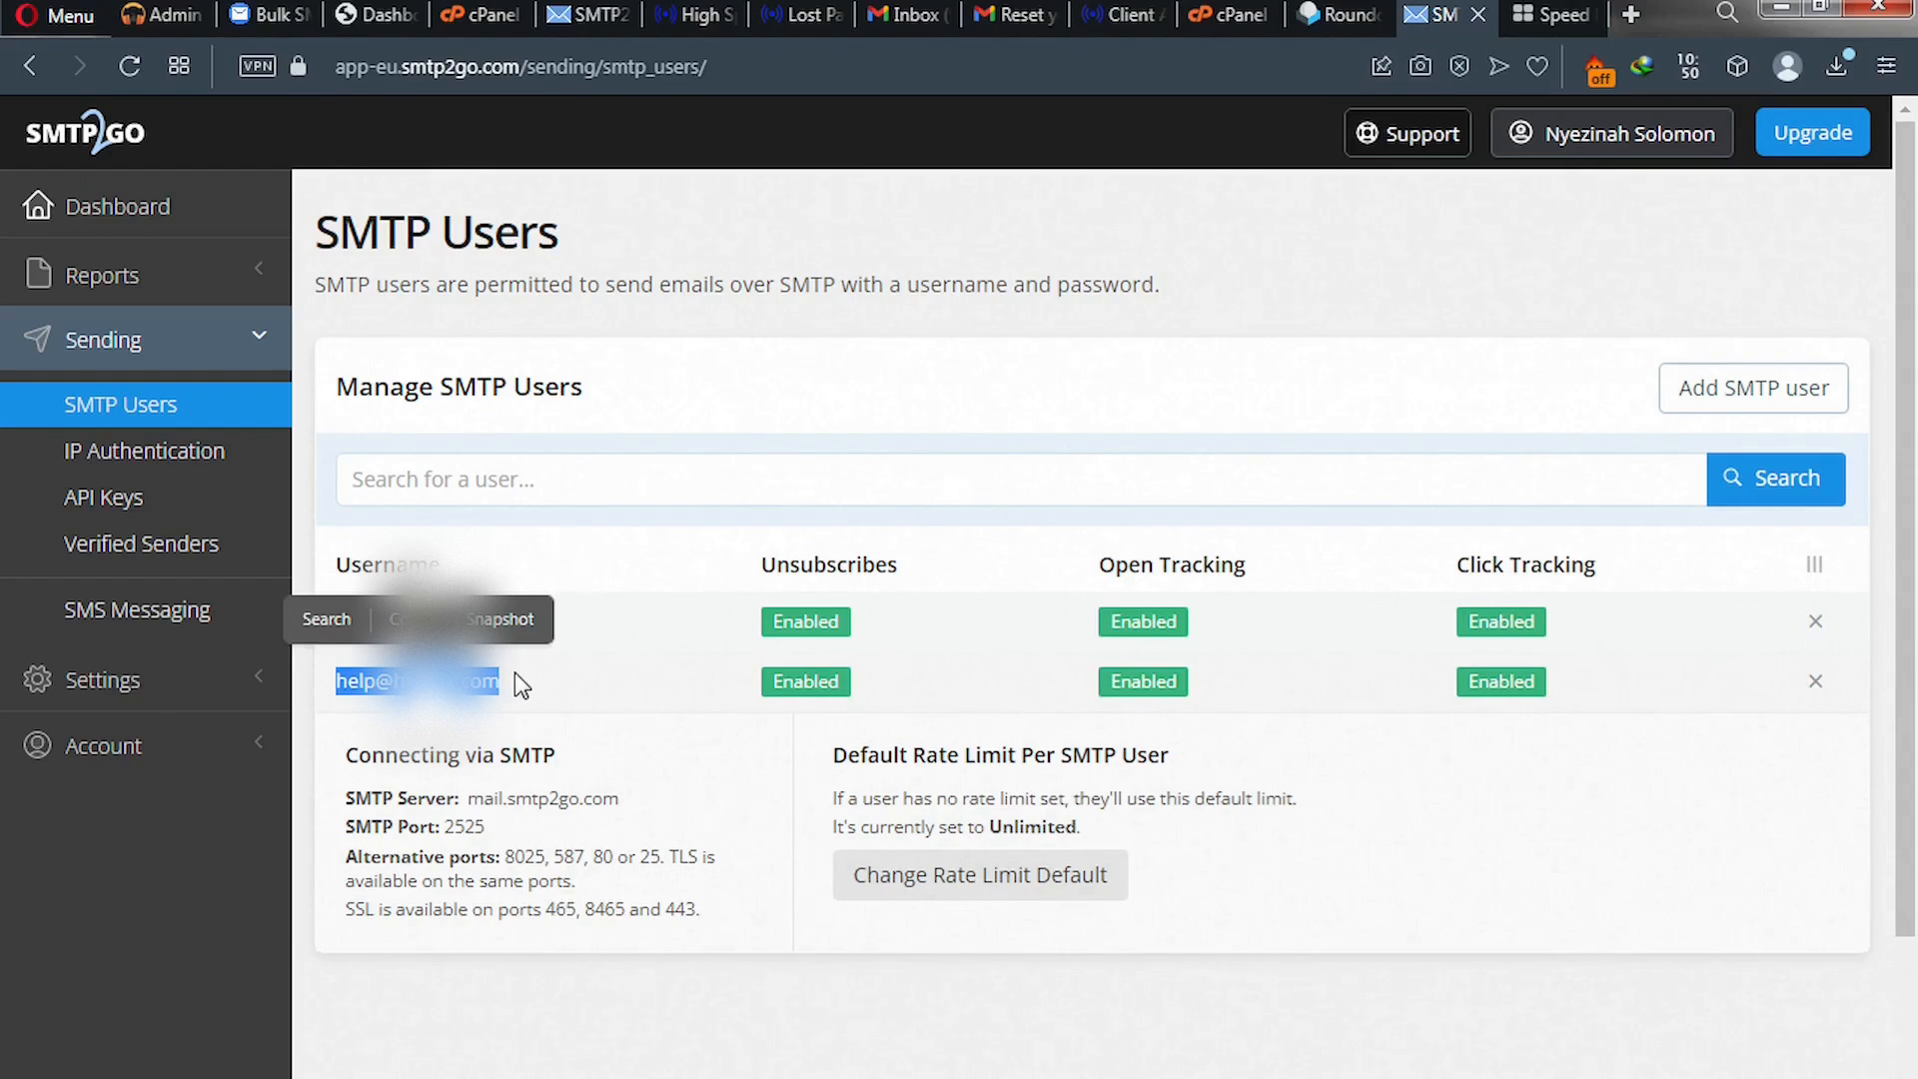
left_click(412, 619)
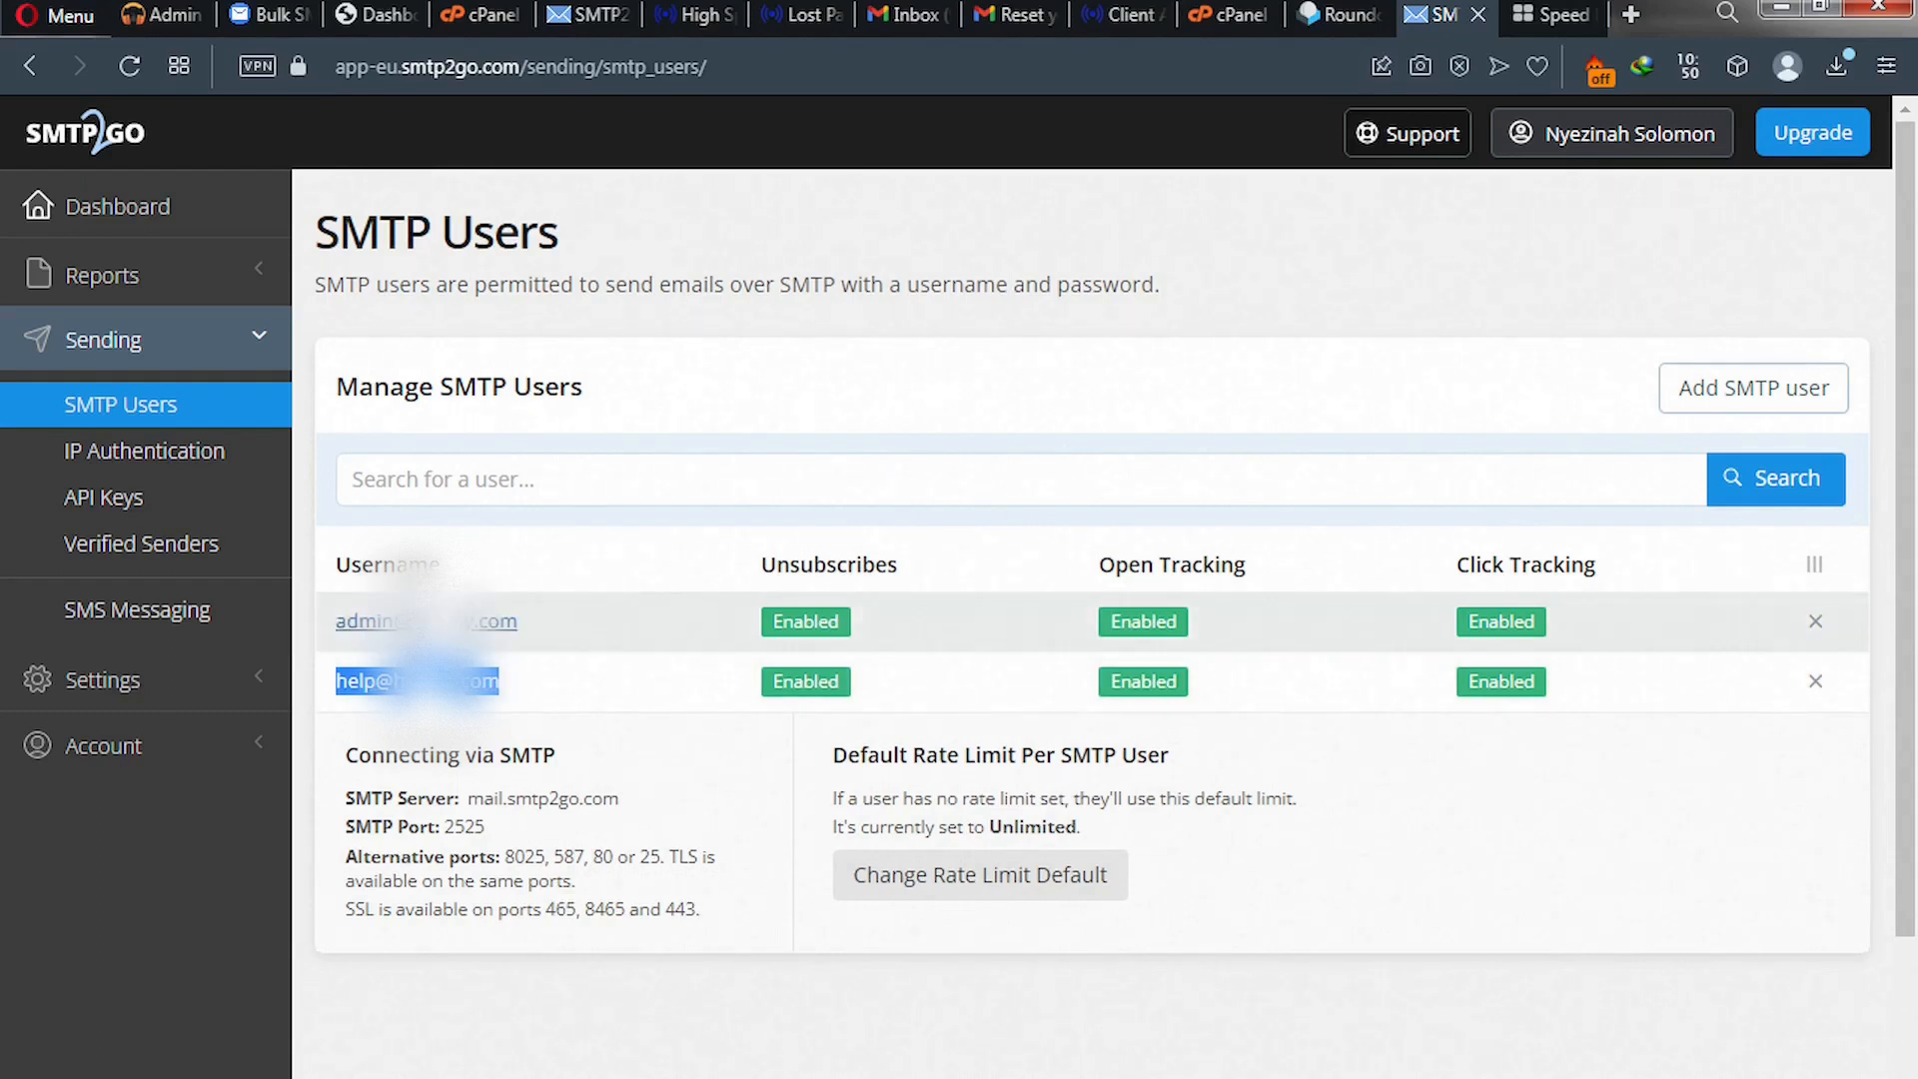
left_click(279, 25)
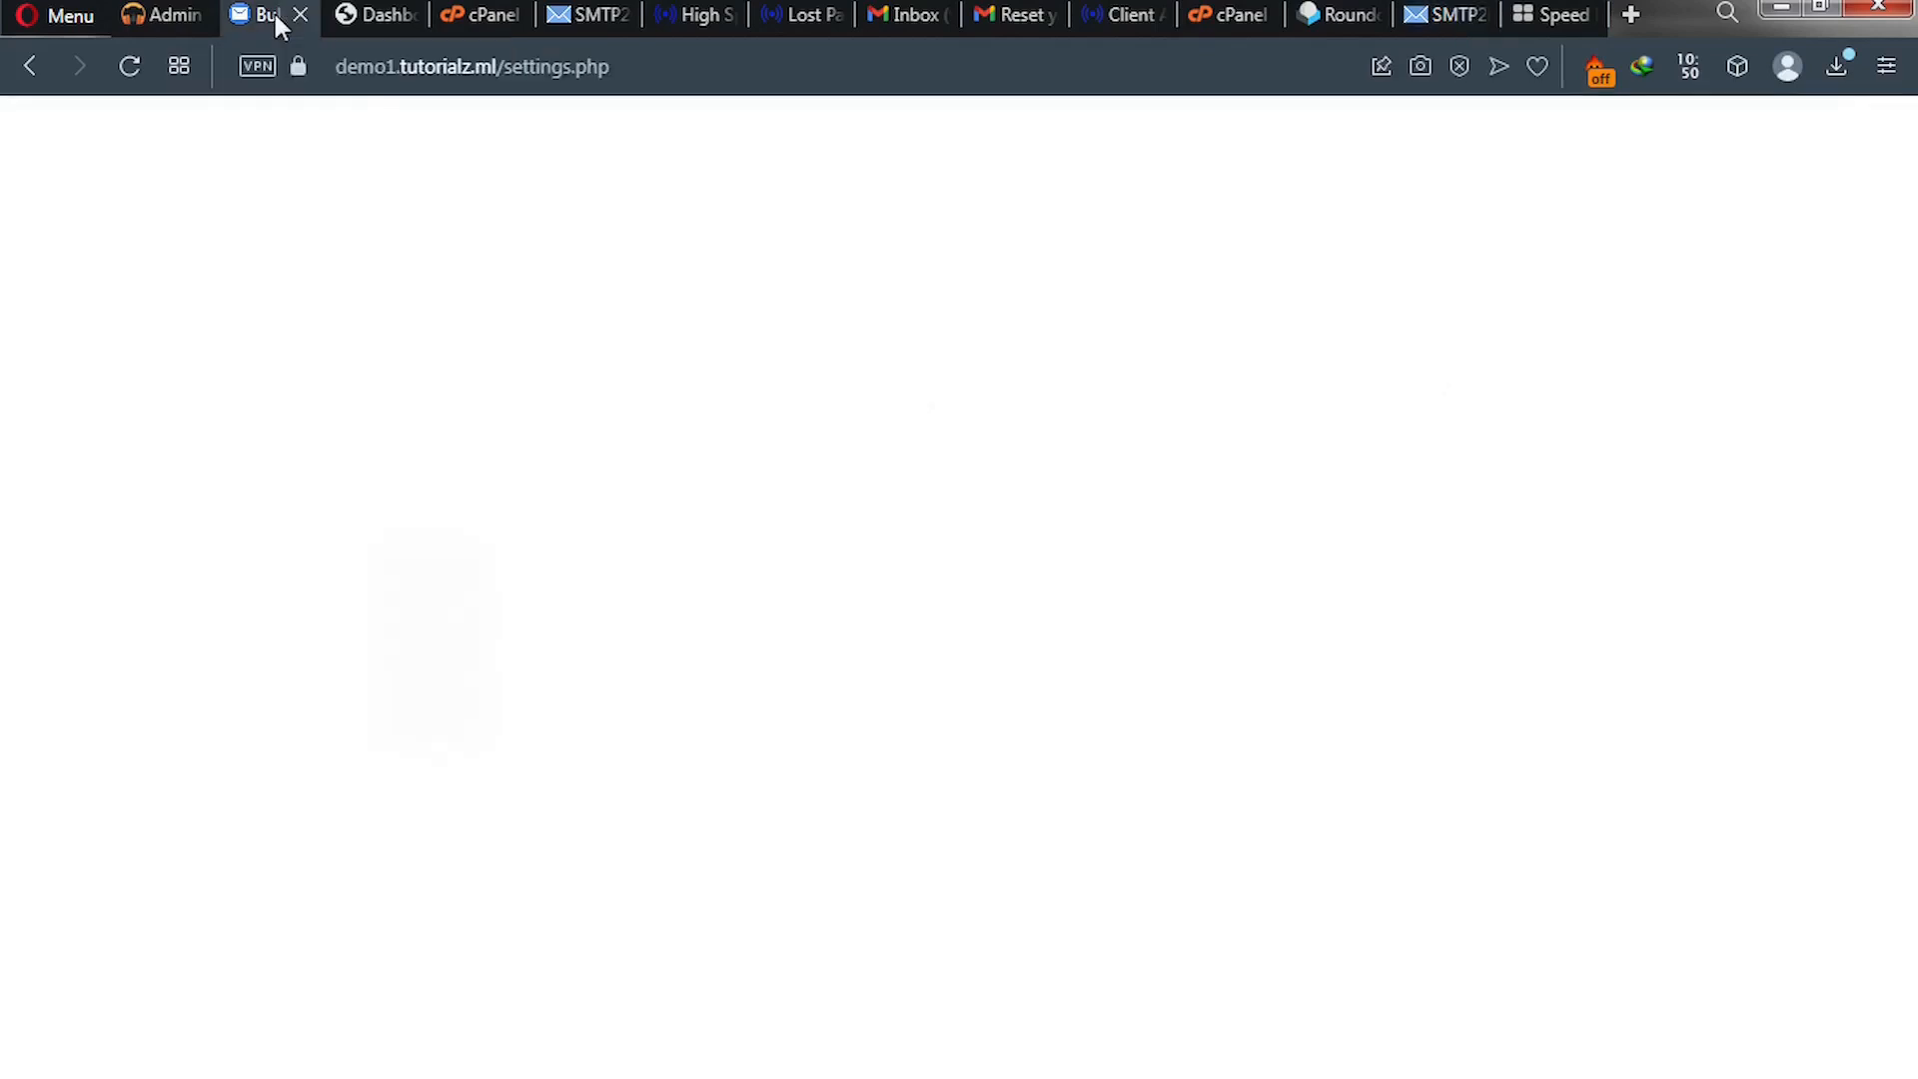
left_click_drag(506, 659, 393, 679)
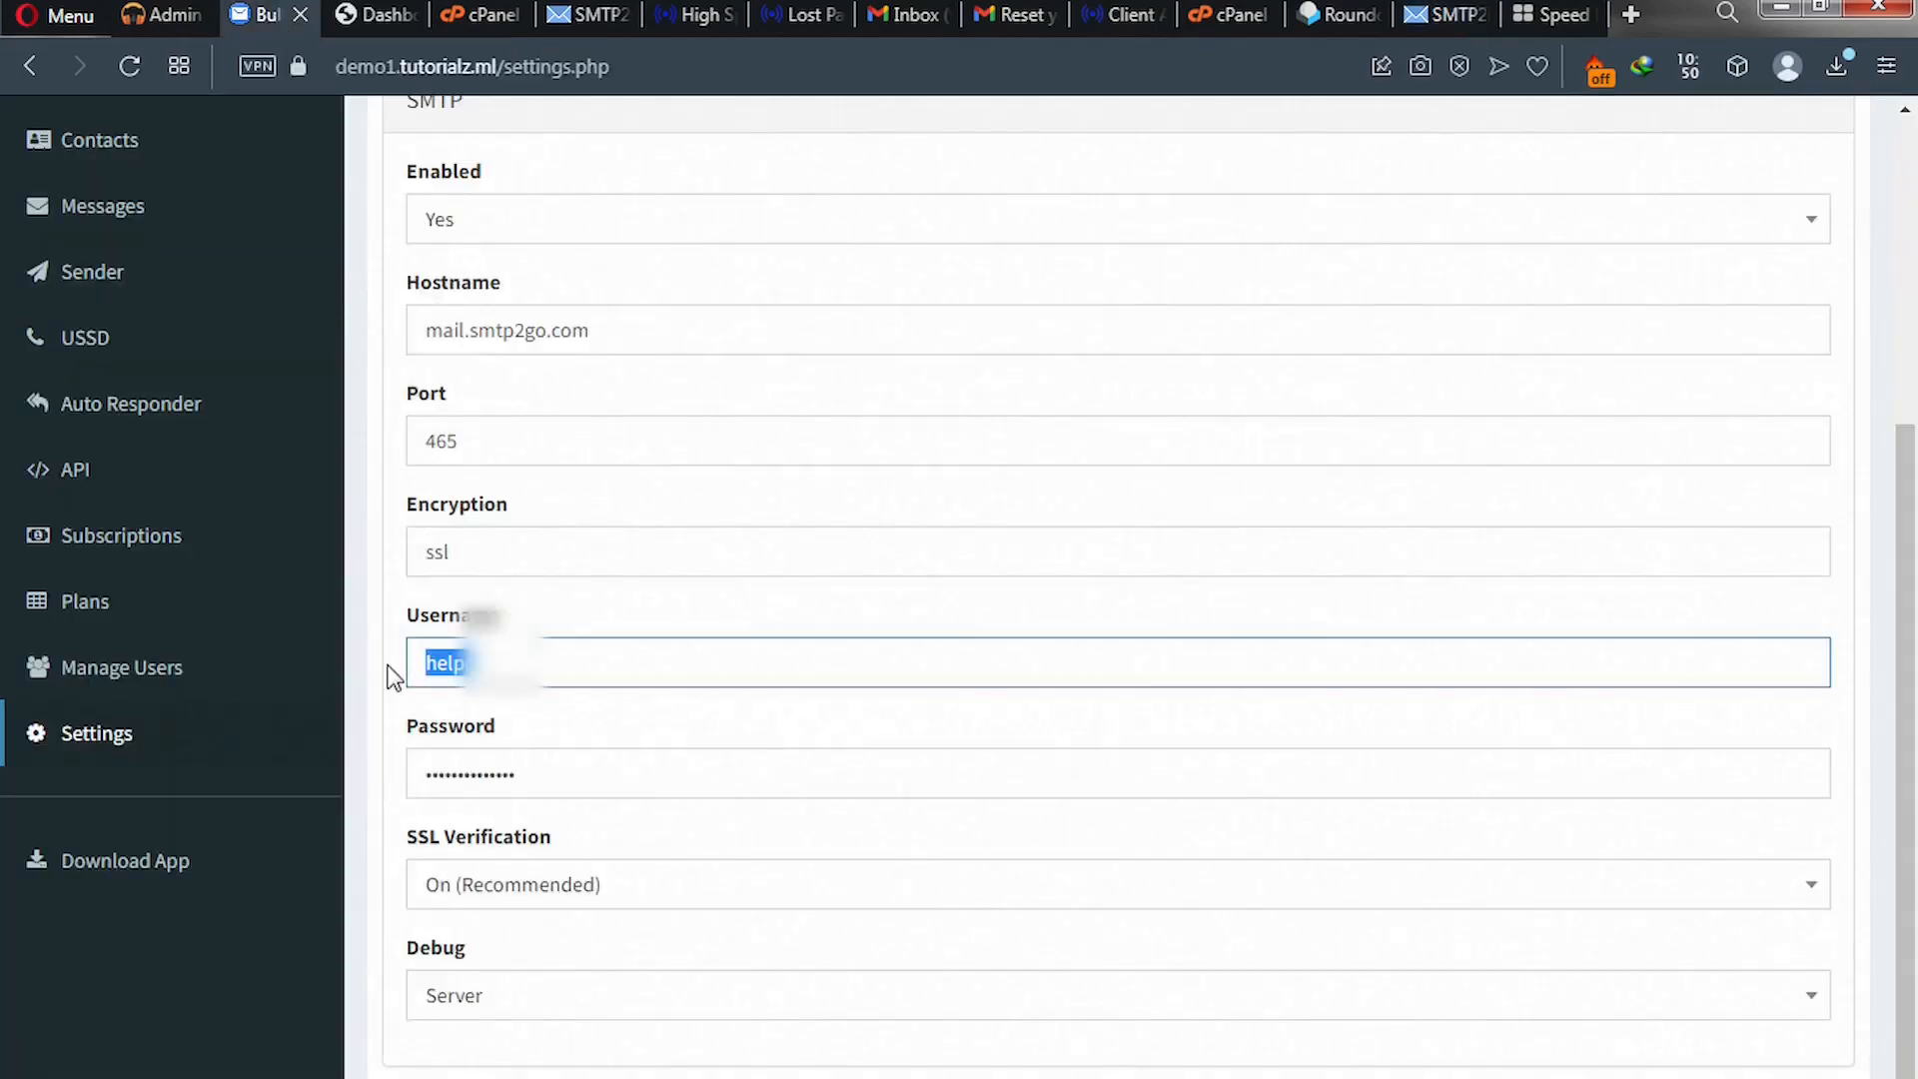
key("ctrl+v")
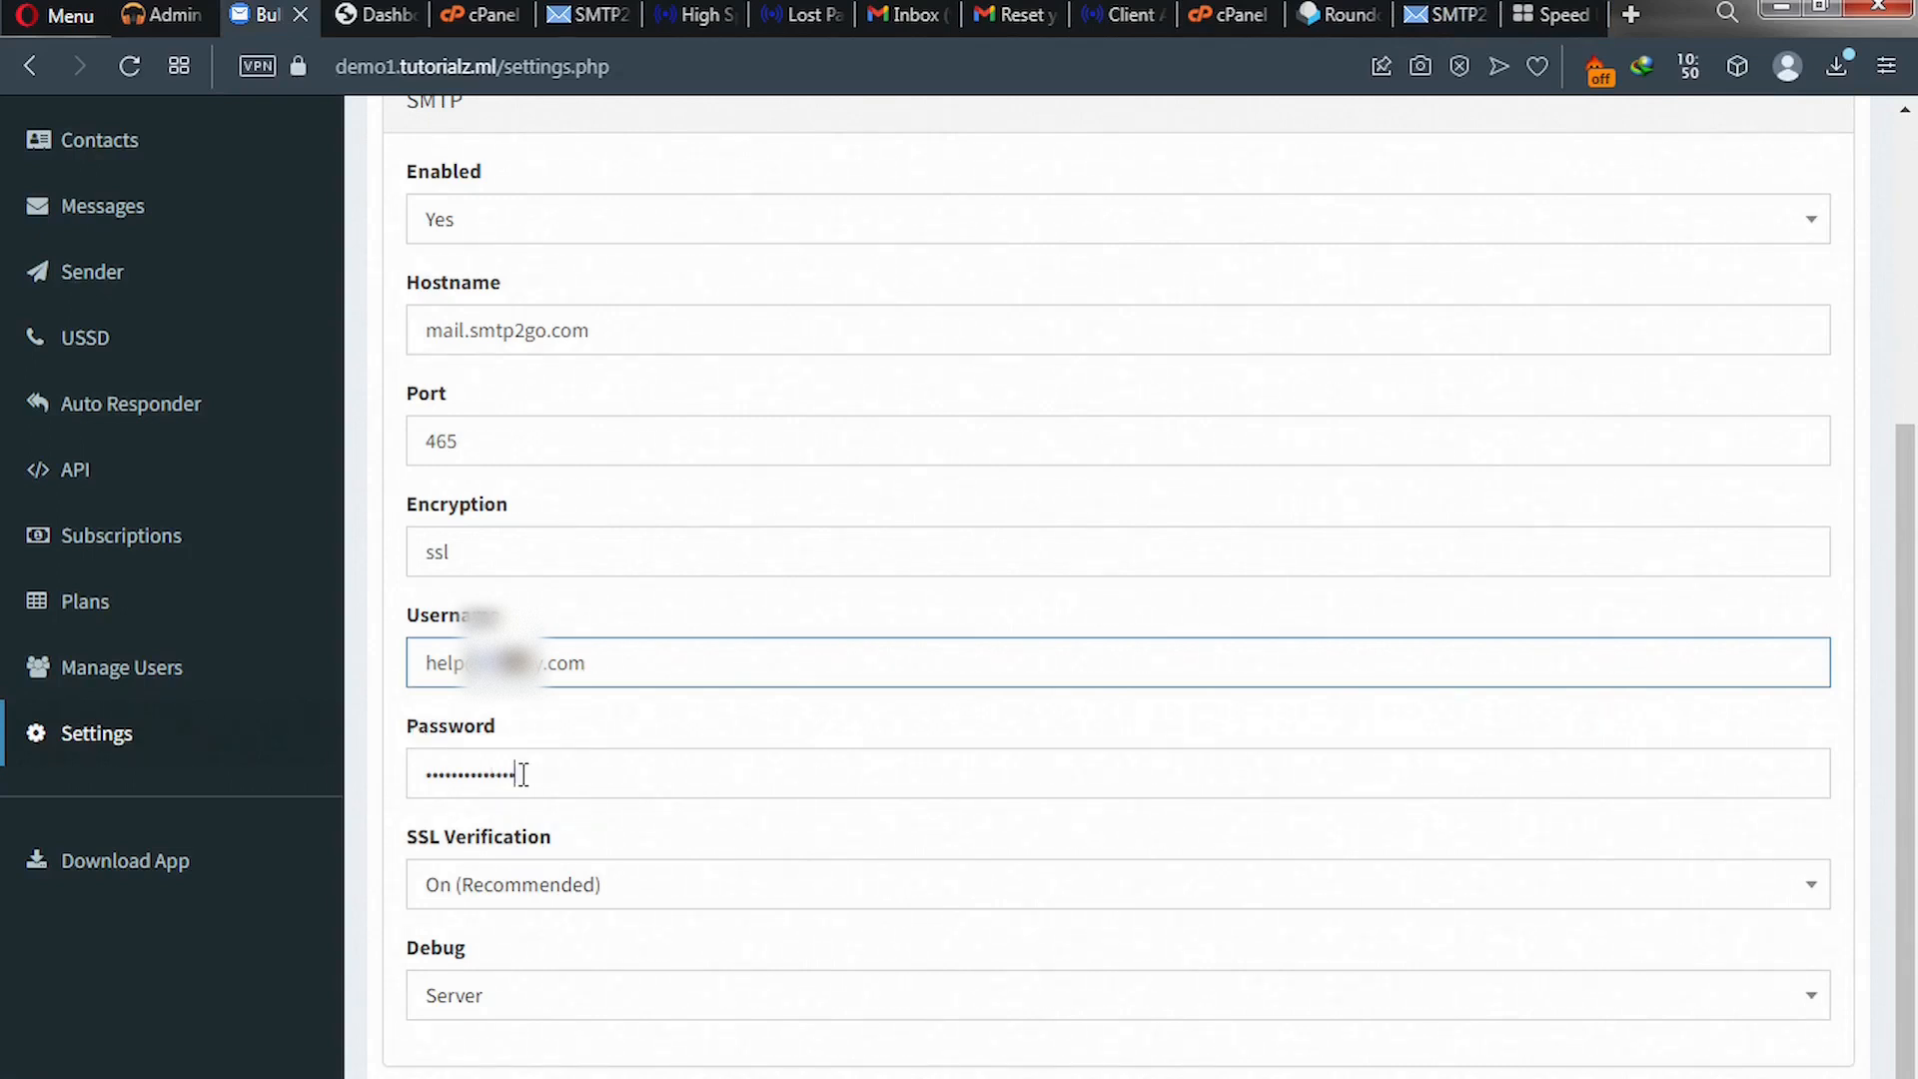
key("Tab")
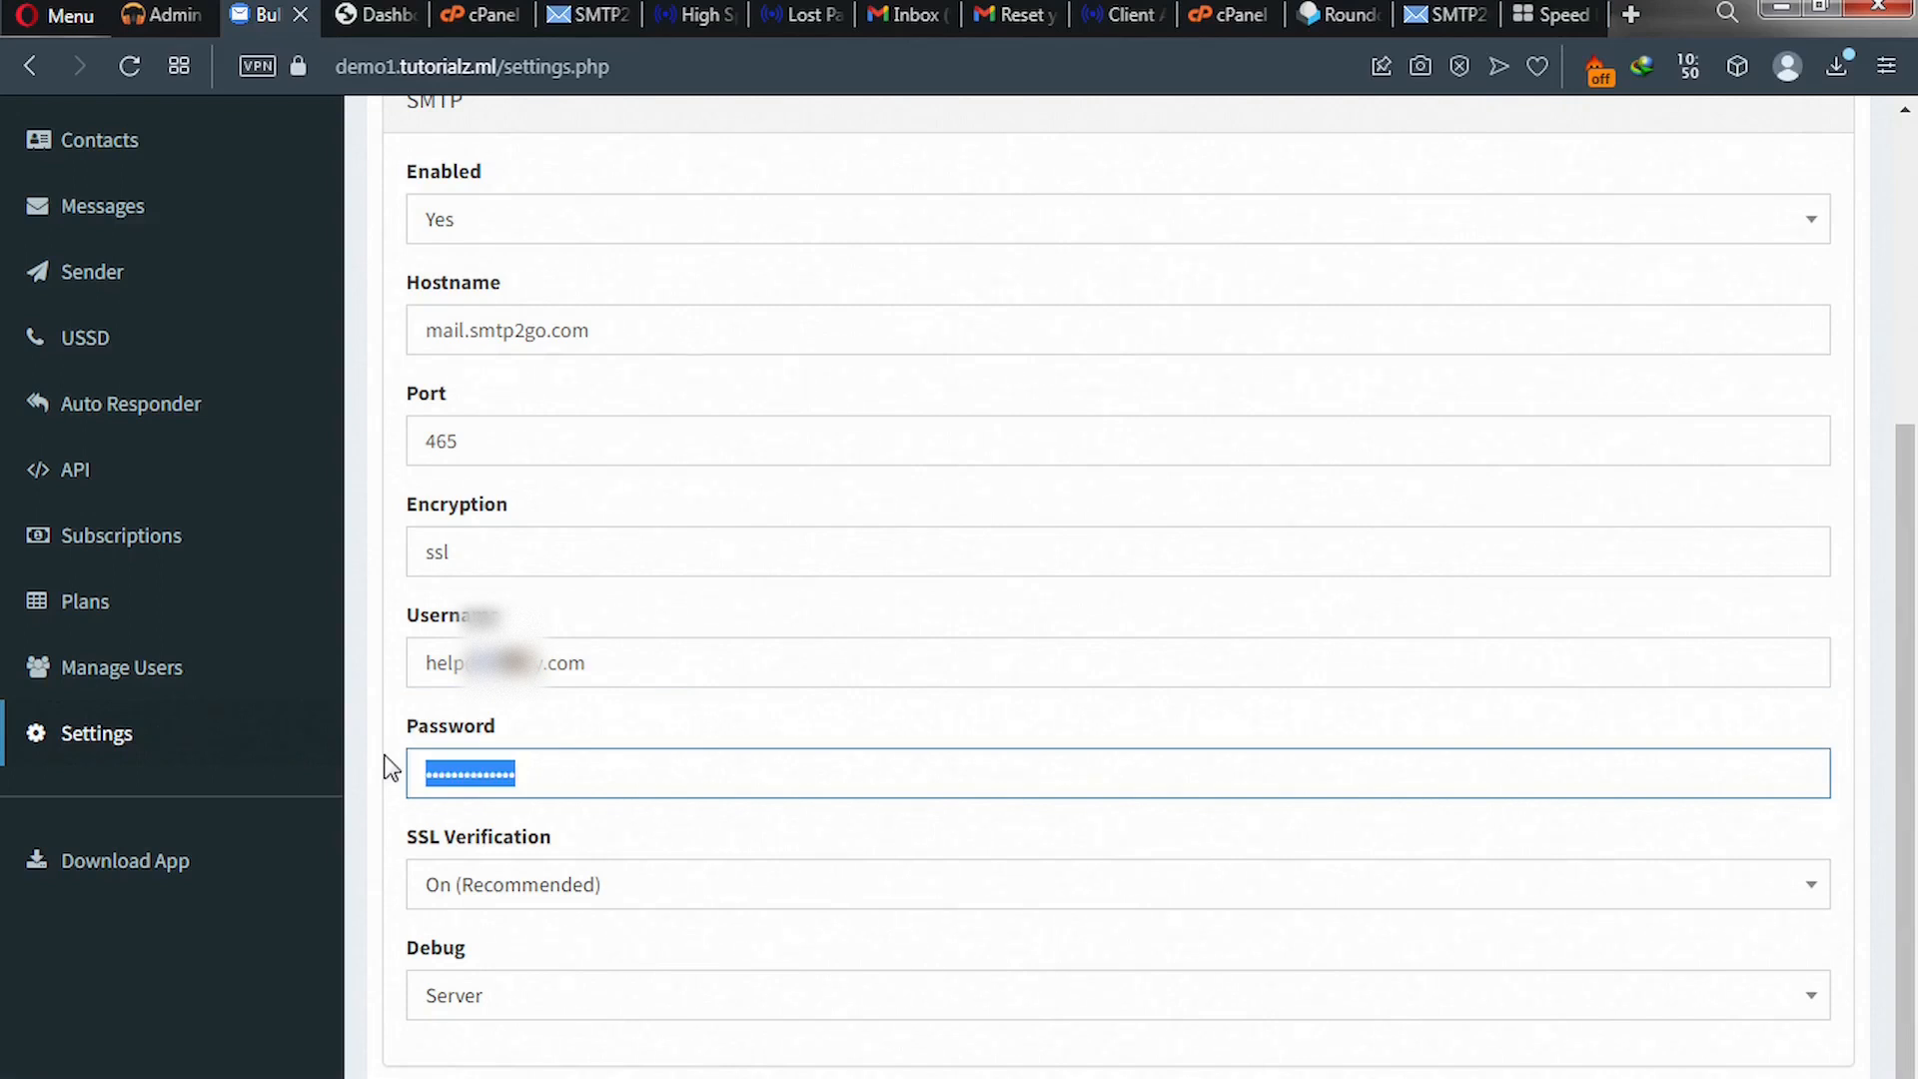
key("BackSpace")
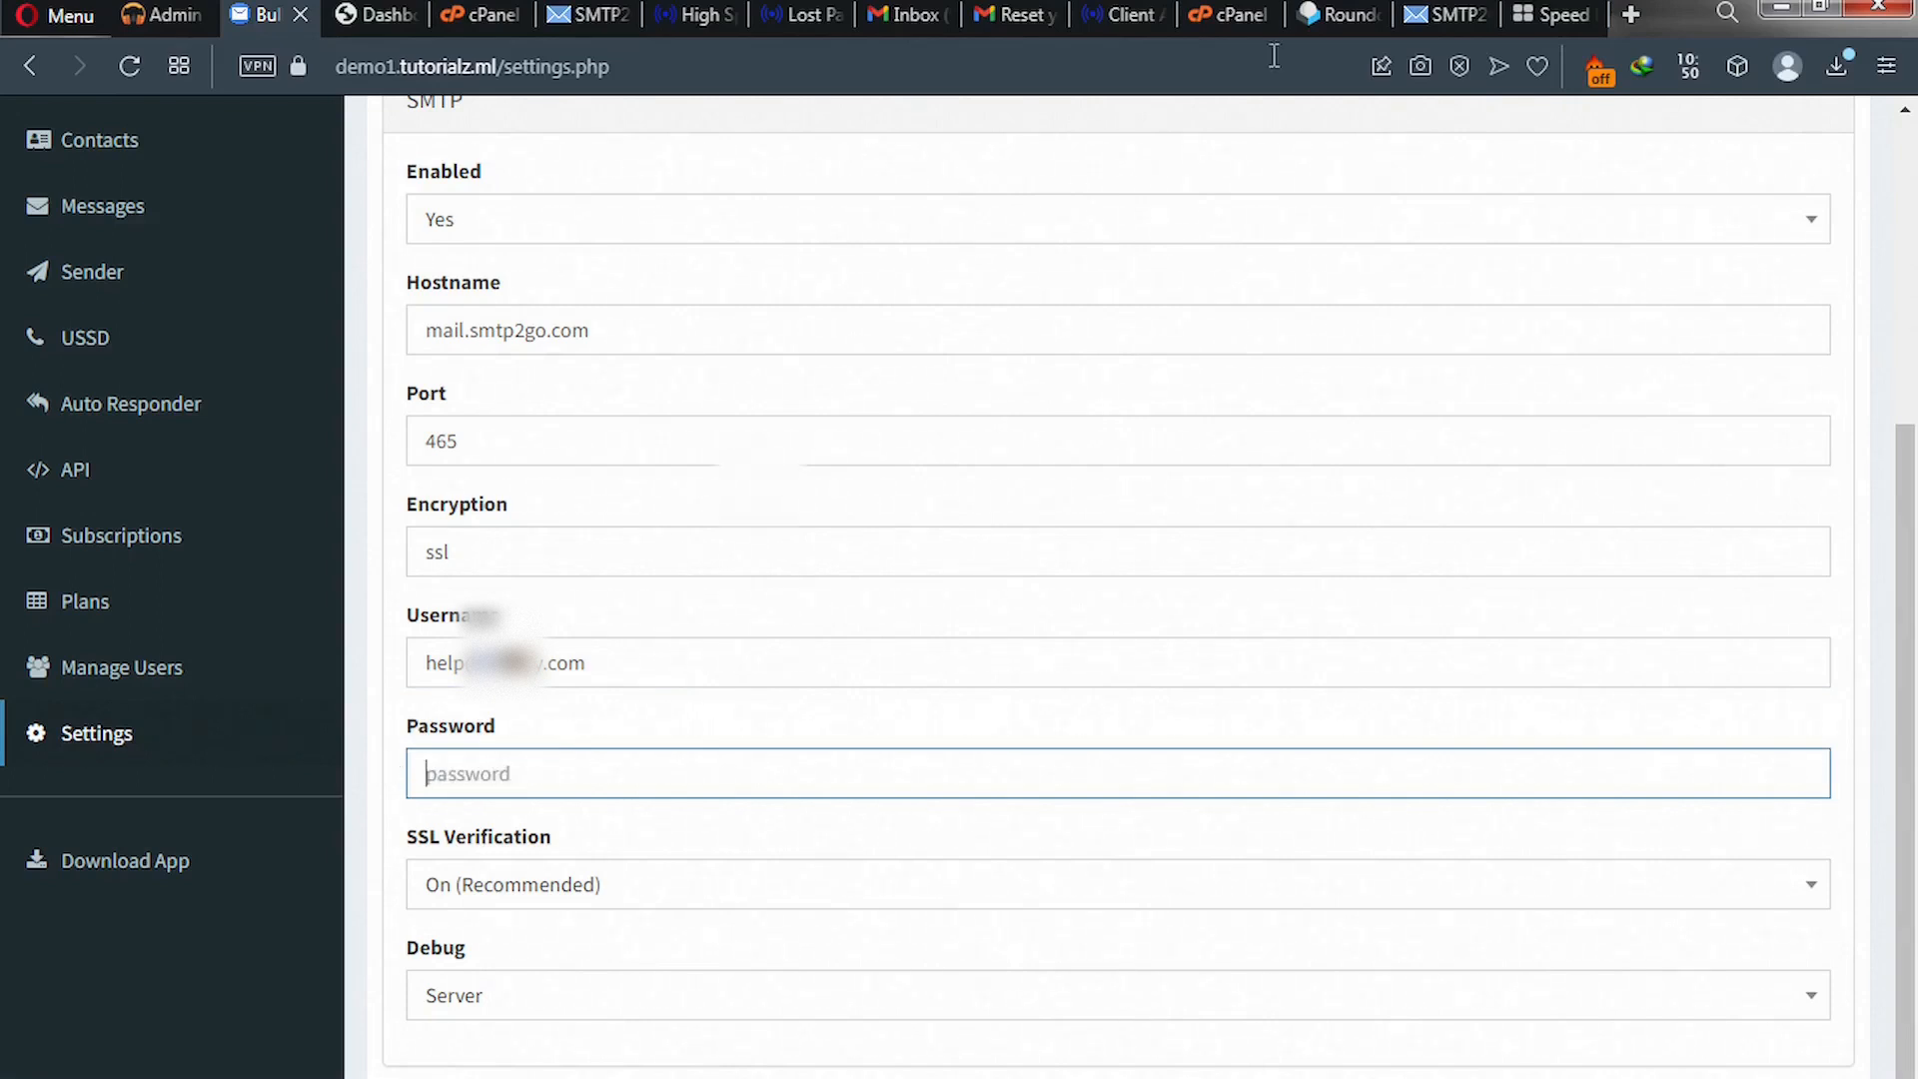
- Reveal and copy the help@ SMTP user's password from its Edit SMTP User page
left_click(1431, 20)
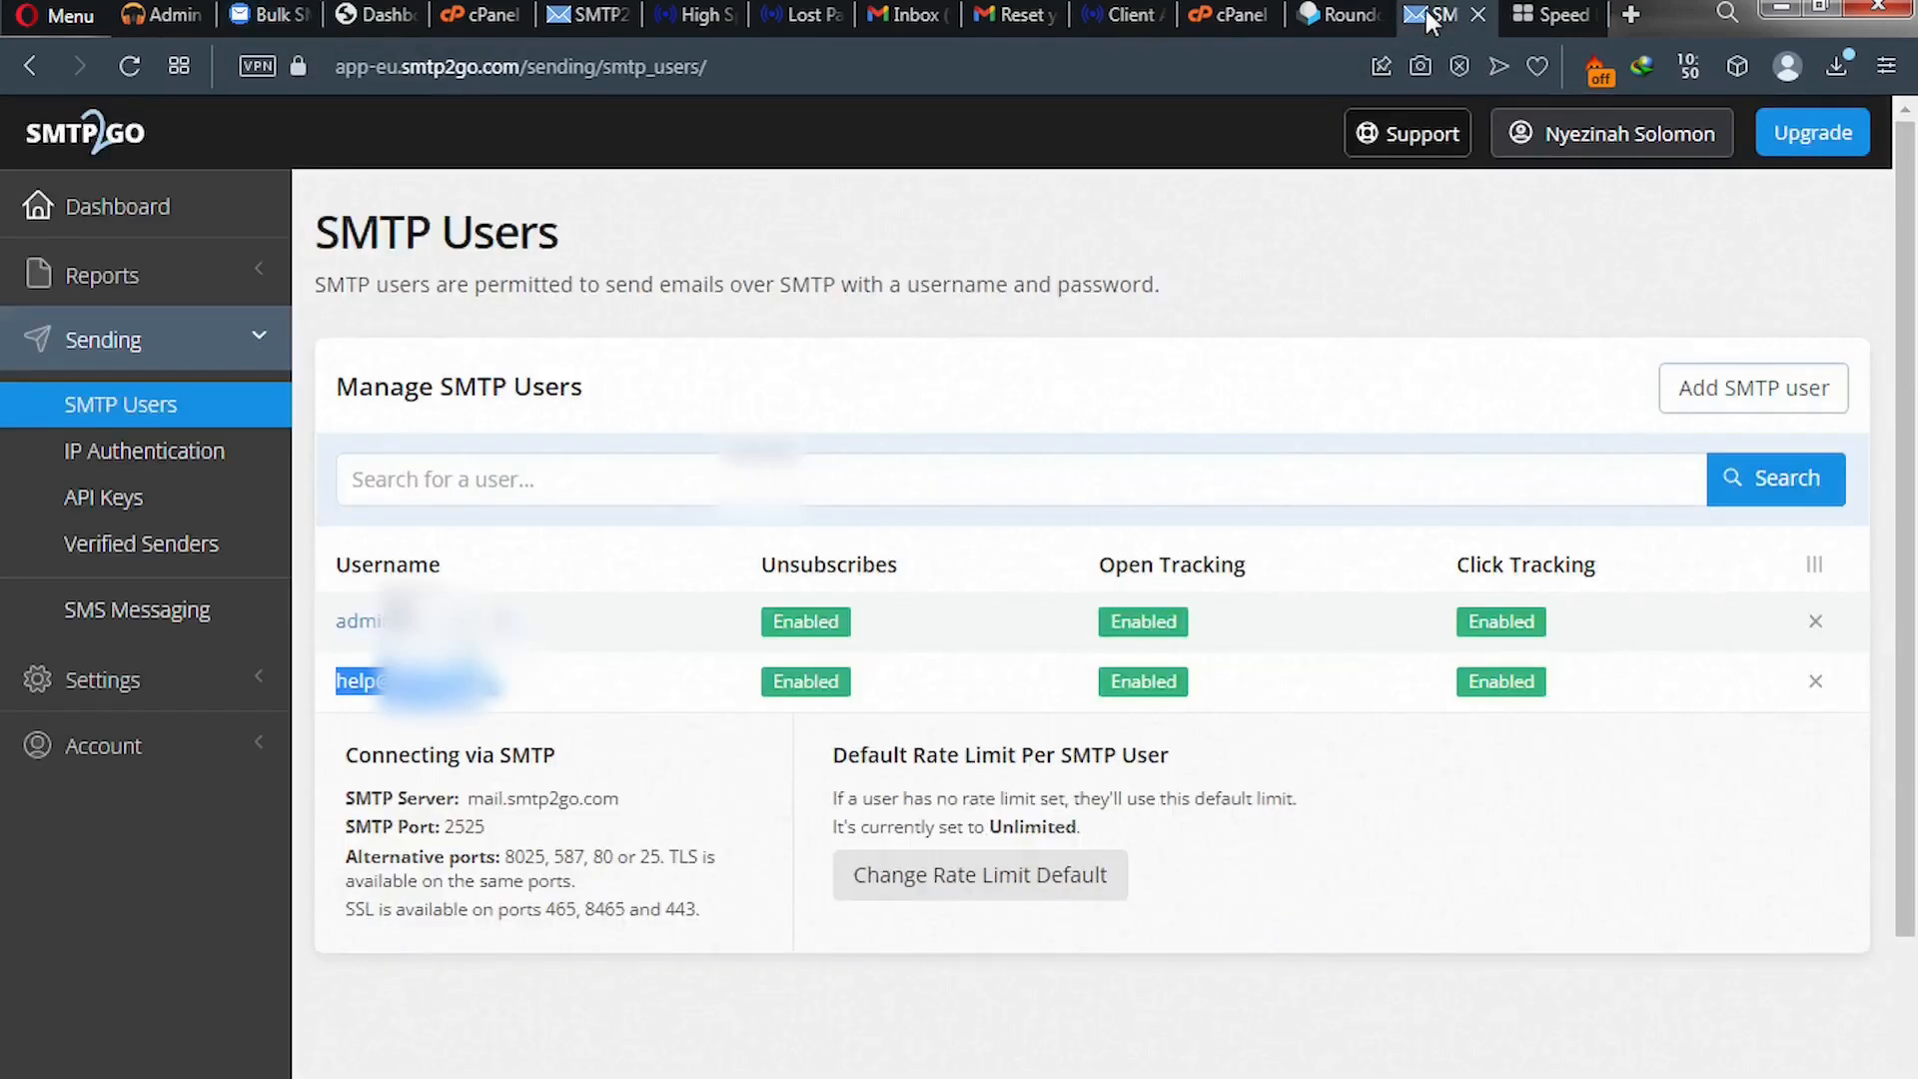
left_click(495, 696)
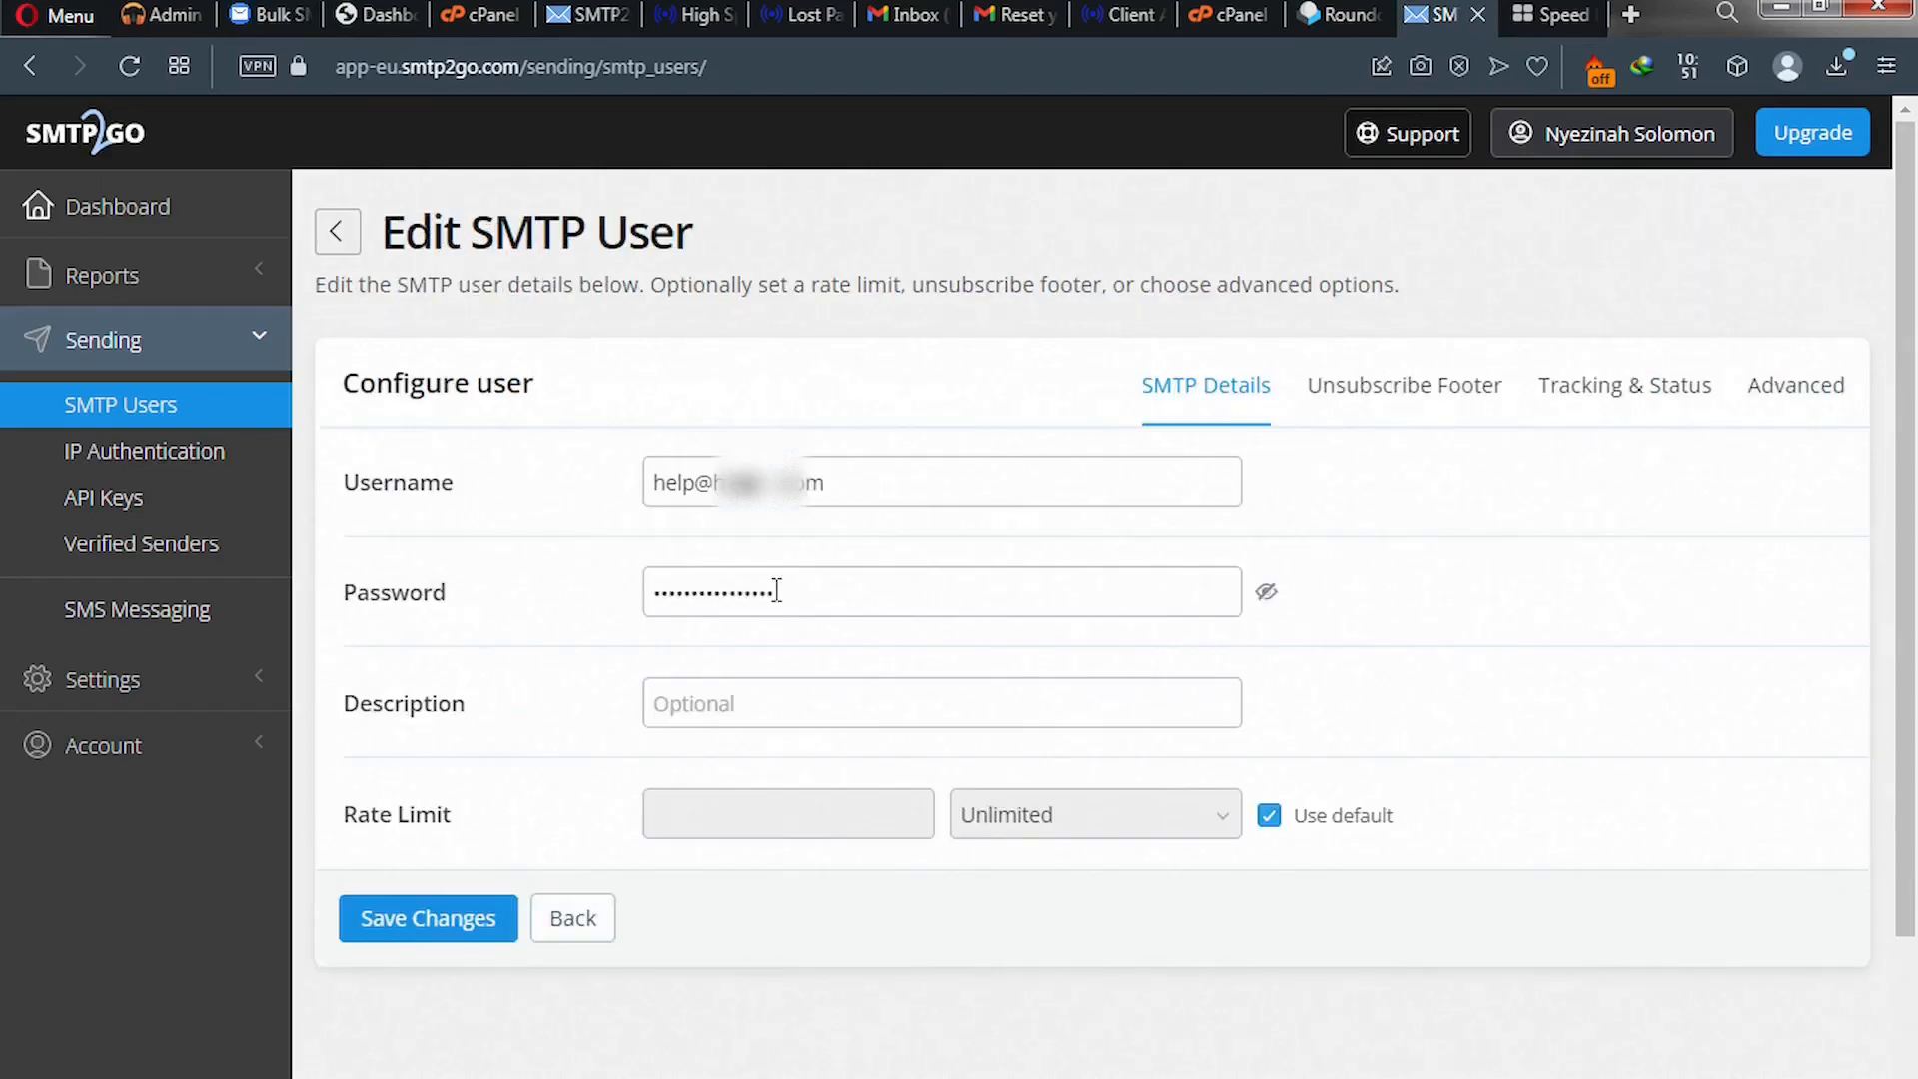
left_click(1266, 595)
left_click_drag(892, 587, 676, 594)
right_click(675, 591)
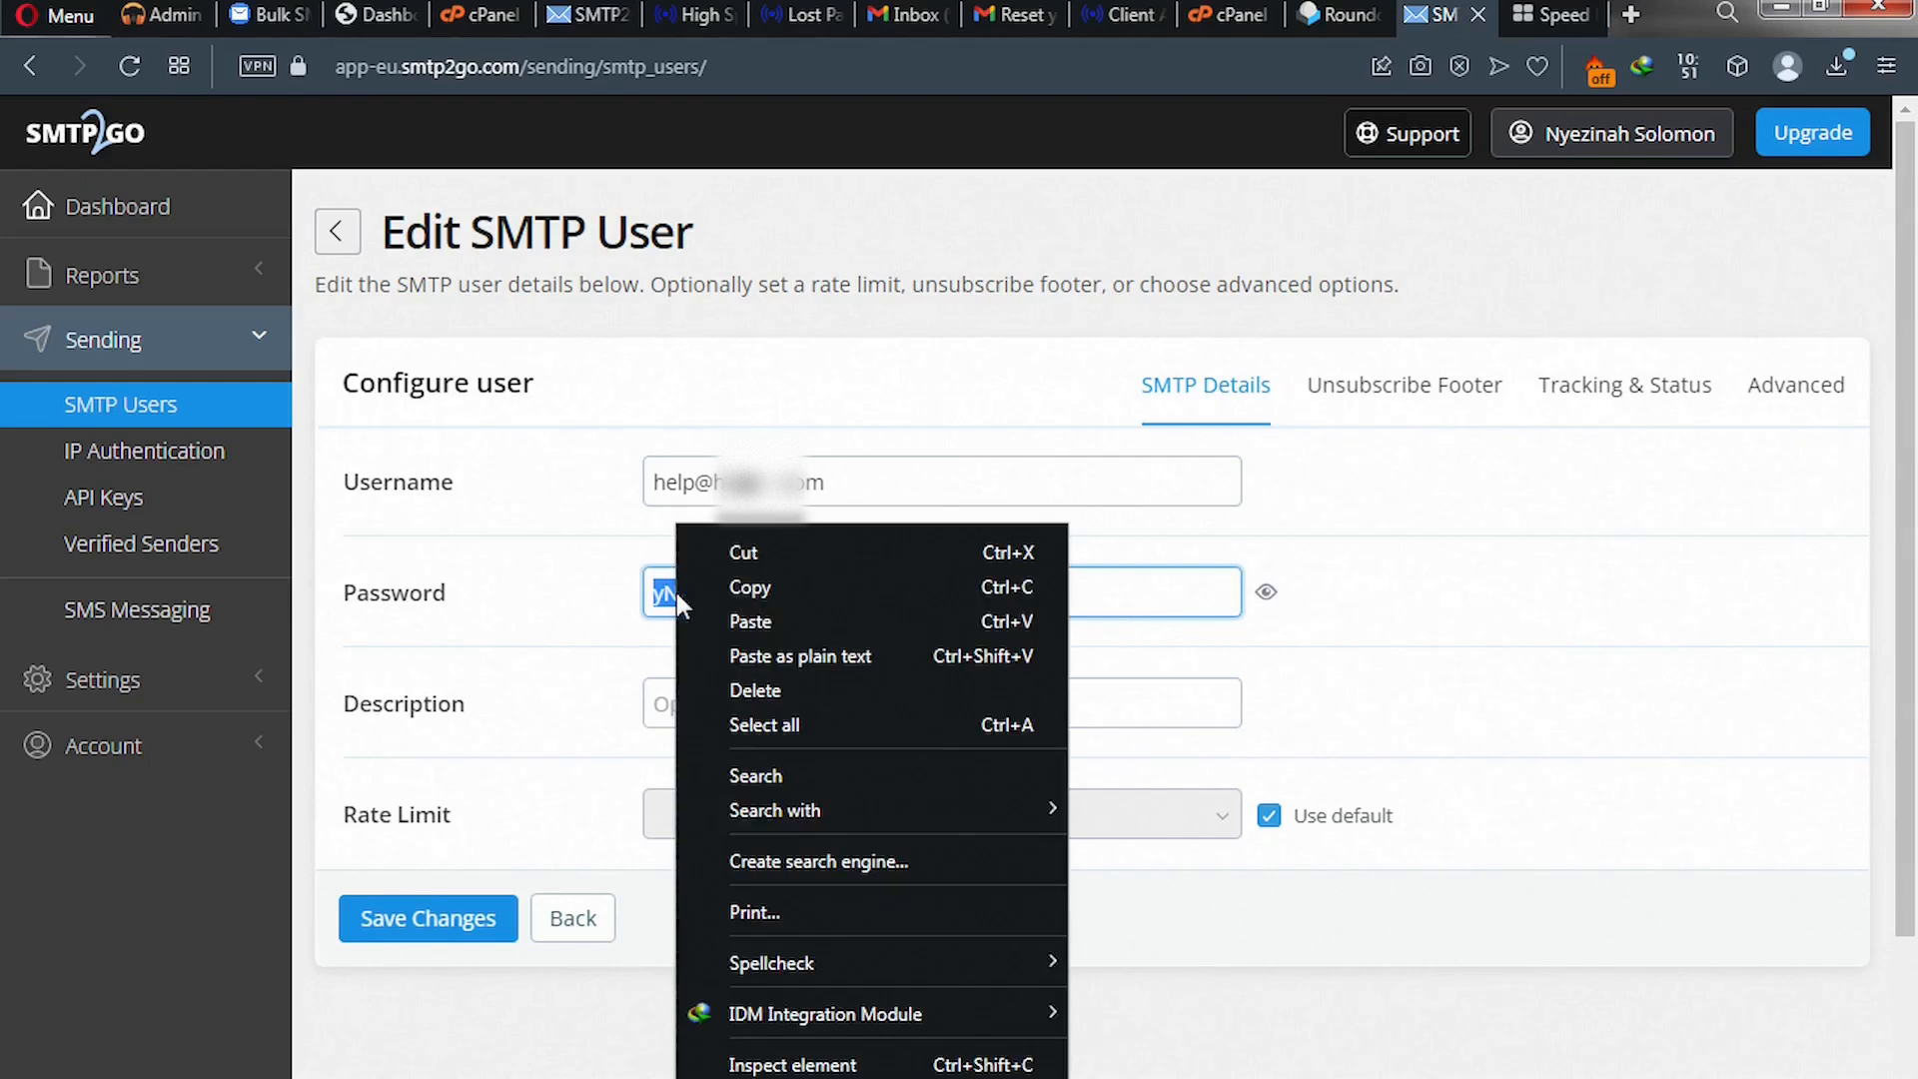
left_click(751, 585)
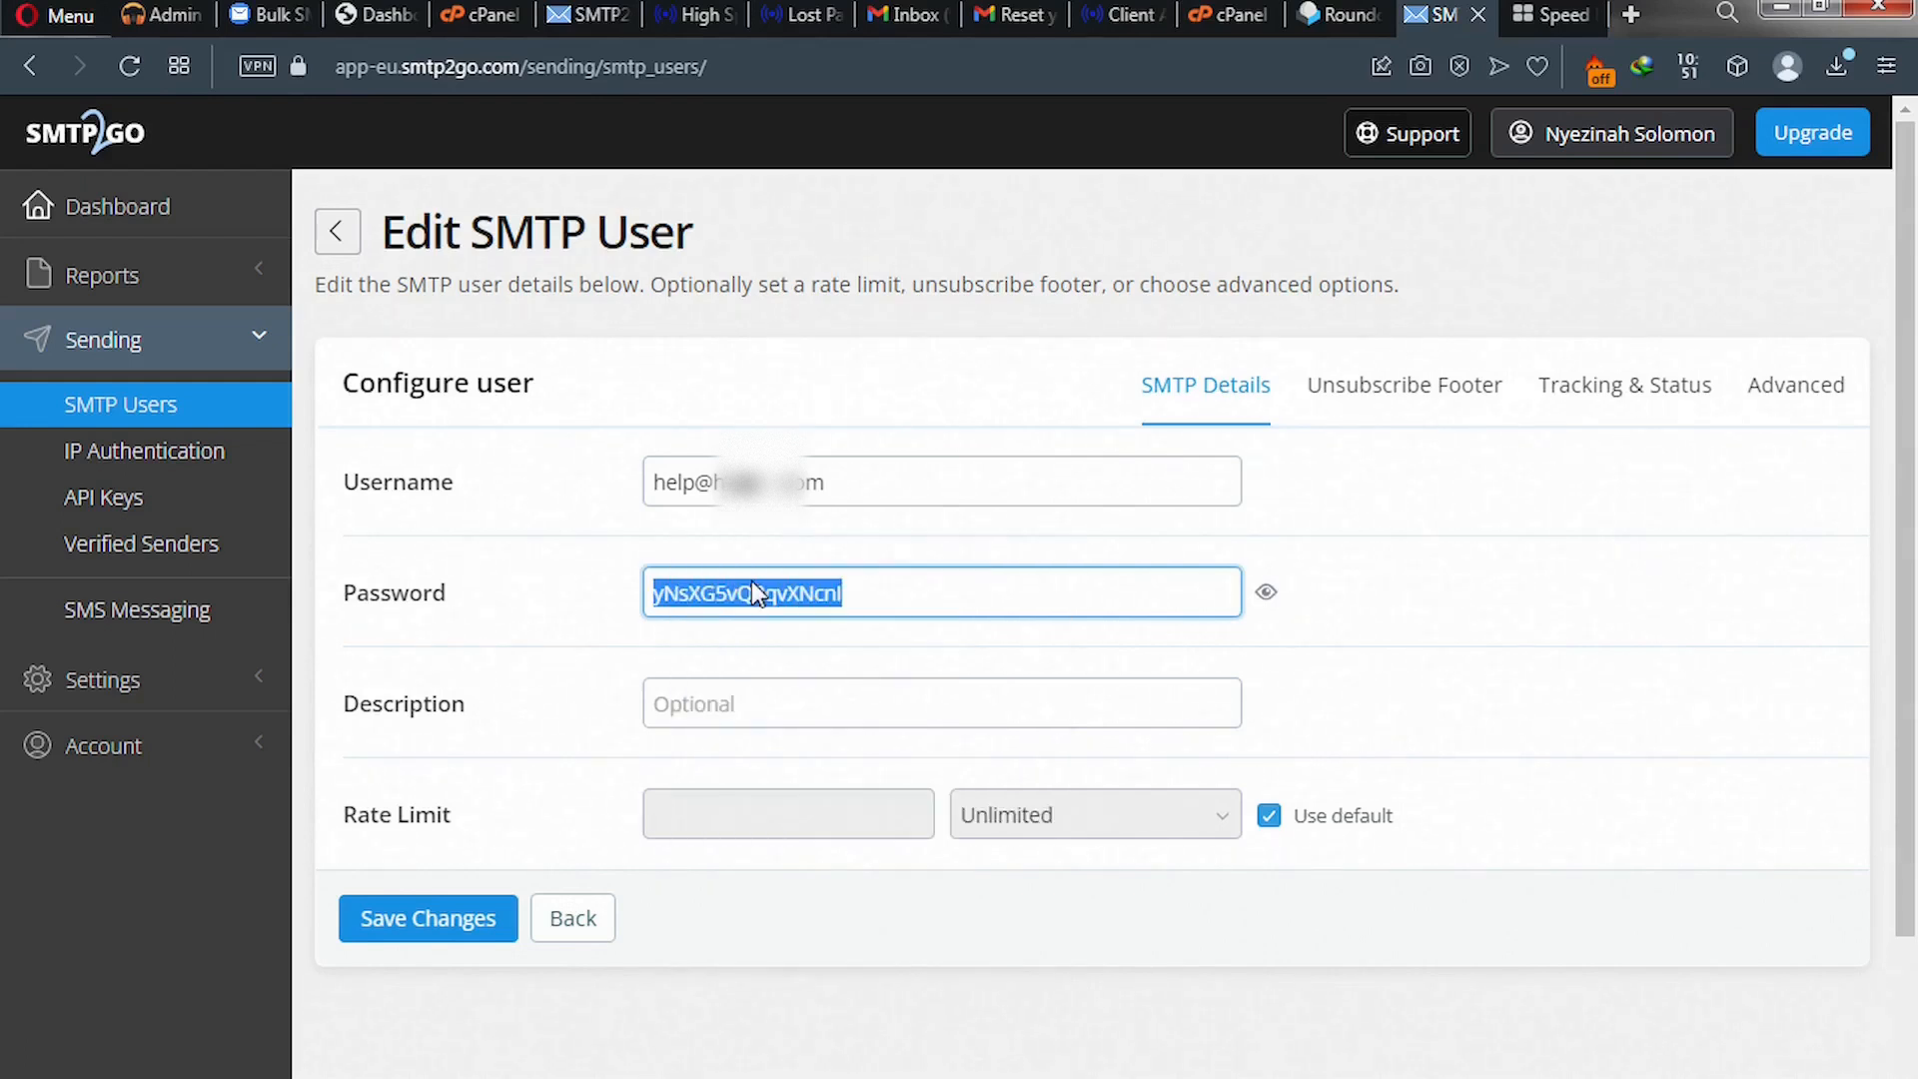
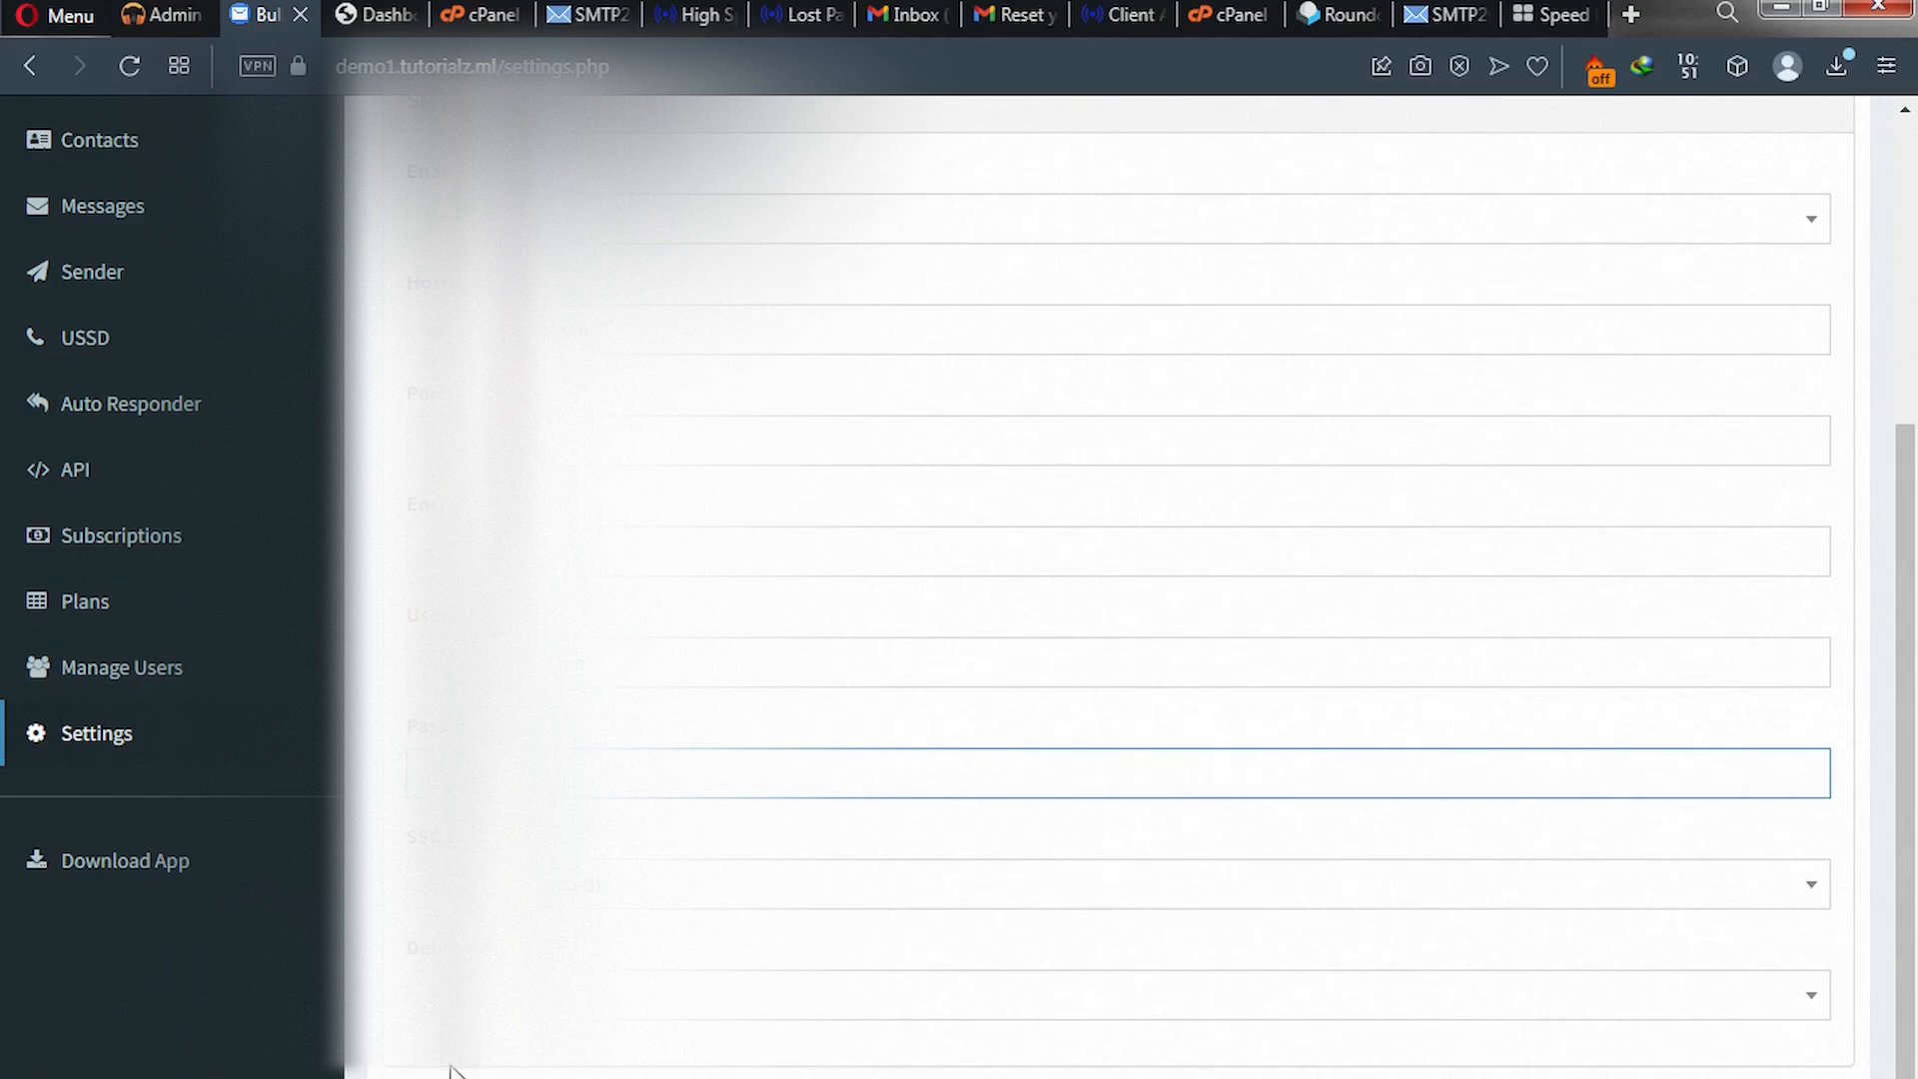
- Save the BulkSMS SMTP mail settings, confirmed by 'Settings saved successfully.'
scroll(451, 1070, "down", 1)
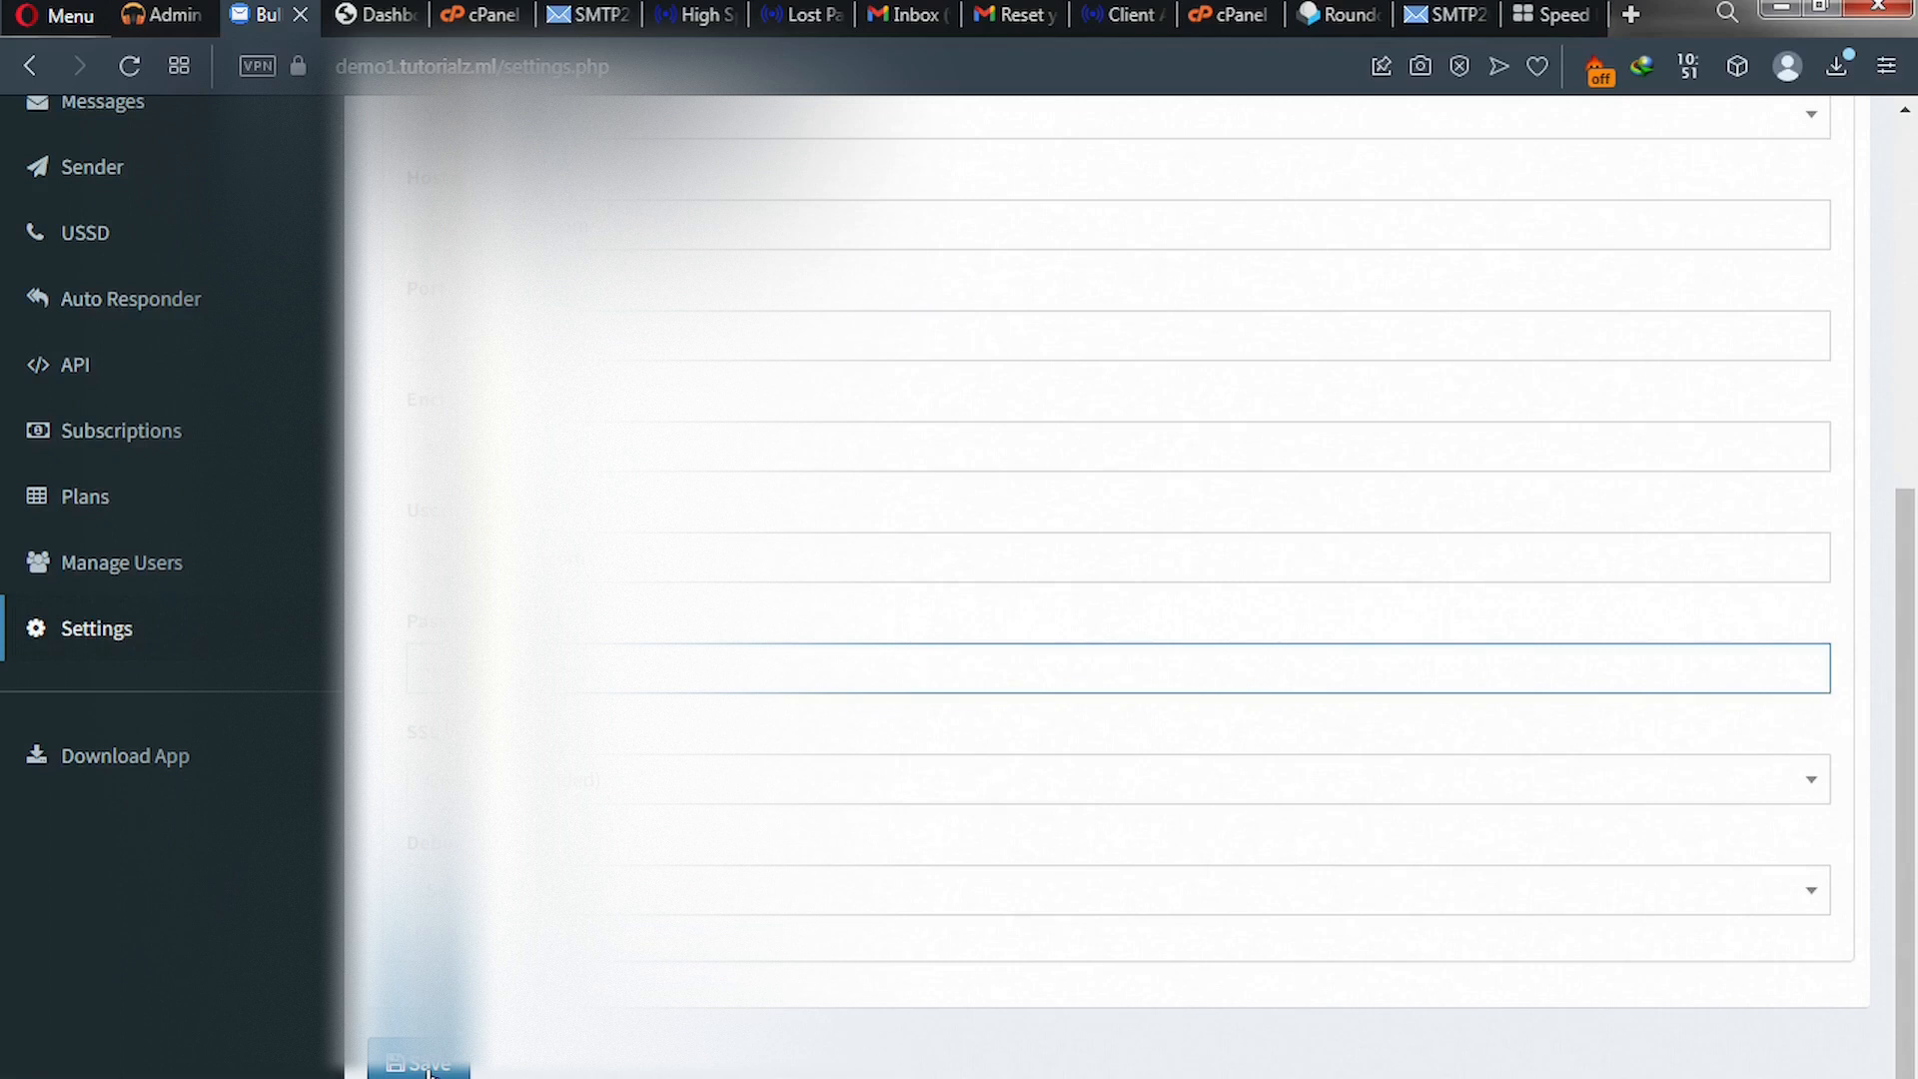
left_click(427, 1067)
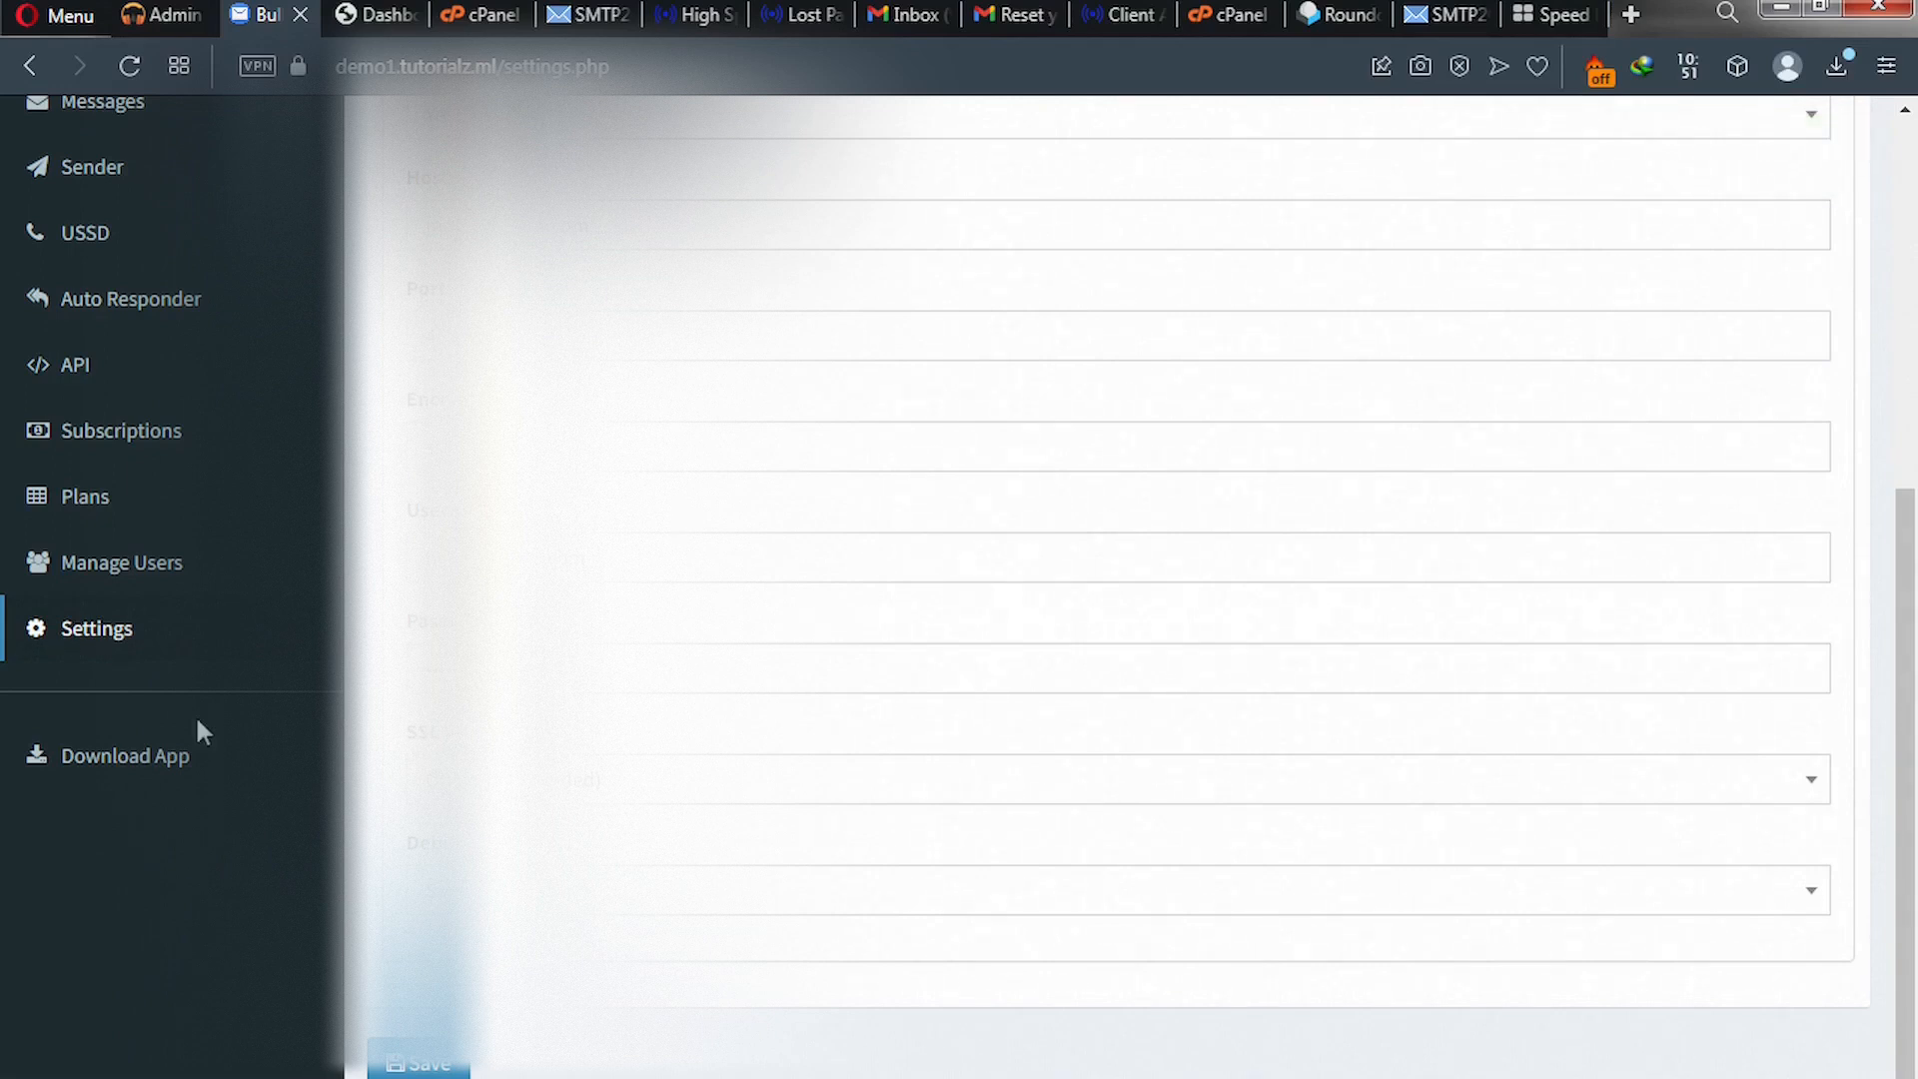
scroll(197, 717, "up", 5)
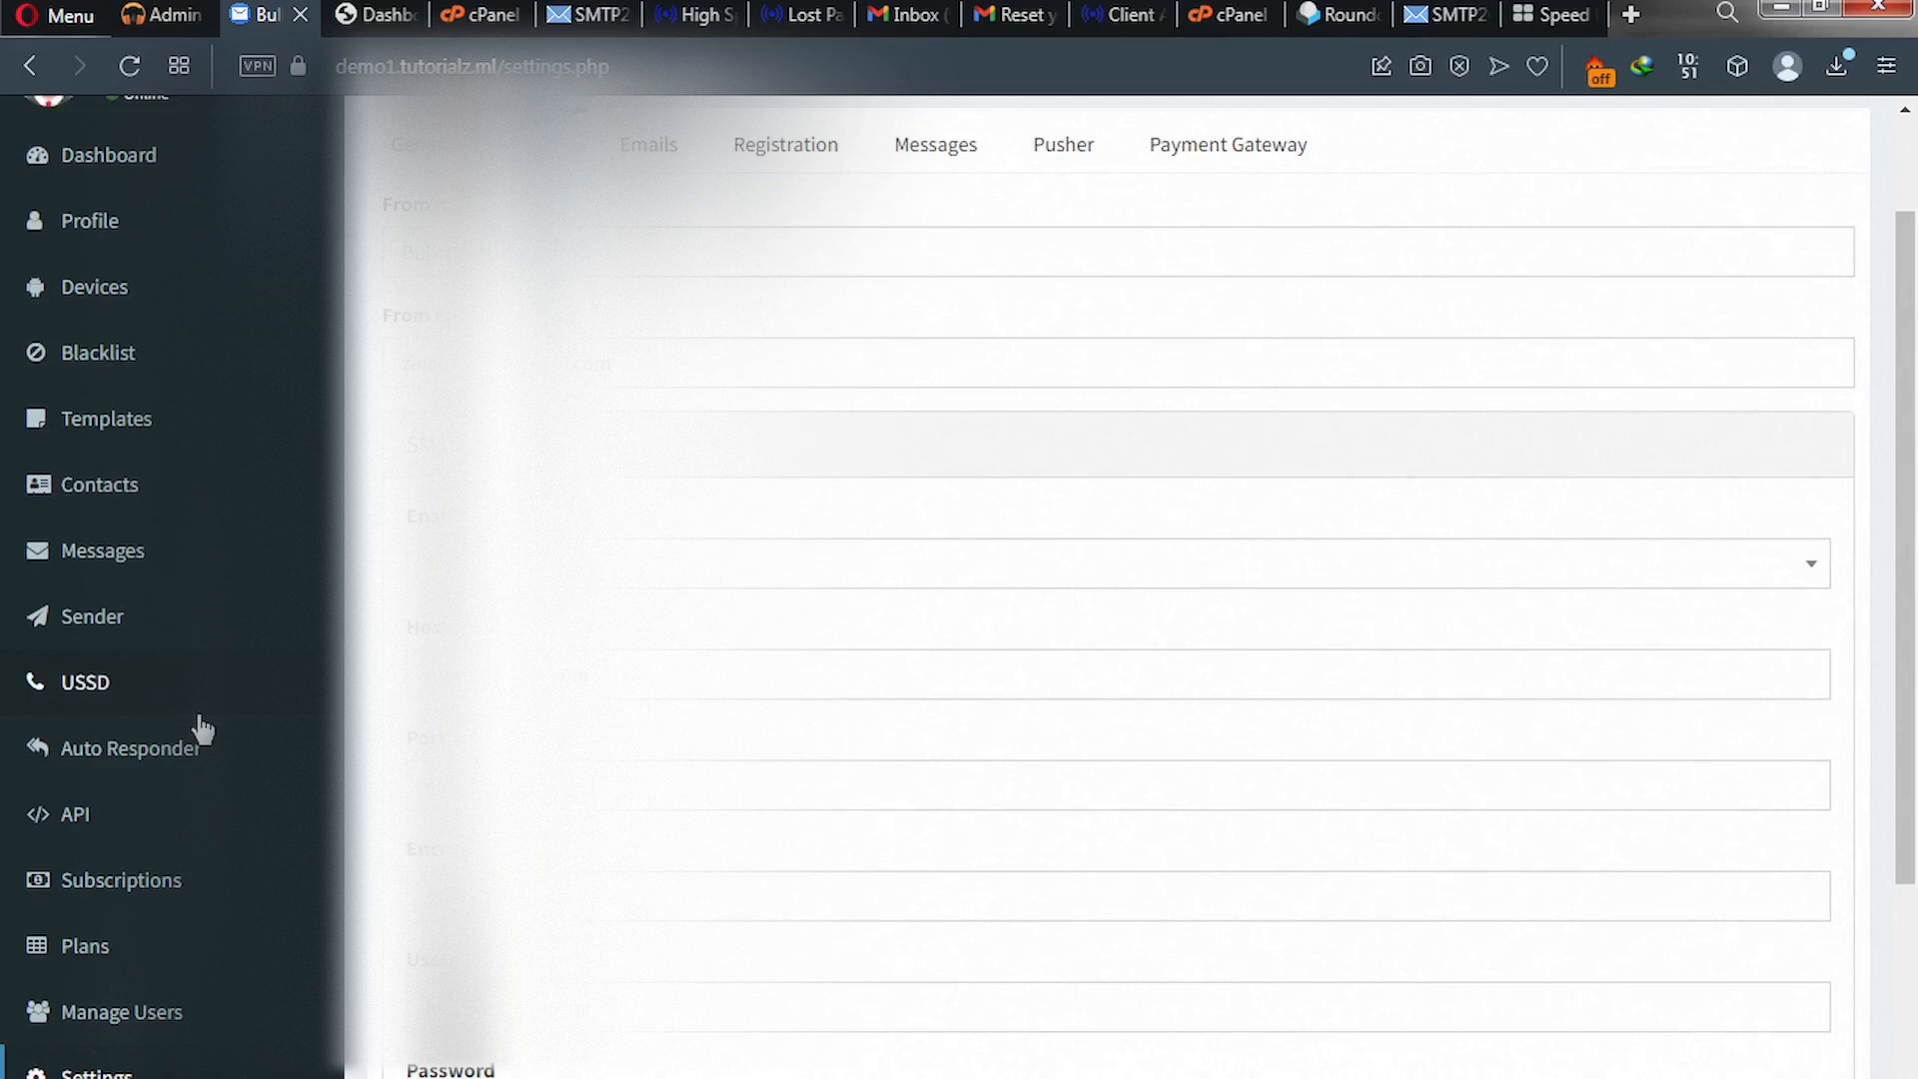
- Clear the From email address and refill it with the suggested SMTP username address
double_click(620, 360)
left_click_drag(358, 353, 361, 364)
key("BackSpace")
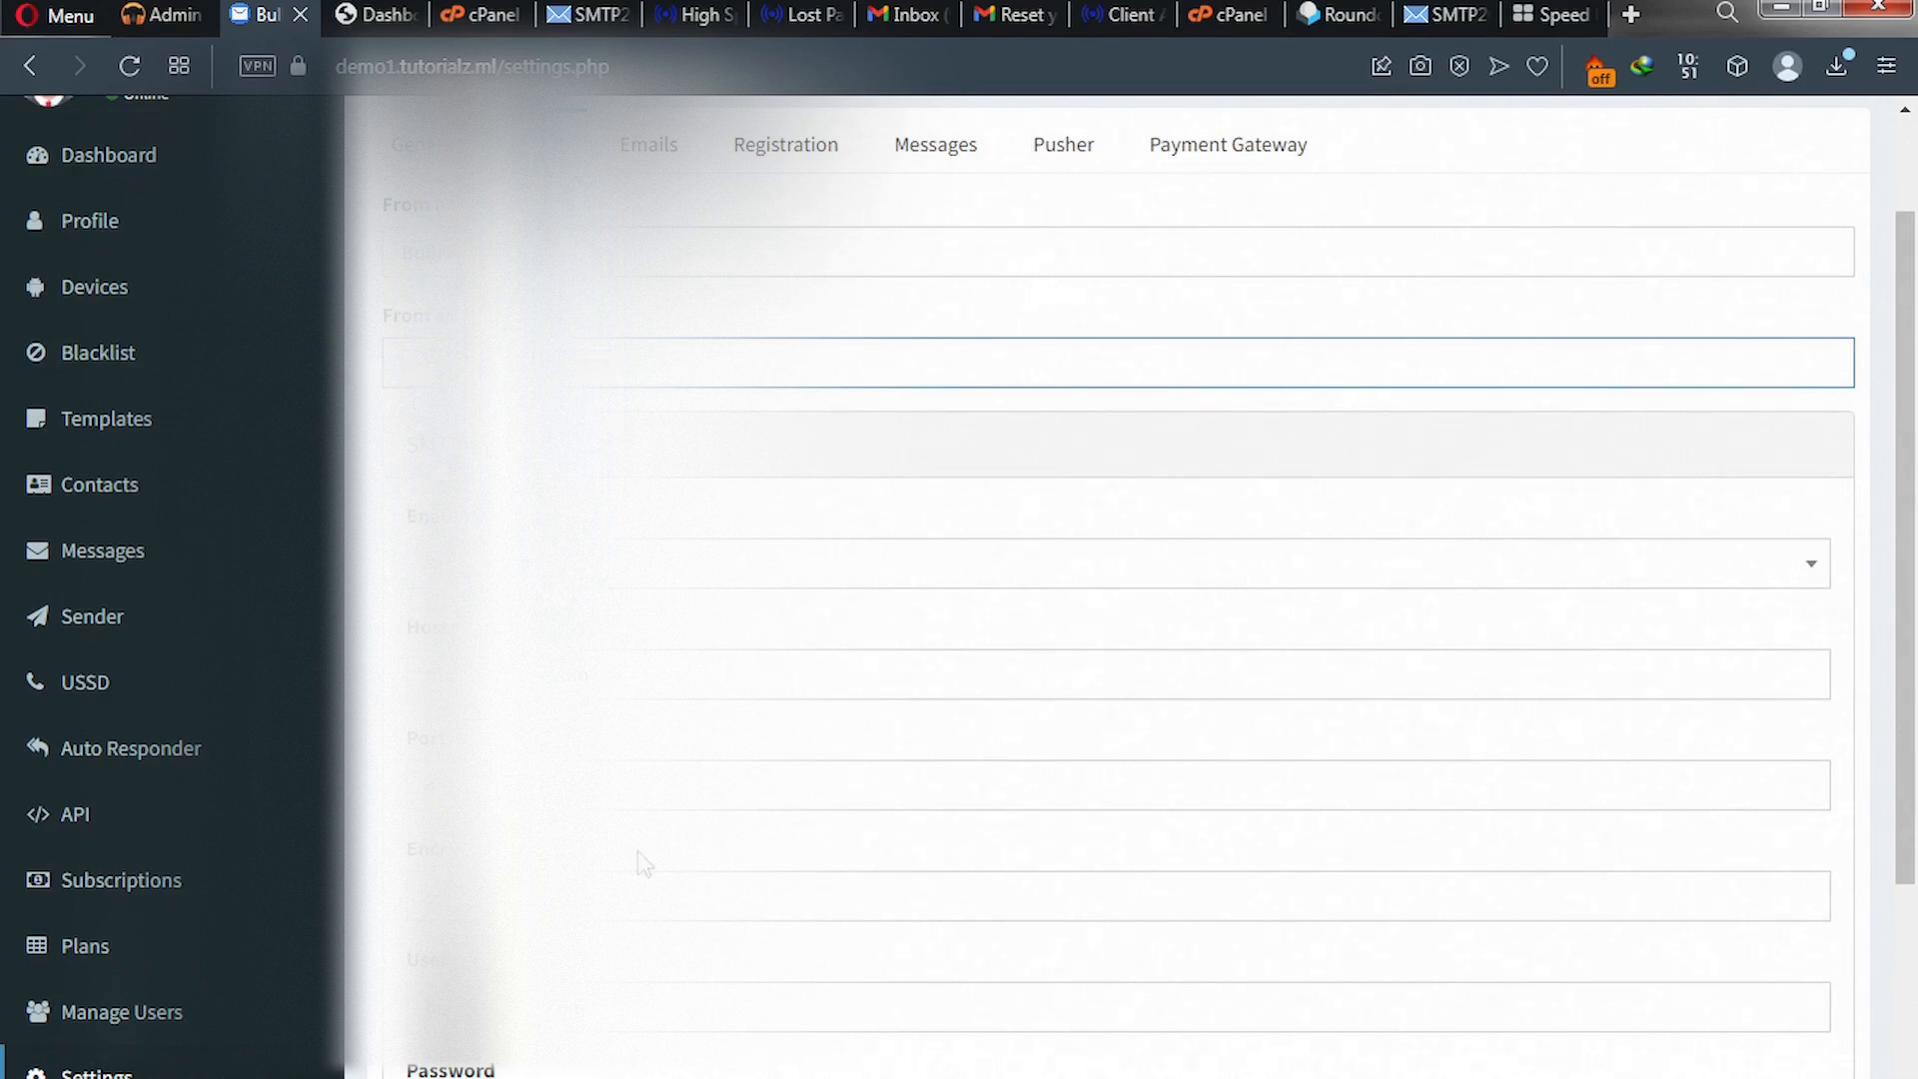
left_click(609, 1010)
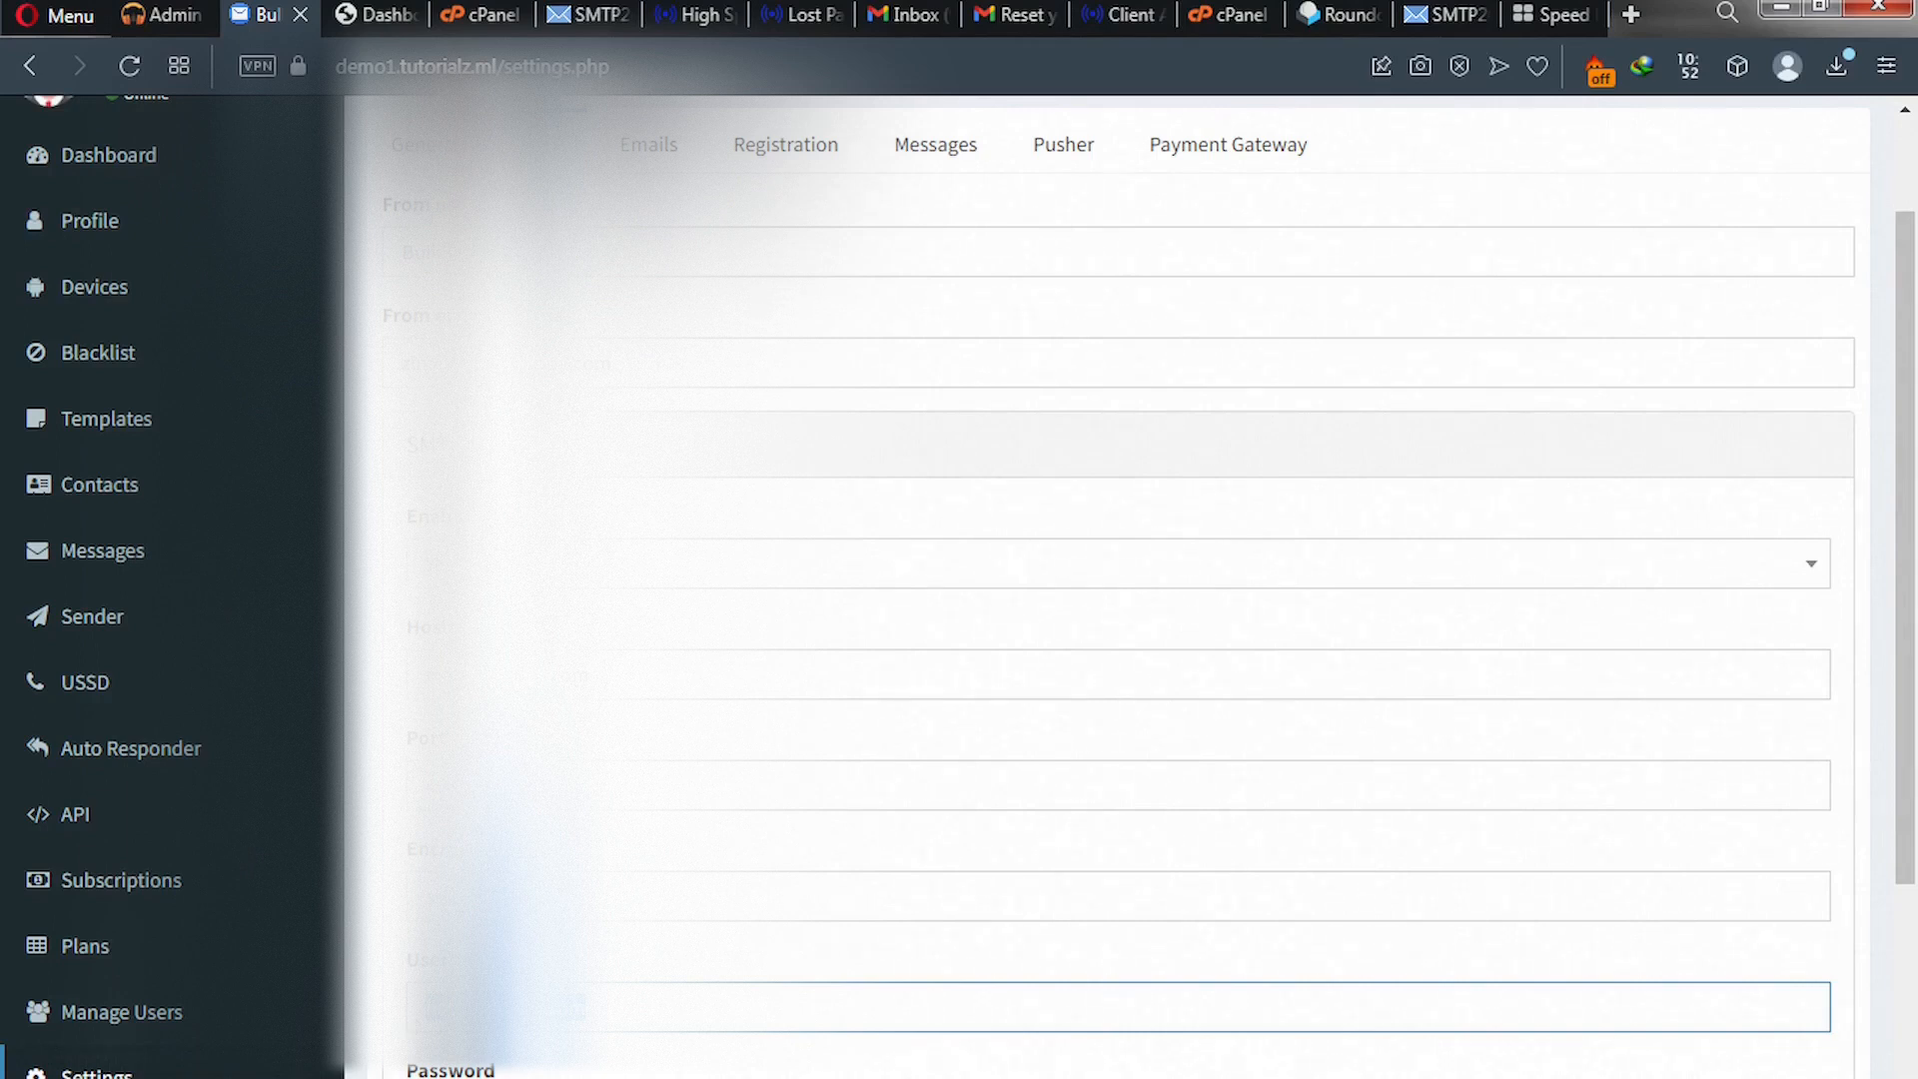
left_click(403, 363)
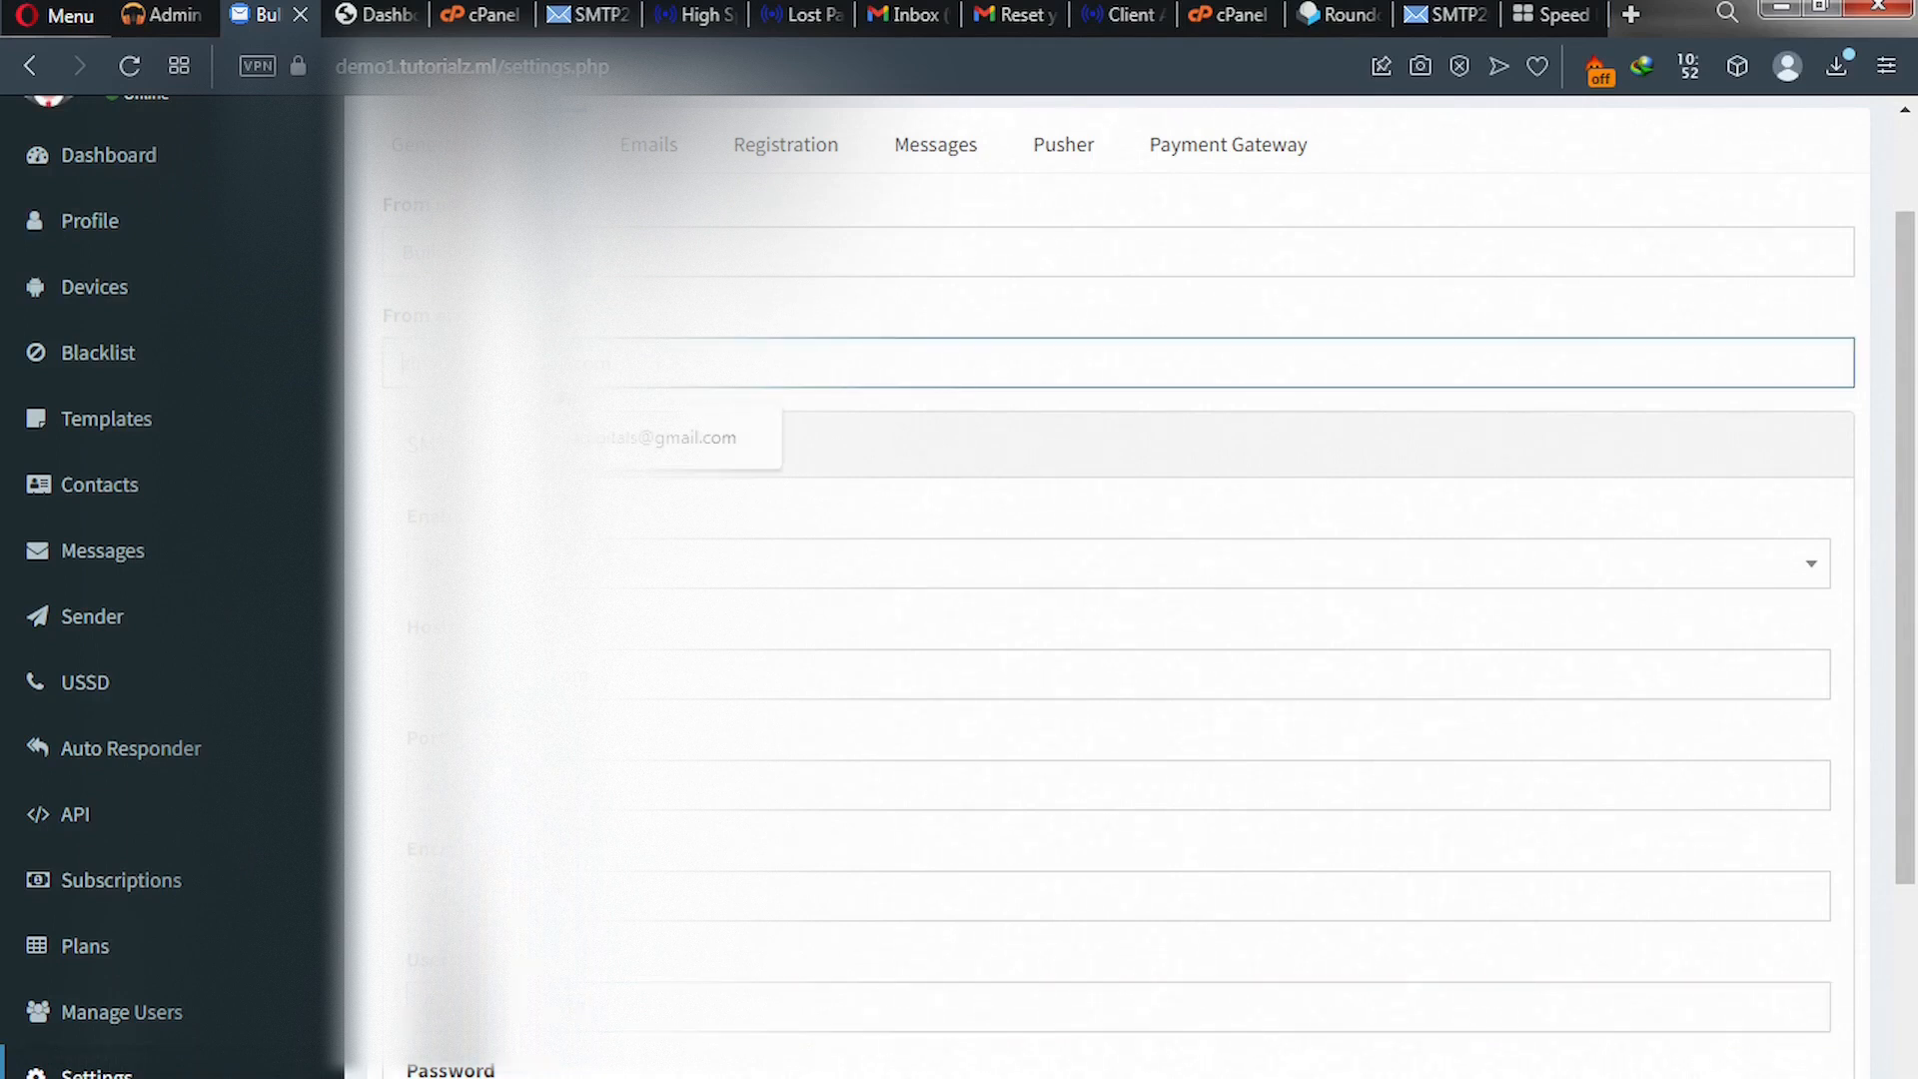
key("Delete")
- Select all the text in the first From field
left_click(519, 252)
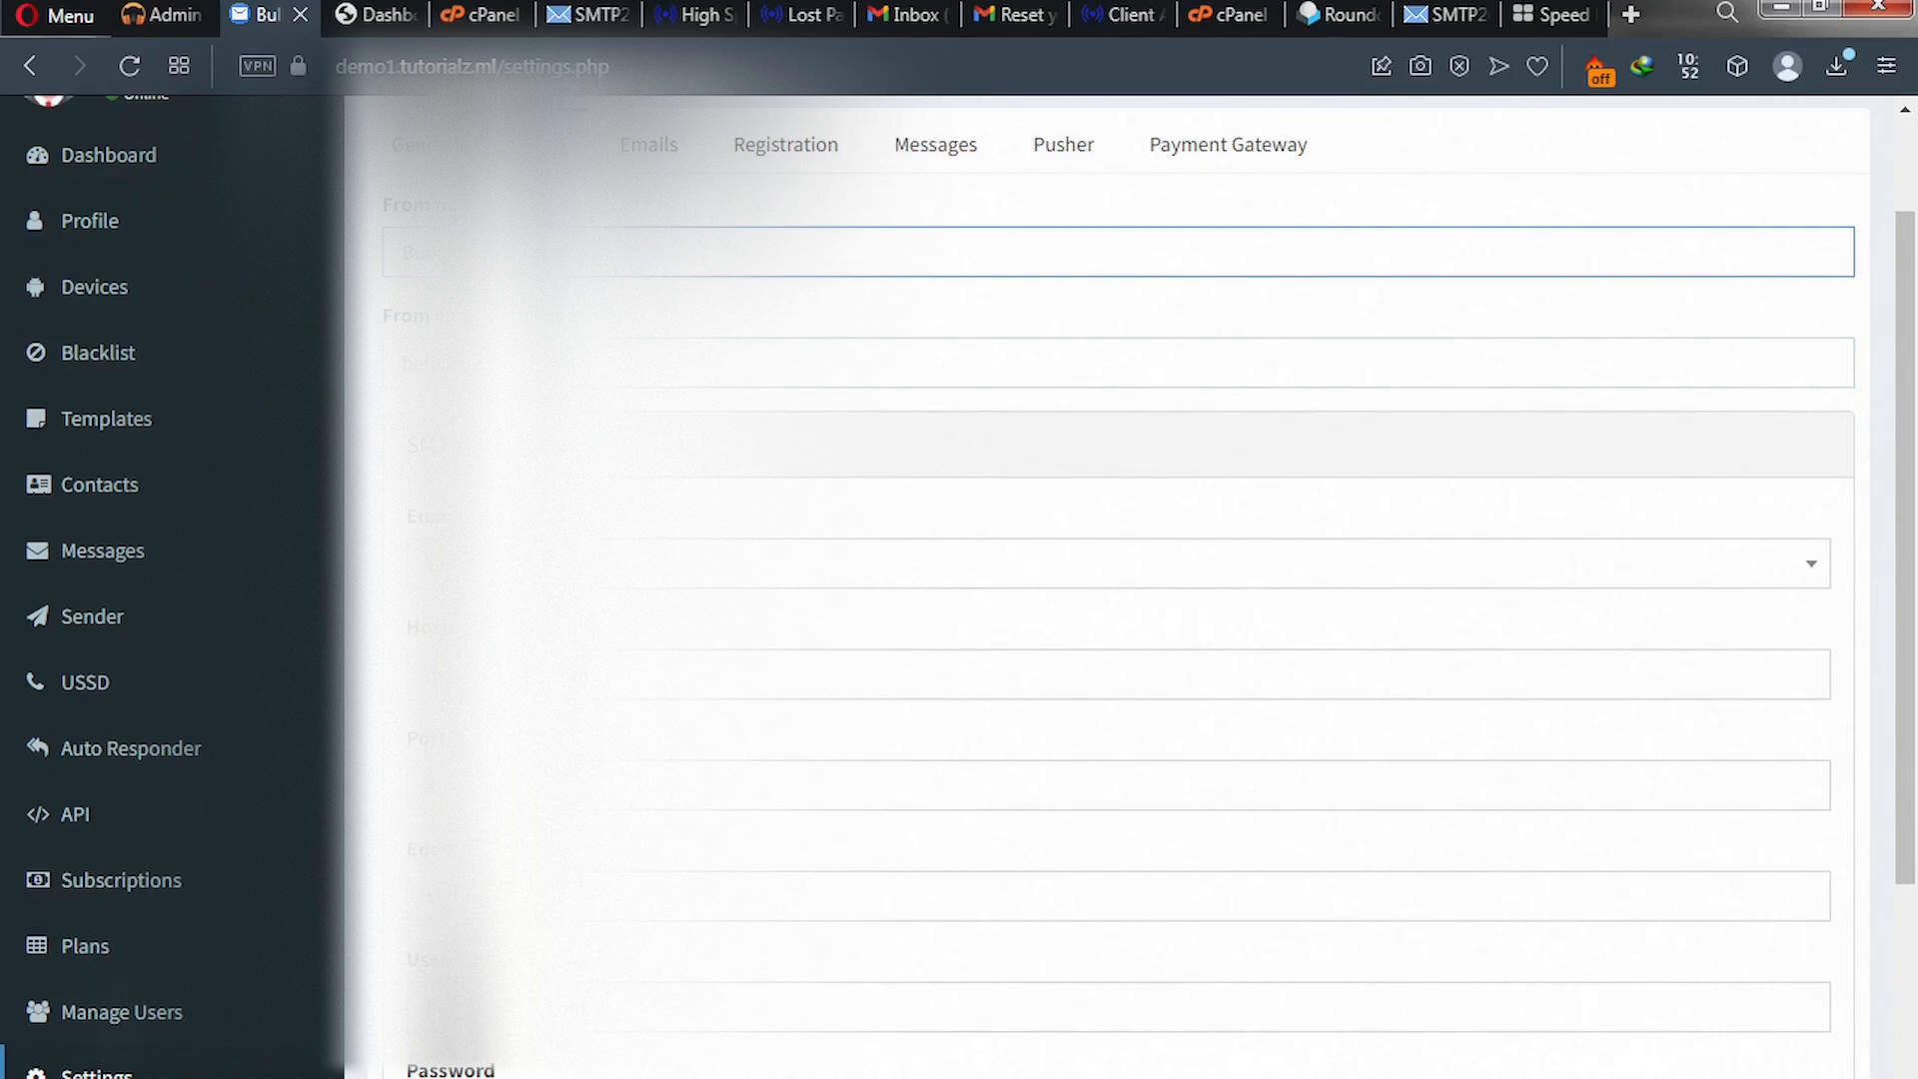
key("ctrl+a")
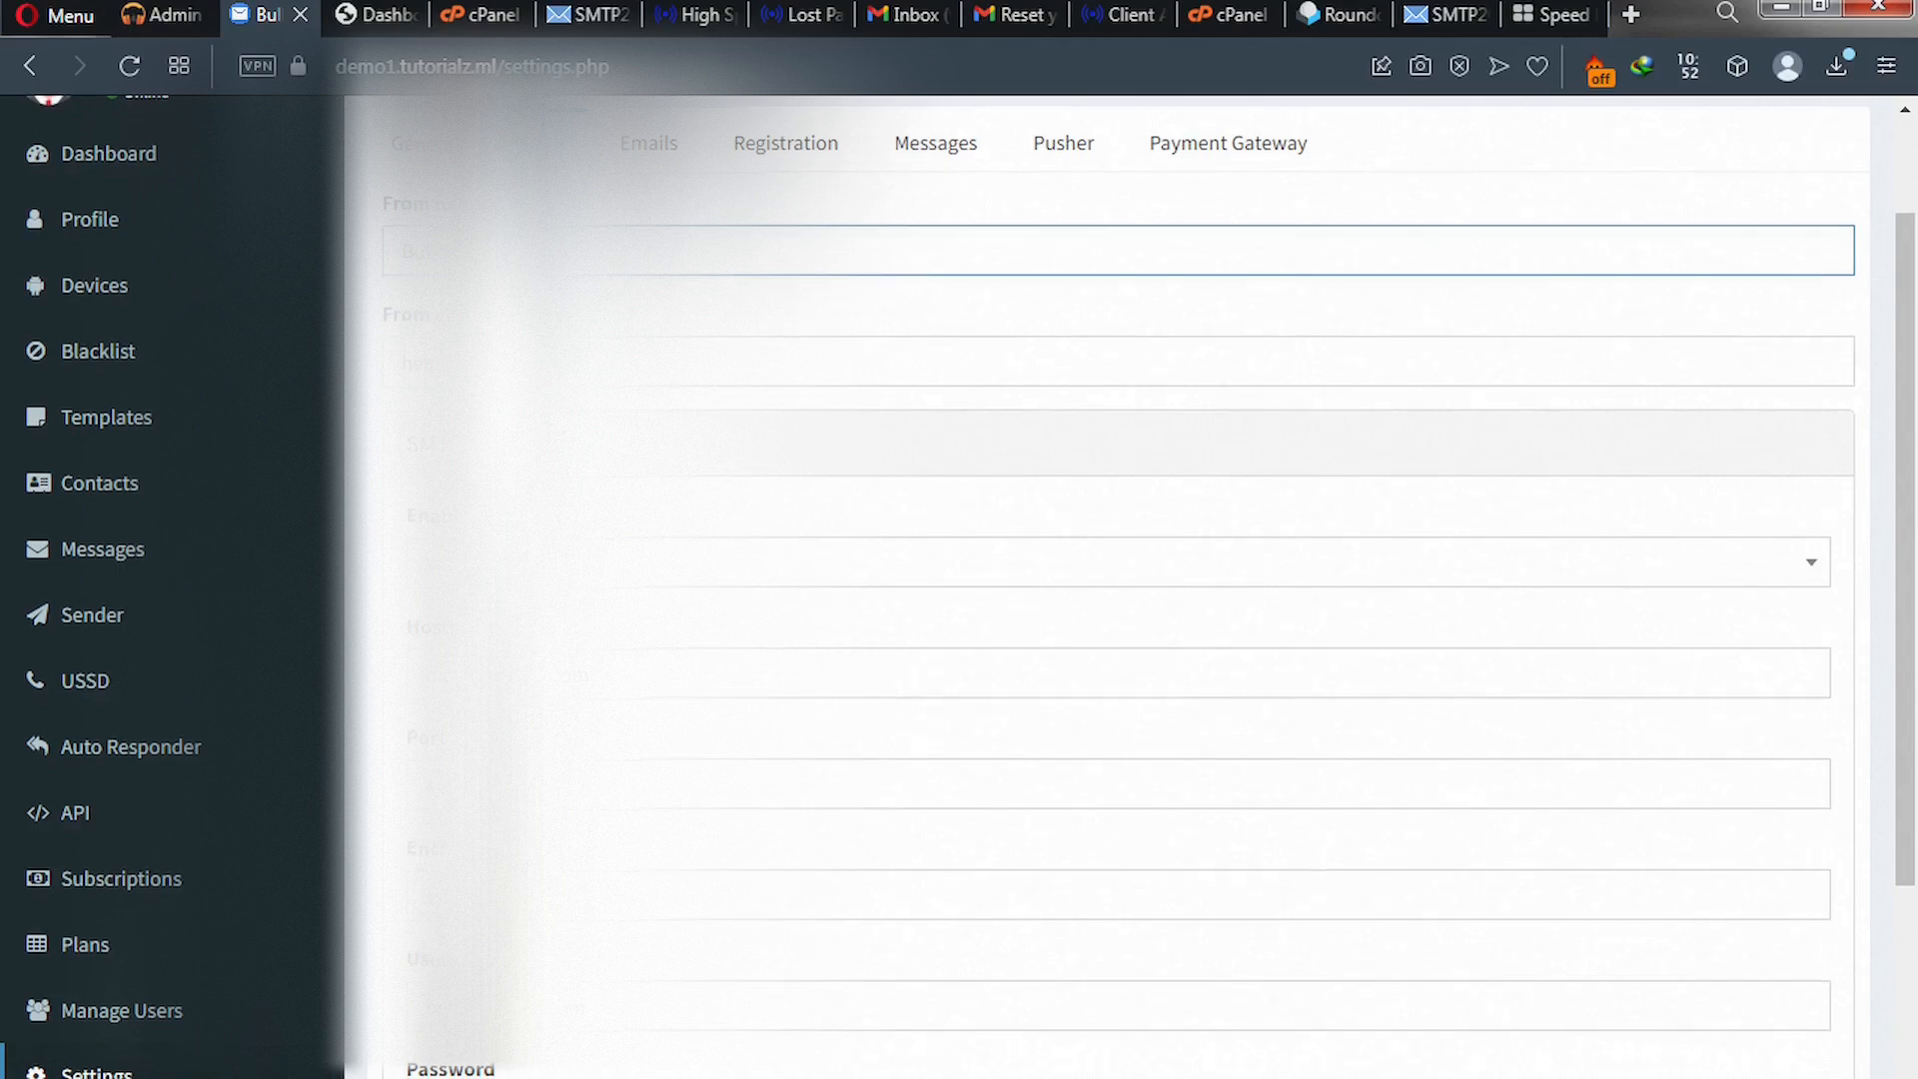
scroll(1099, 599, "down", 4)
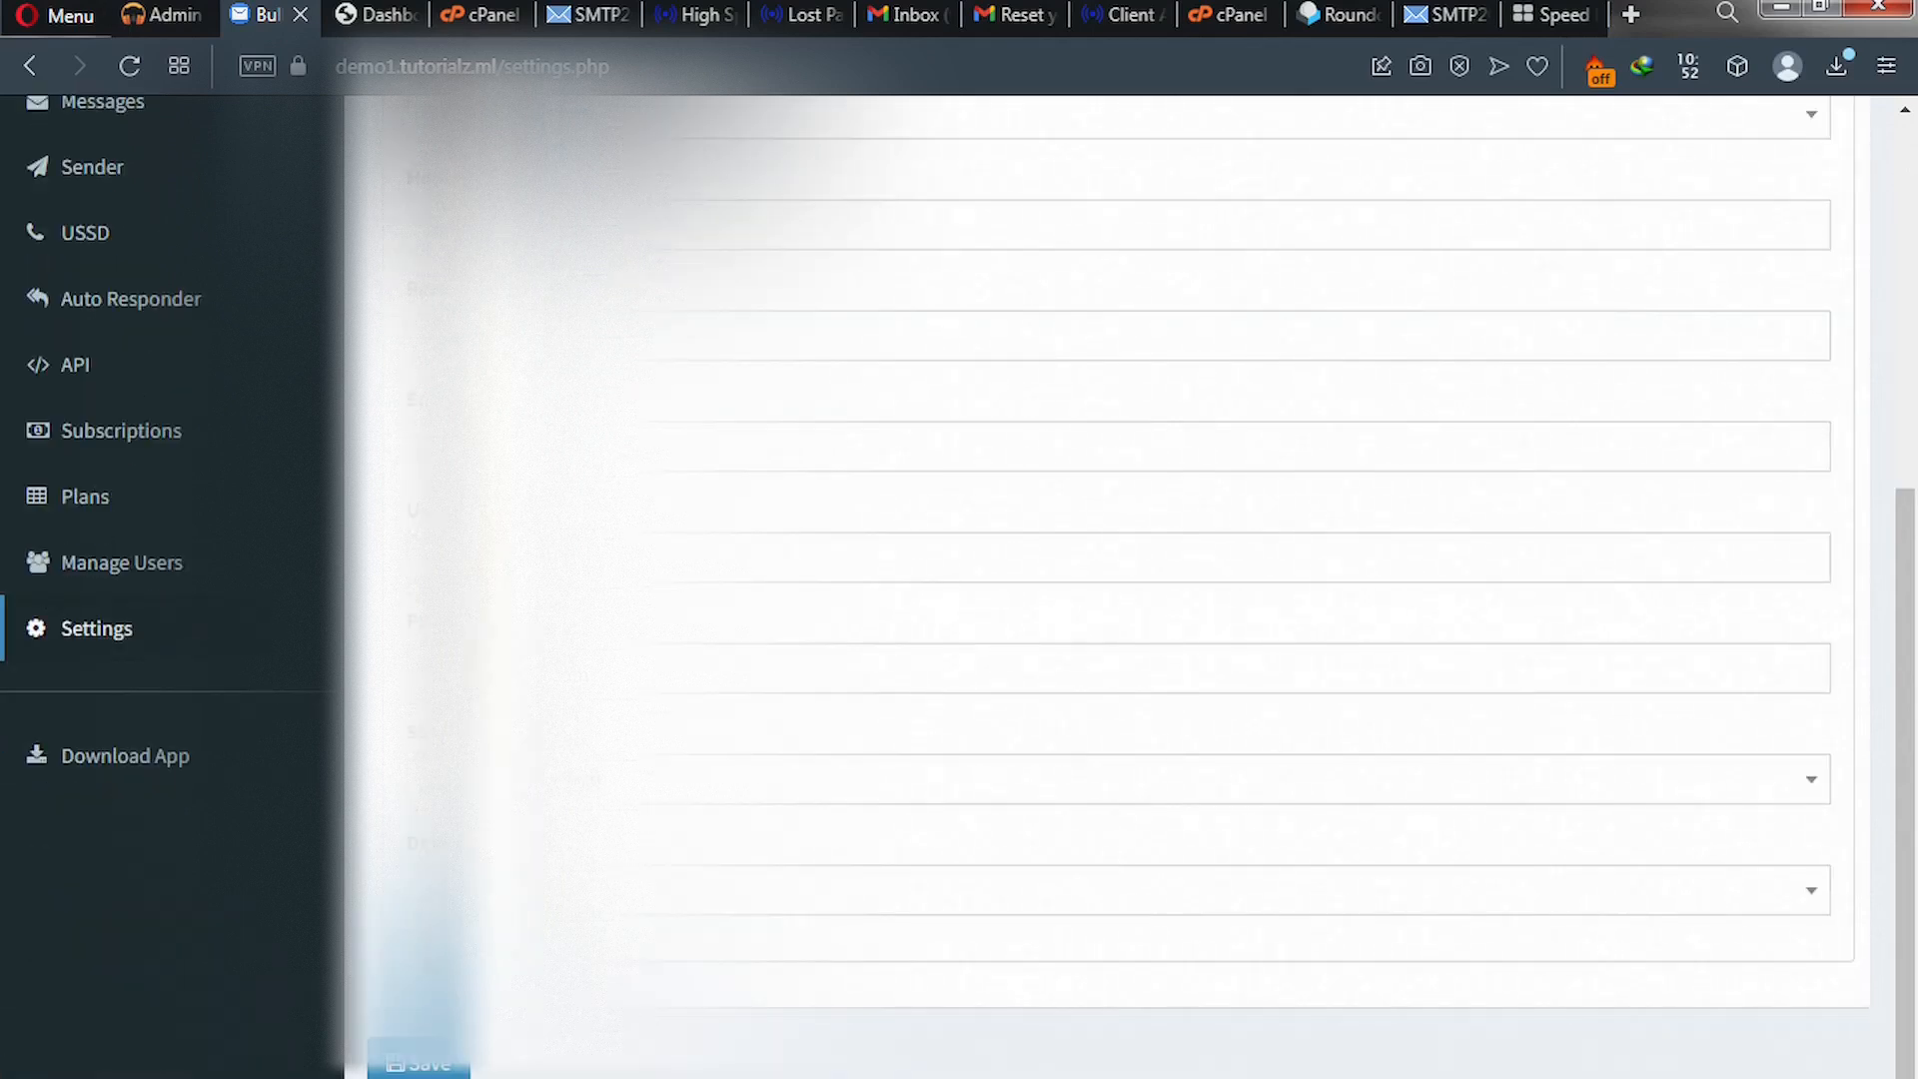
- Submit the updated From email settings with Save and return to the top of the page
left_click(443, 1067)
scroll(444, 999, "up", 5)
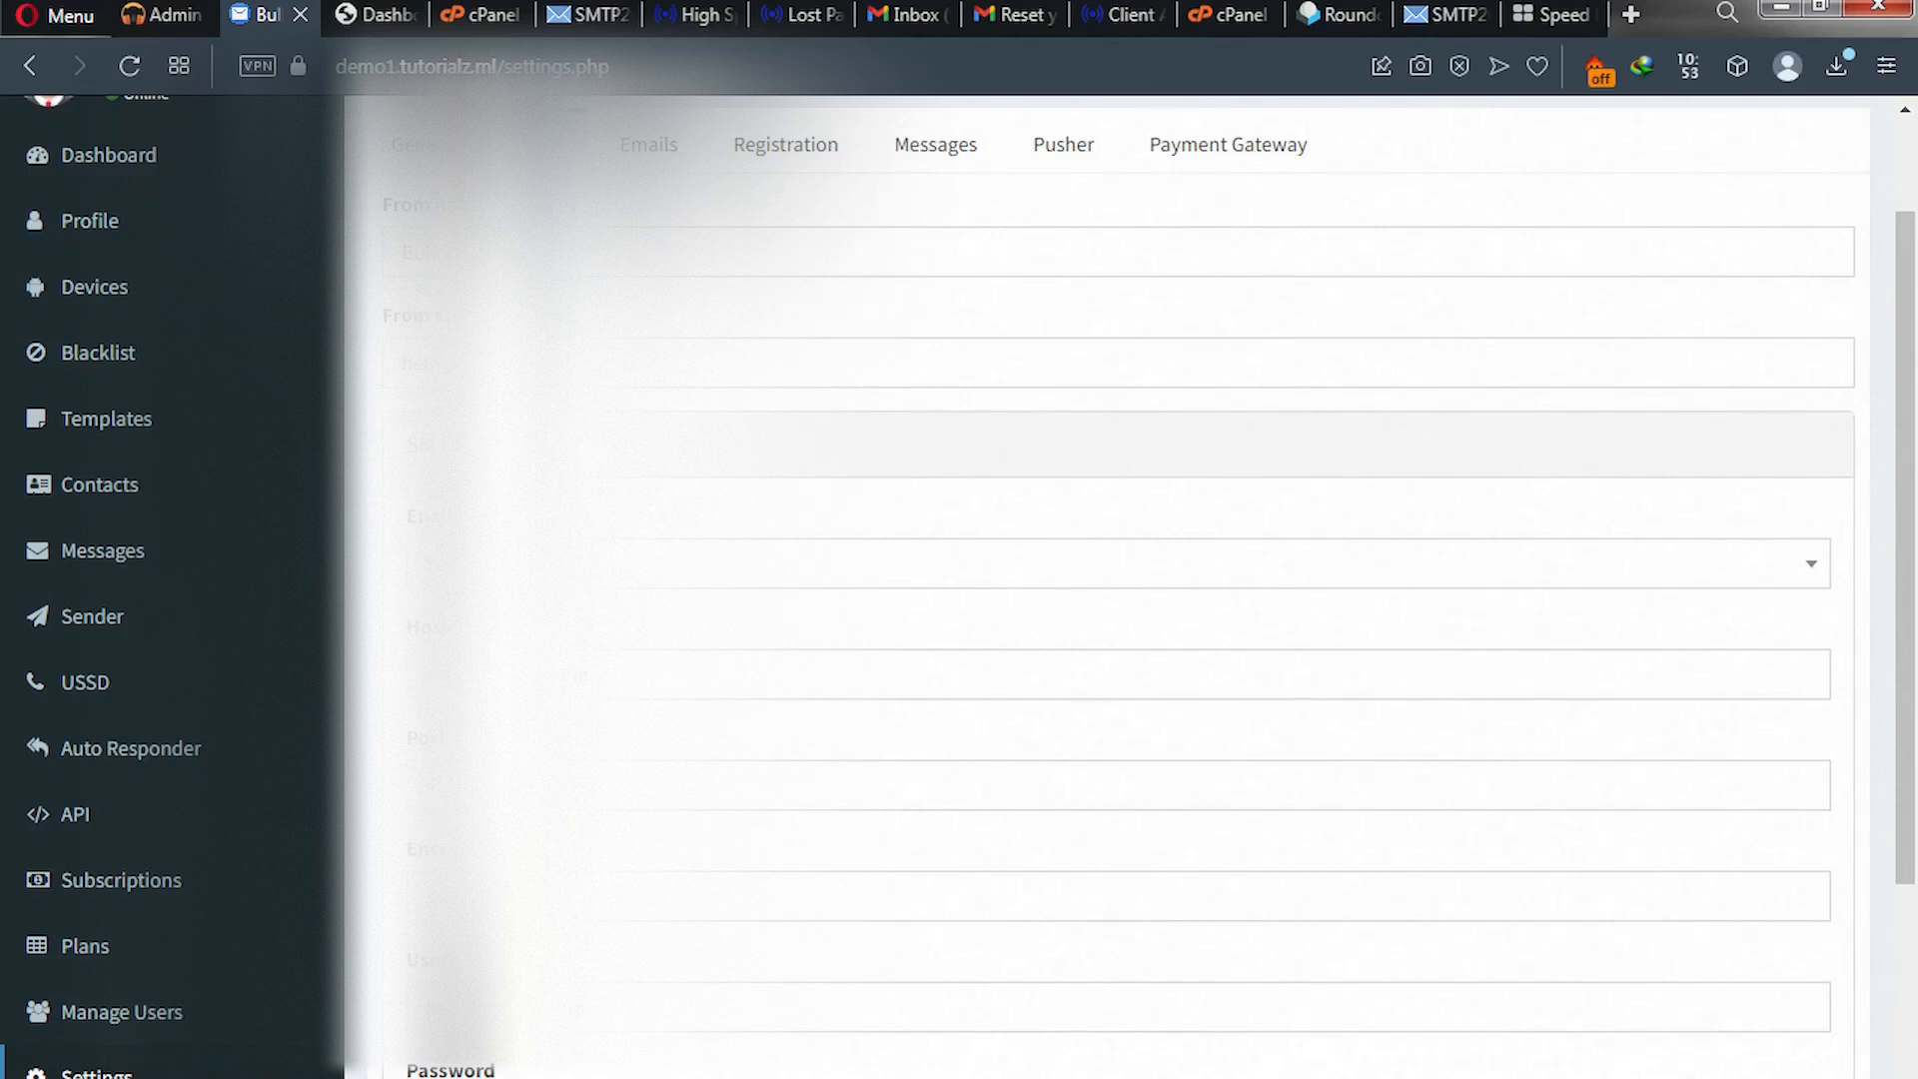
- From Plugins > Add New, search smtp2go, then install and activate SMTP2GO – Email Made Easy
left_click(374, 18)
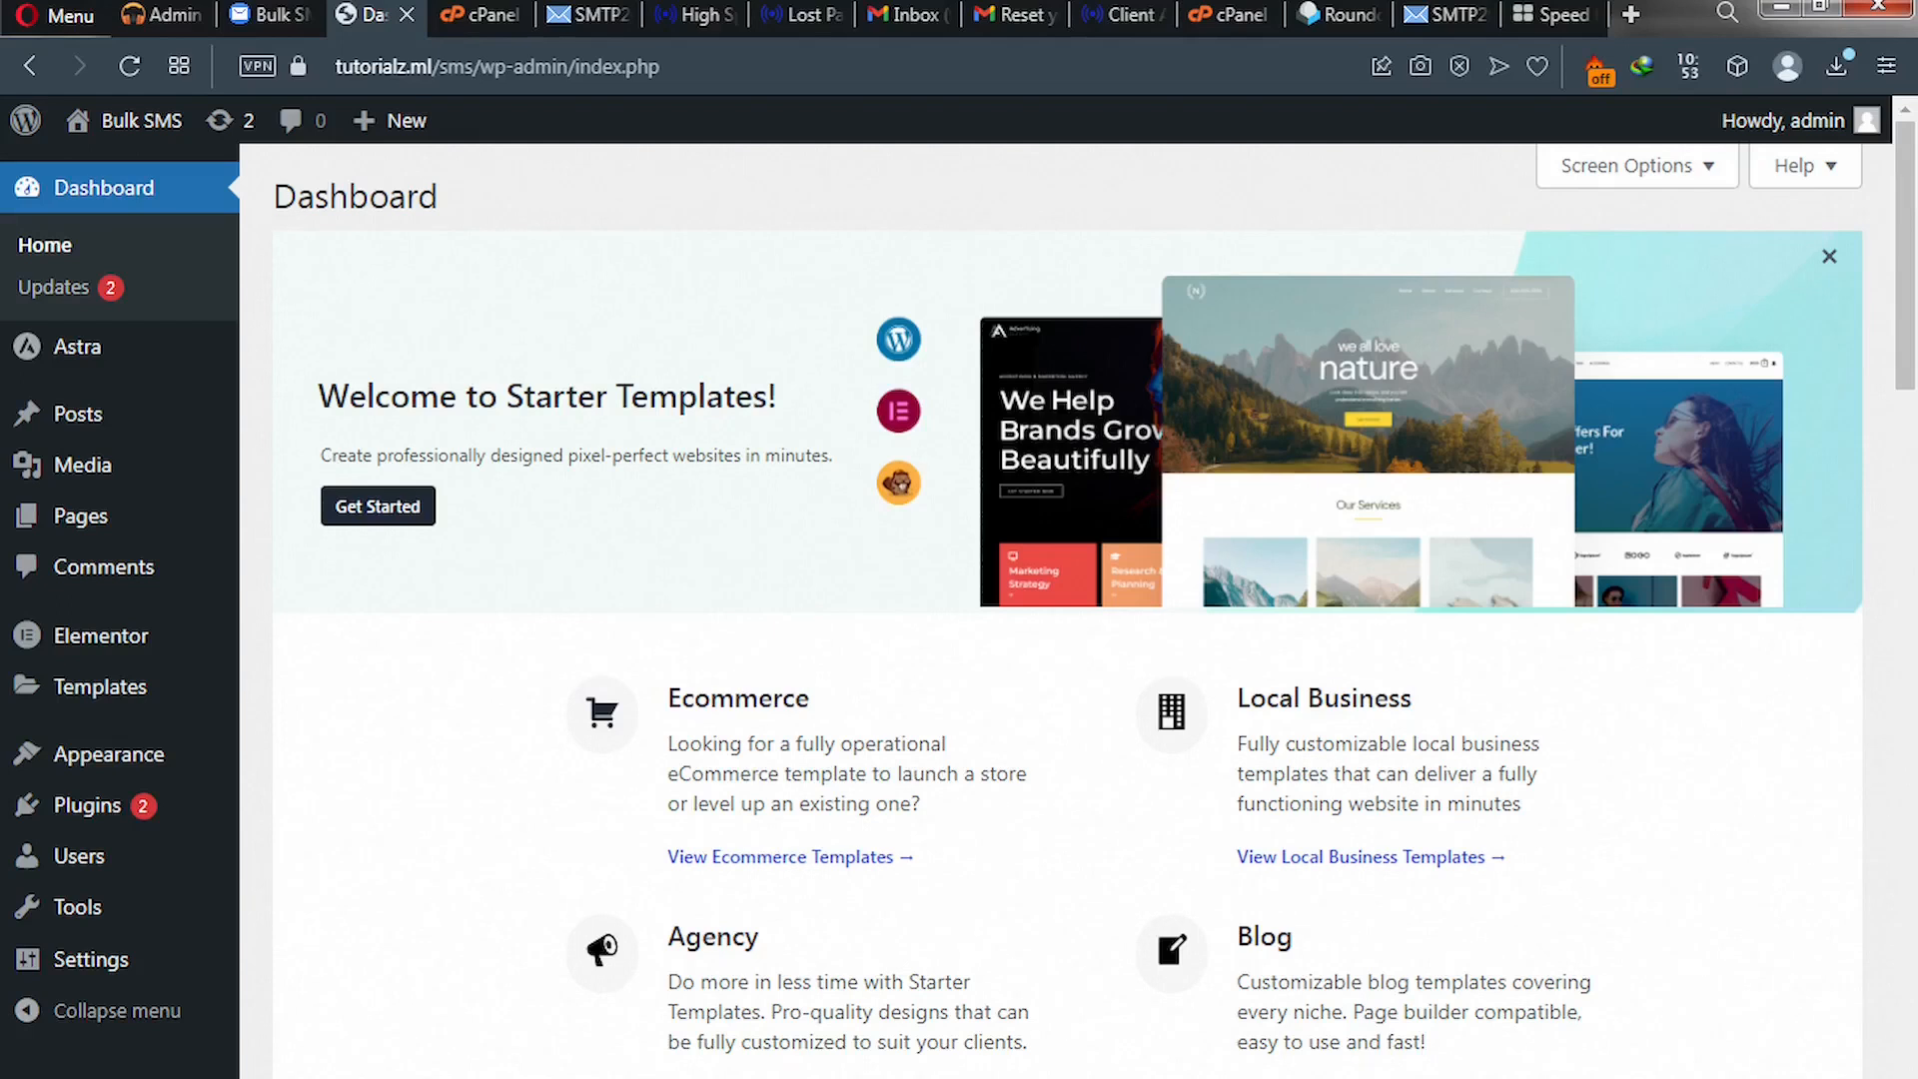
mouse_move(104, 813)
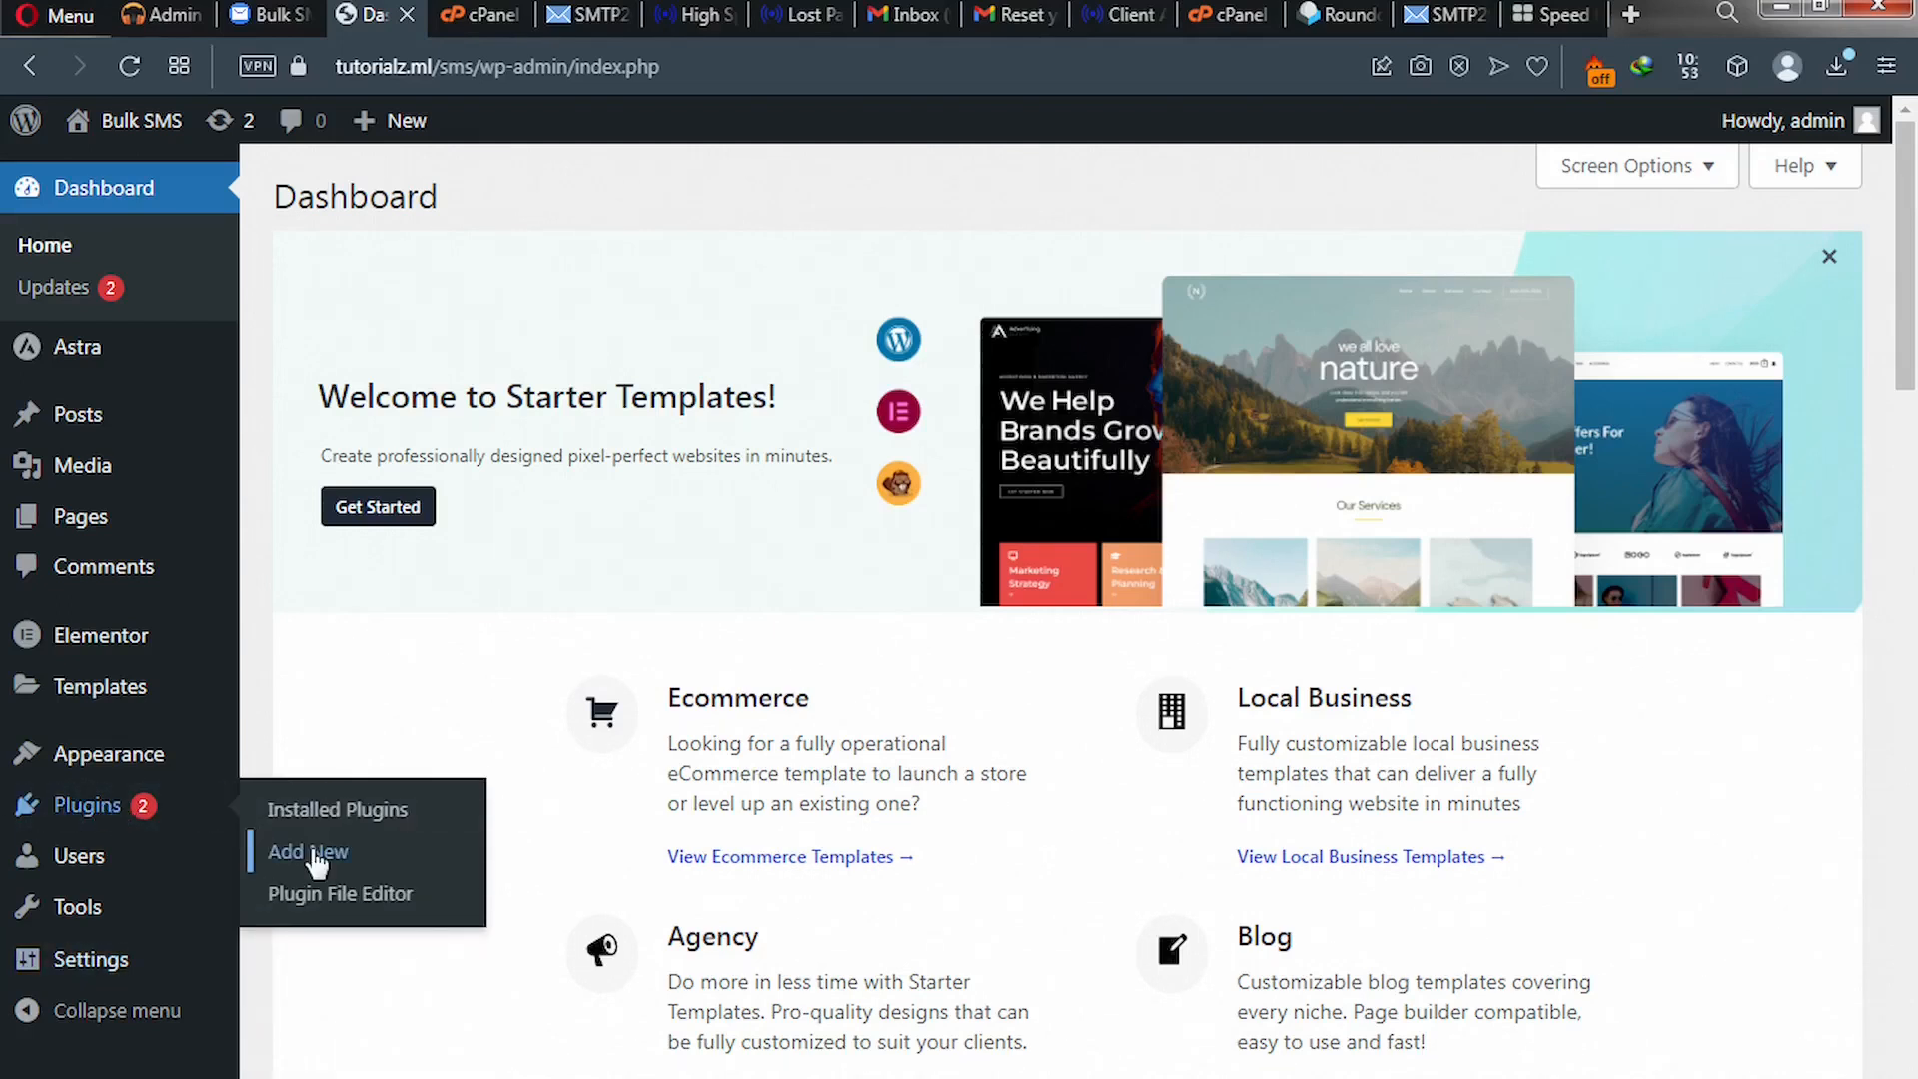
left_click(315, 855)
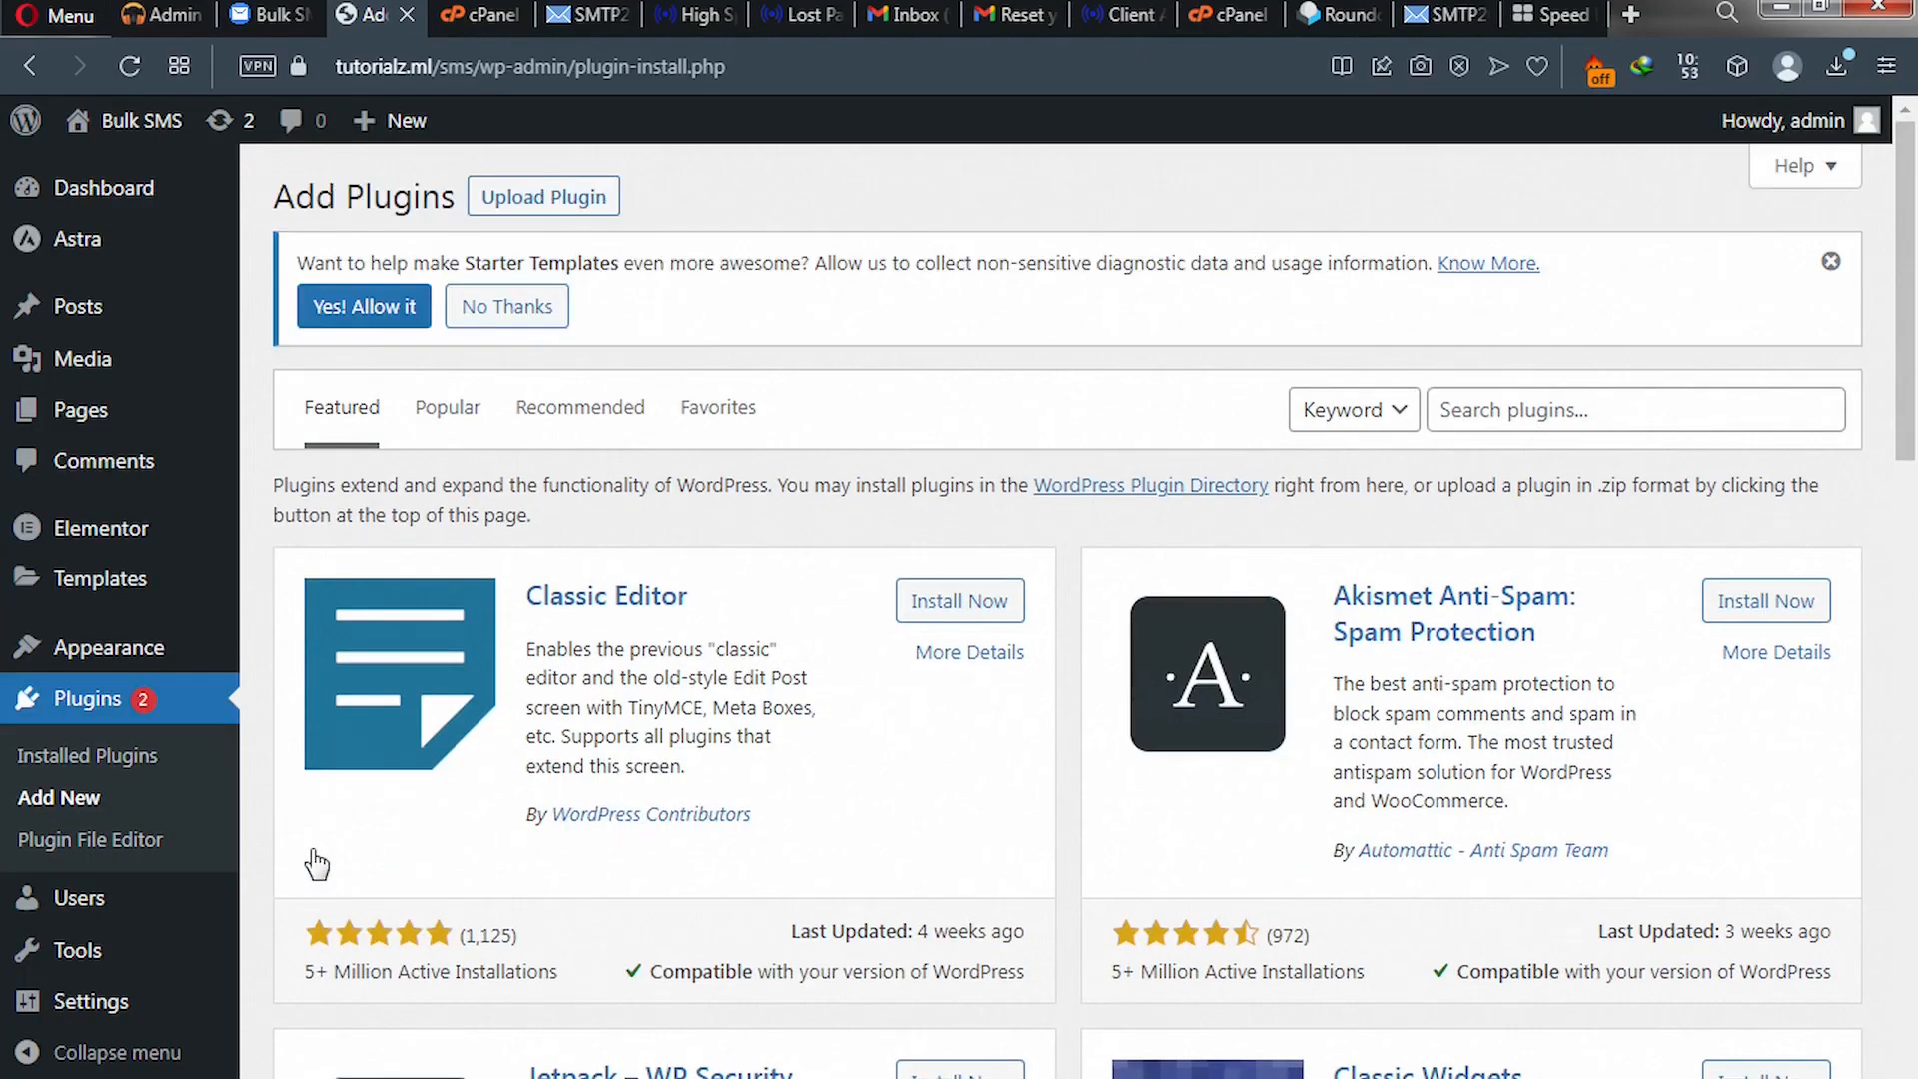
left_click(1530, 410)
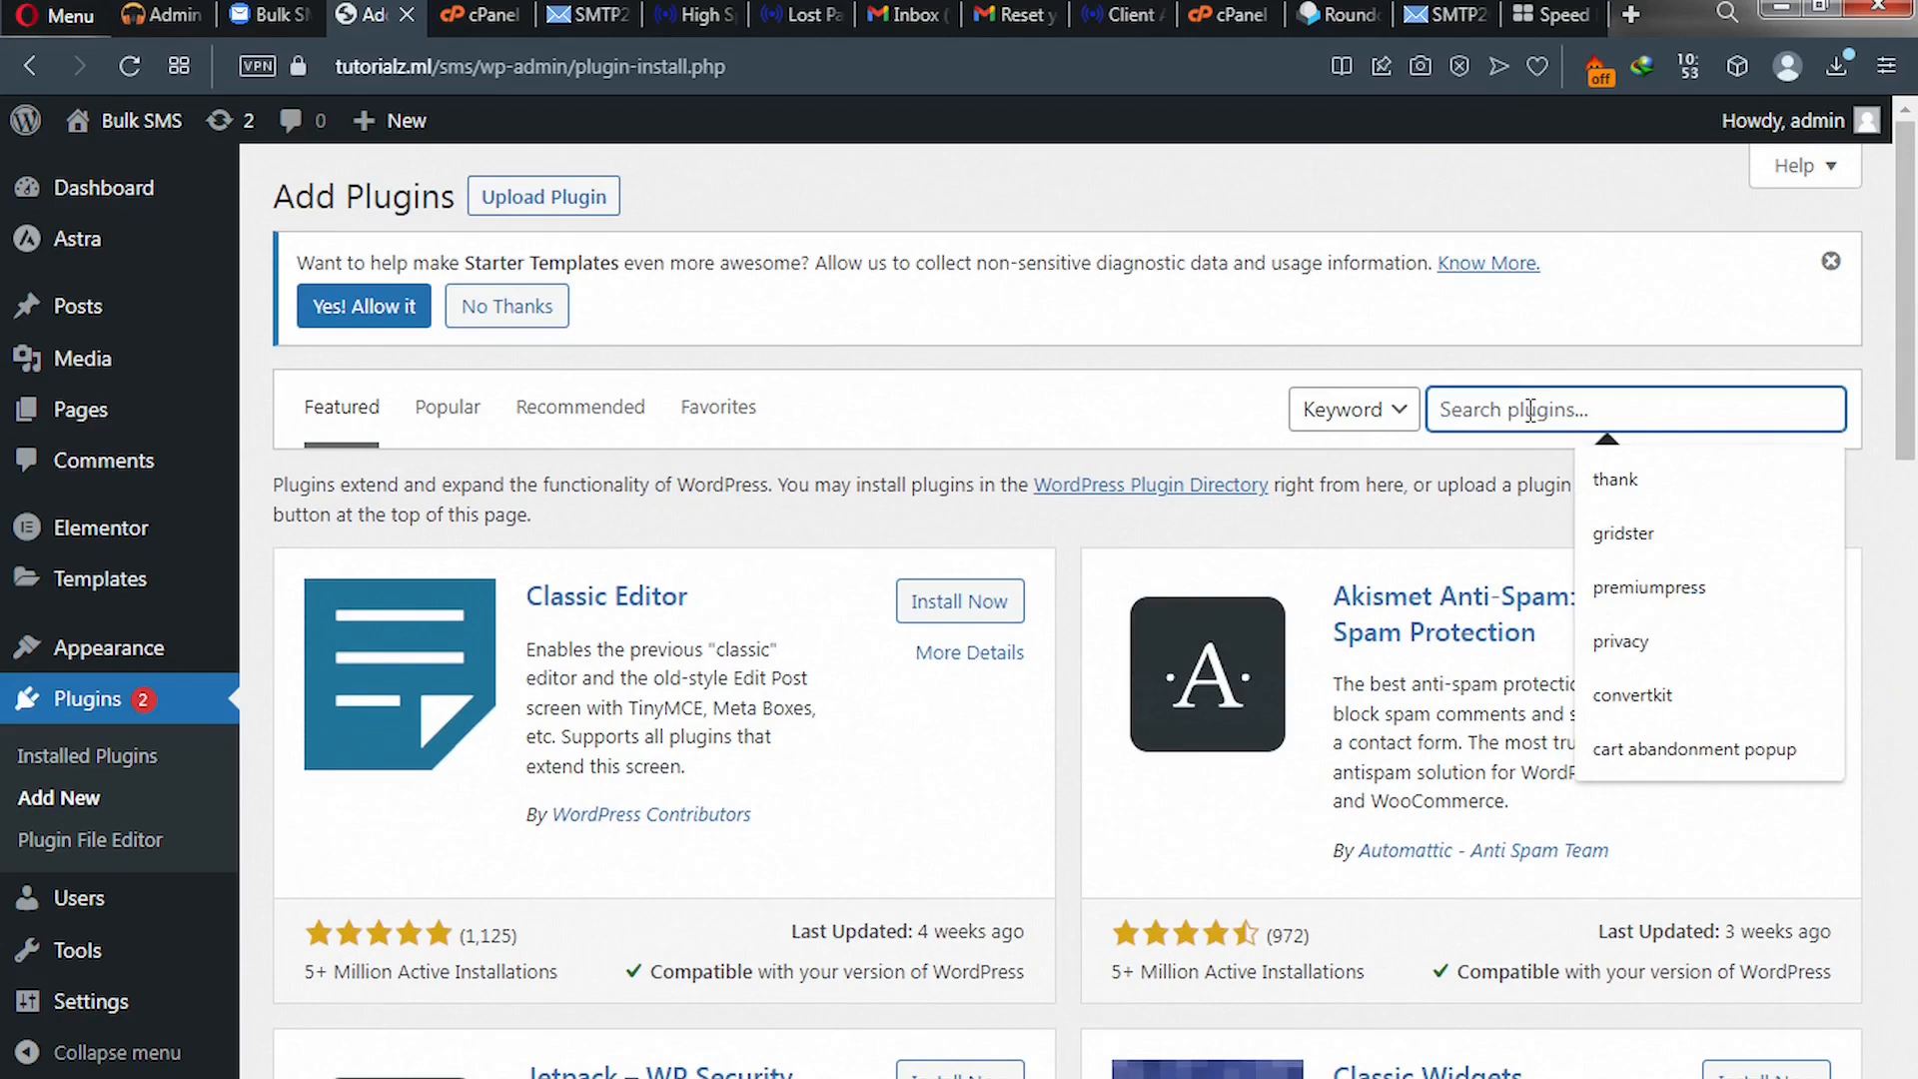
type("smtp2")
type("go")
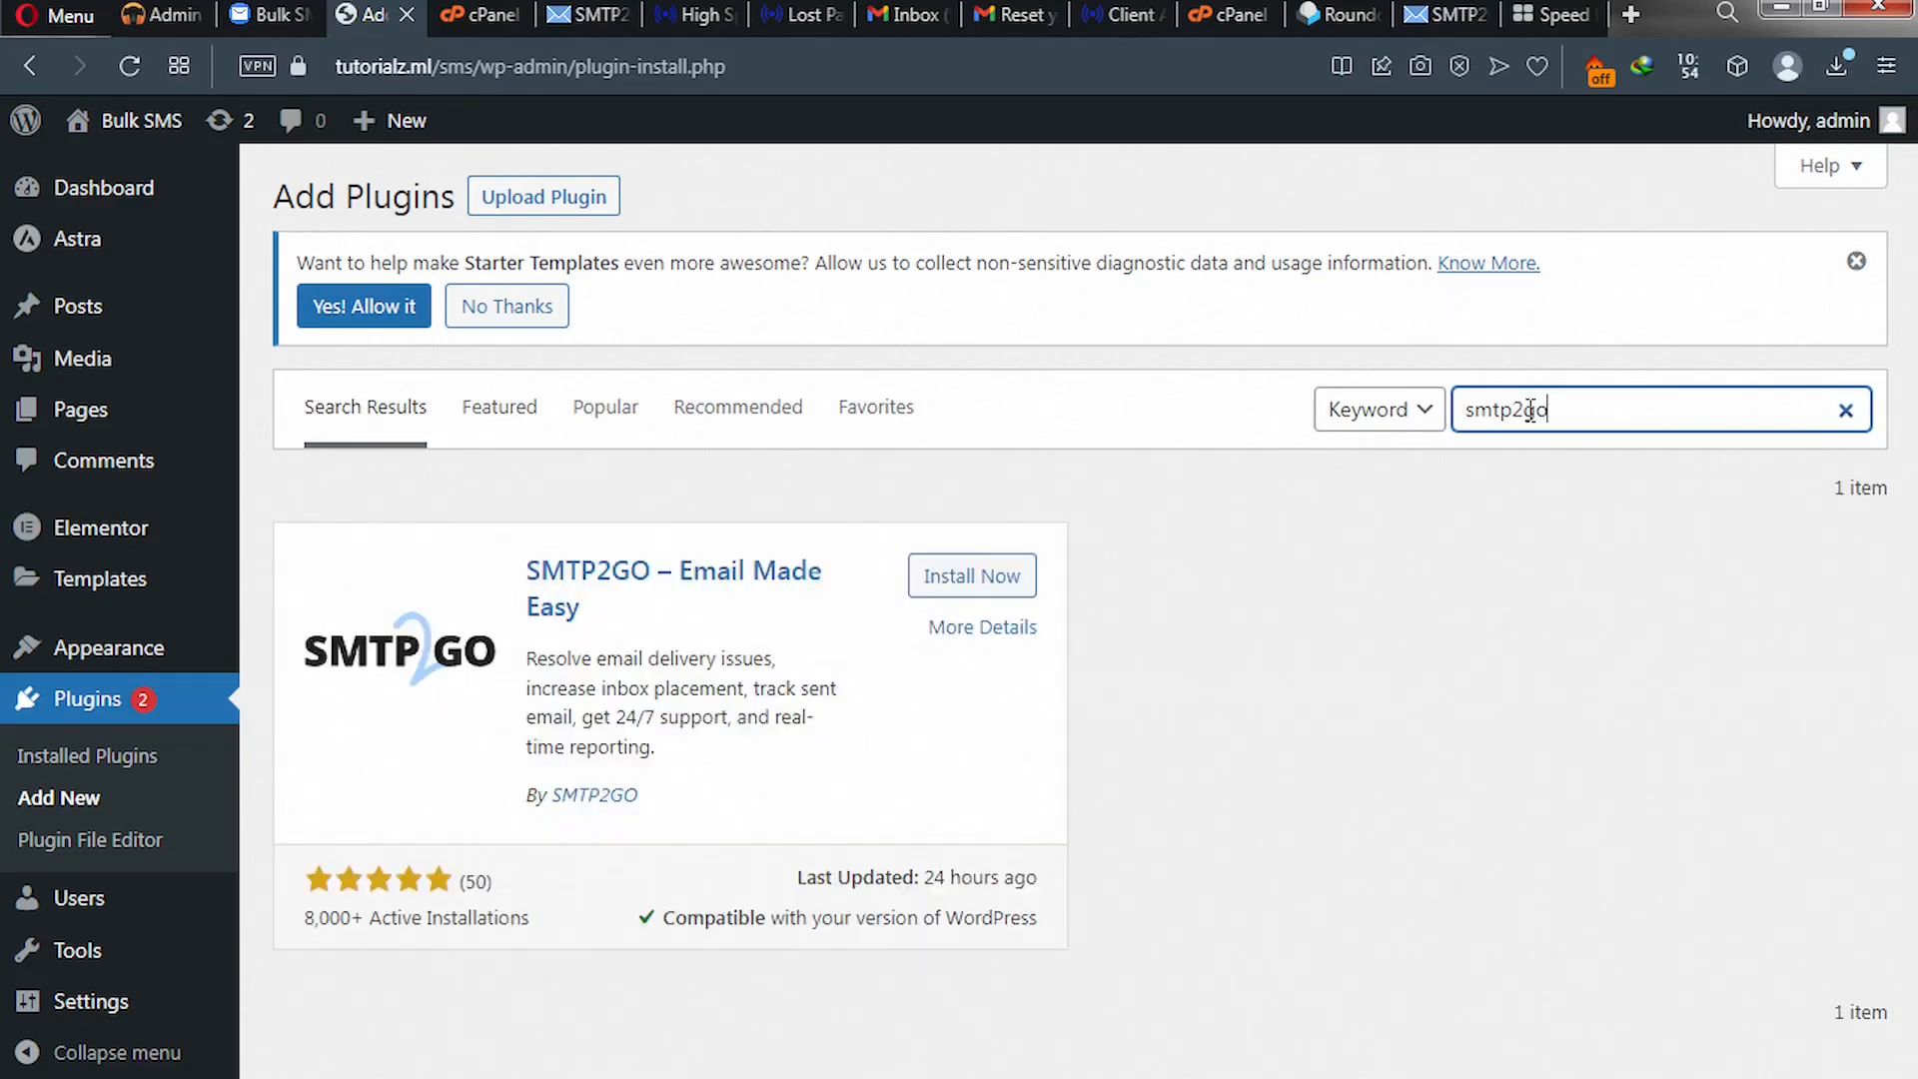
left_click(976, 582)
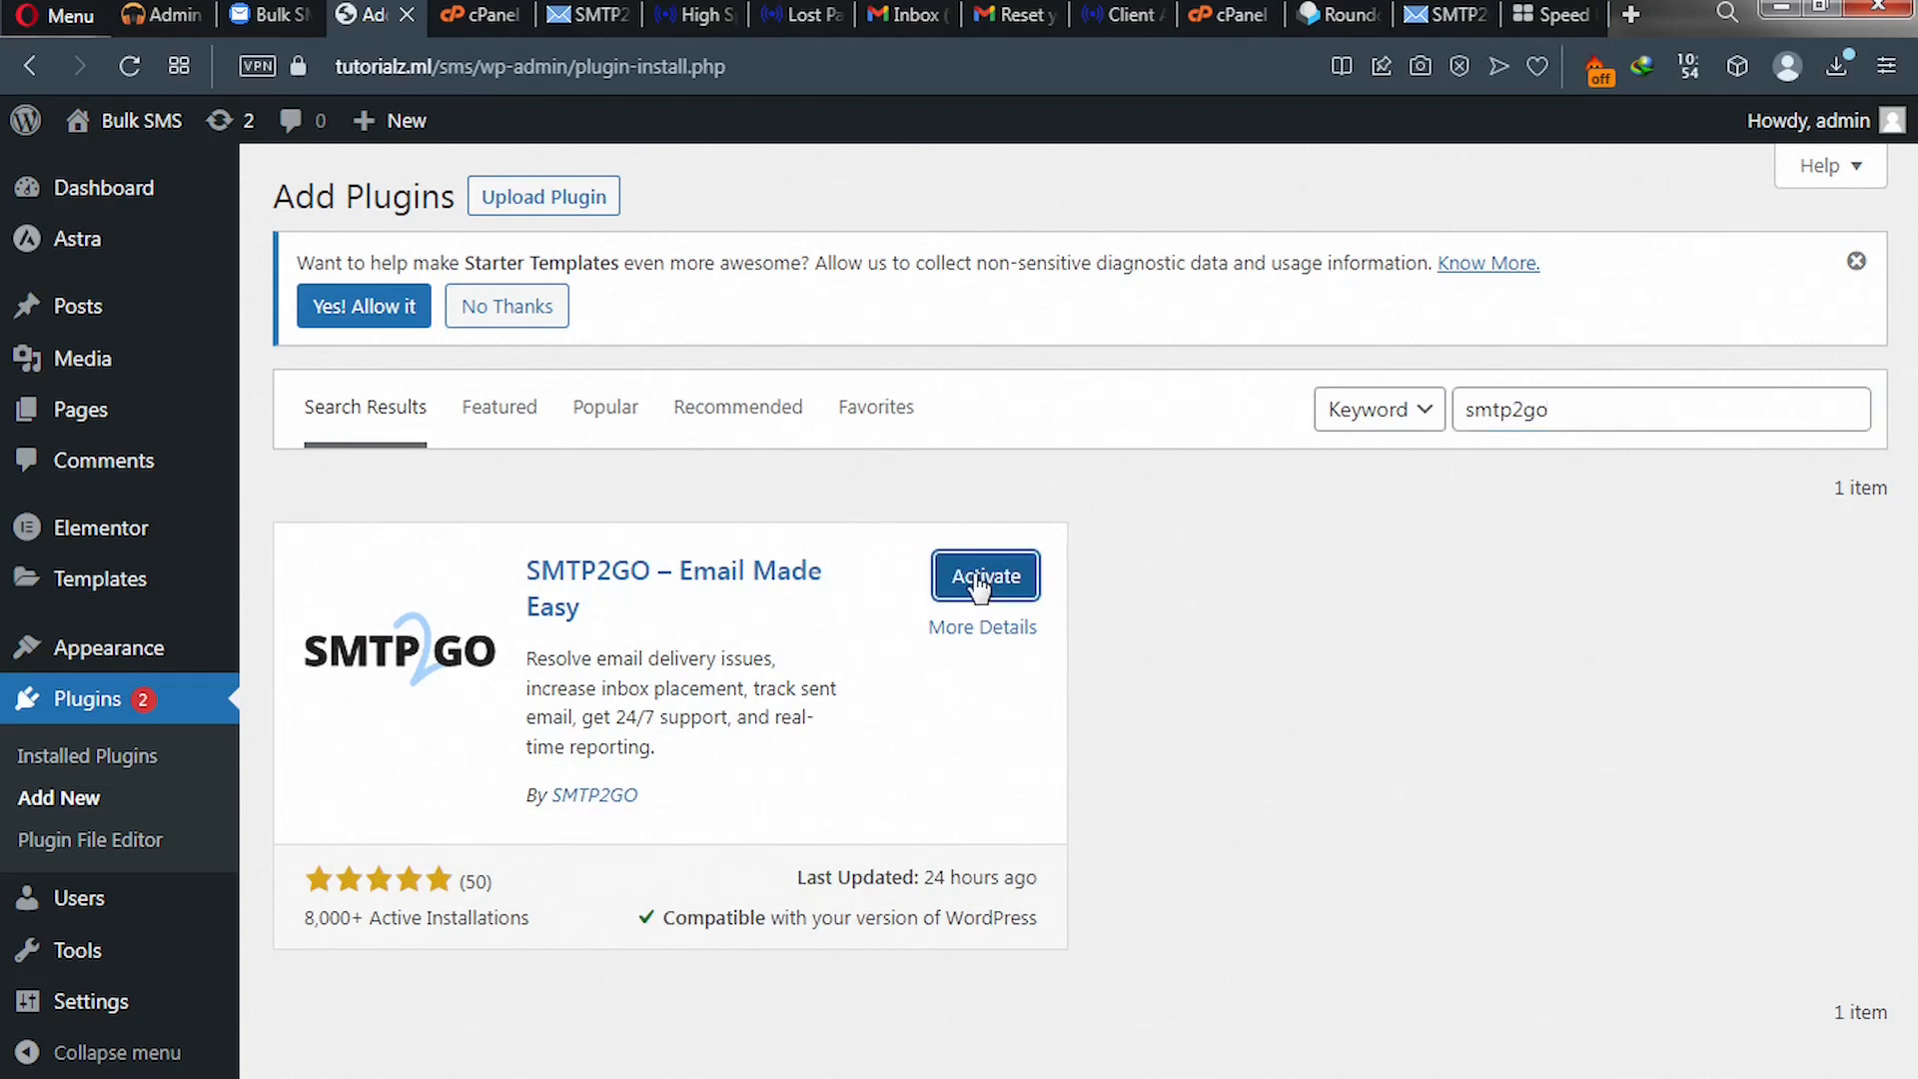
left_click(973, 574)
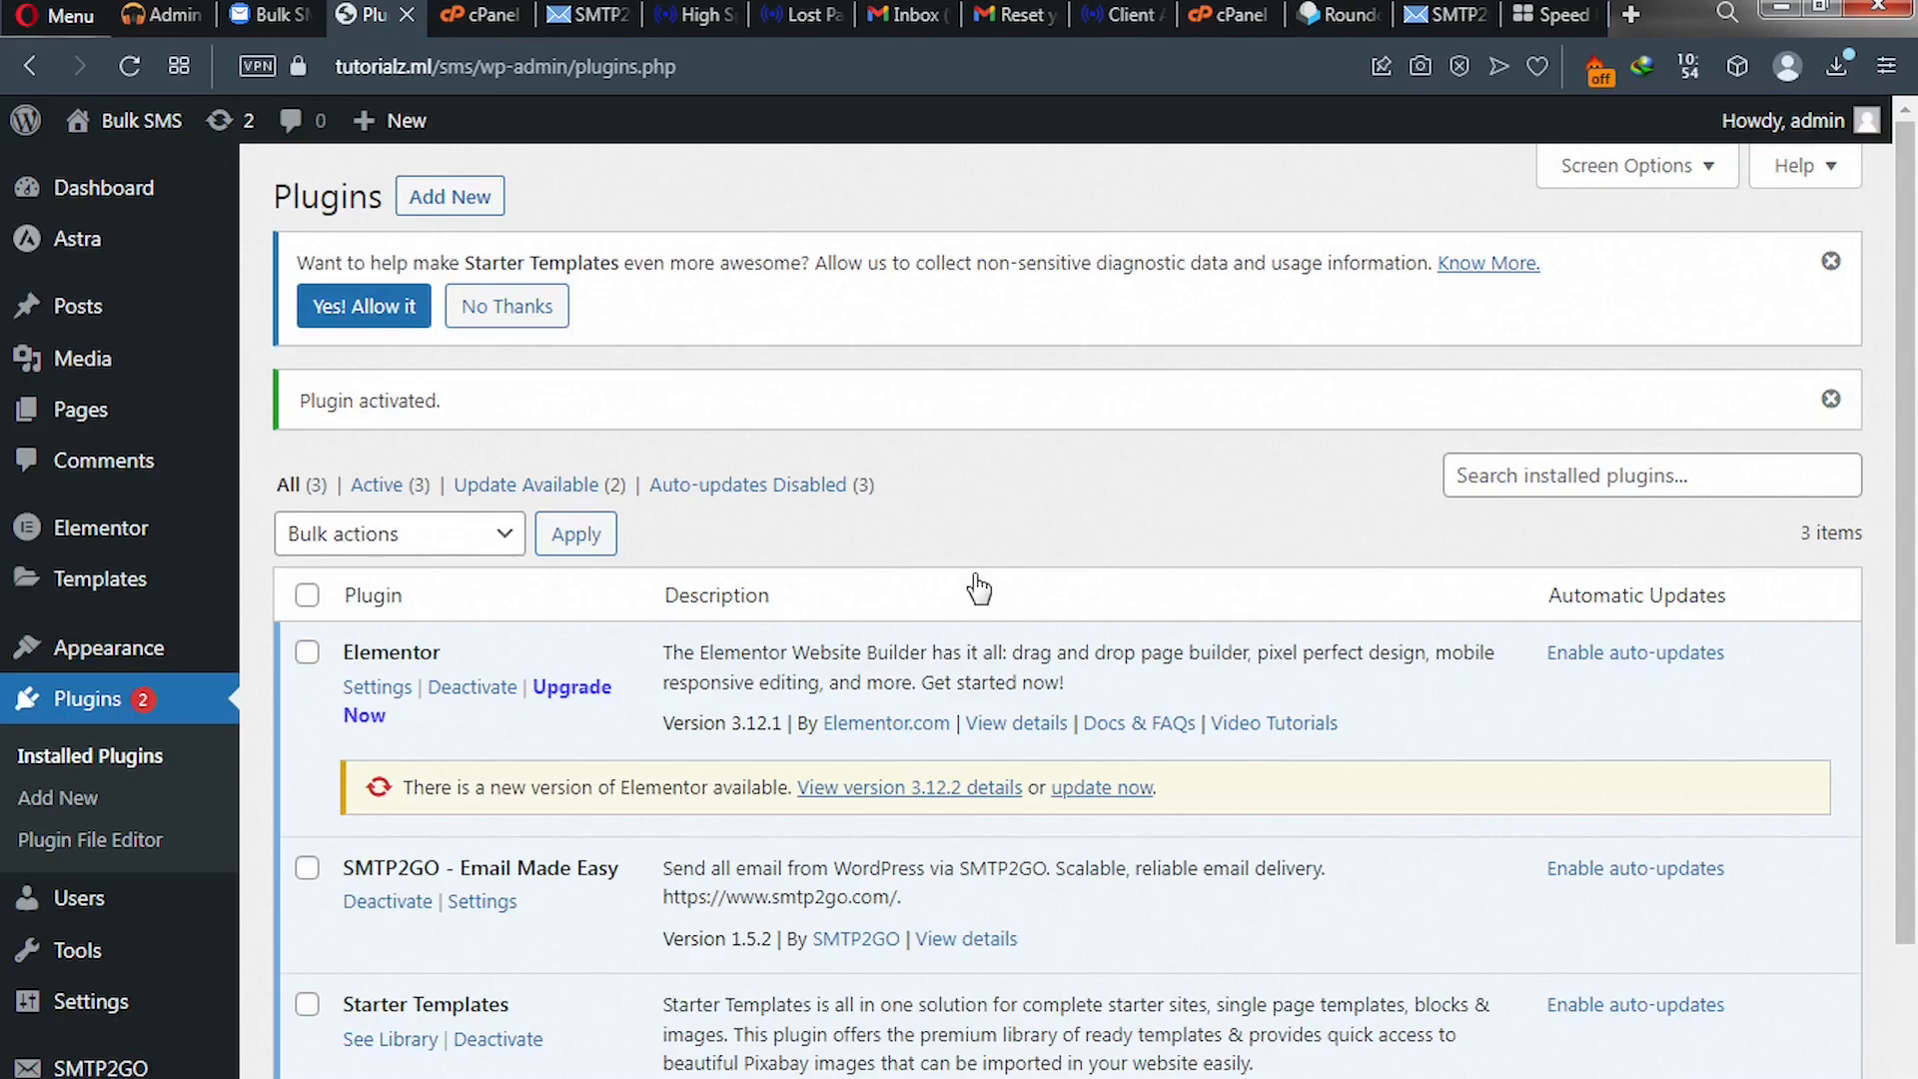
scroll(978, 589, "down", 3)
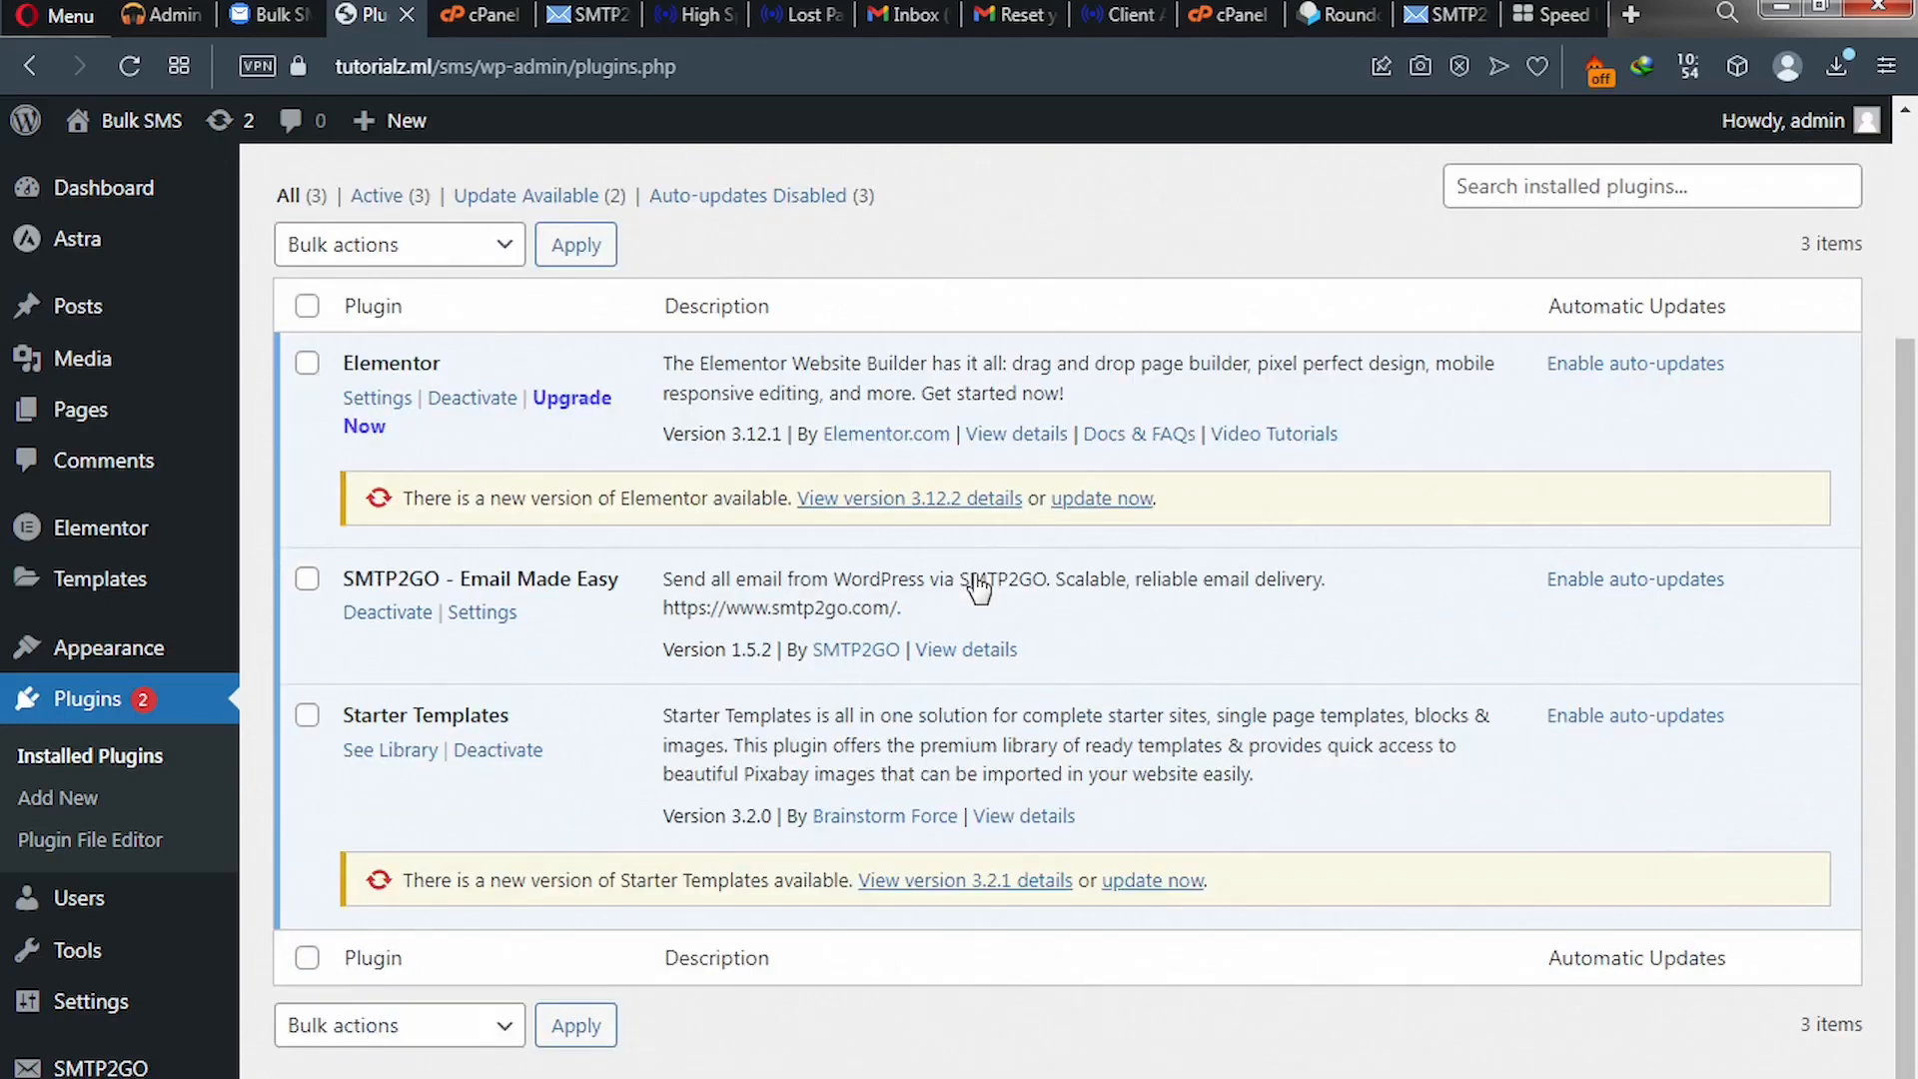
- Open the SMTP2GO plugin settings and tick Enable this plugin
left_click(482, 614)
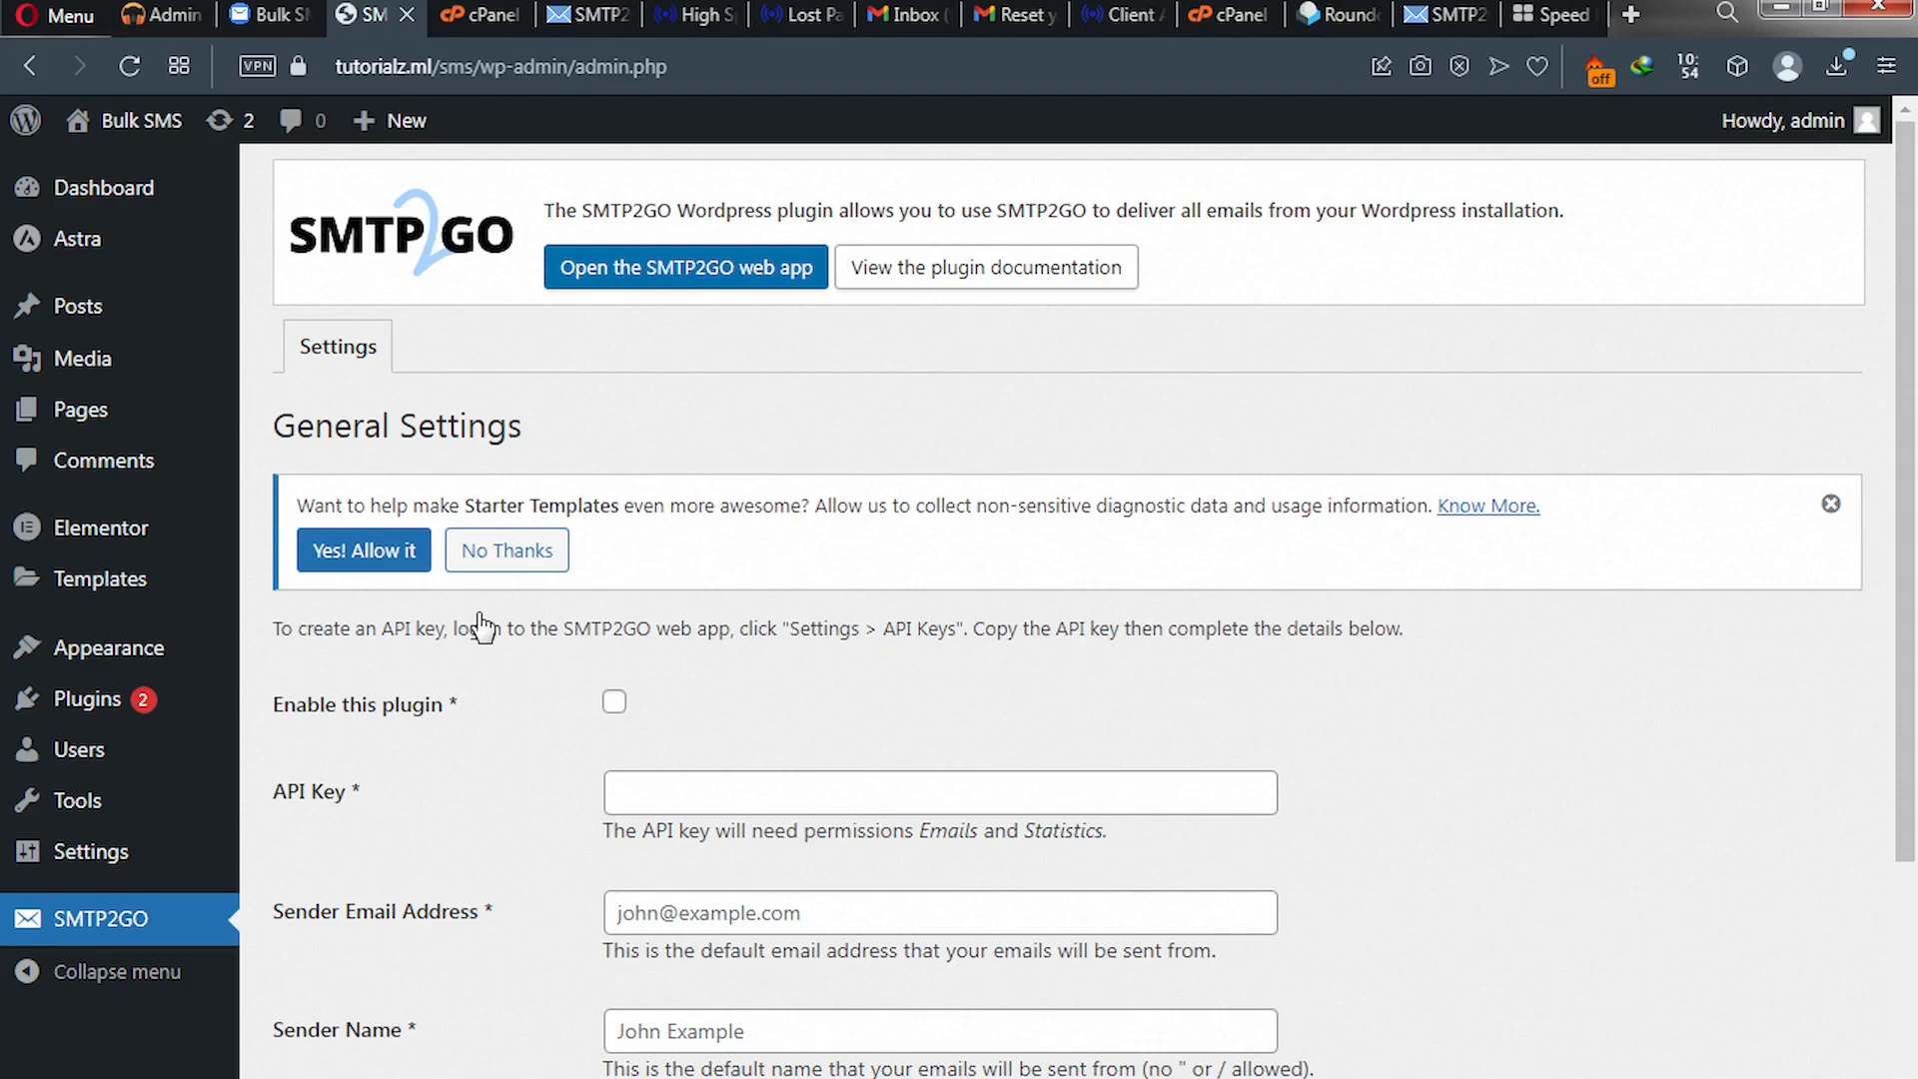
scroll(484, 628, "down", 1)
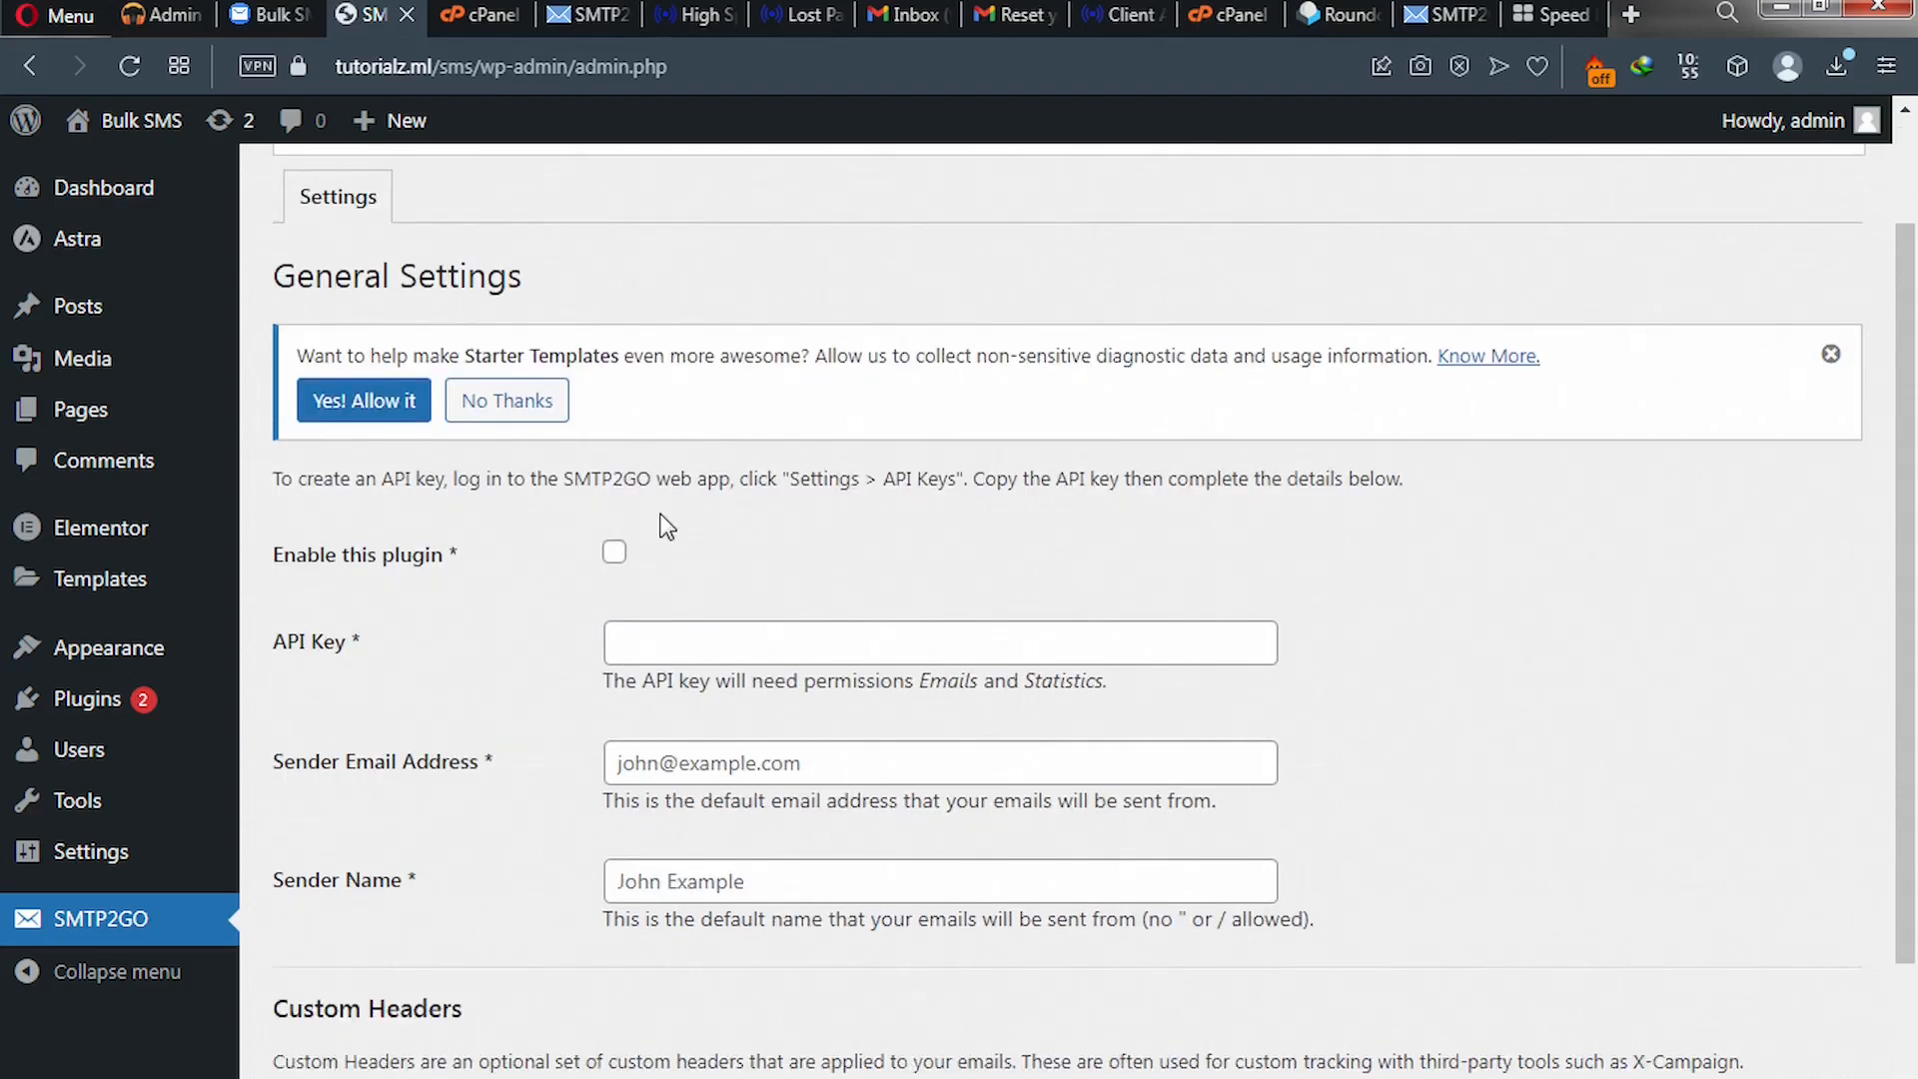
left_click(614, 555)
- Enter the sender email address and set Sender Name to 'Solo Email'
left_click(651, 753)
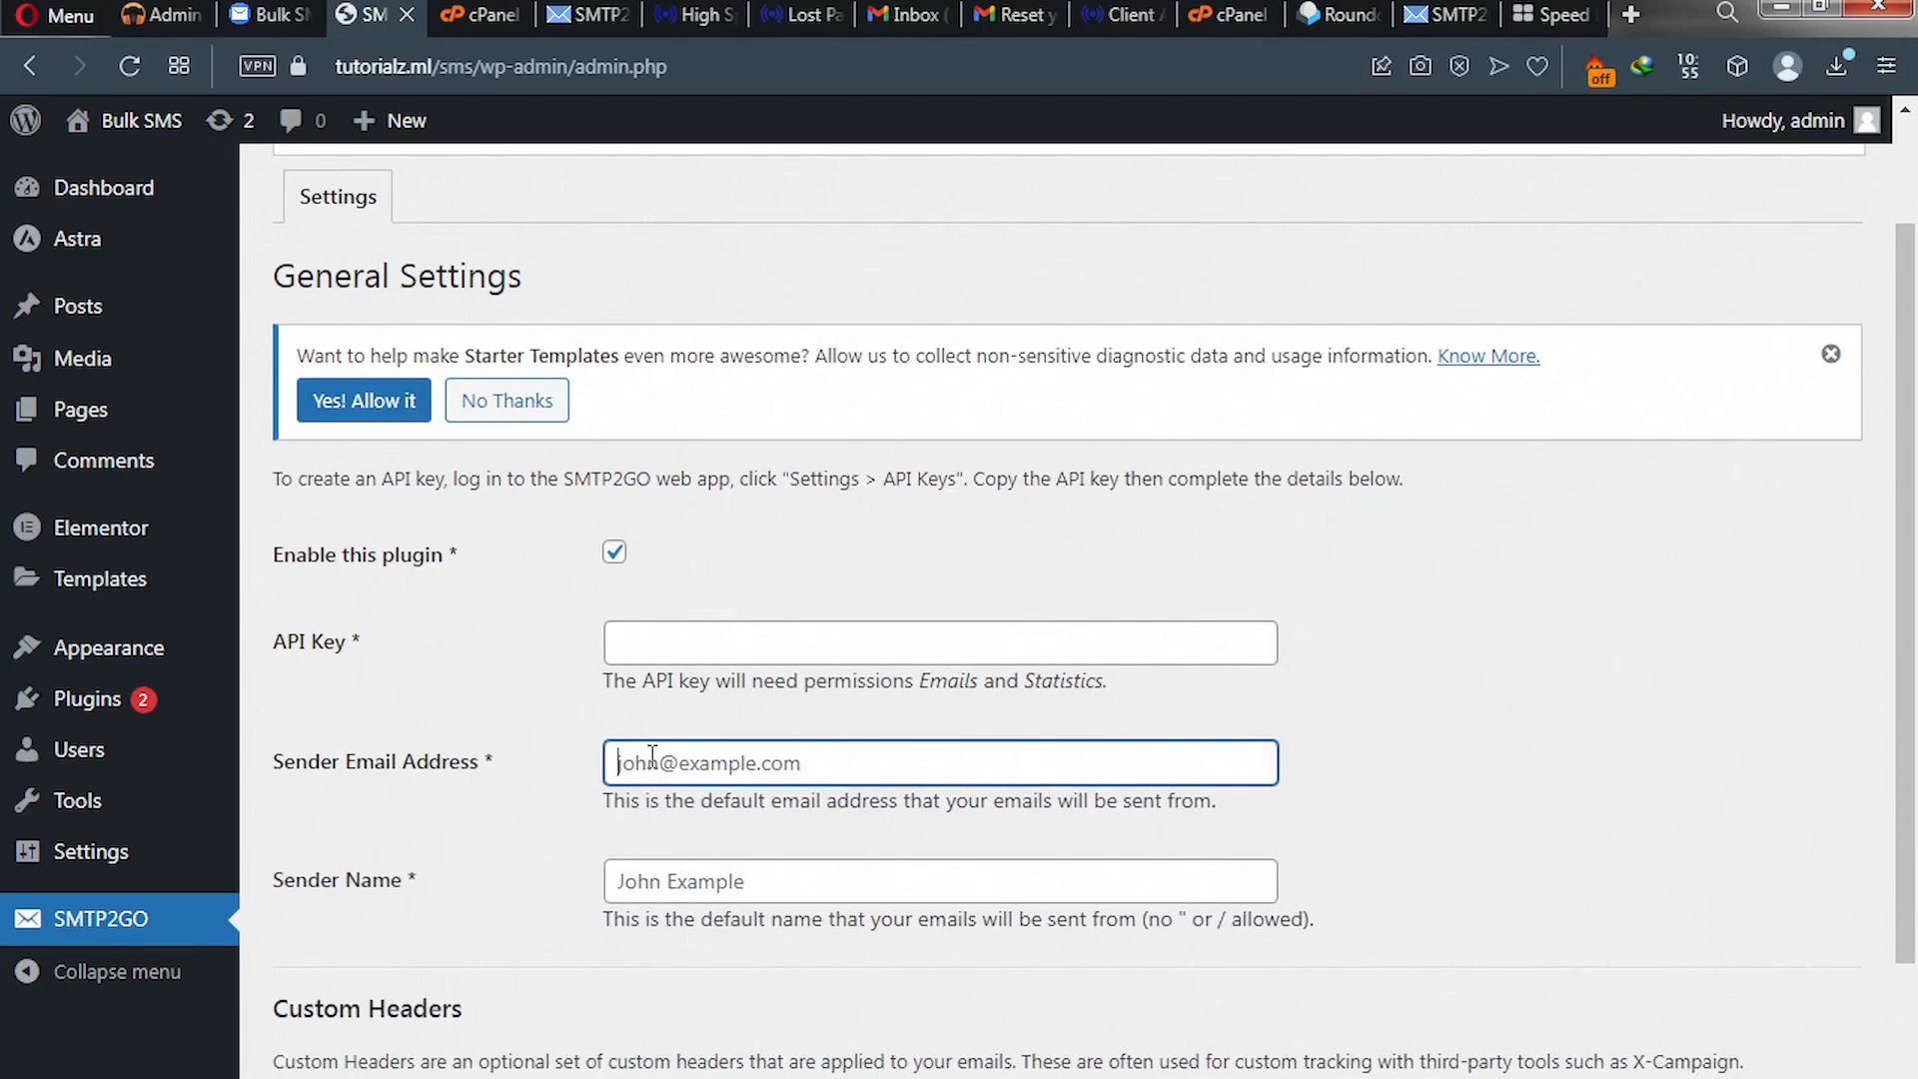
type("help")
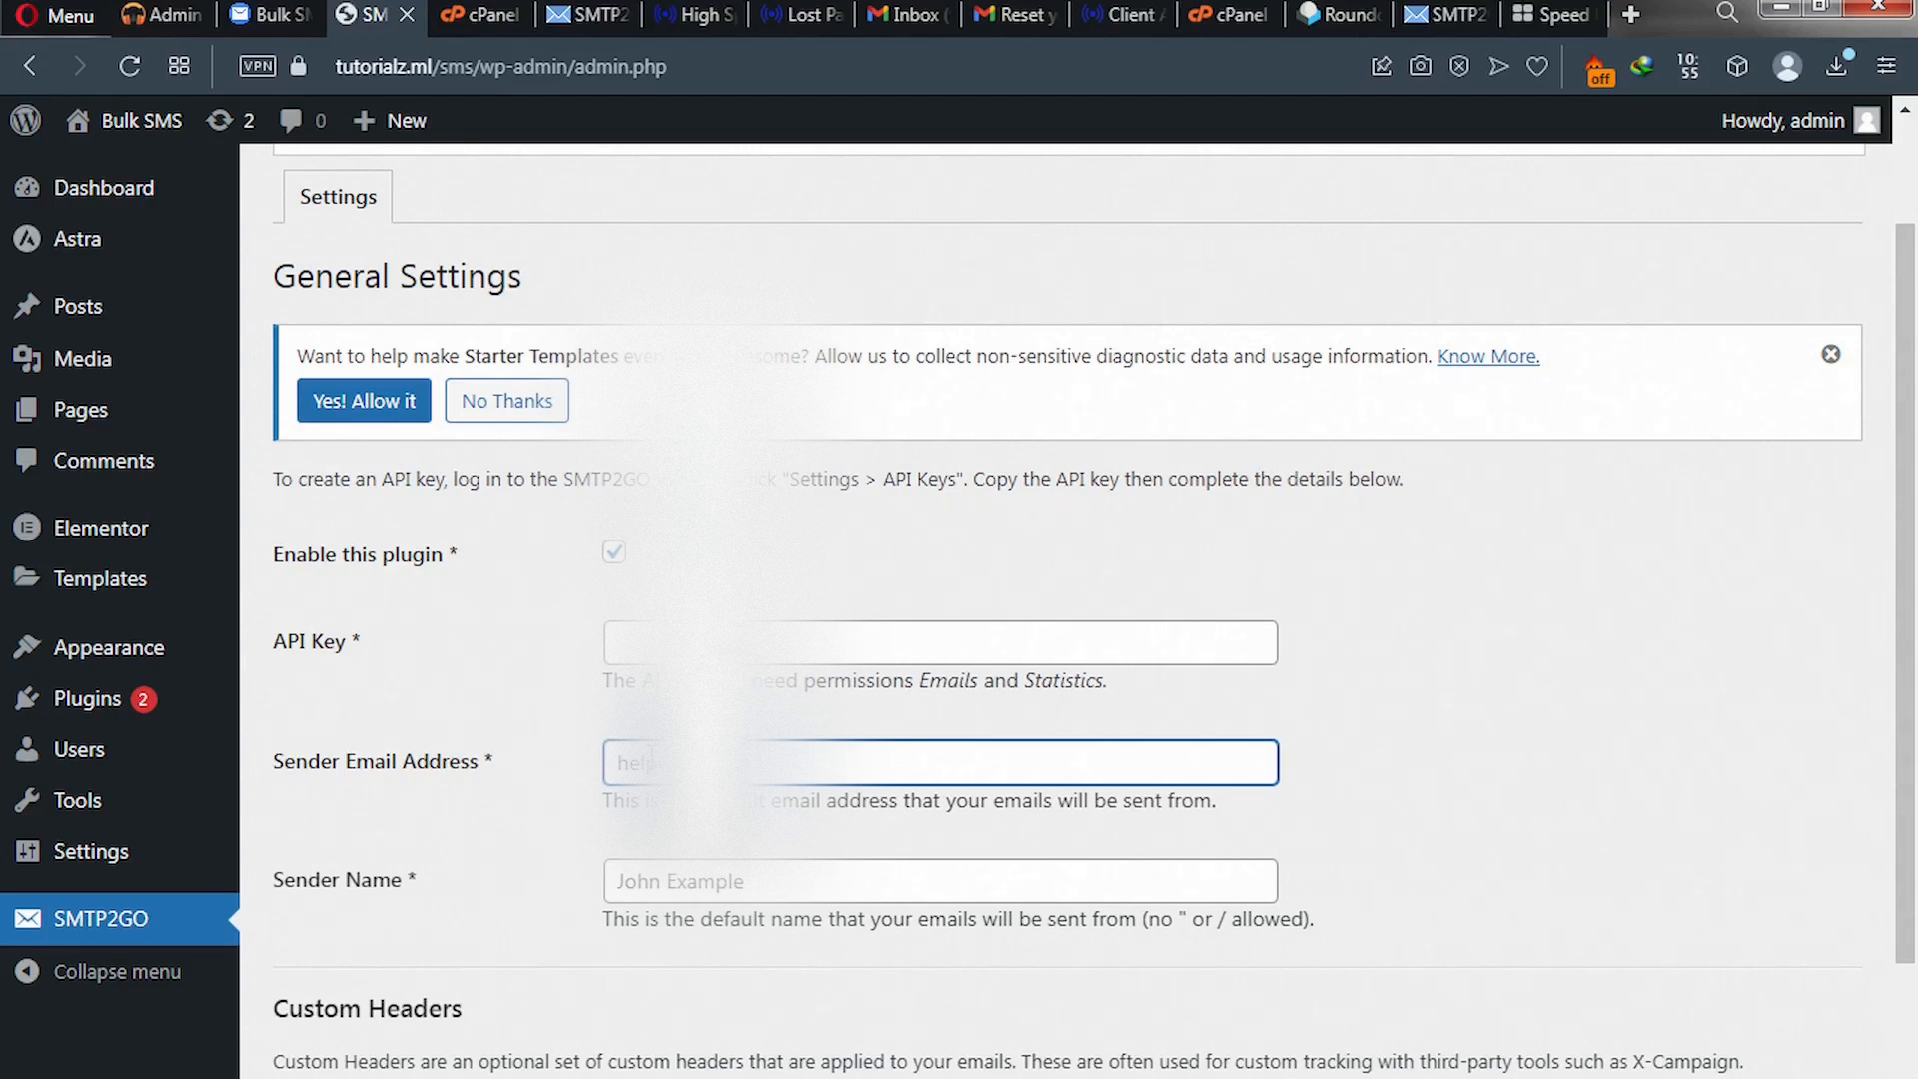
type("m")
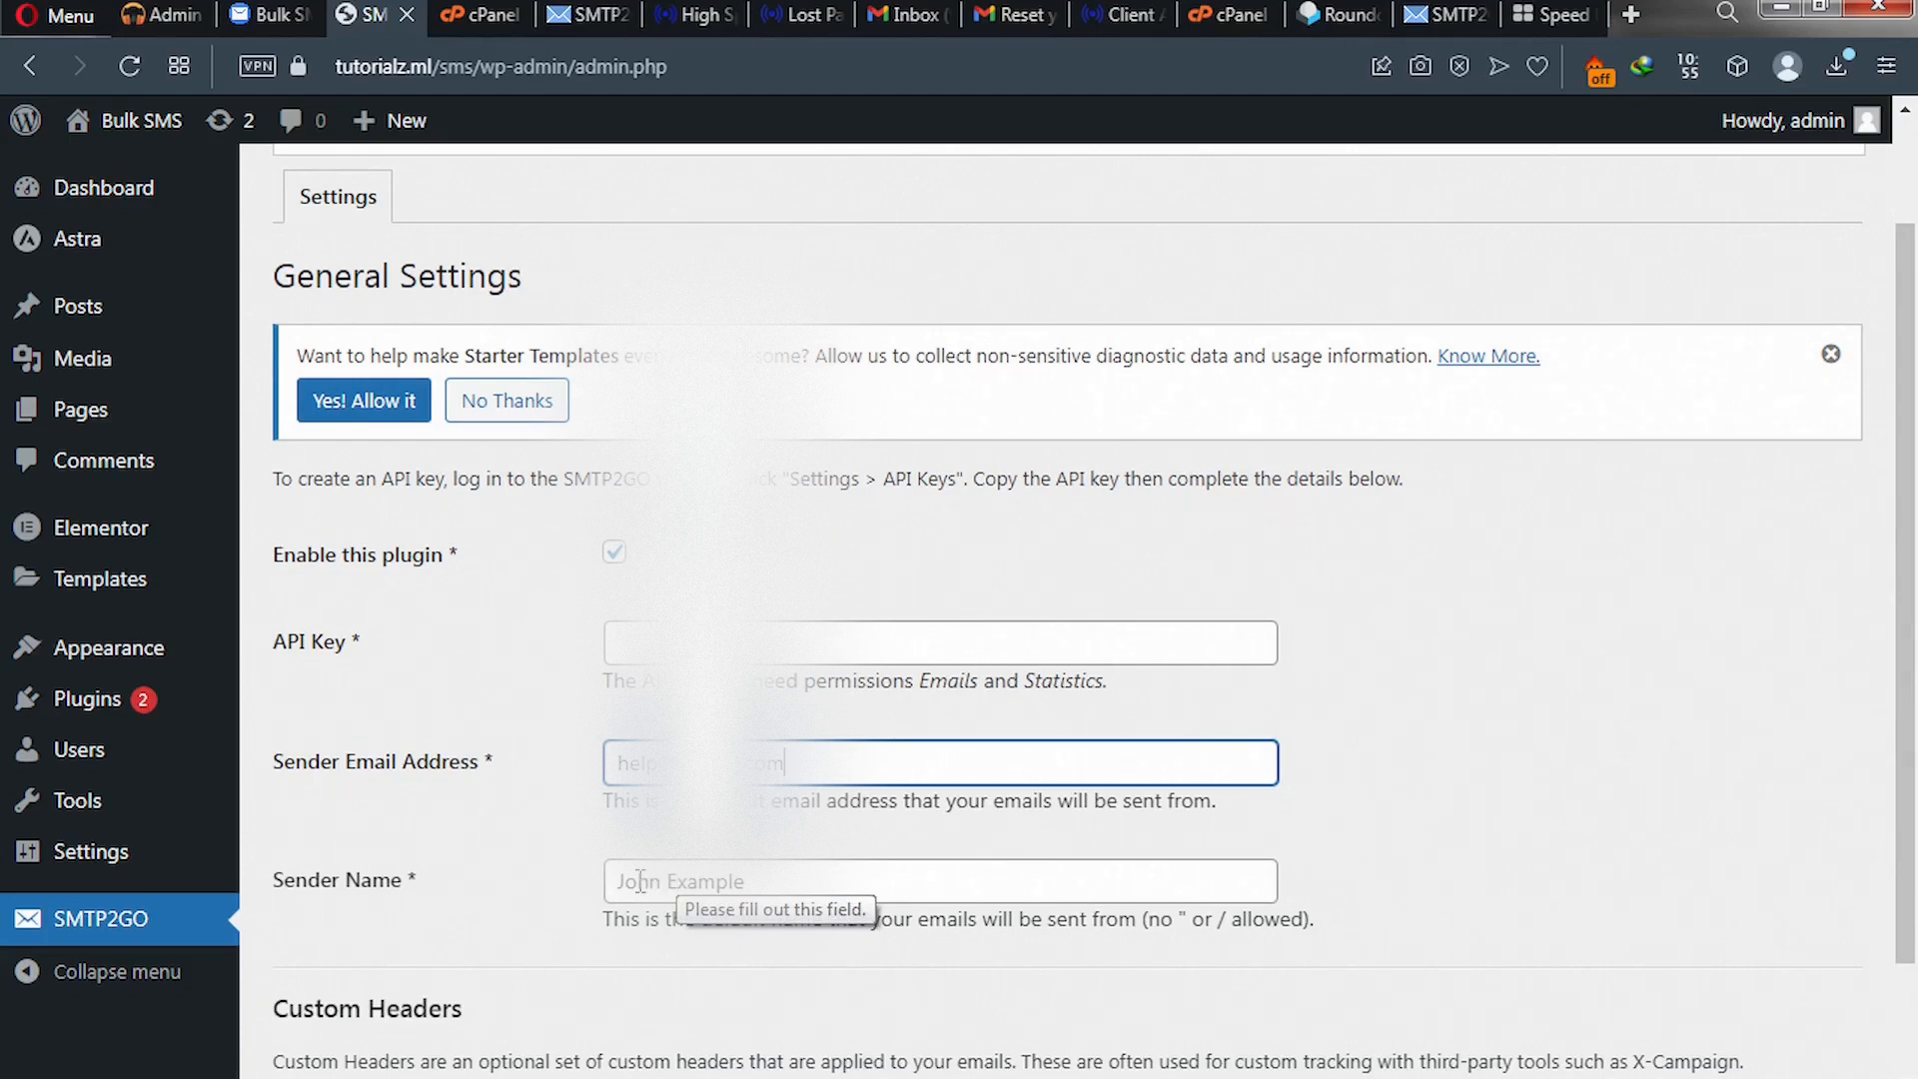
left_click(639, 881)
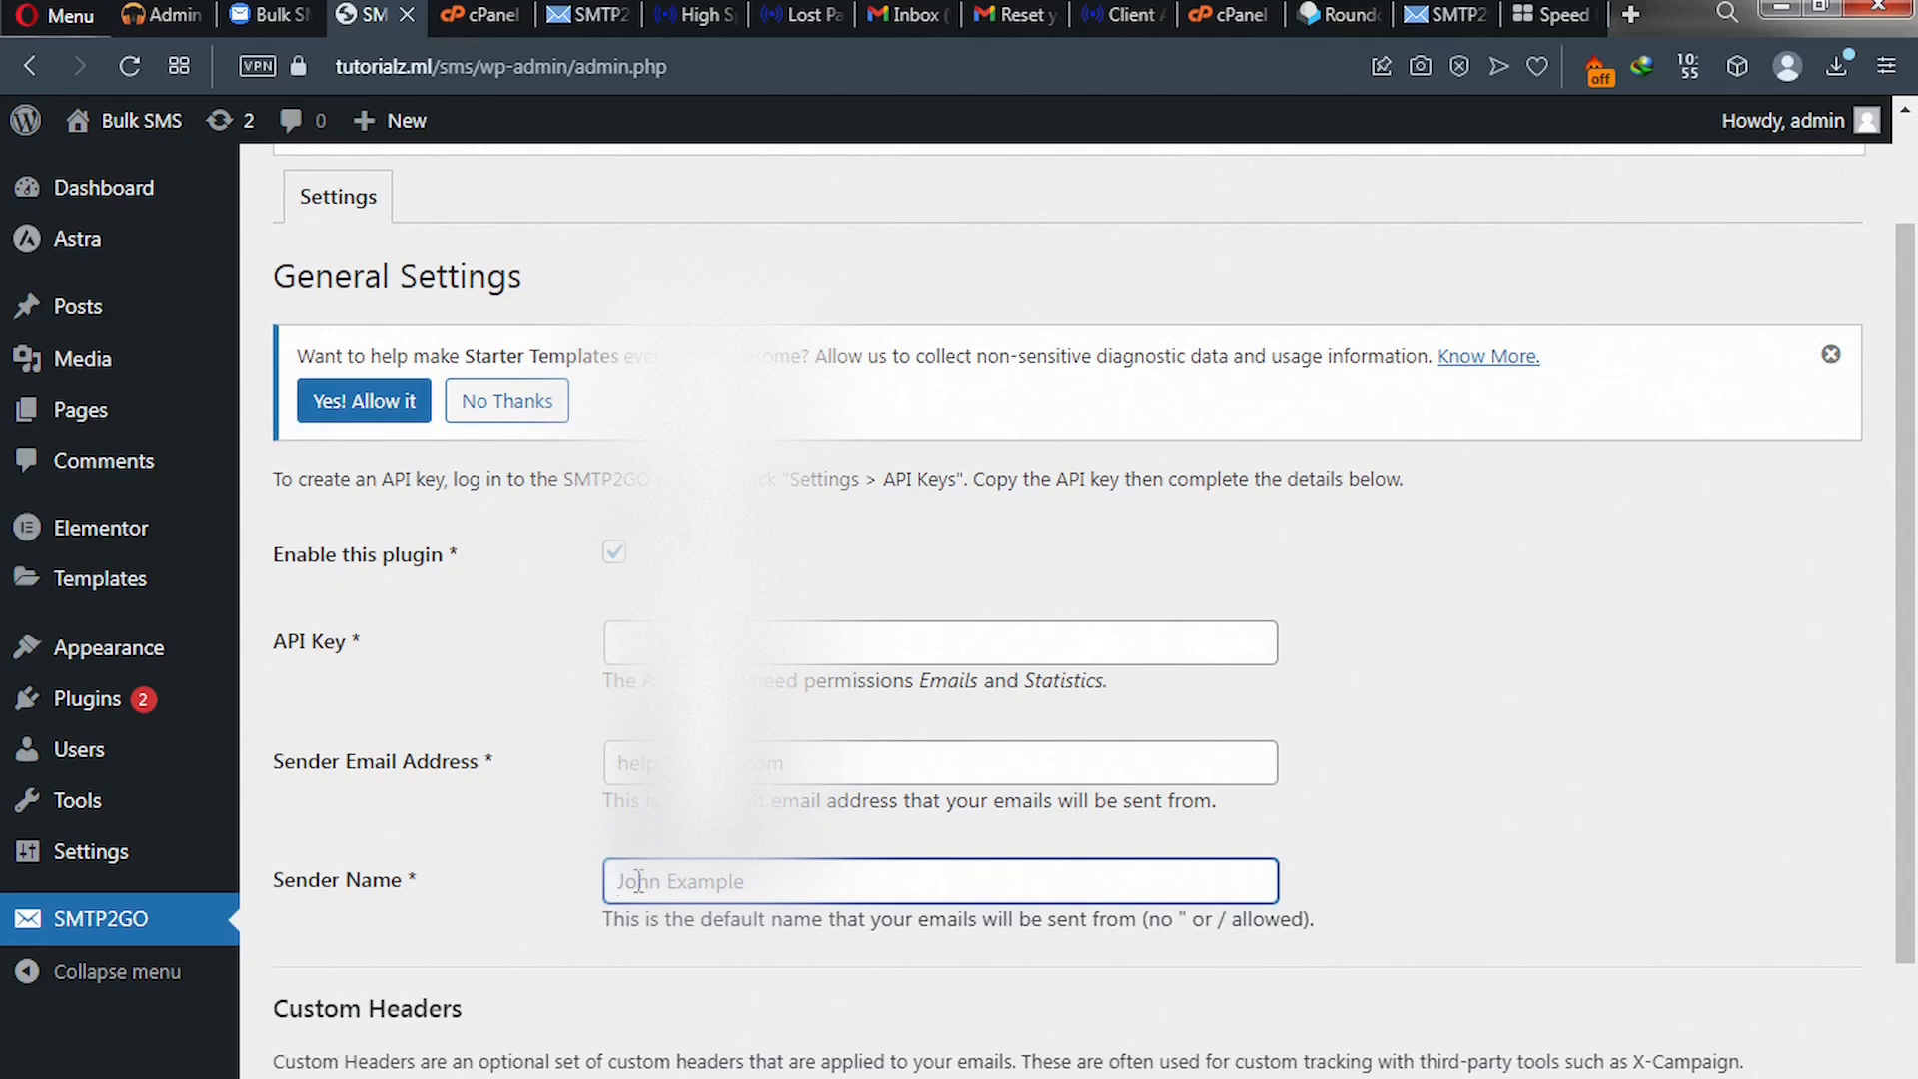
type("Solo Email")
scroll(638, 882, "down", 3)
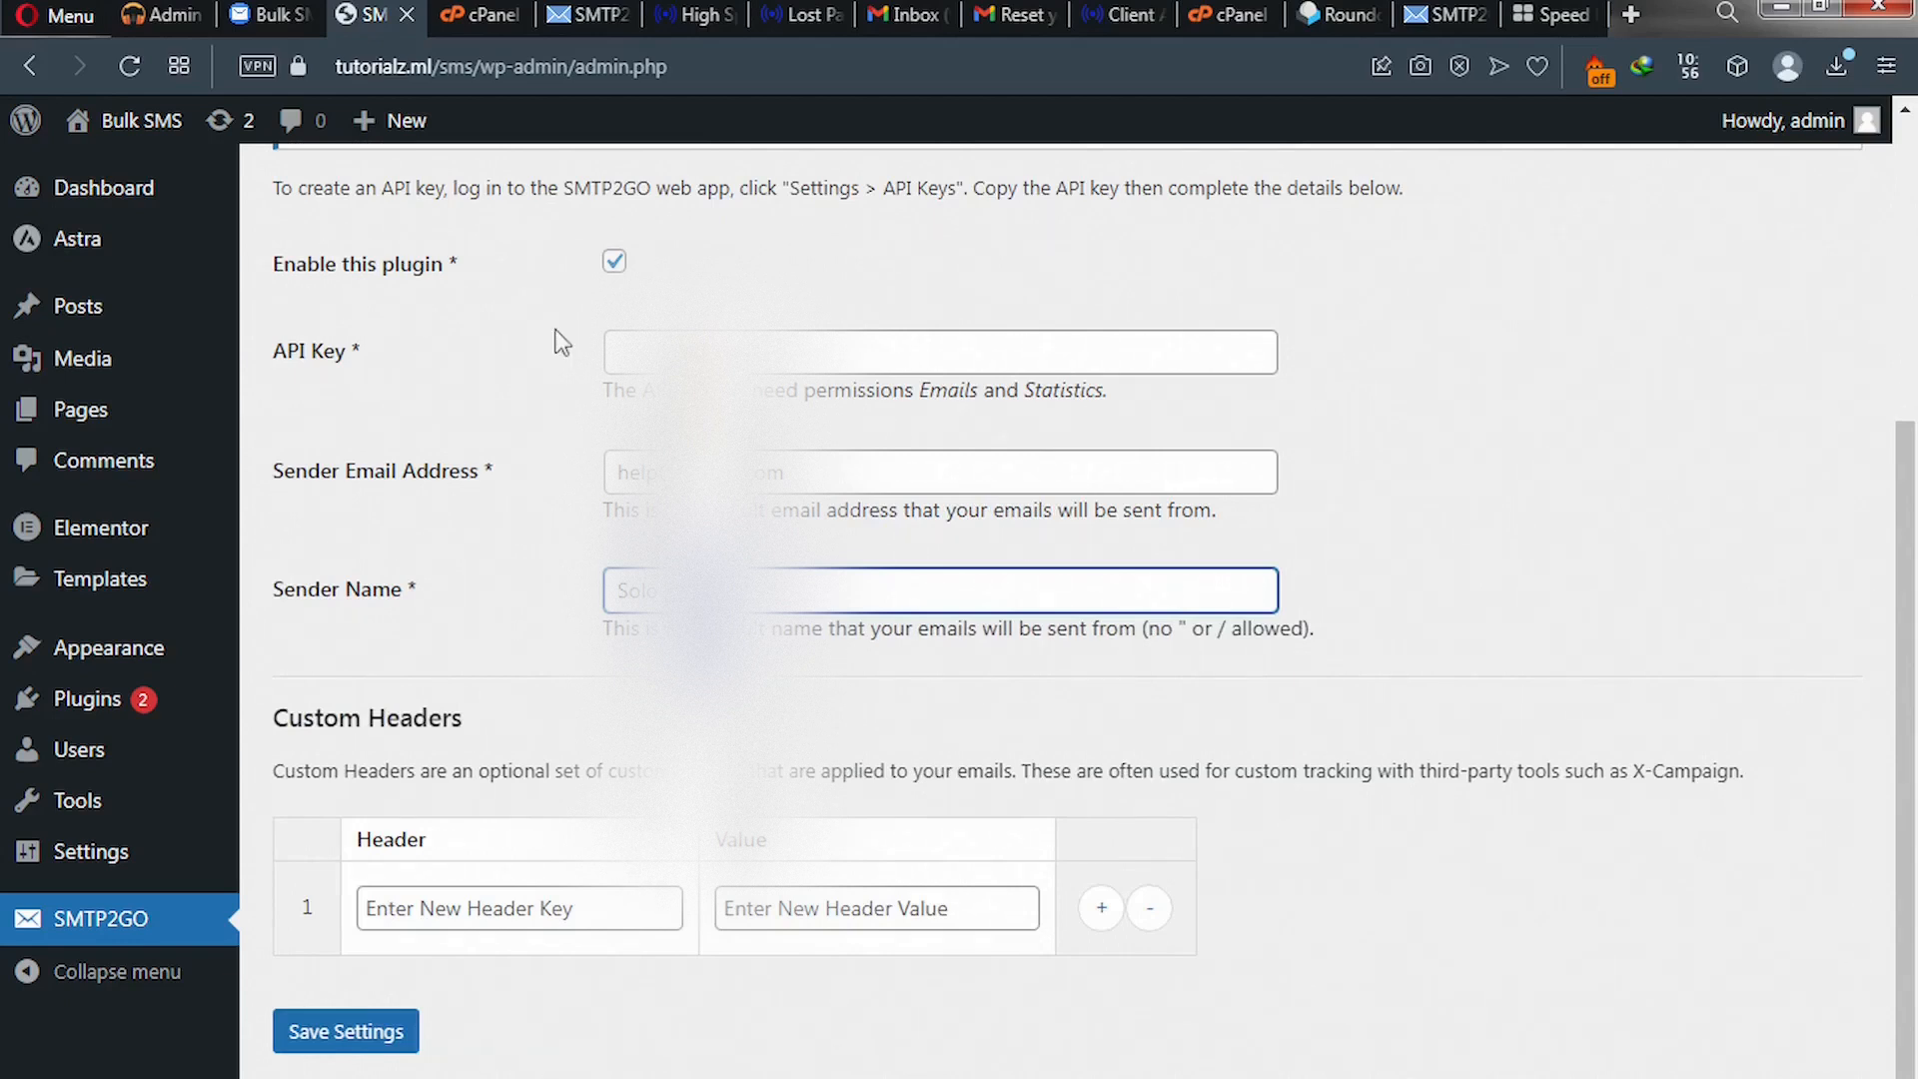
- On SMTP2GO's API Keys page, add a new API key and copy it
left_click(1431, 24)
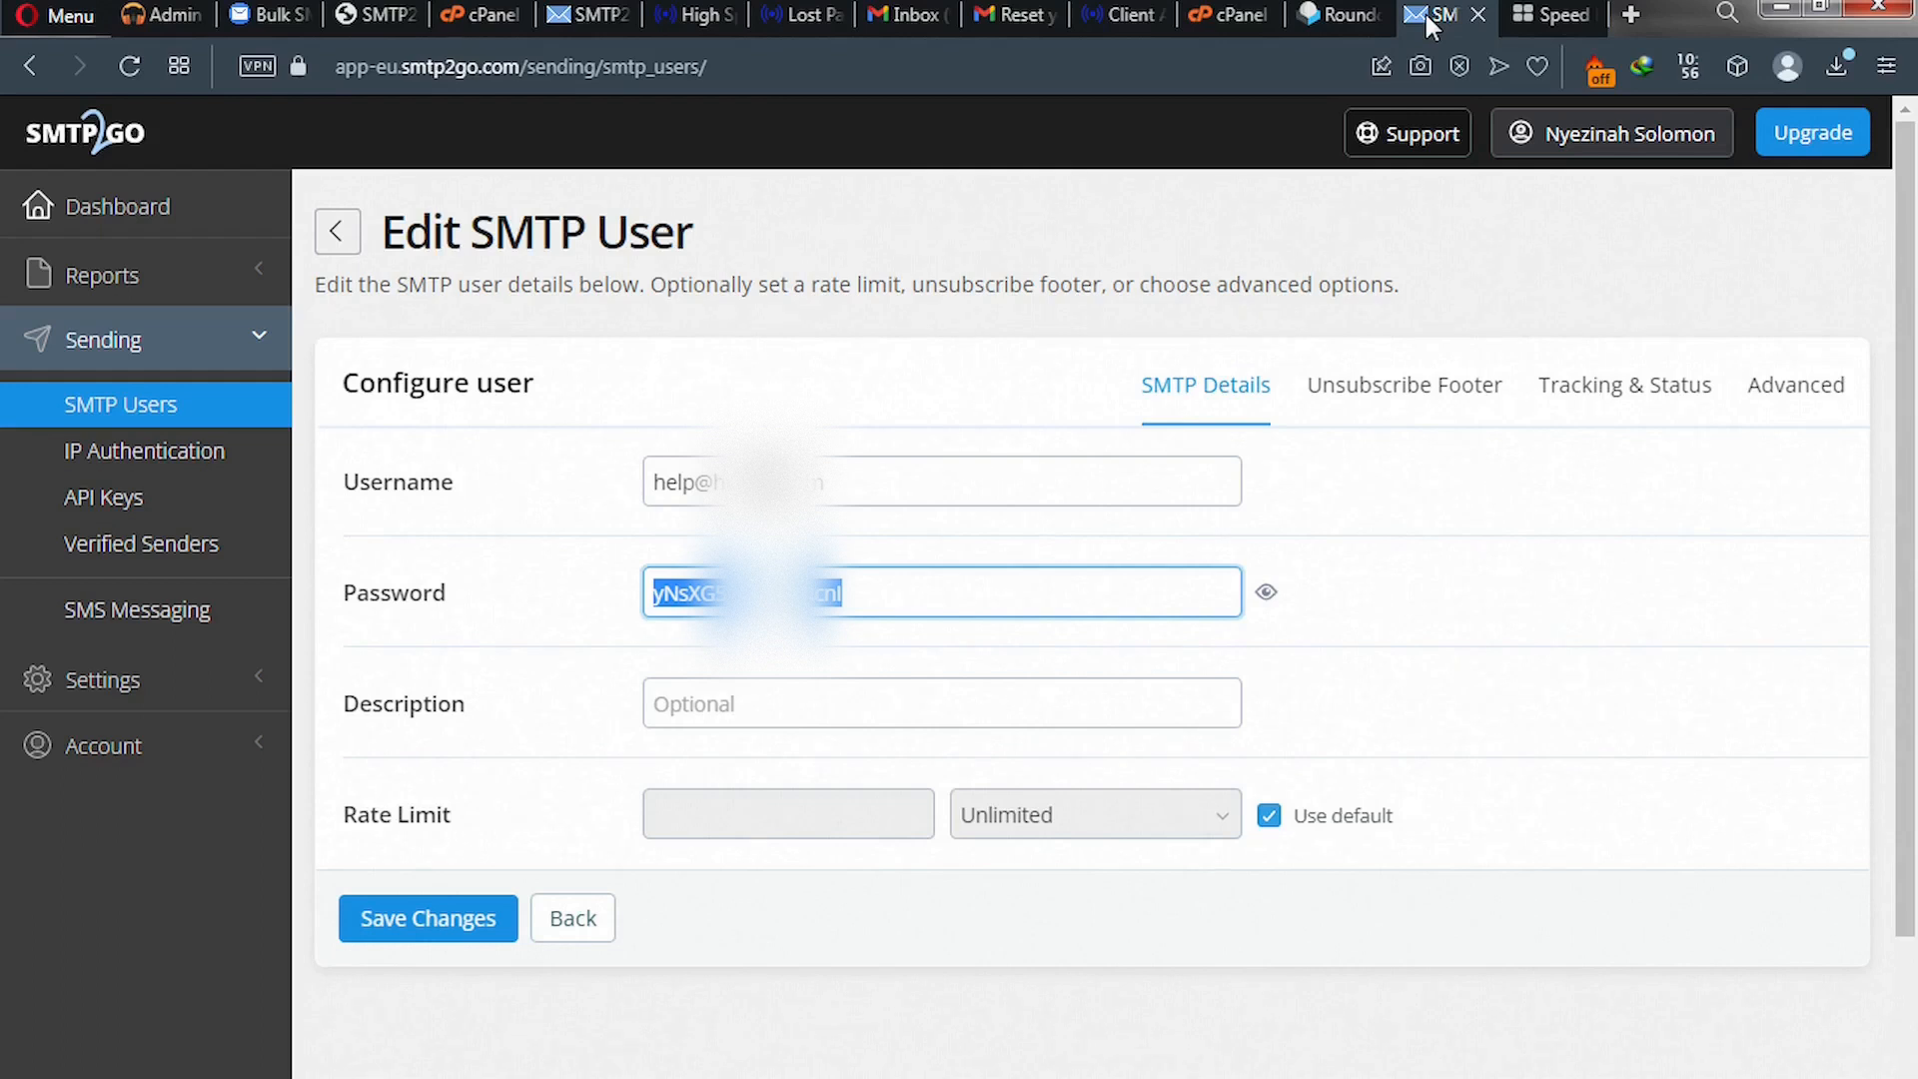
left_click(133, 507)
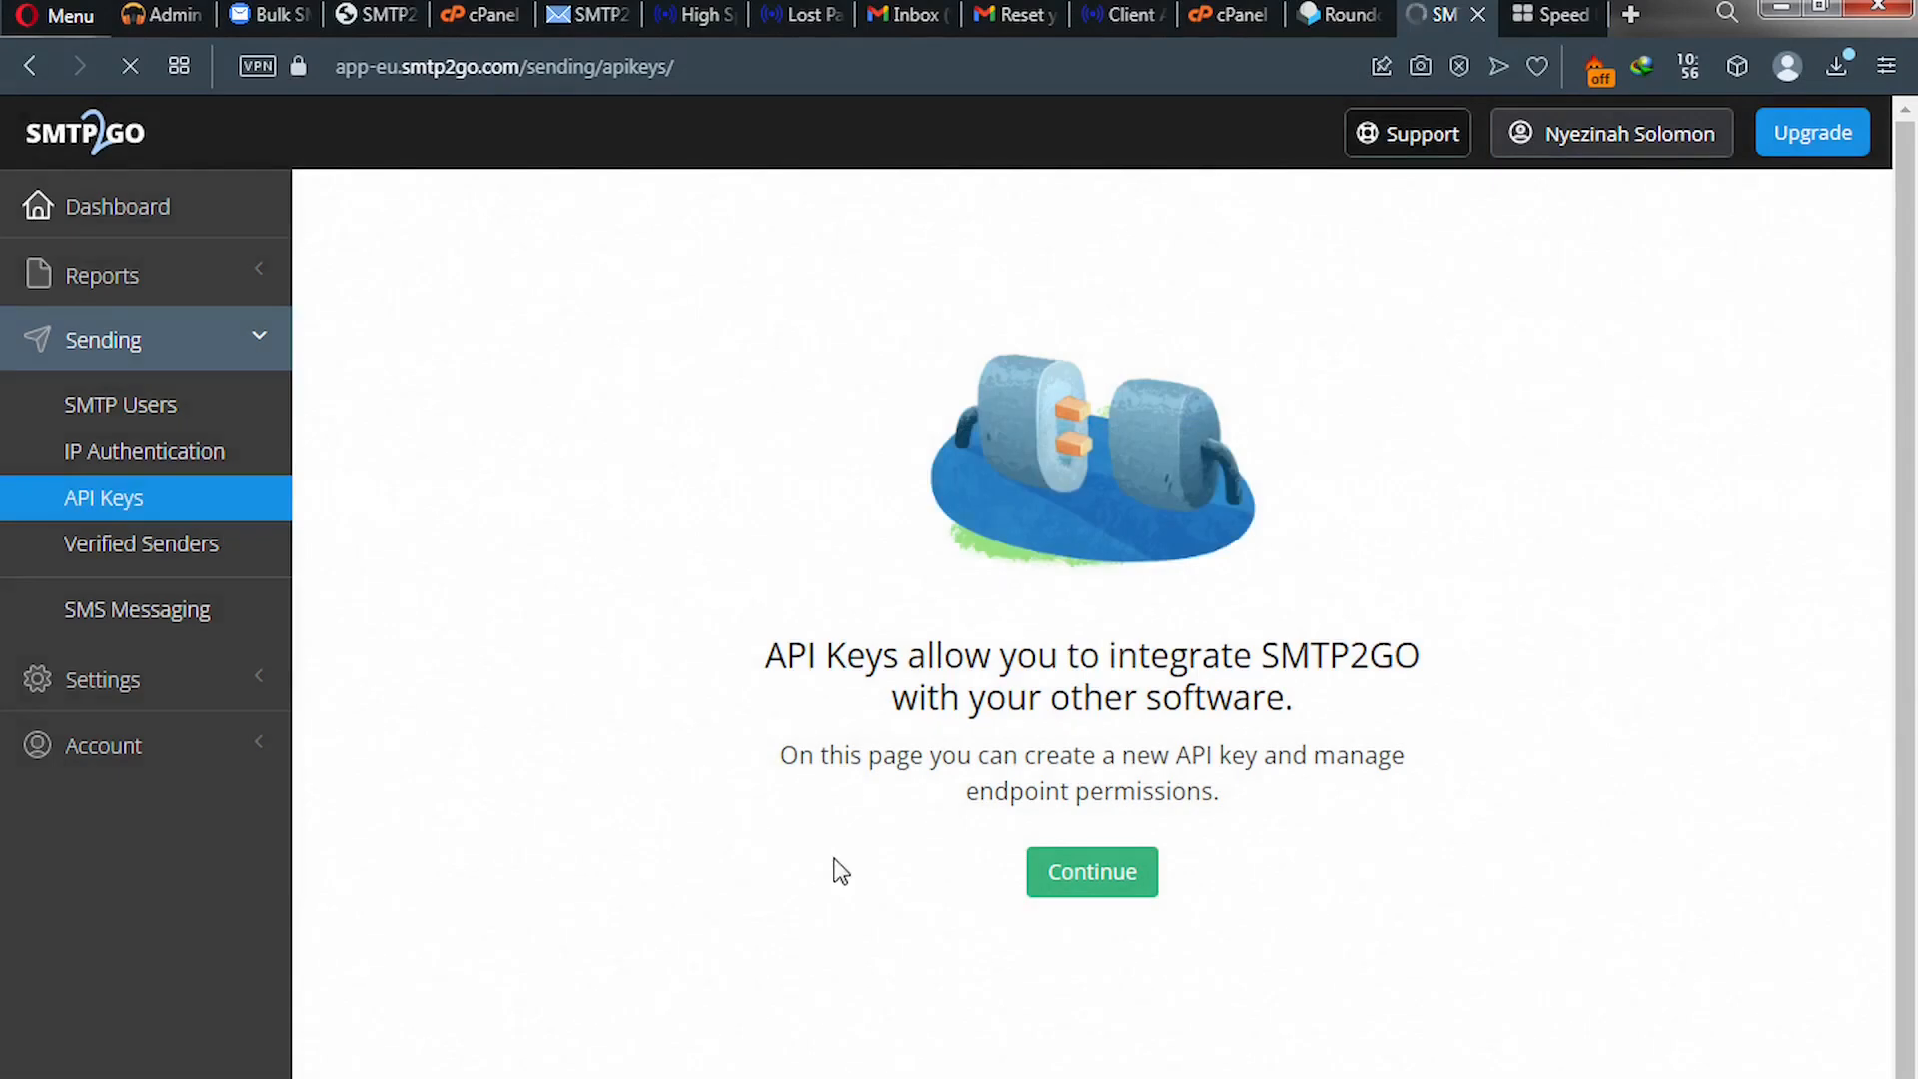
left_click(1092, 885)
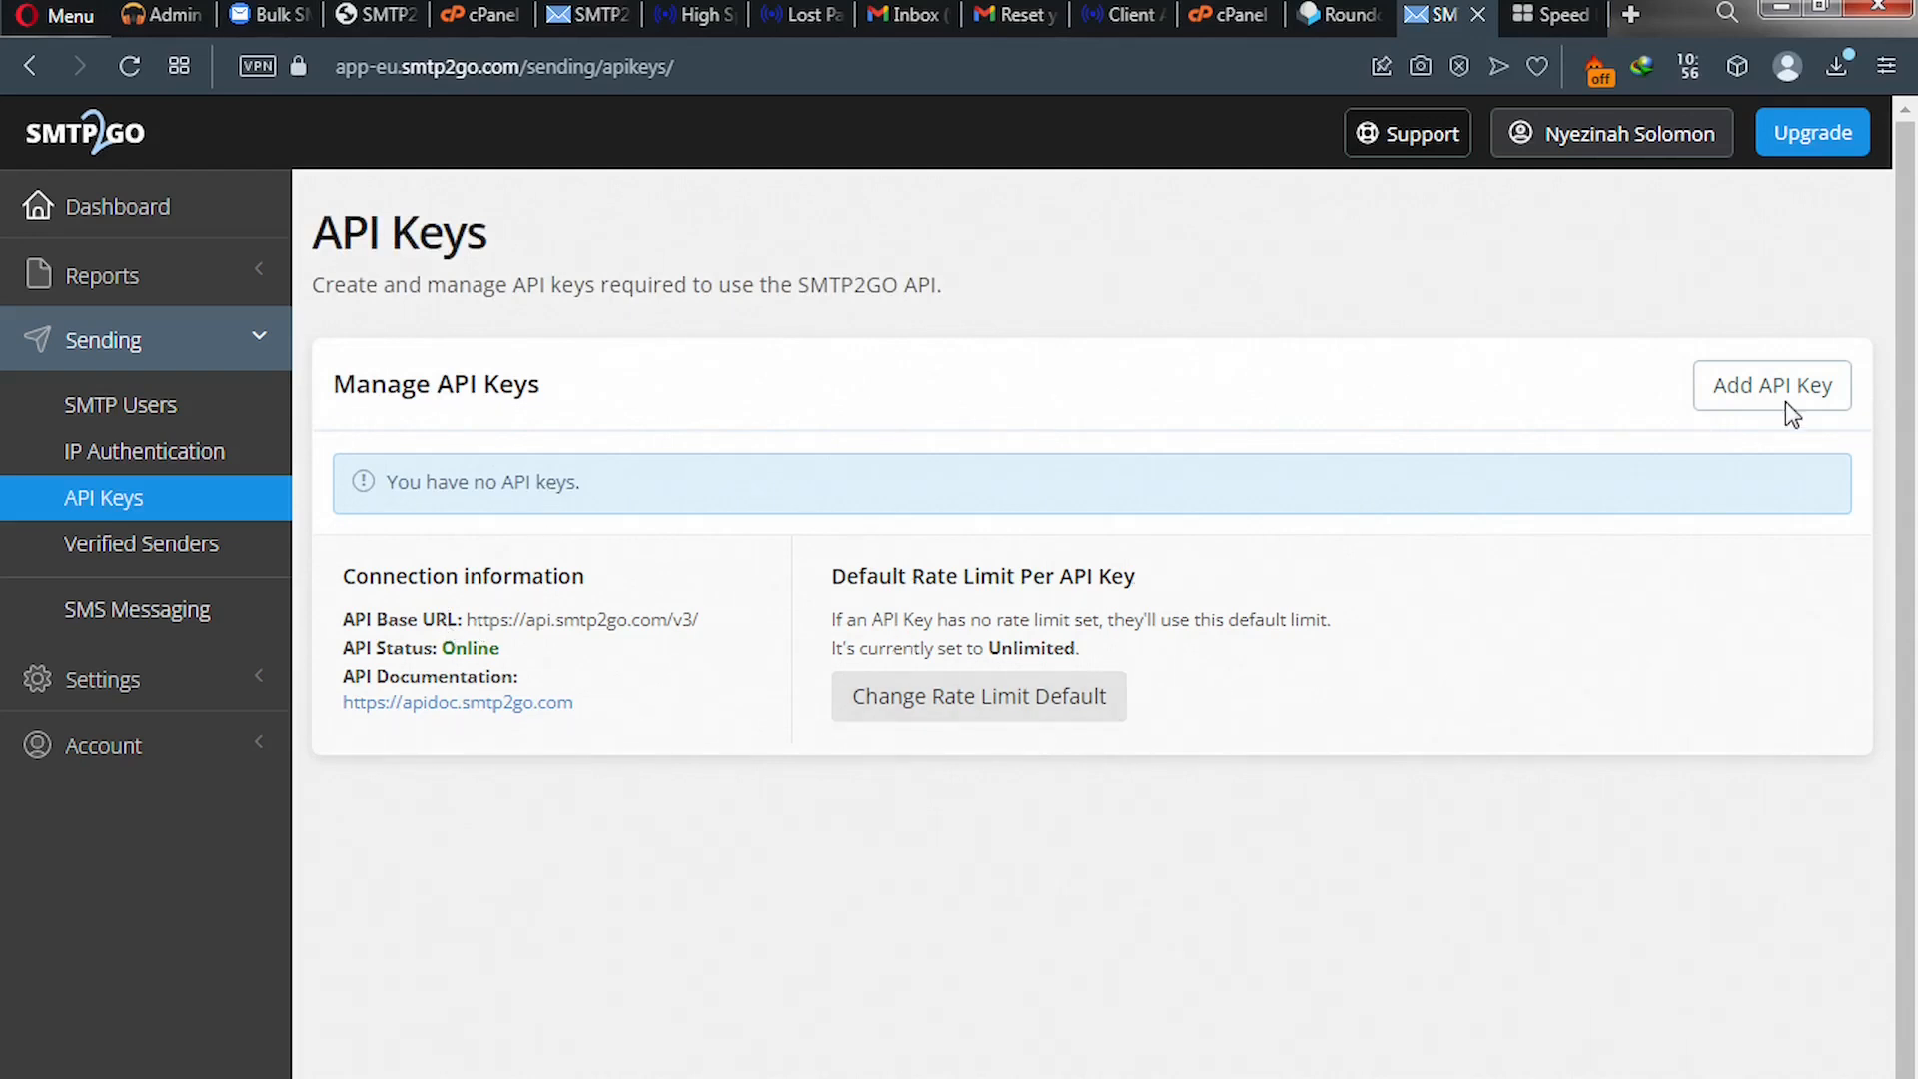
left_click(1758, 404)
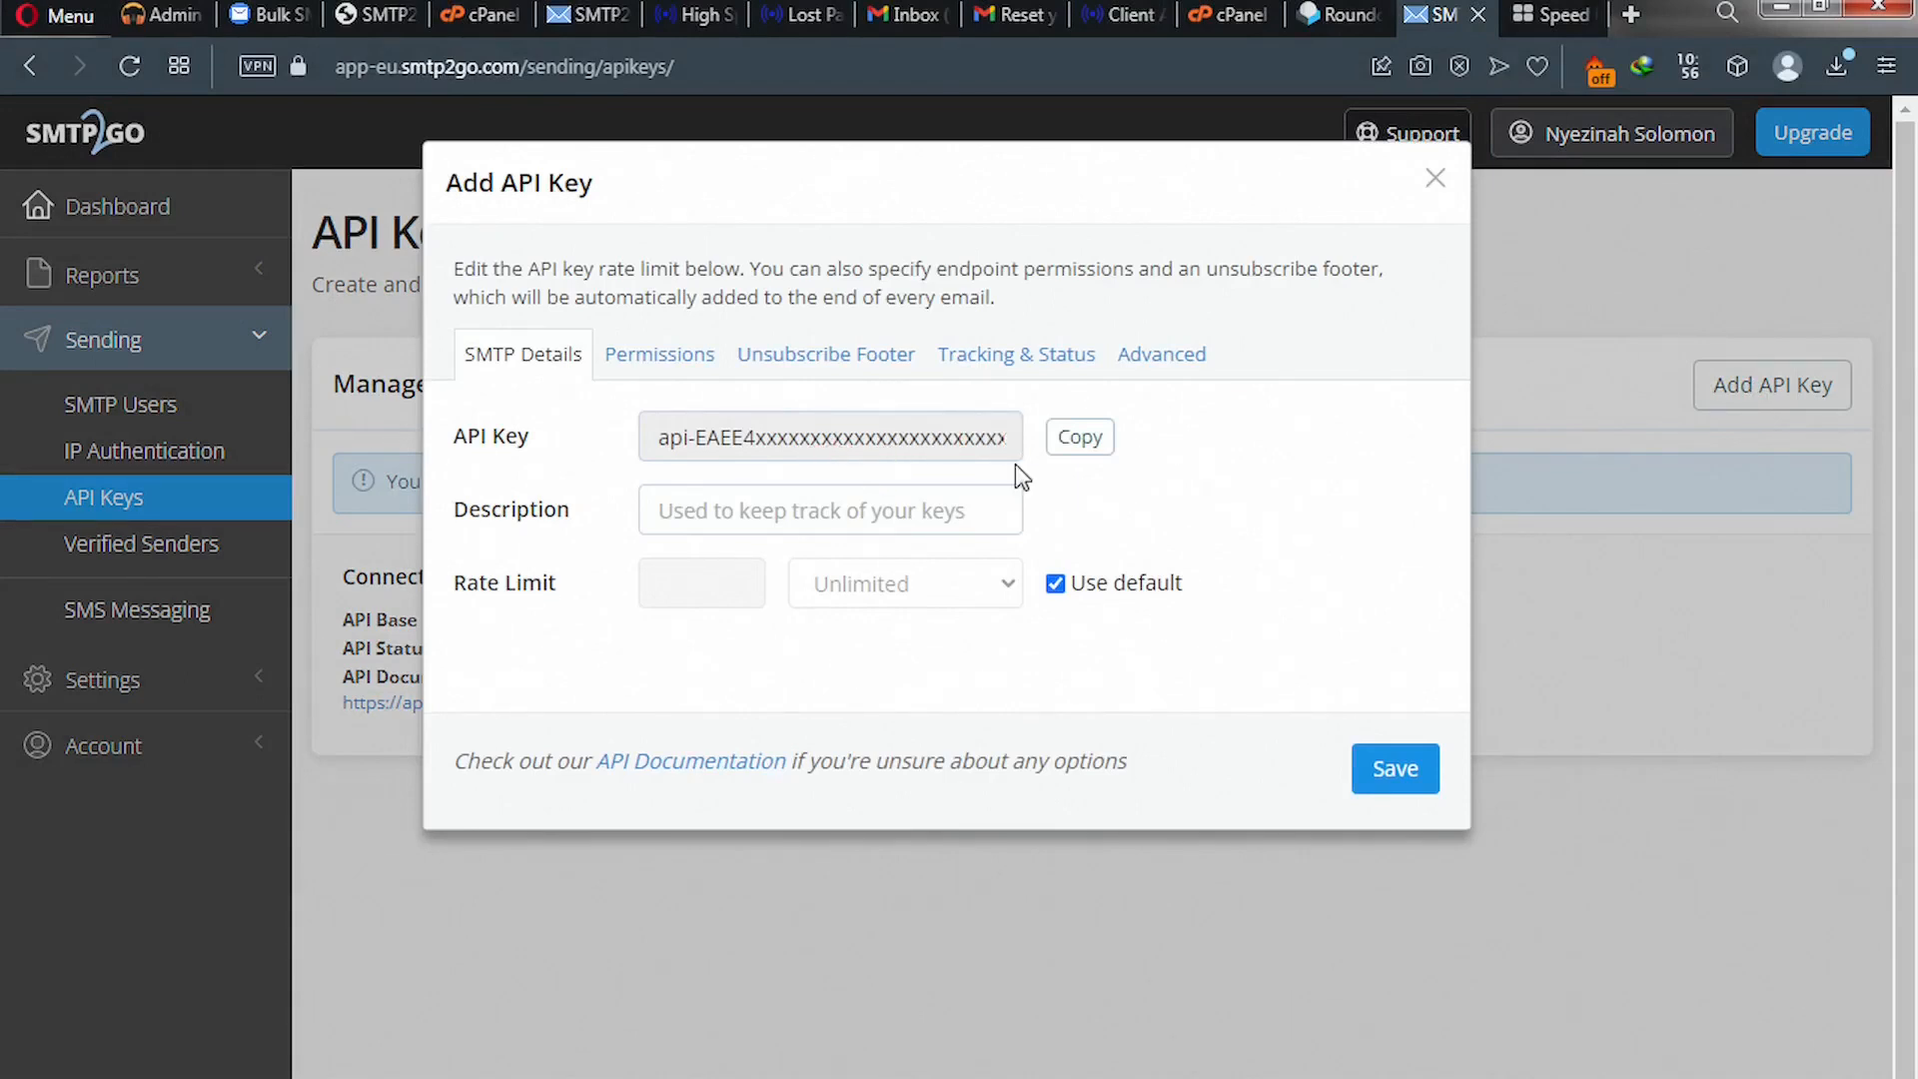
left_click(1088, 443)
left_click(384, 18)
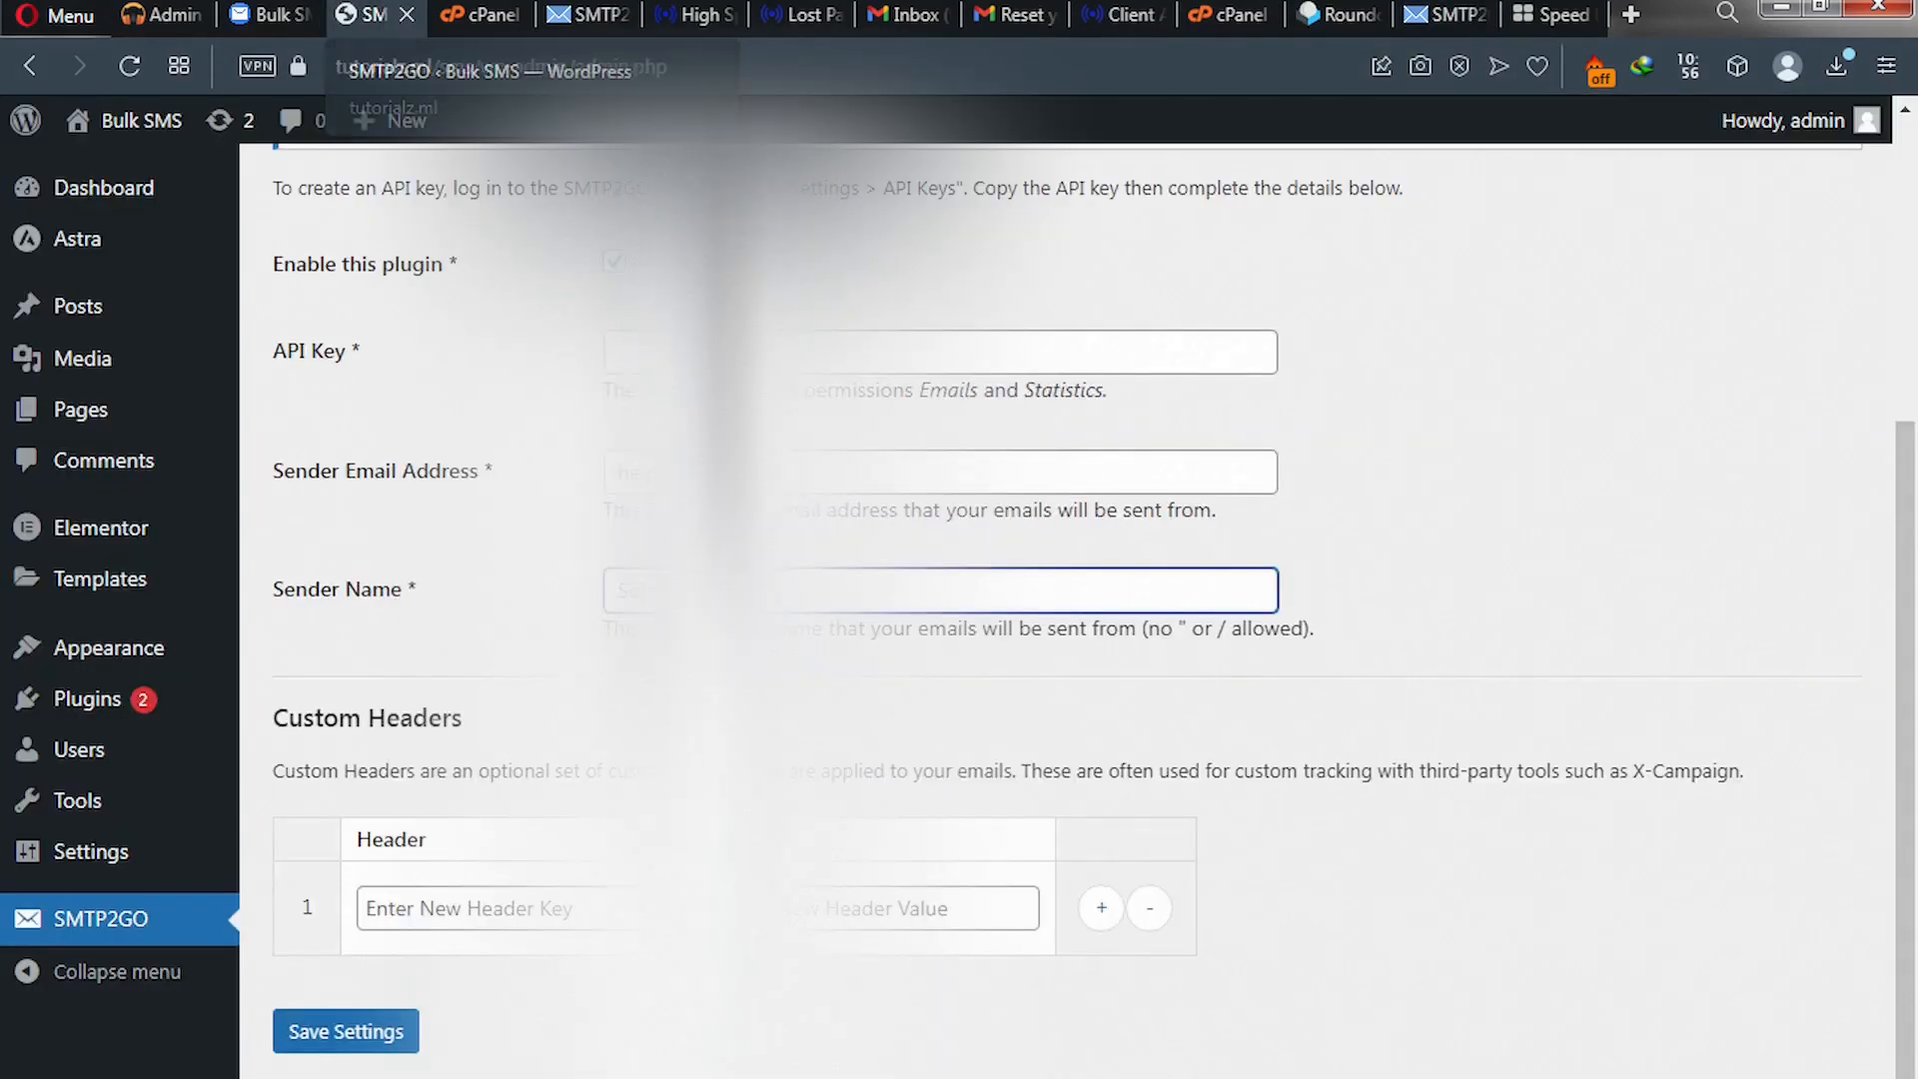
- Paste the copied key into the SMTP2GO plugin's API Key field and save the settings
left_click(717, 353)
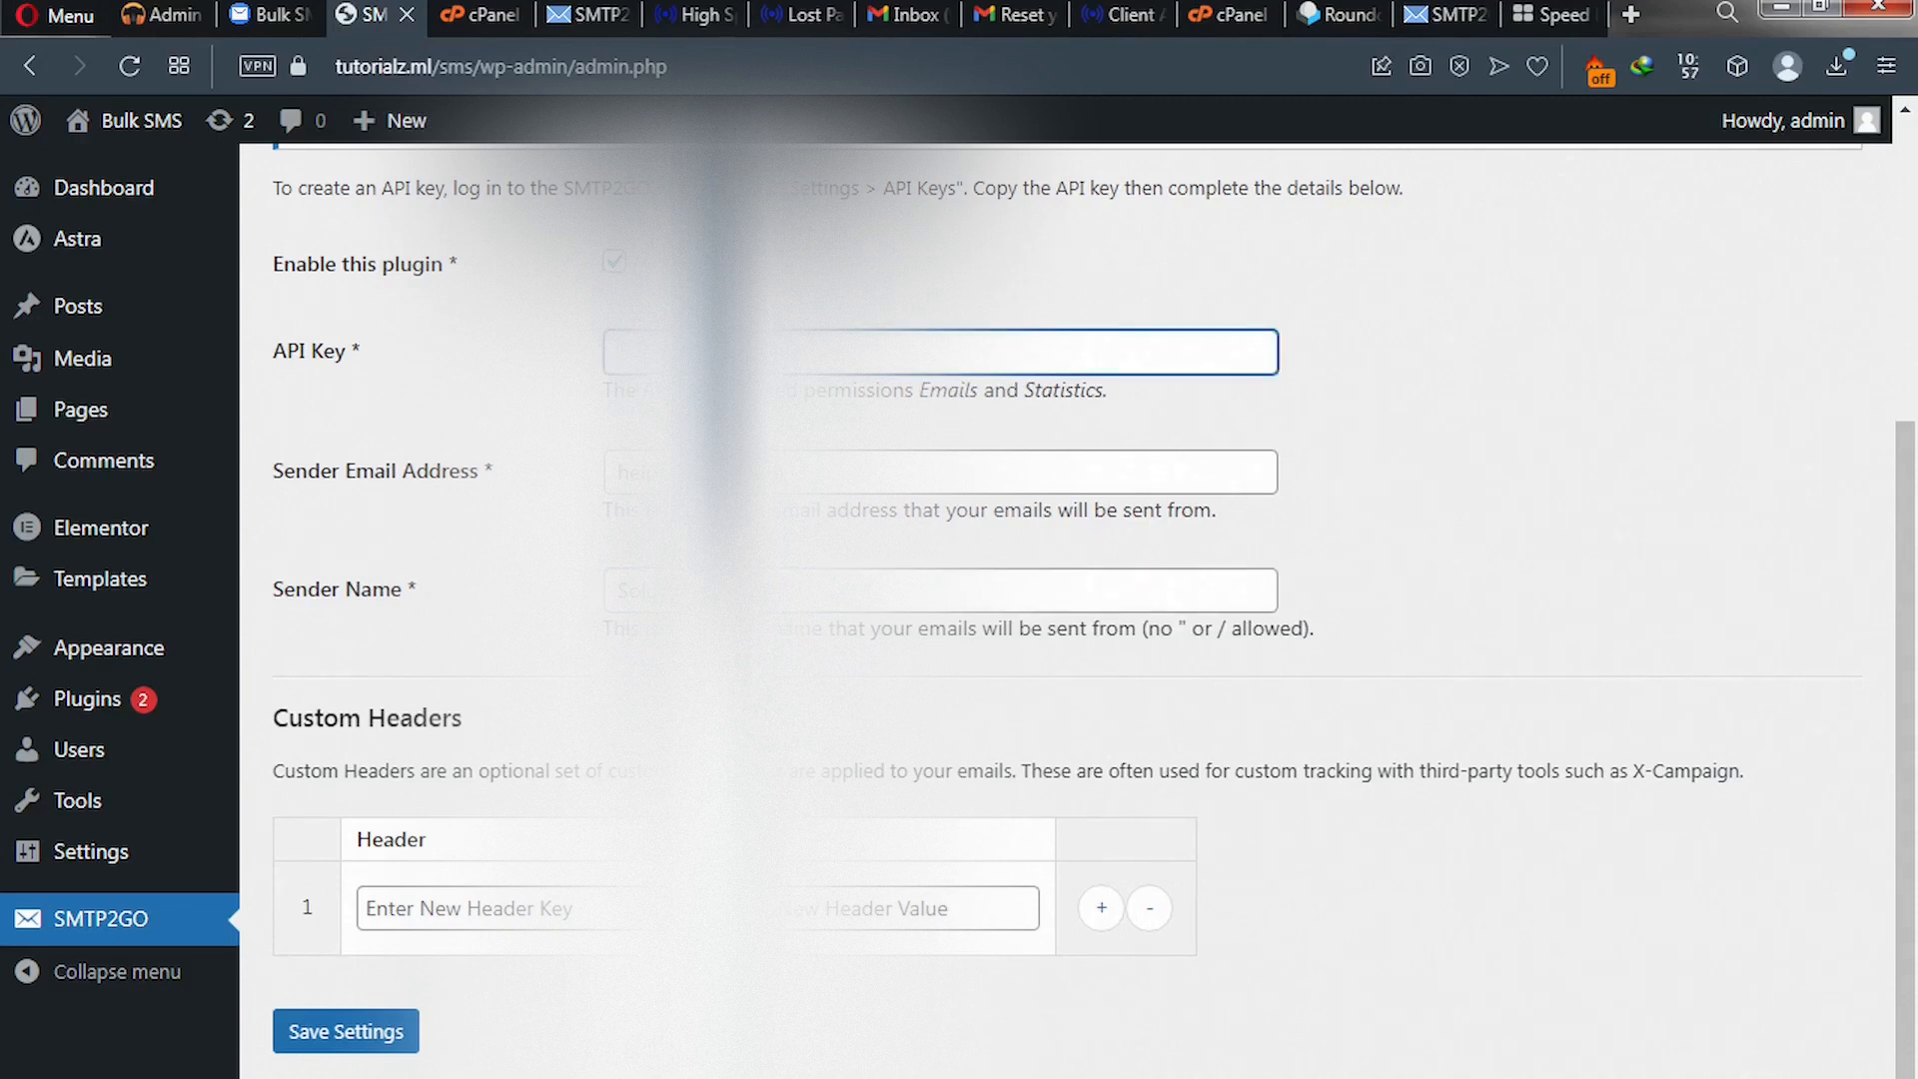
key("ctrl+v")
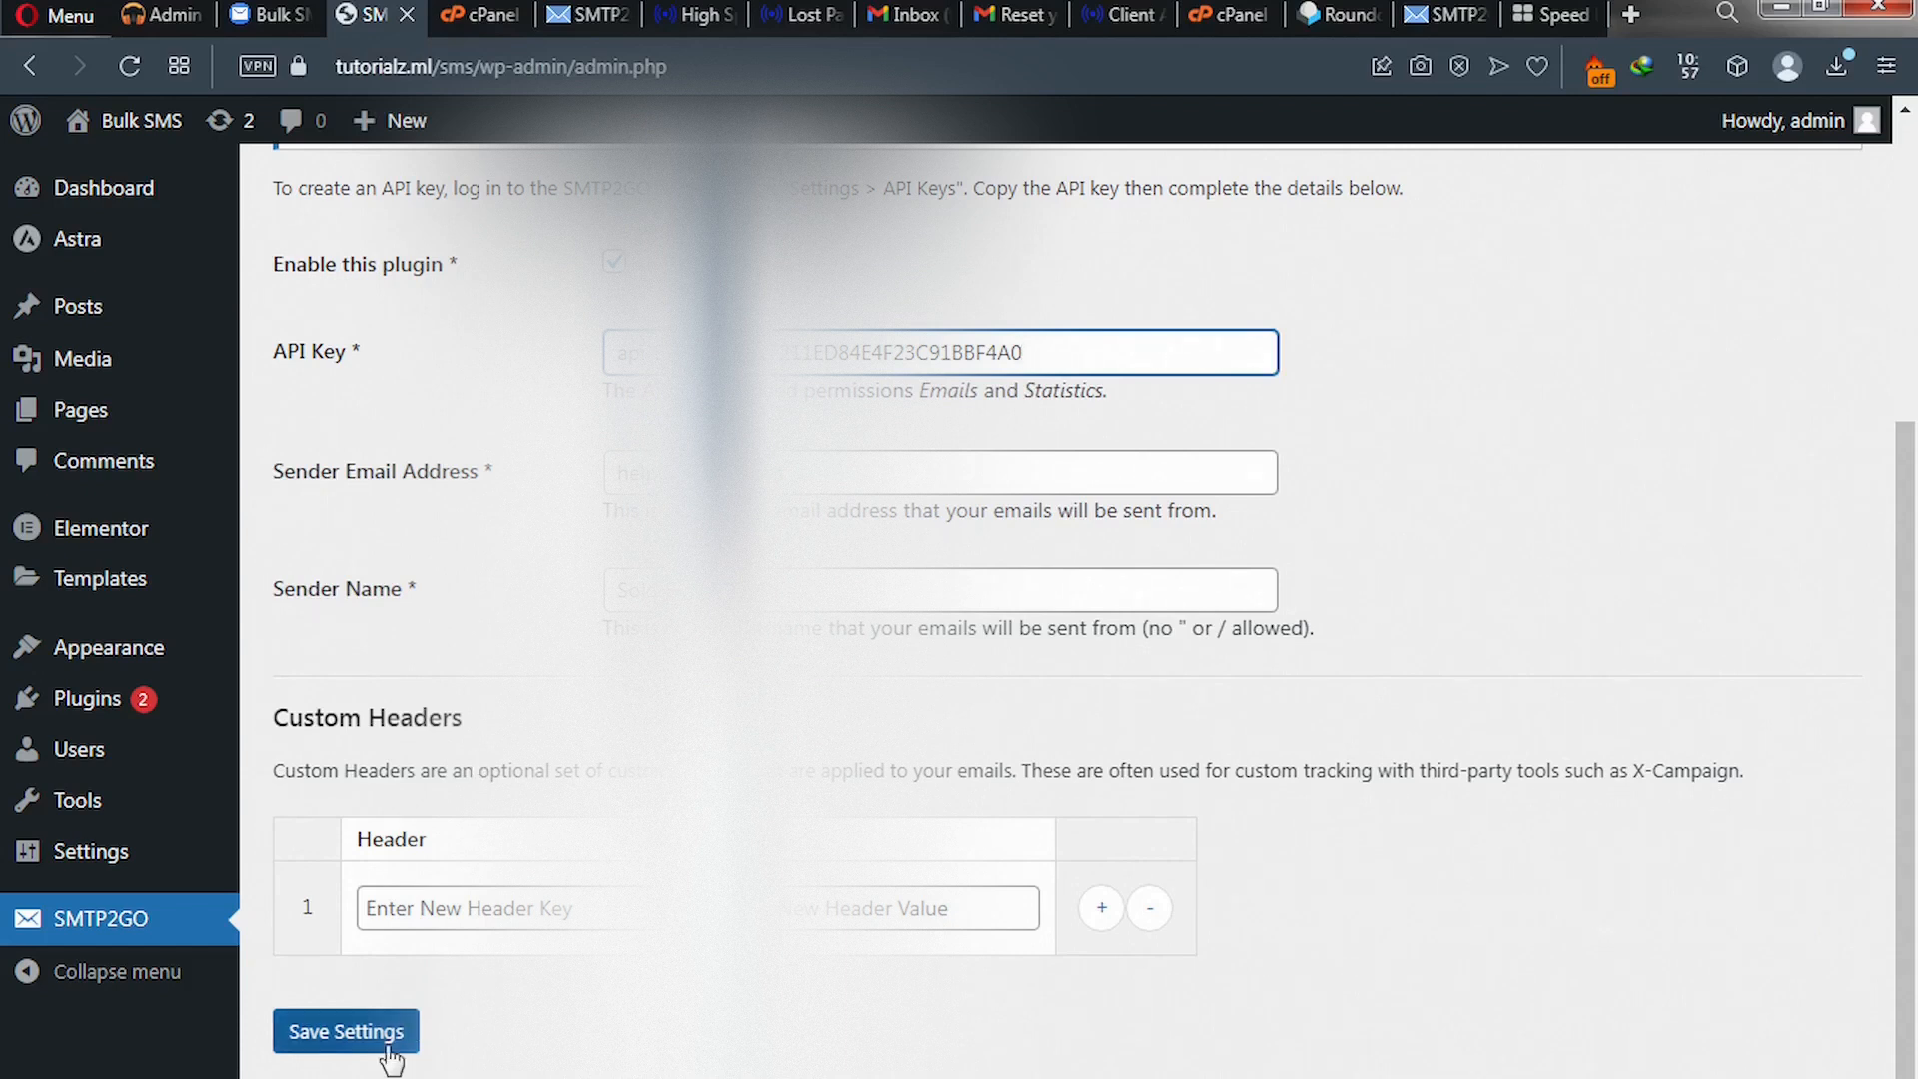
left_click(355, 1039)
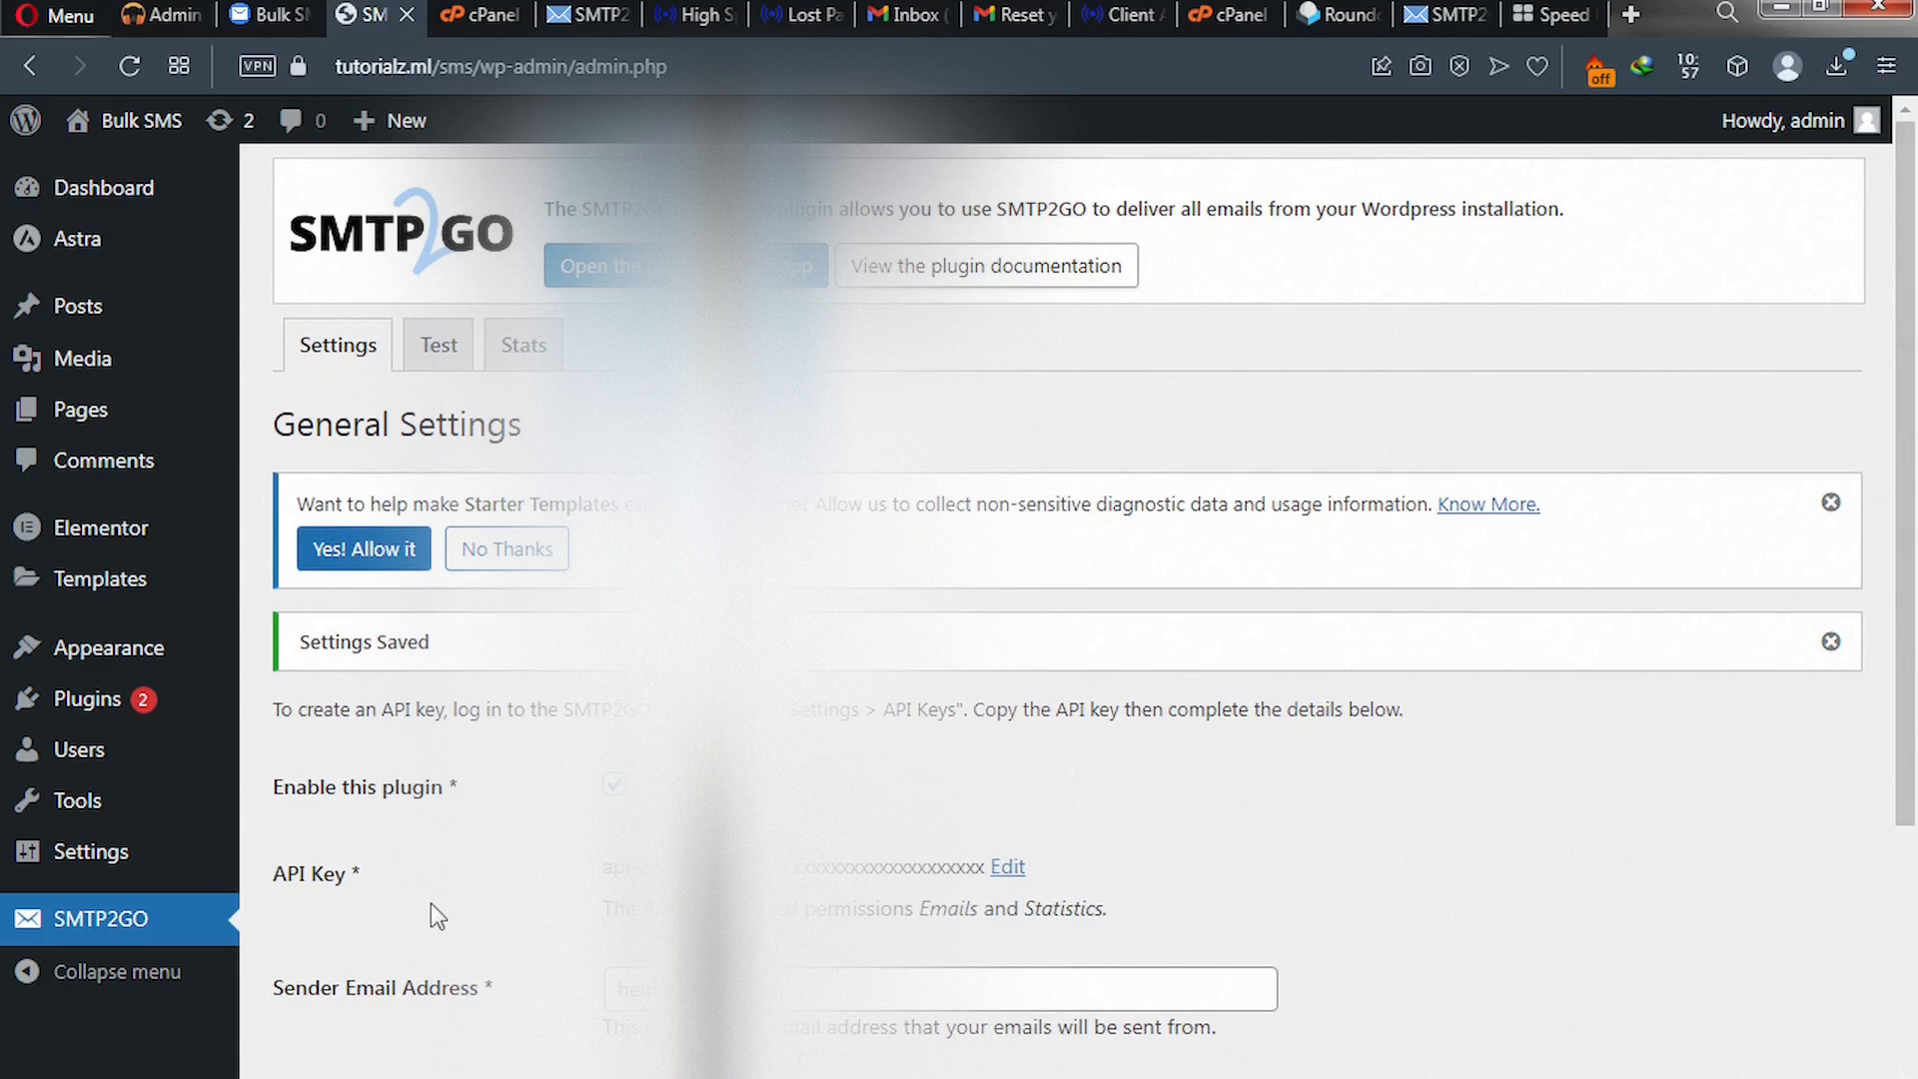
scroll(435, 913, "down", 3)
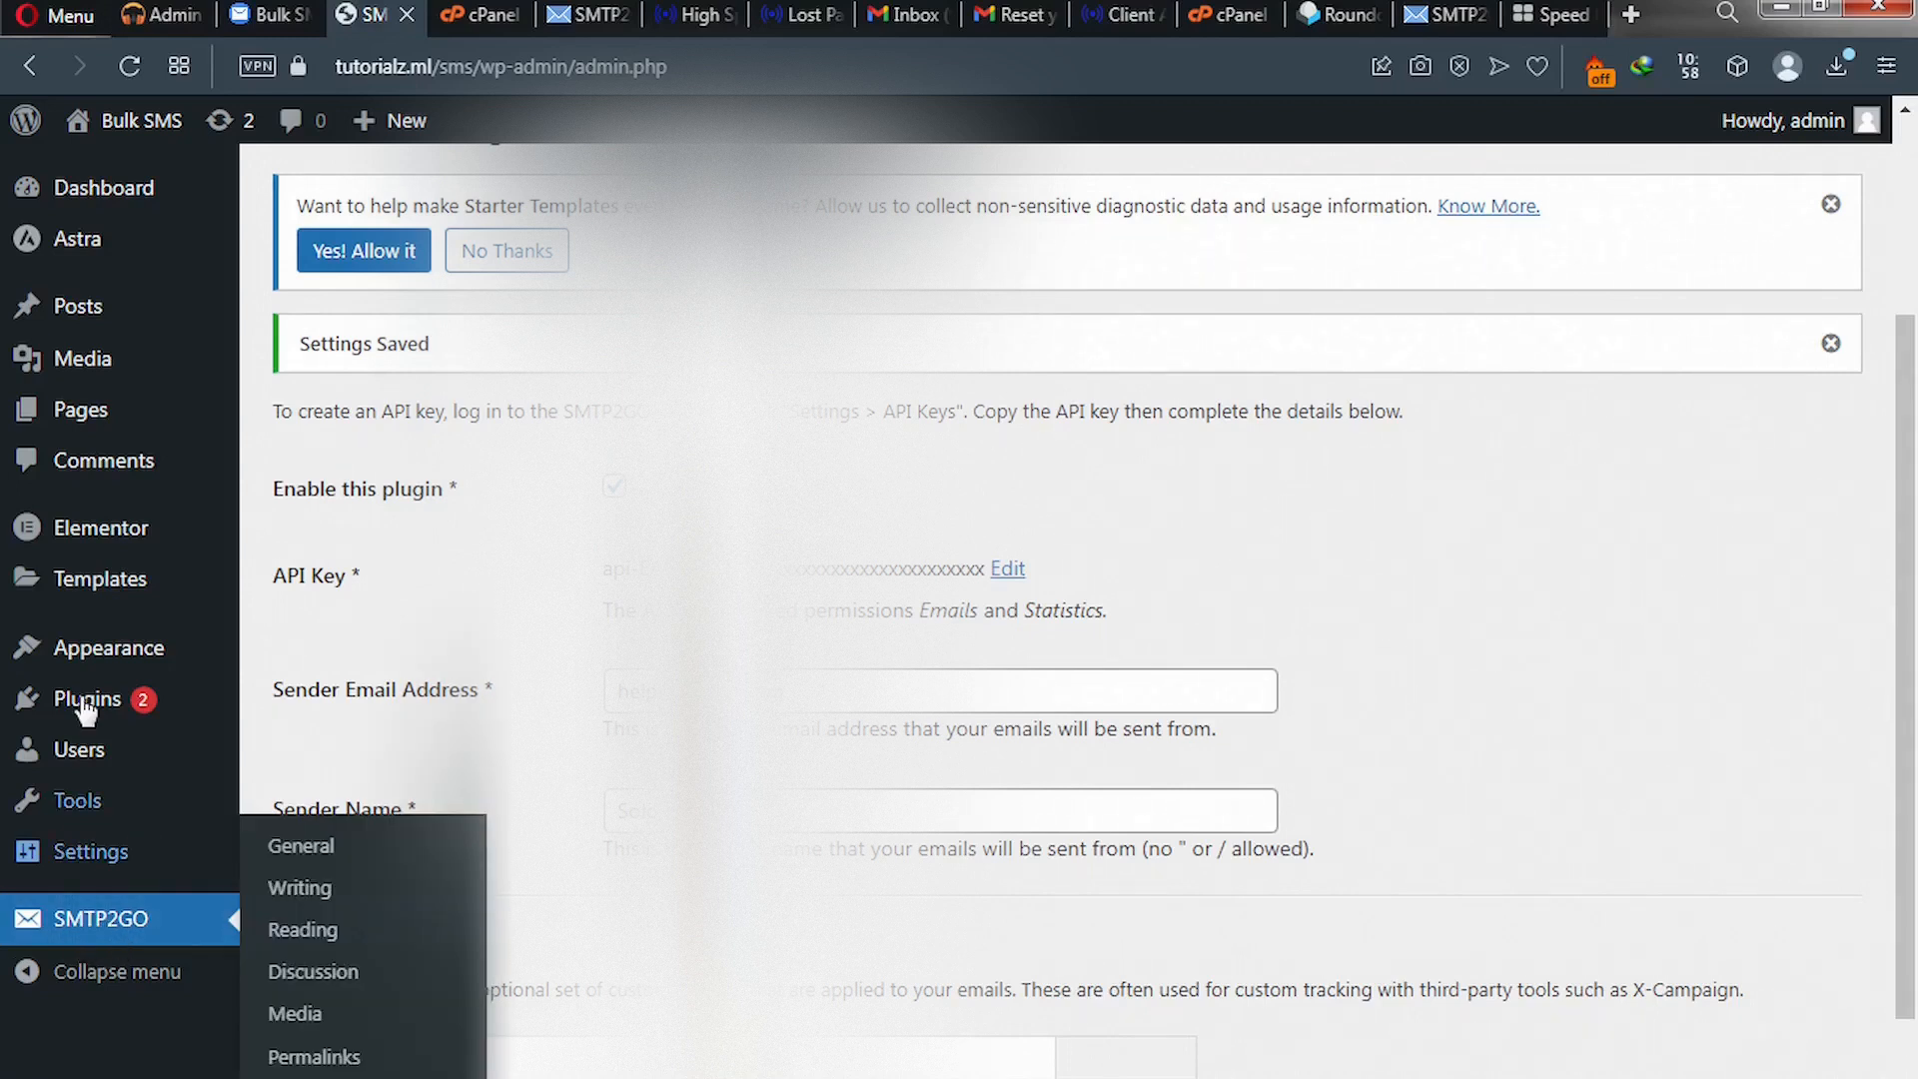
mouse_move(95, 714)
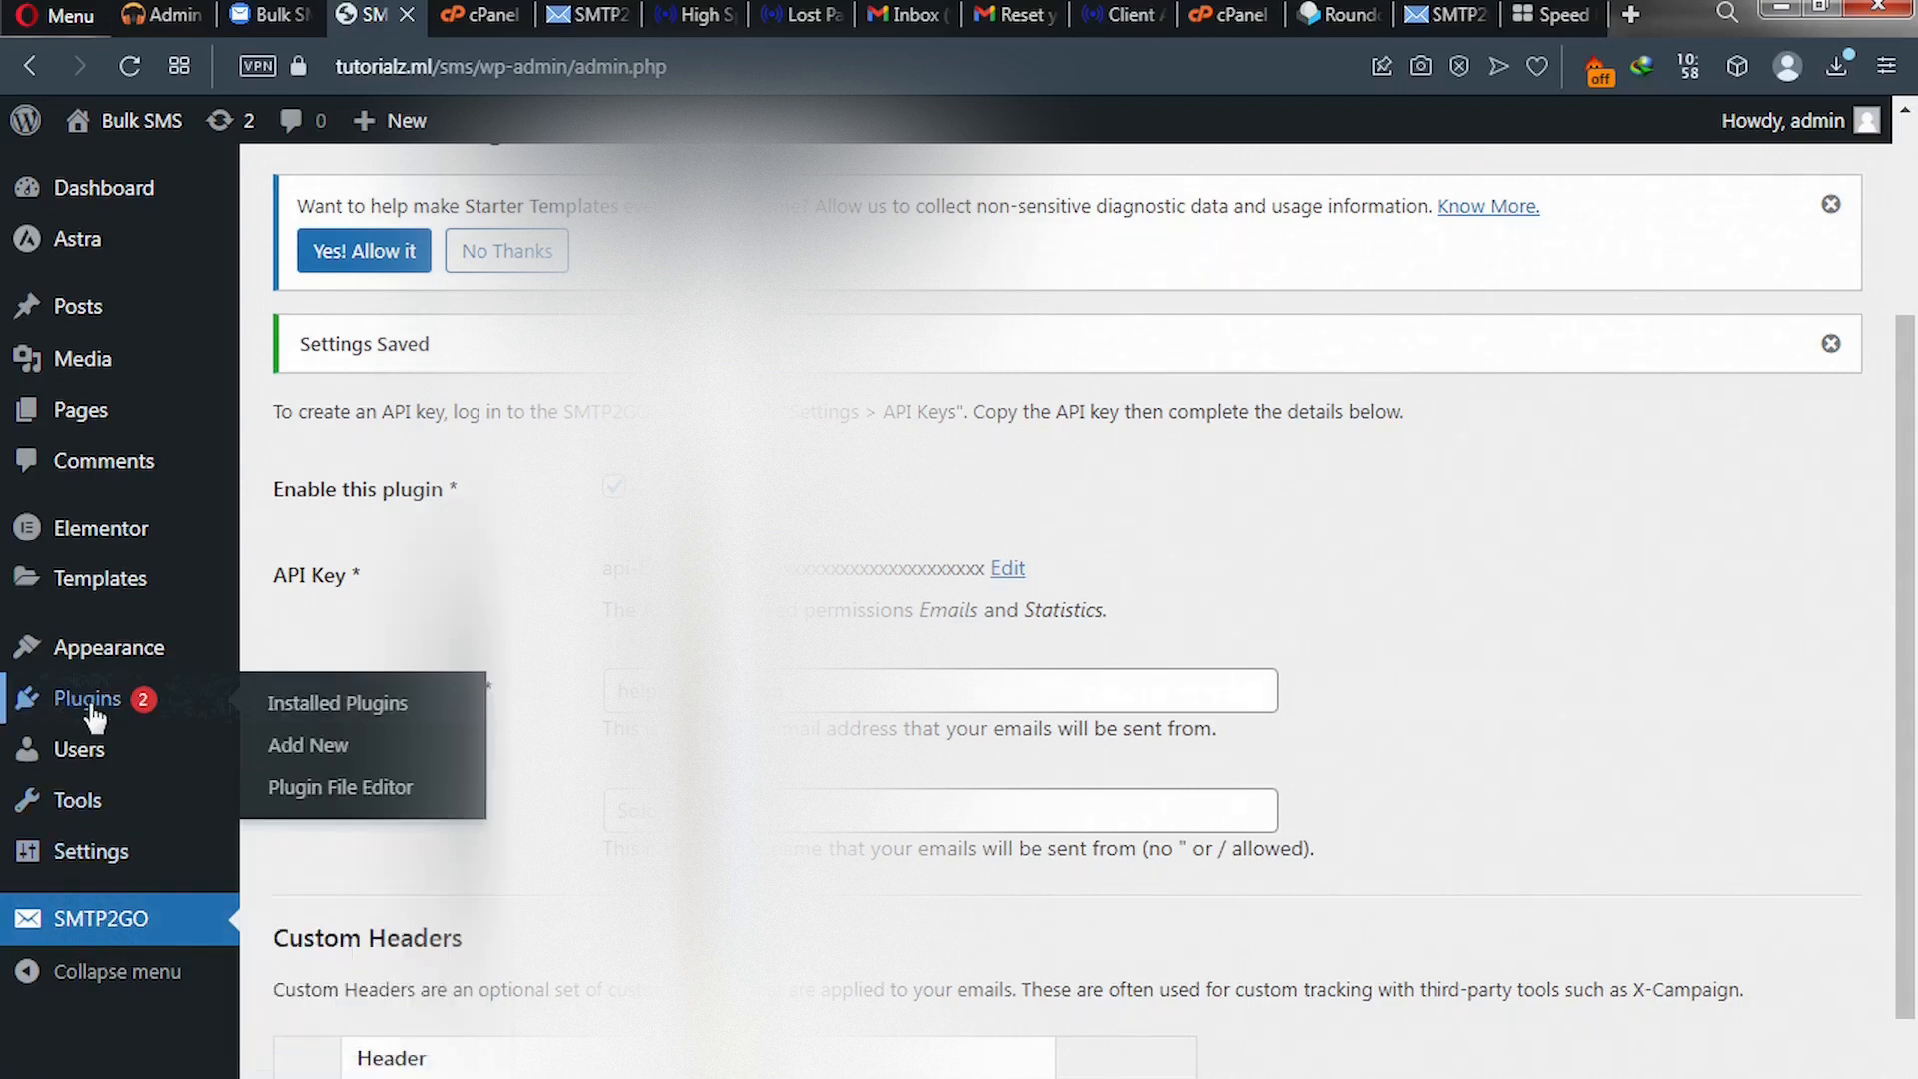
- Search plugins for 'smtp', then install and activate WP Mail SMTP by WPForms
left_click(311, 745)
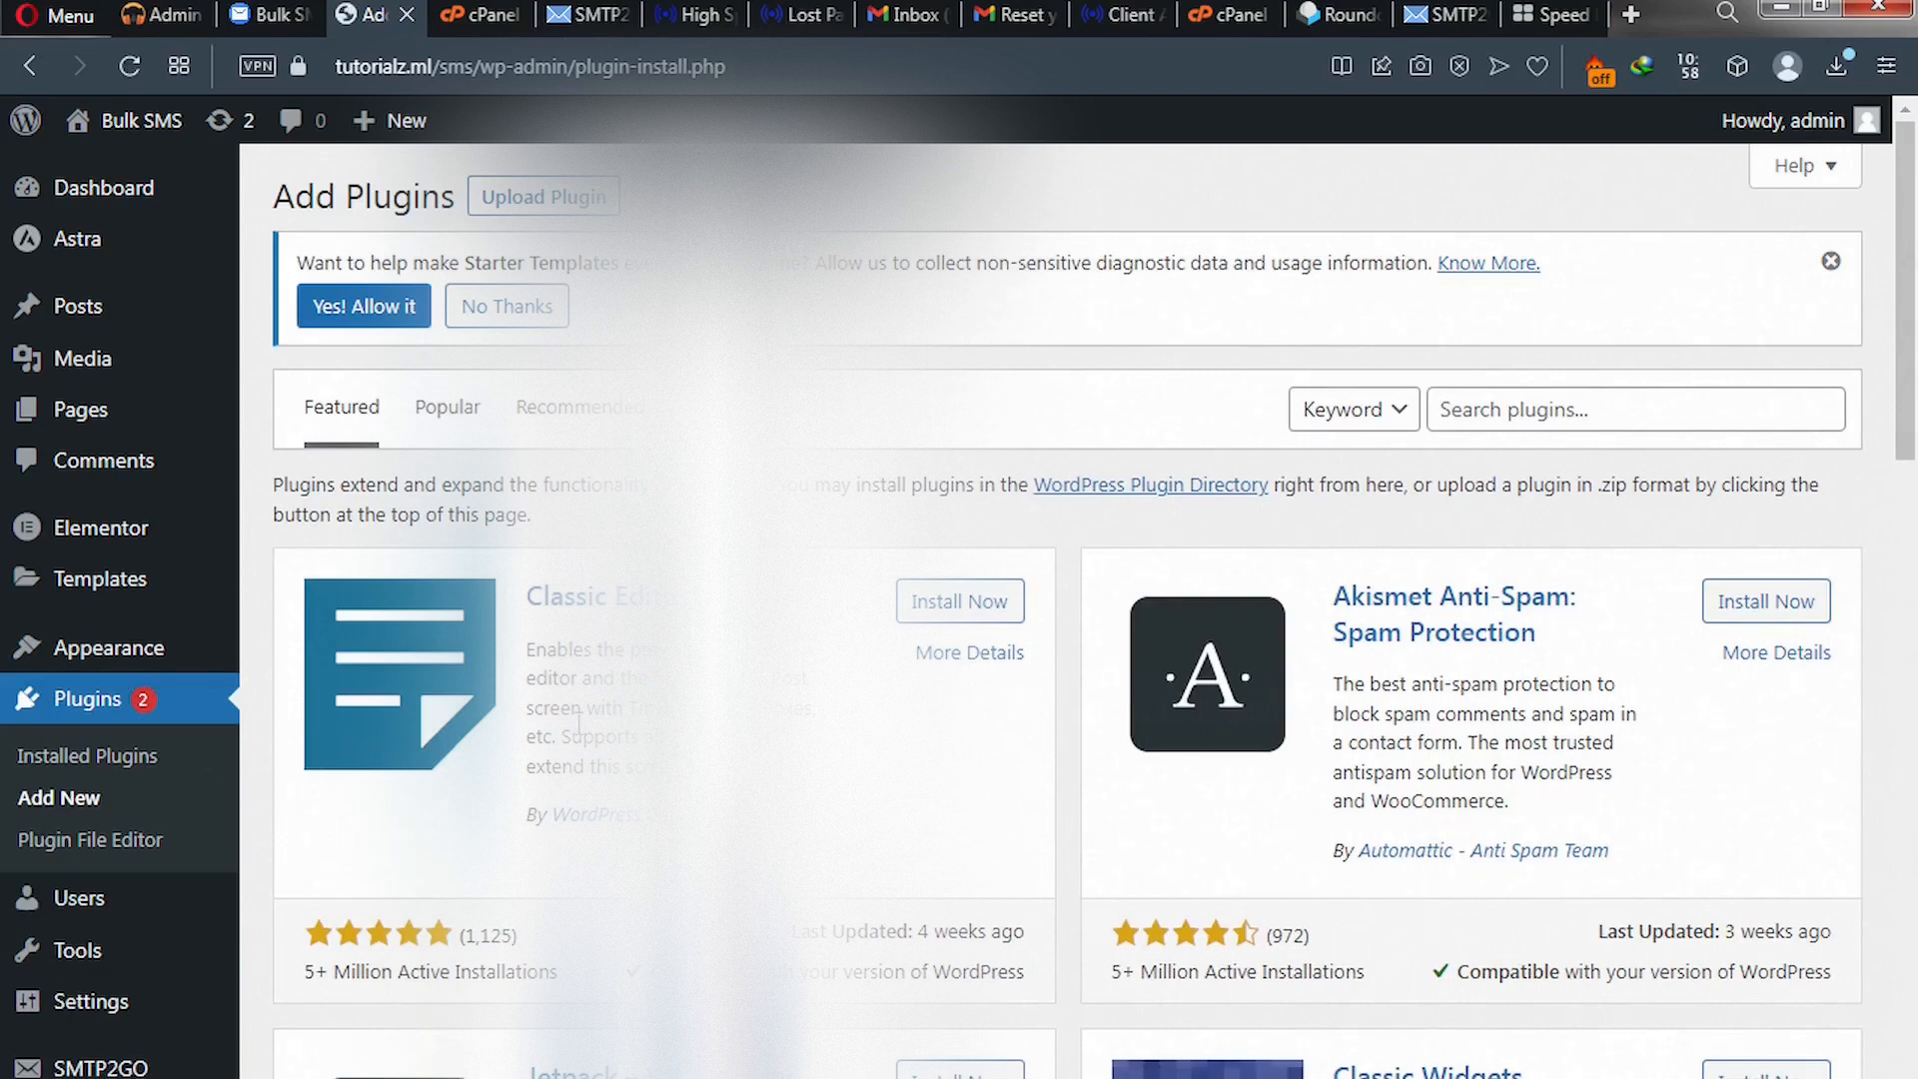
left_click(1479, 408)
type("smtp")
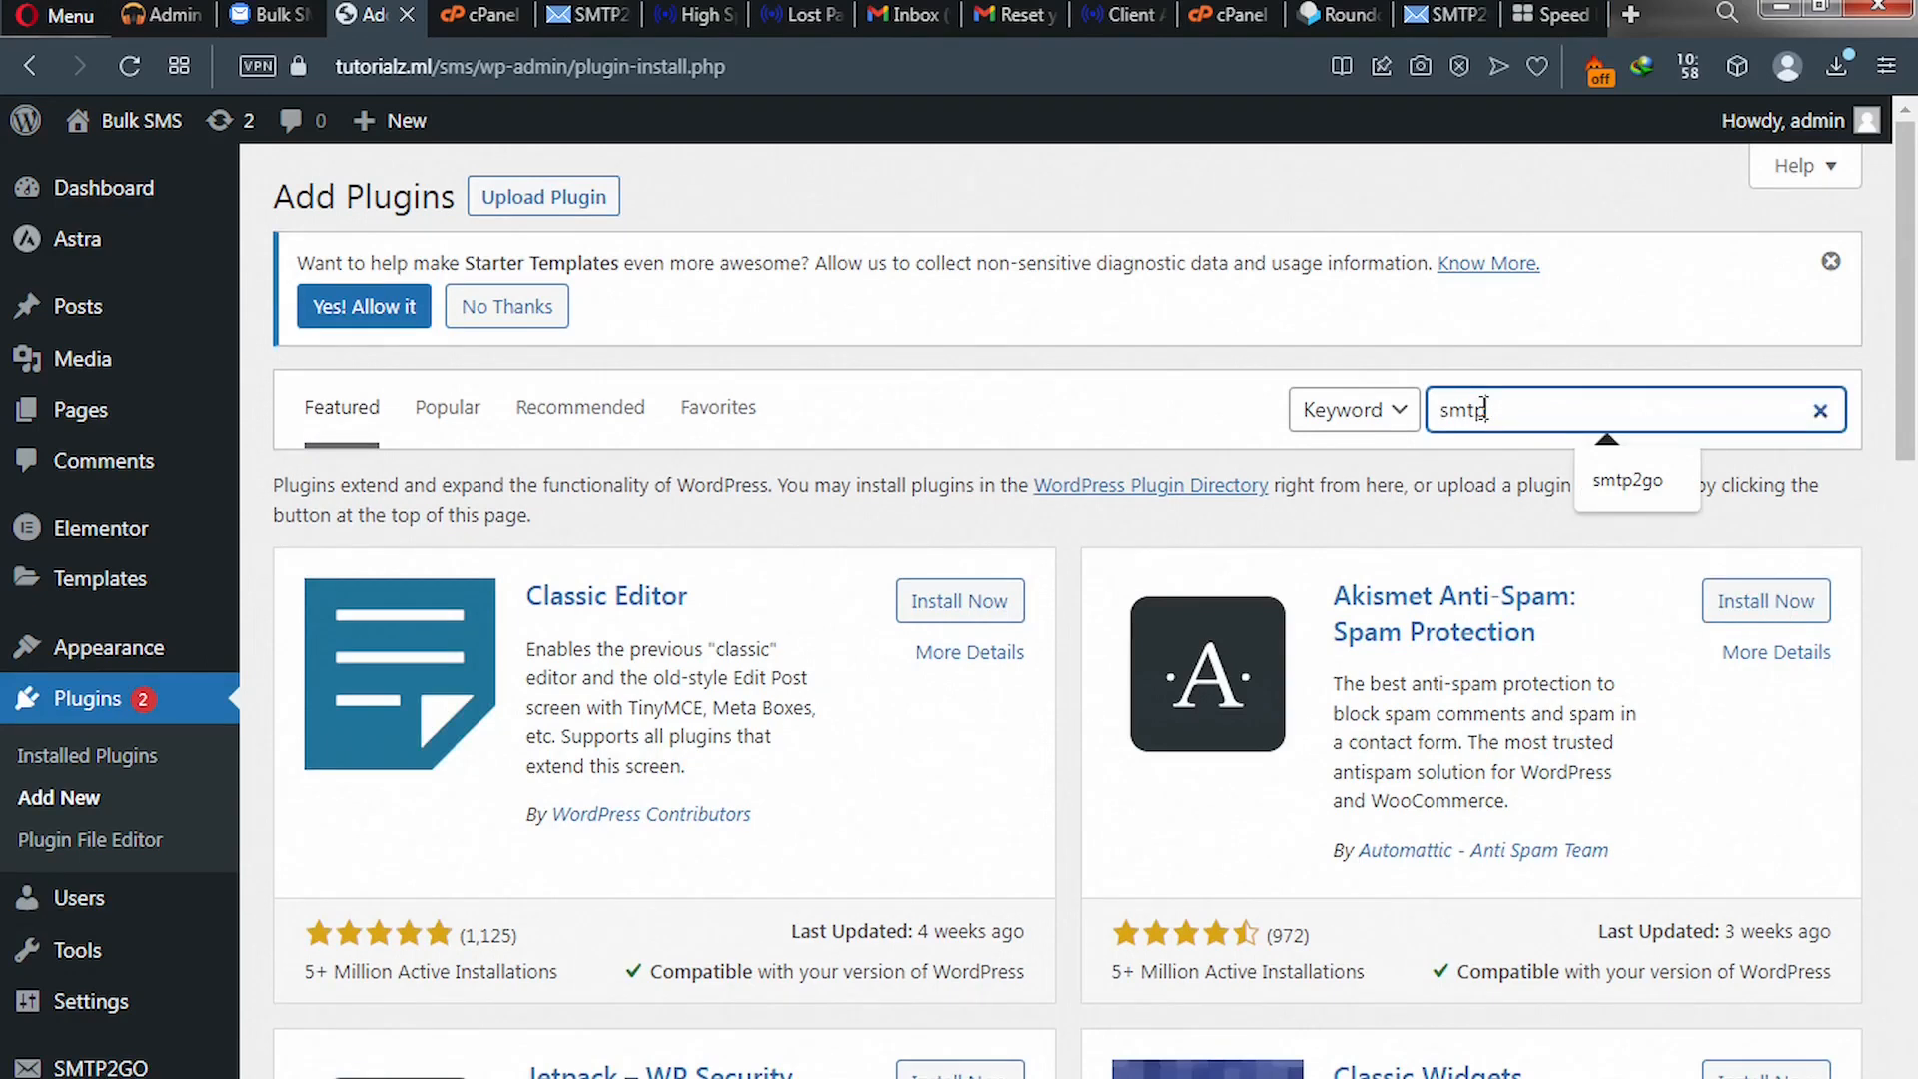
key("Return")
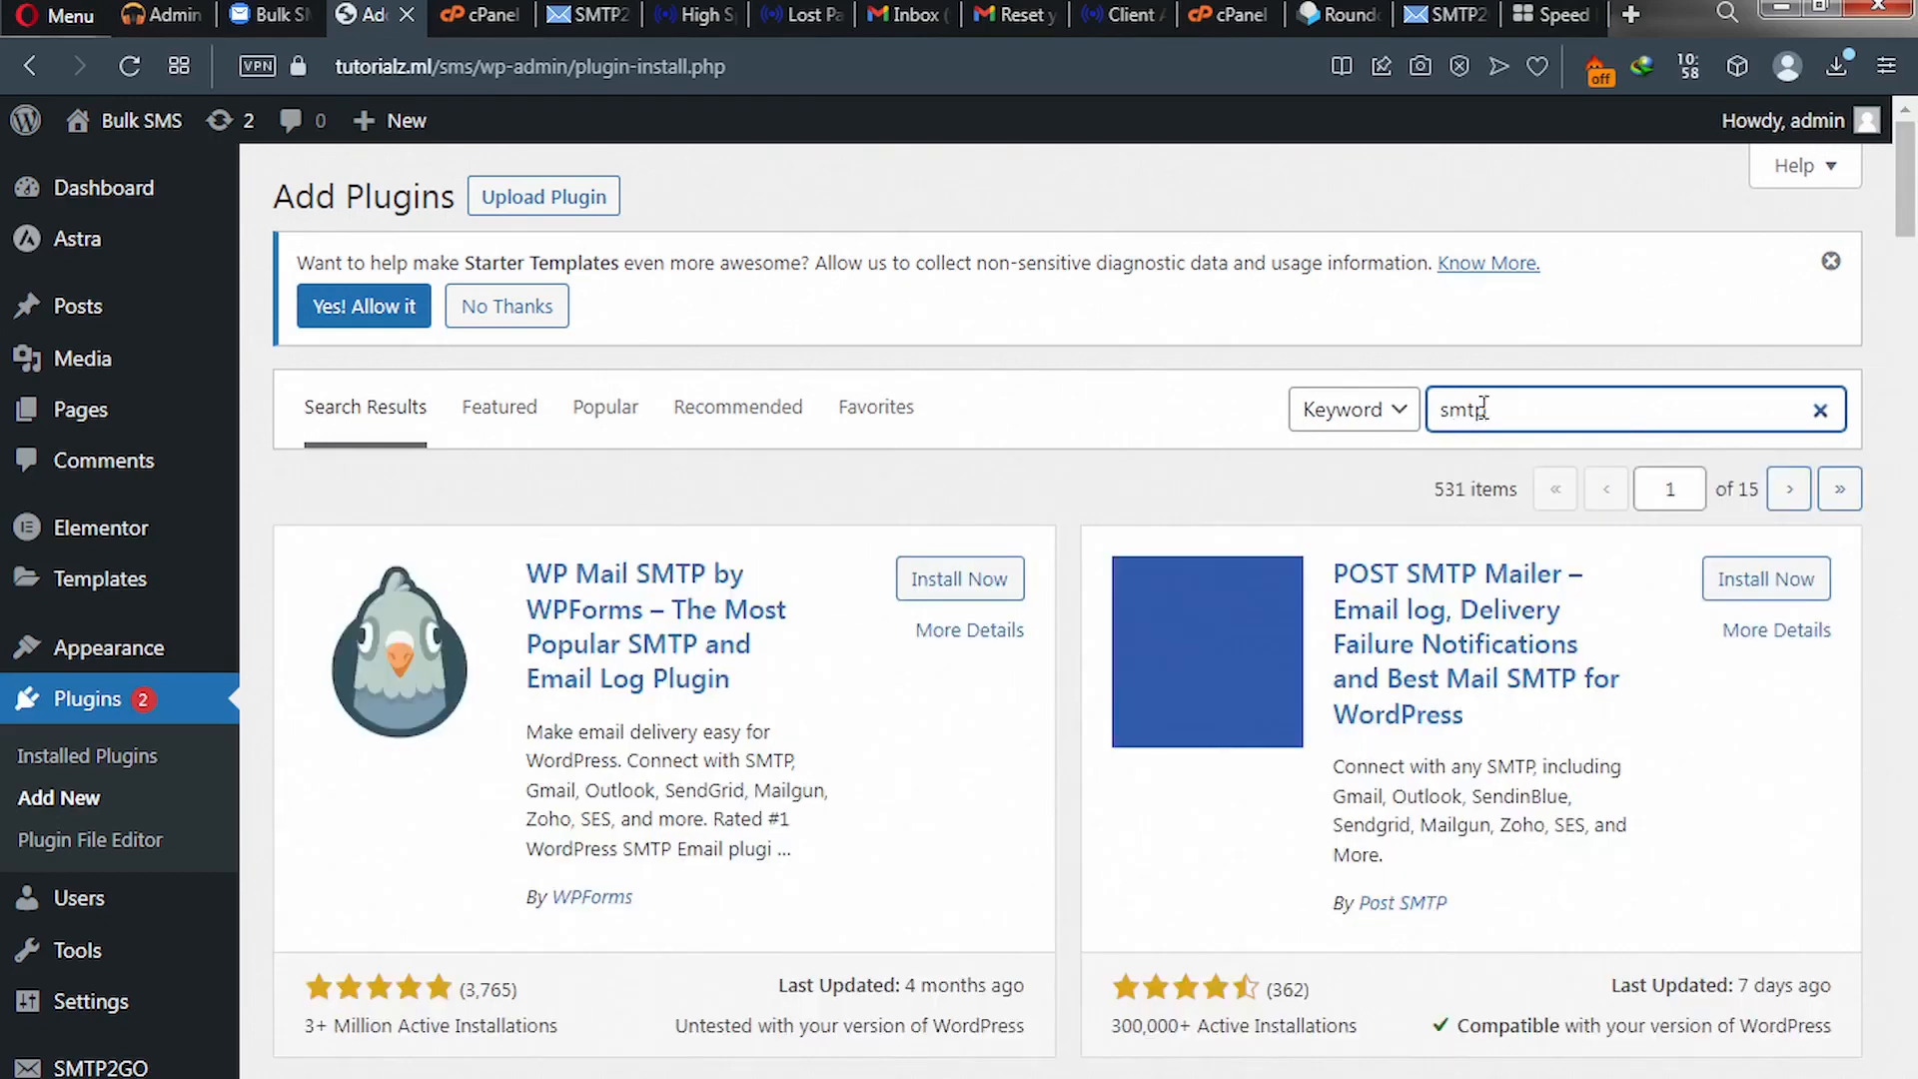
left_click(946, 589)
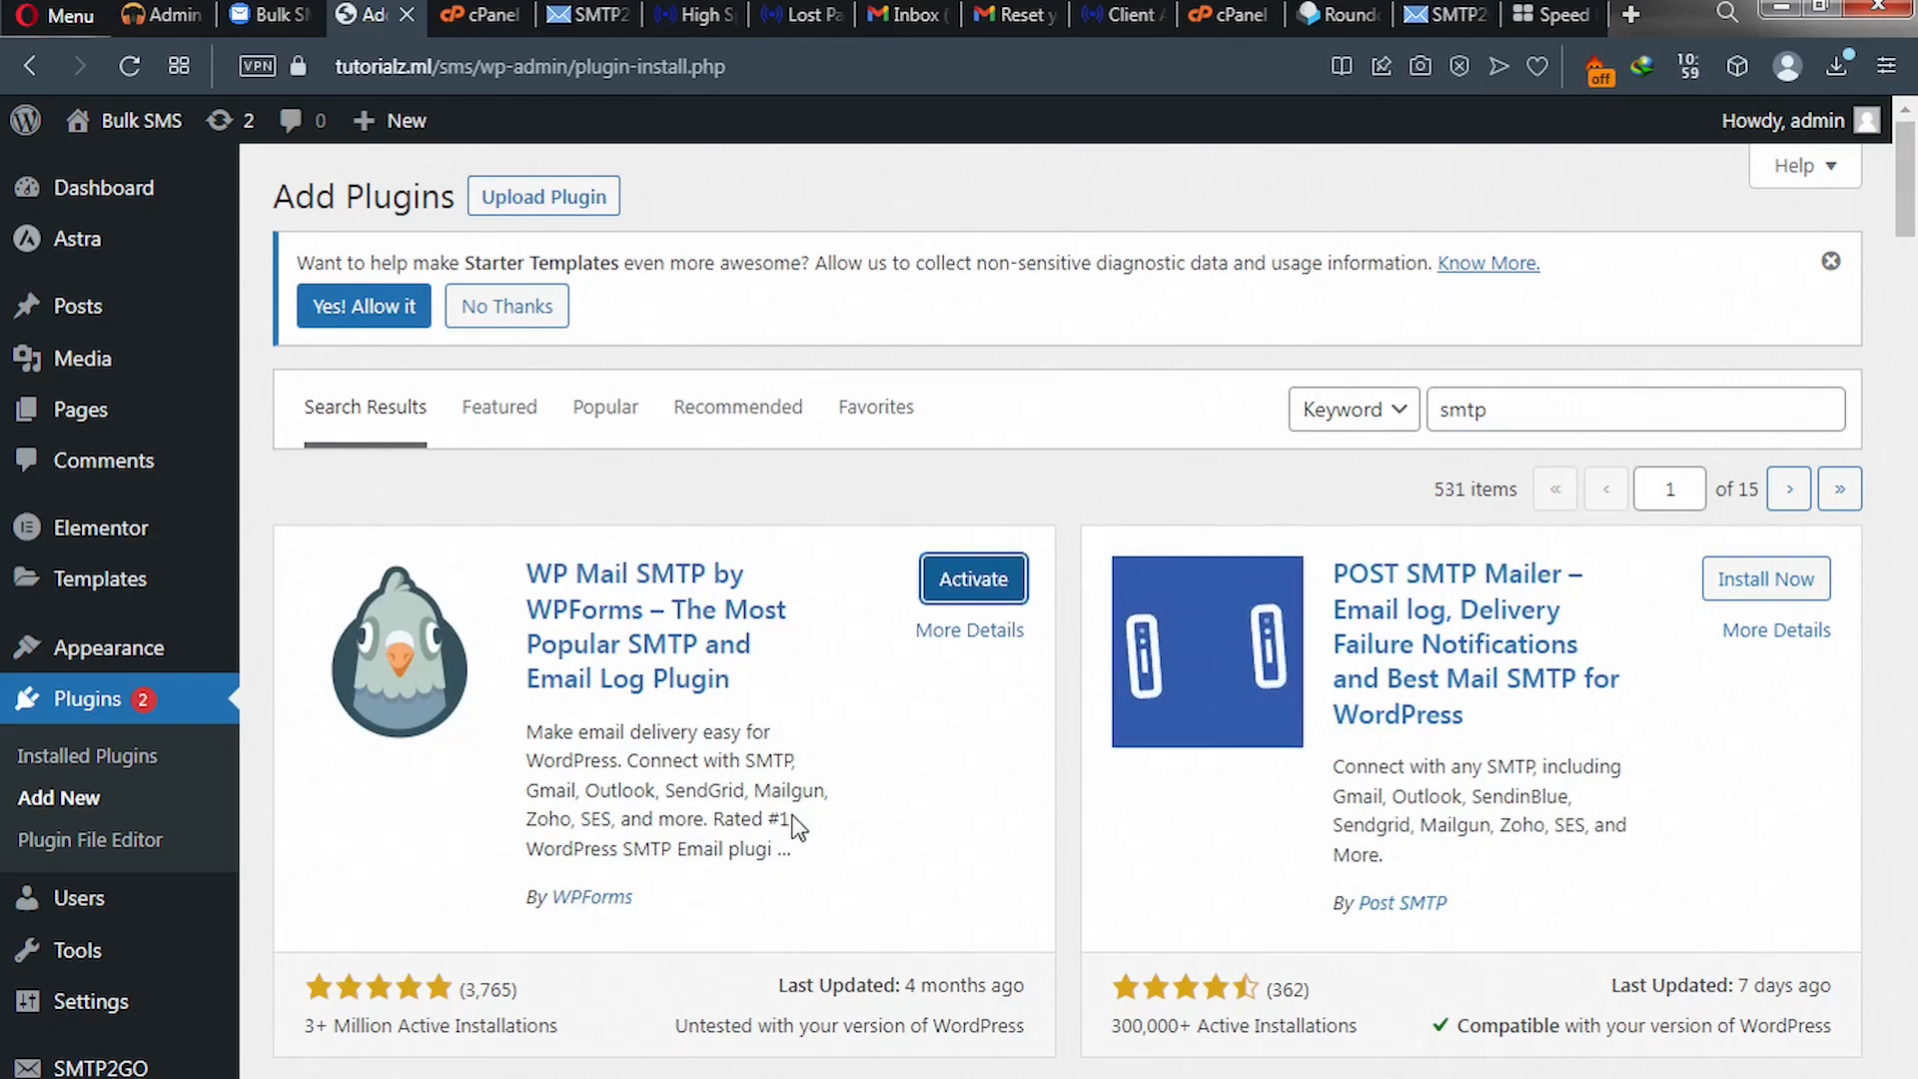
left_click(968, 575)
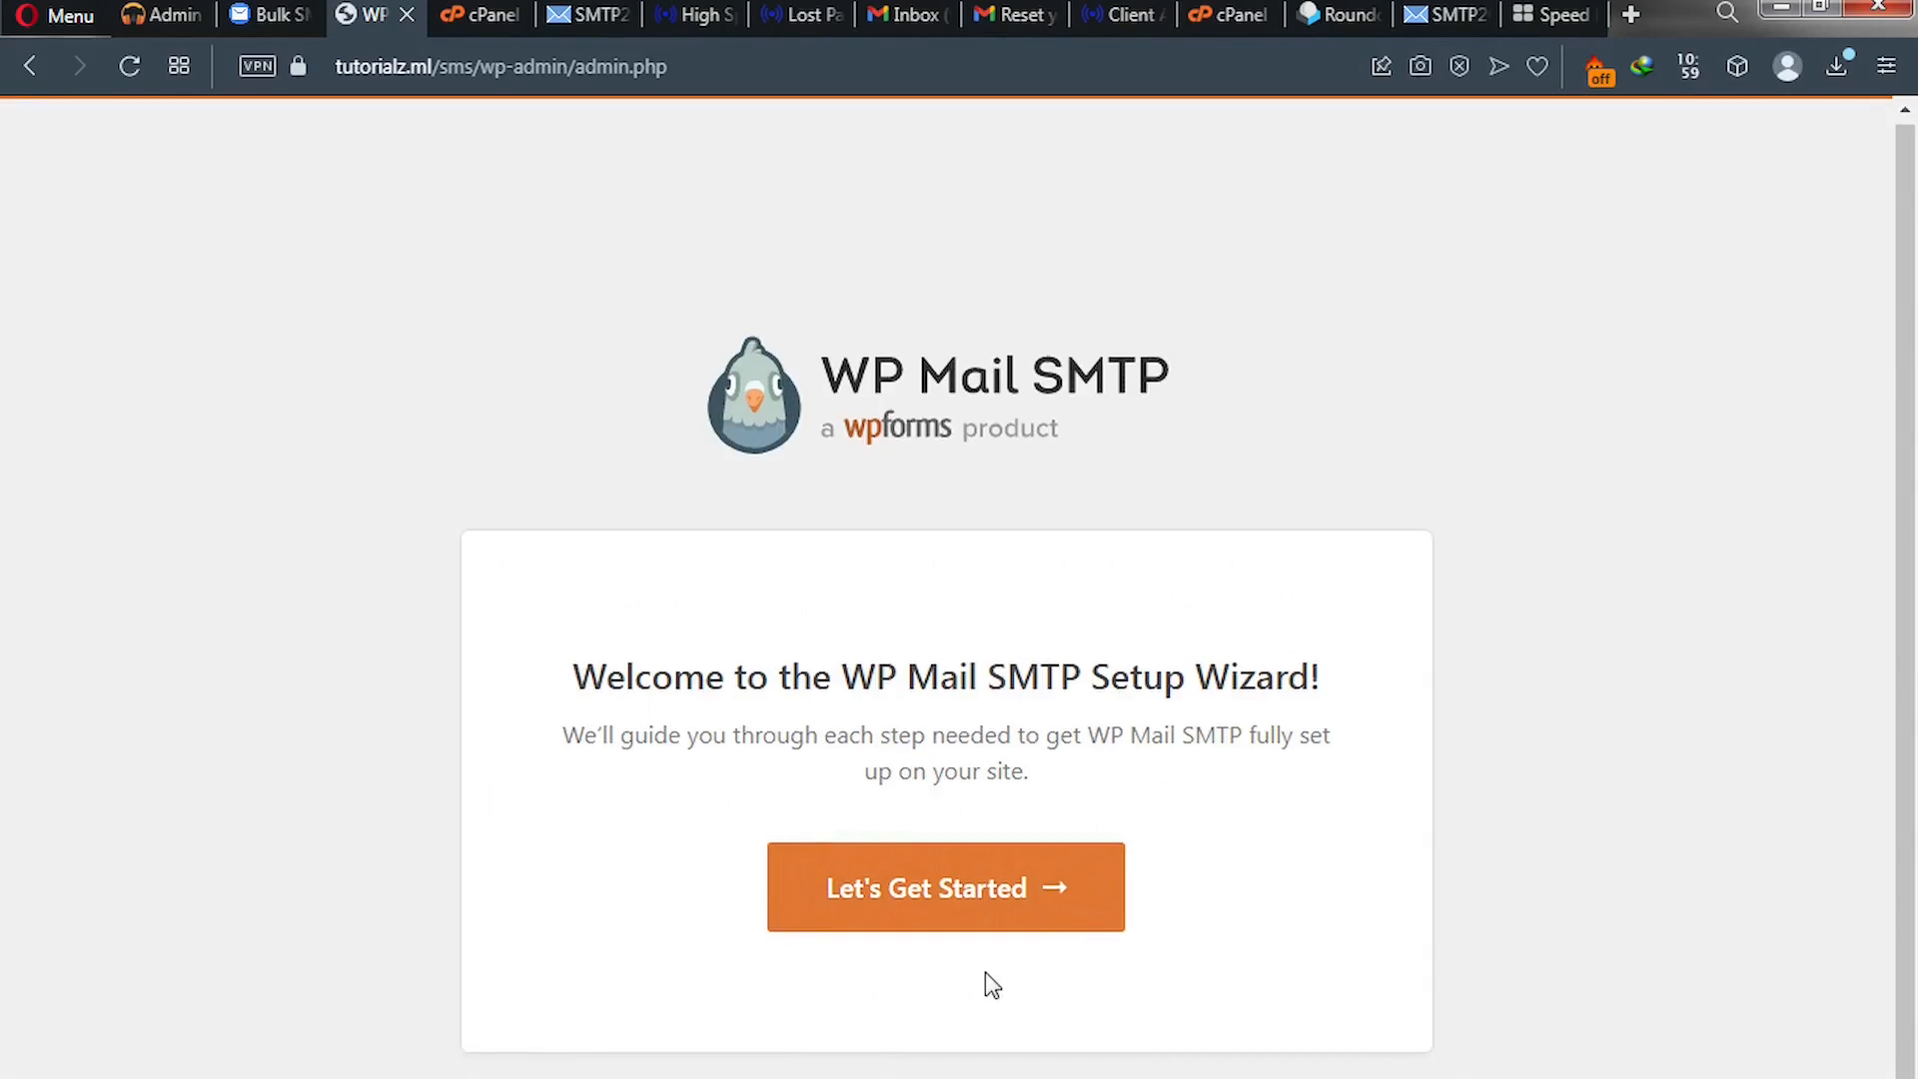
- Scroll down WP Mail SMTP's General settings to the Mailer options
scroll(985, 973, "down", 1)
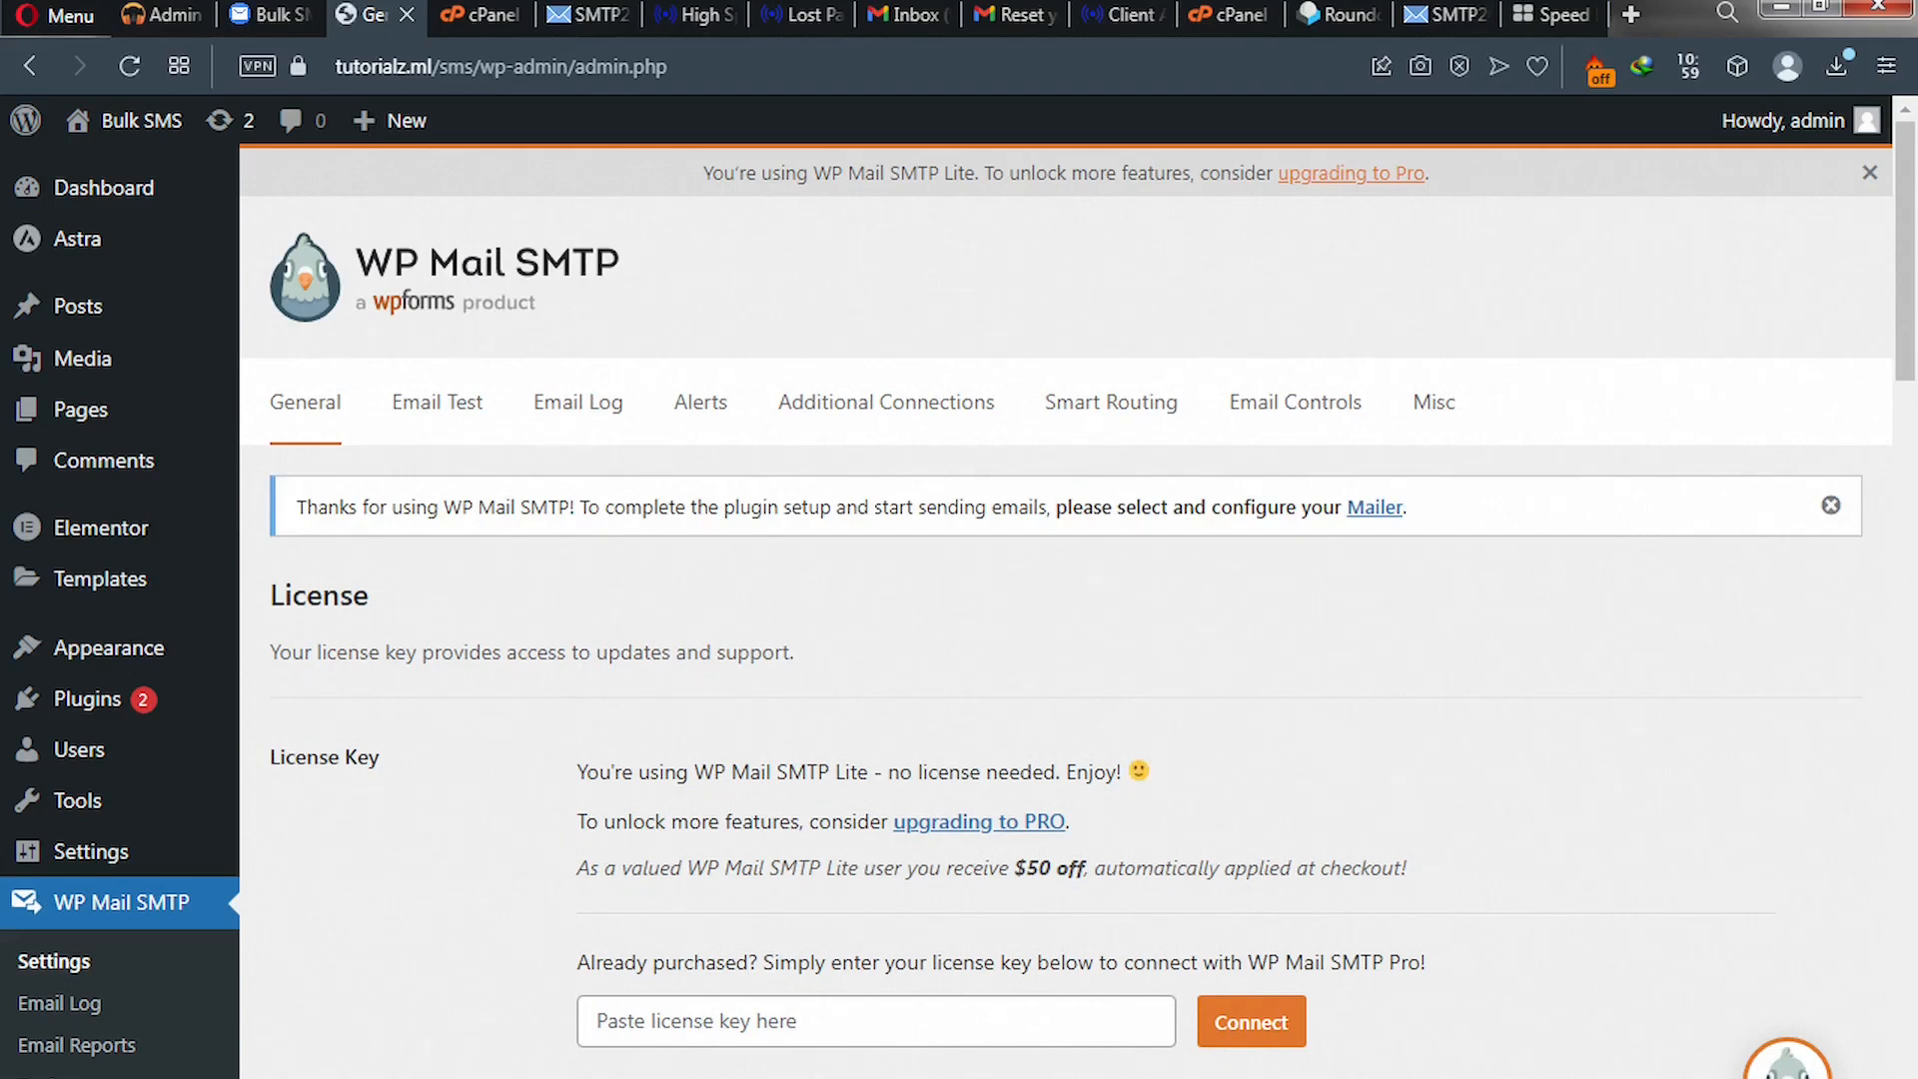
scroll(1134, 765, "down", 8)
scroll(628, 694, "down", 1)
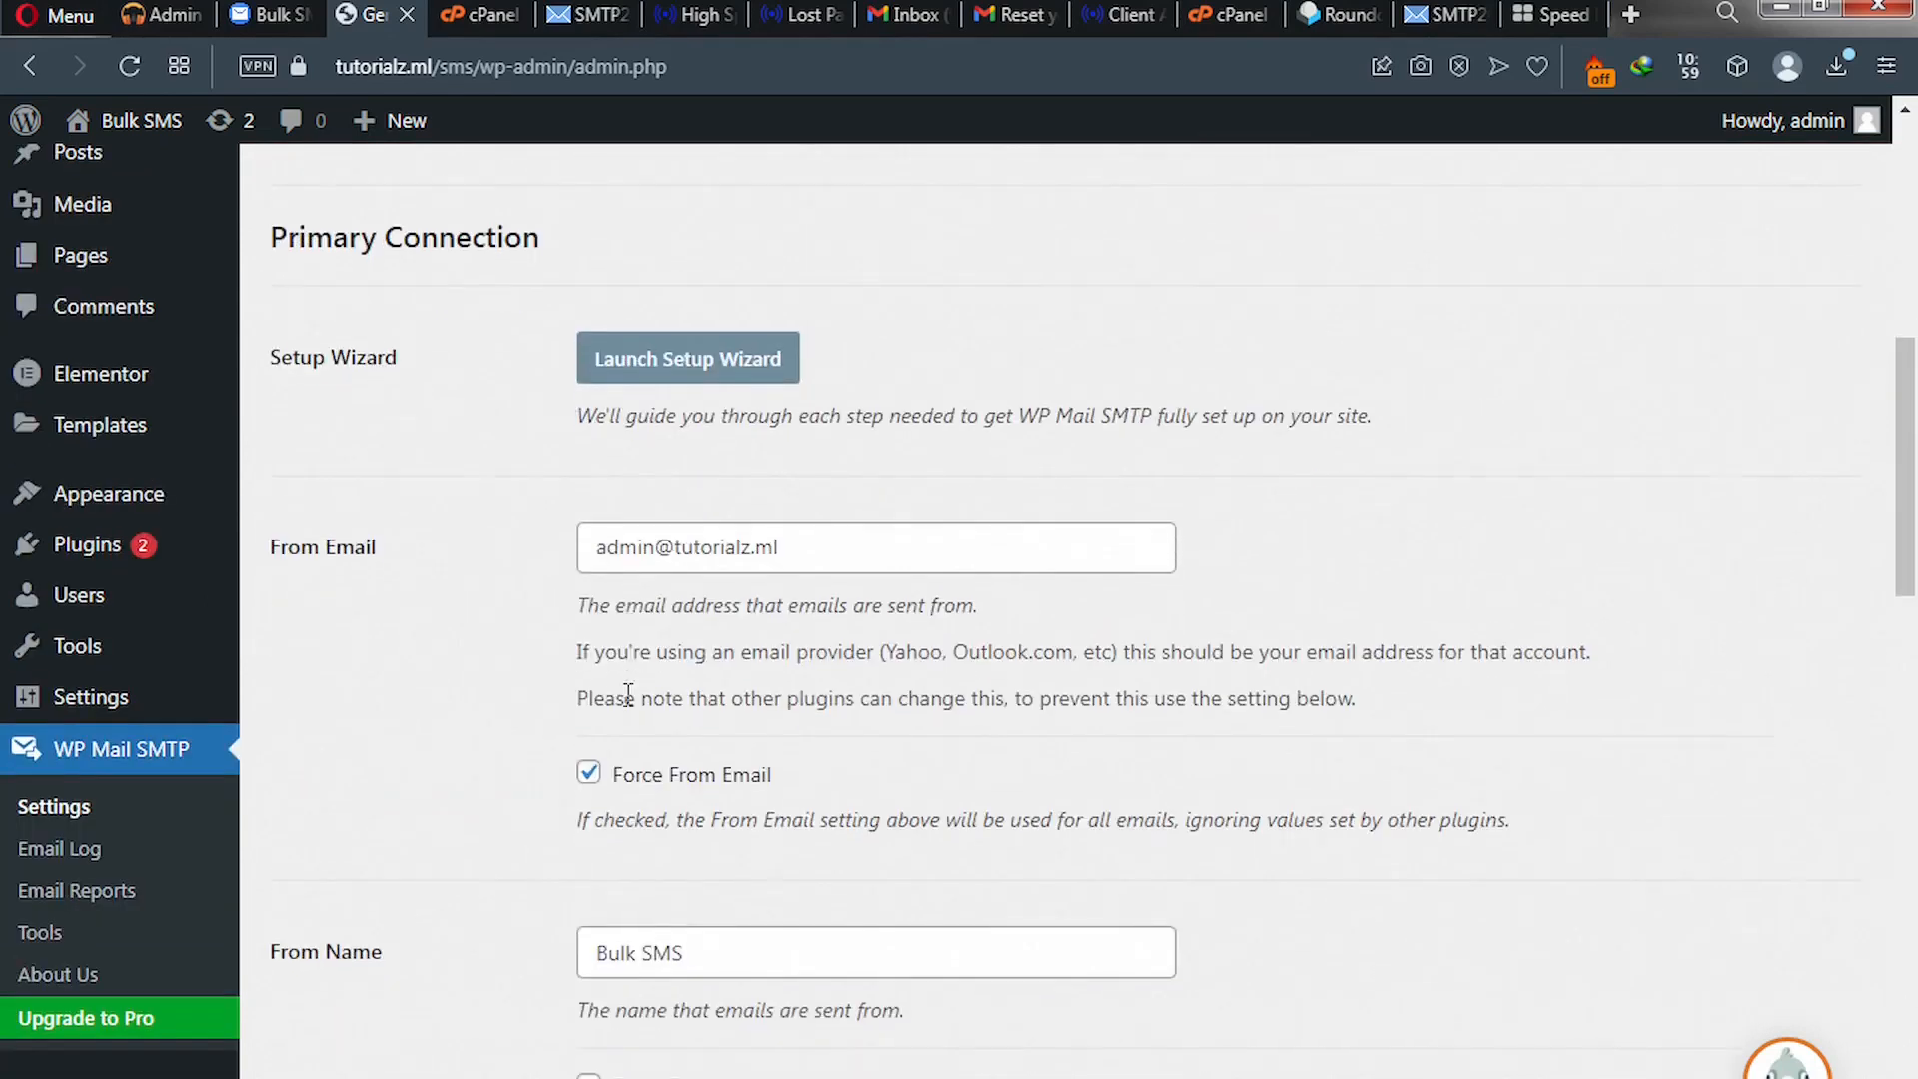
scroll(628, 694, "down", 4)
scroll(629, 694, "down", 4)
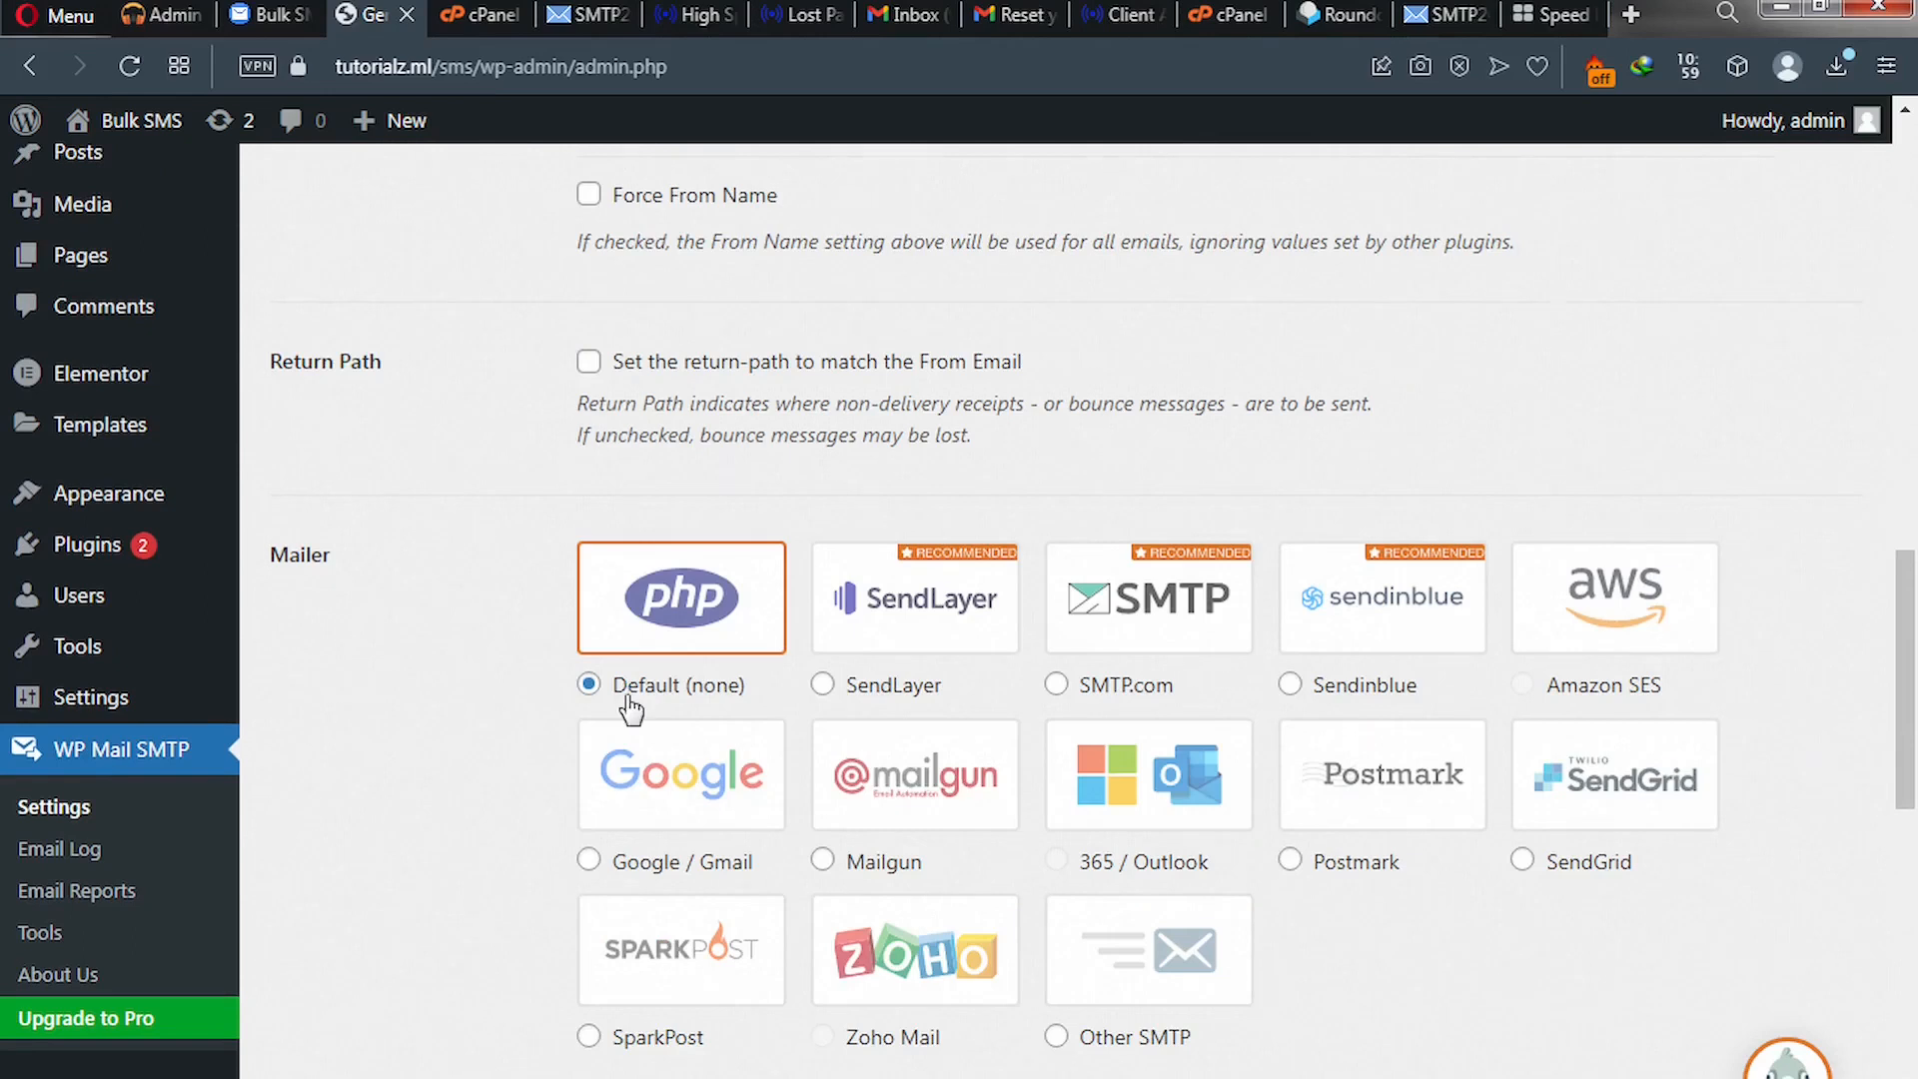
scroll(629, 695, "down", 1)
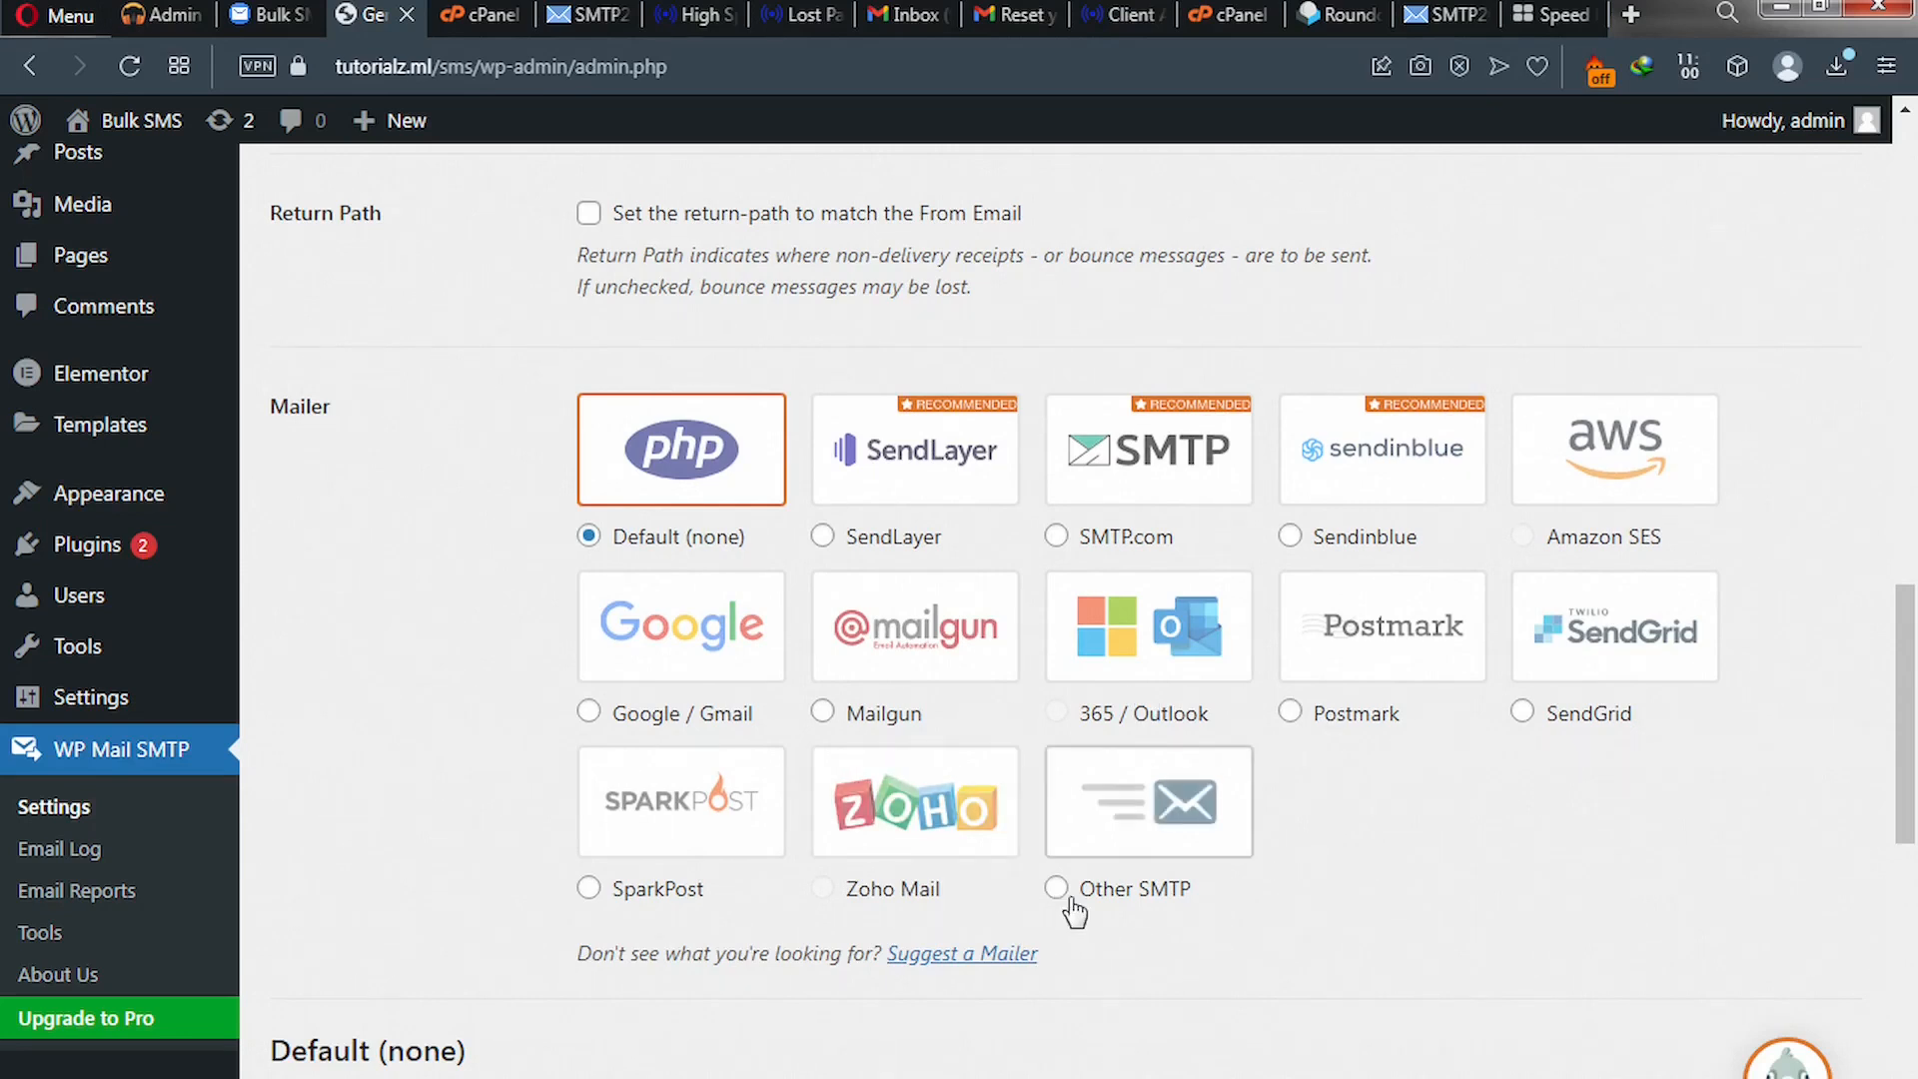
- Choose Other SMTP as the mailer with SSL encryption, setting the port to 465
left_click(1057, 889)
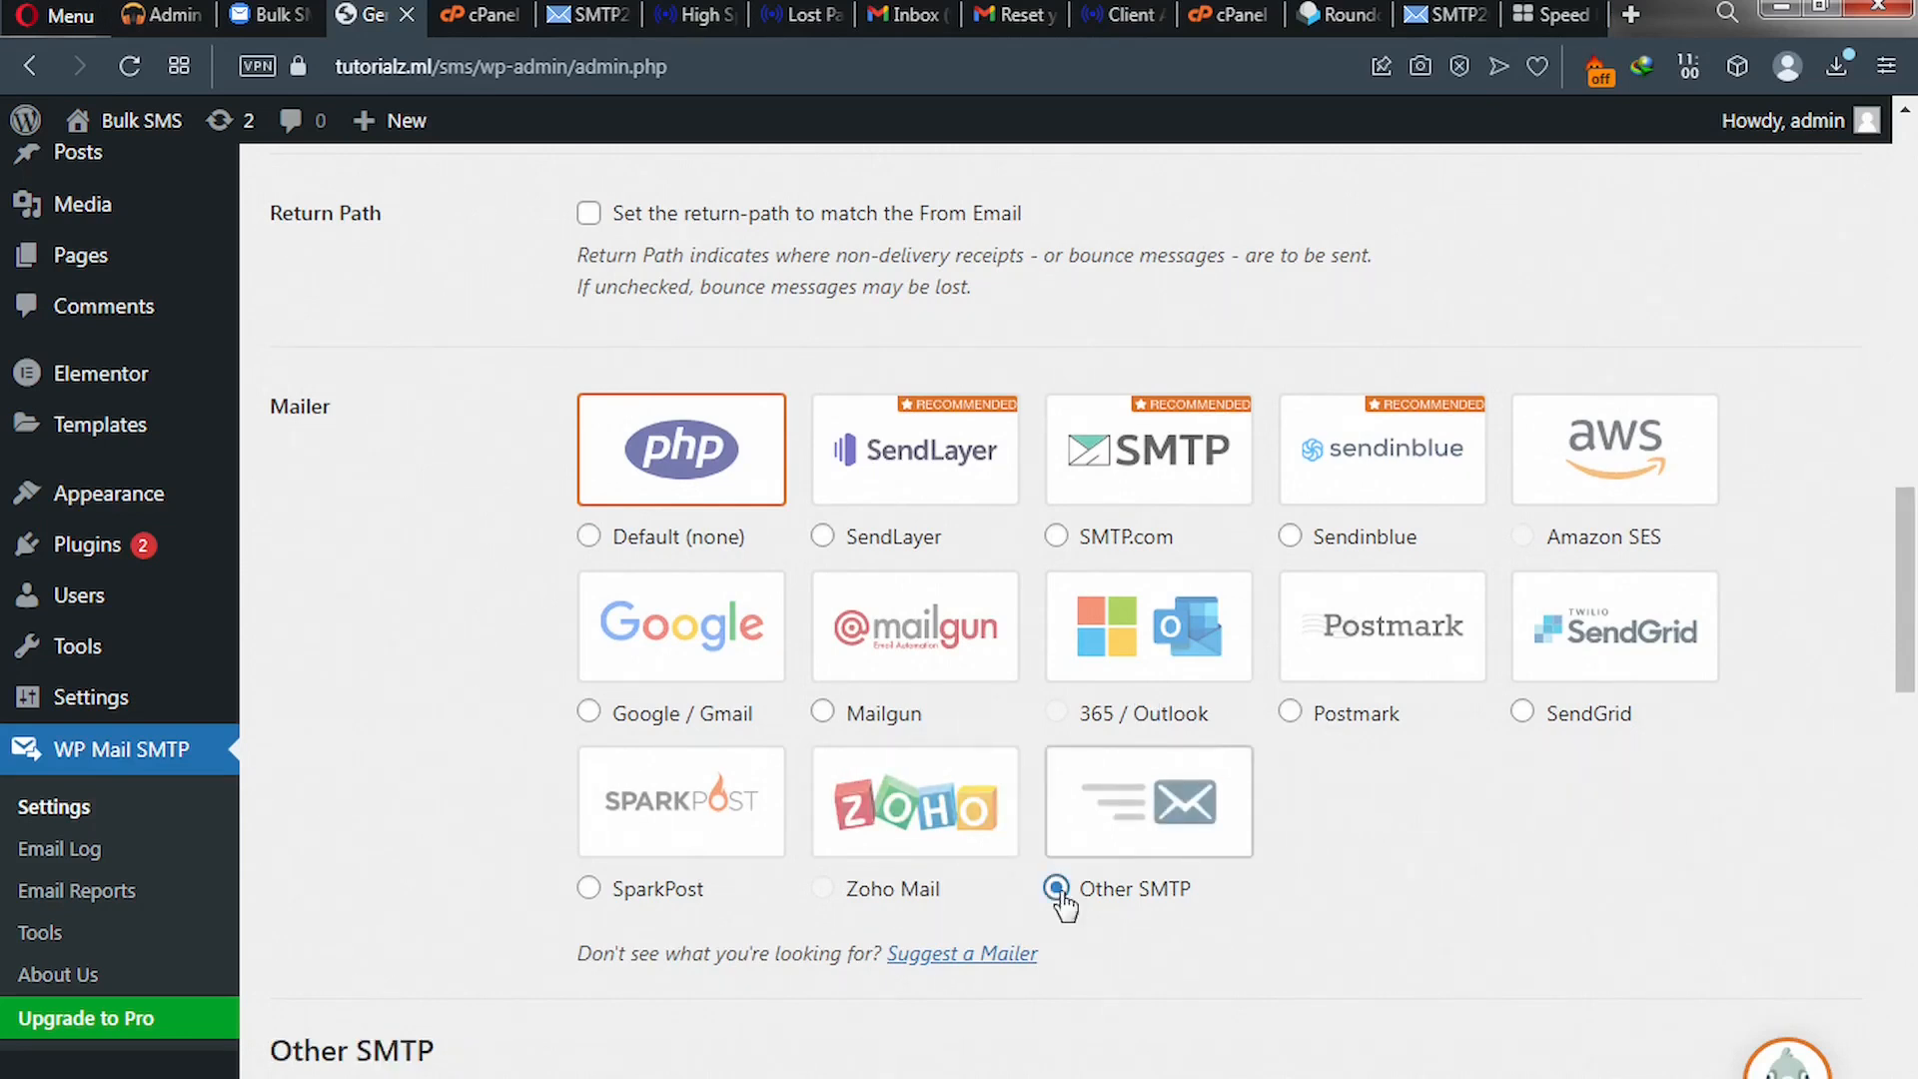
scroll(1065, 904, "down", 5)
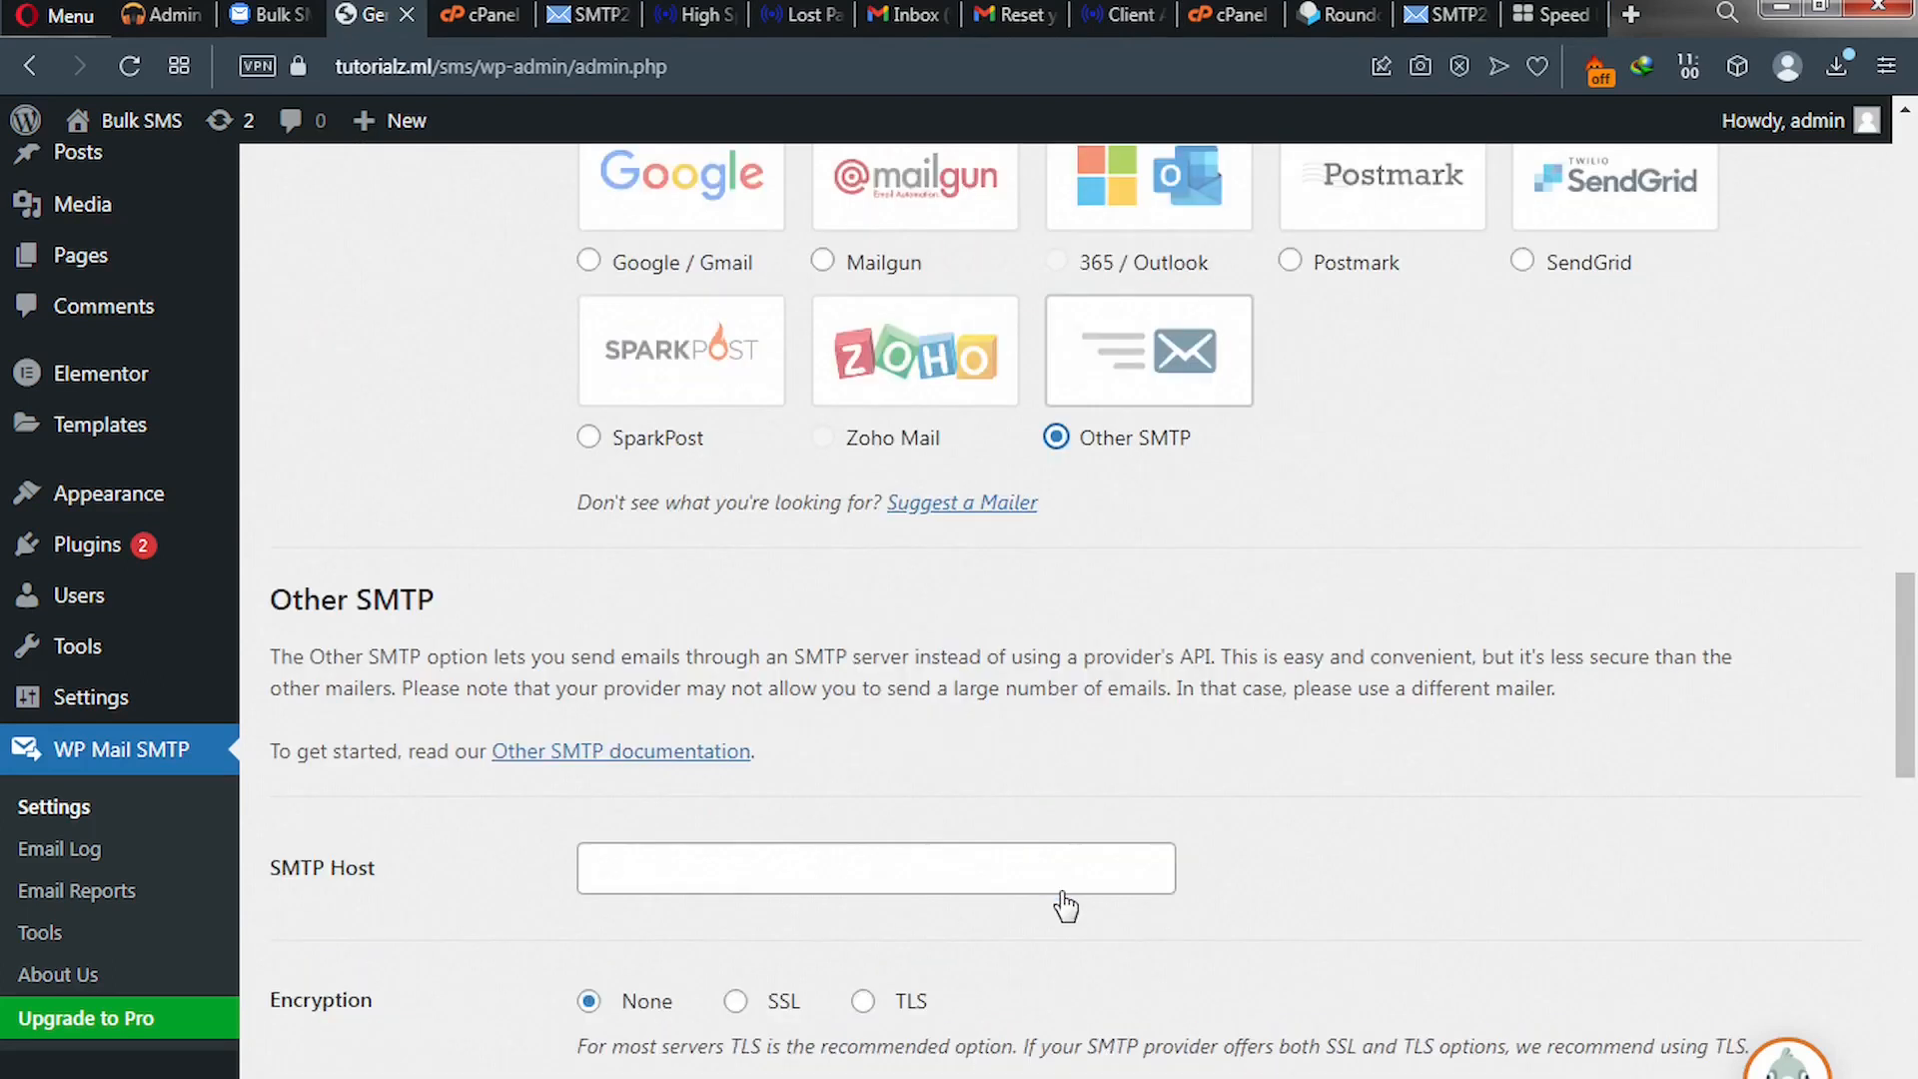
scroll(1065, 904, "down", 1)
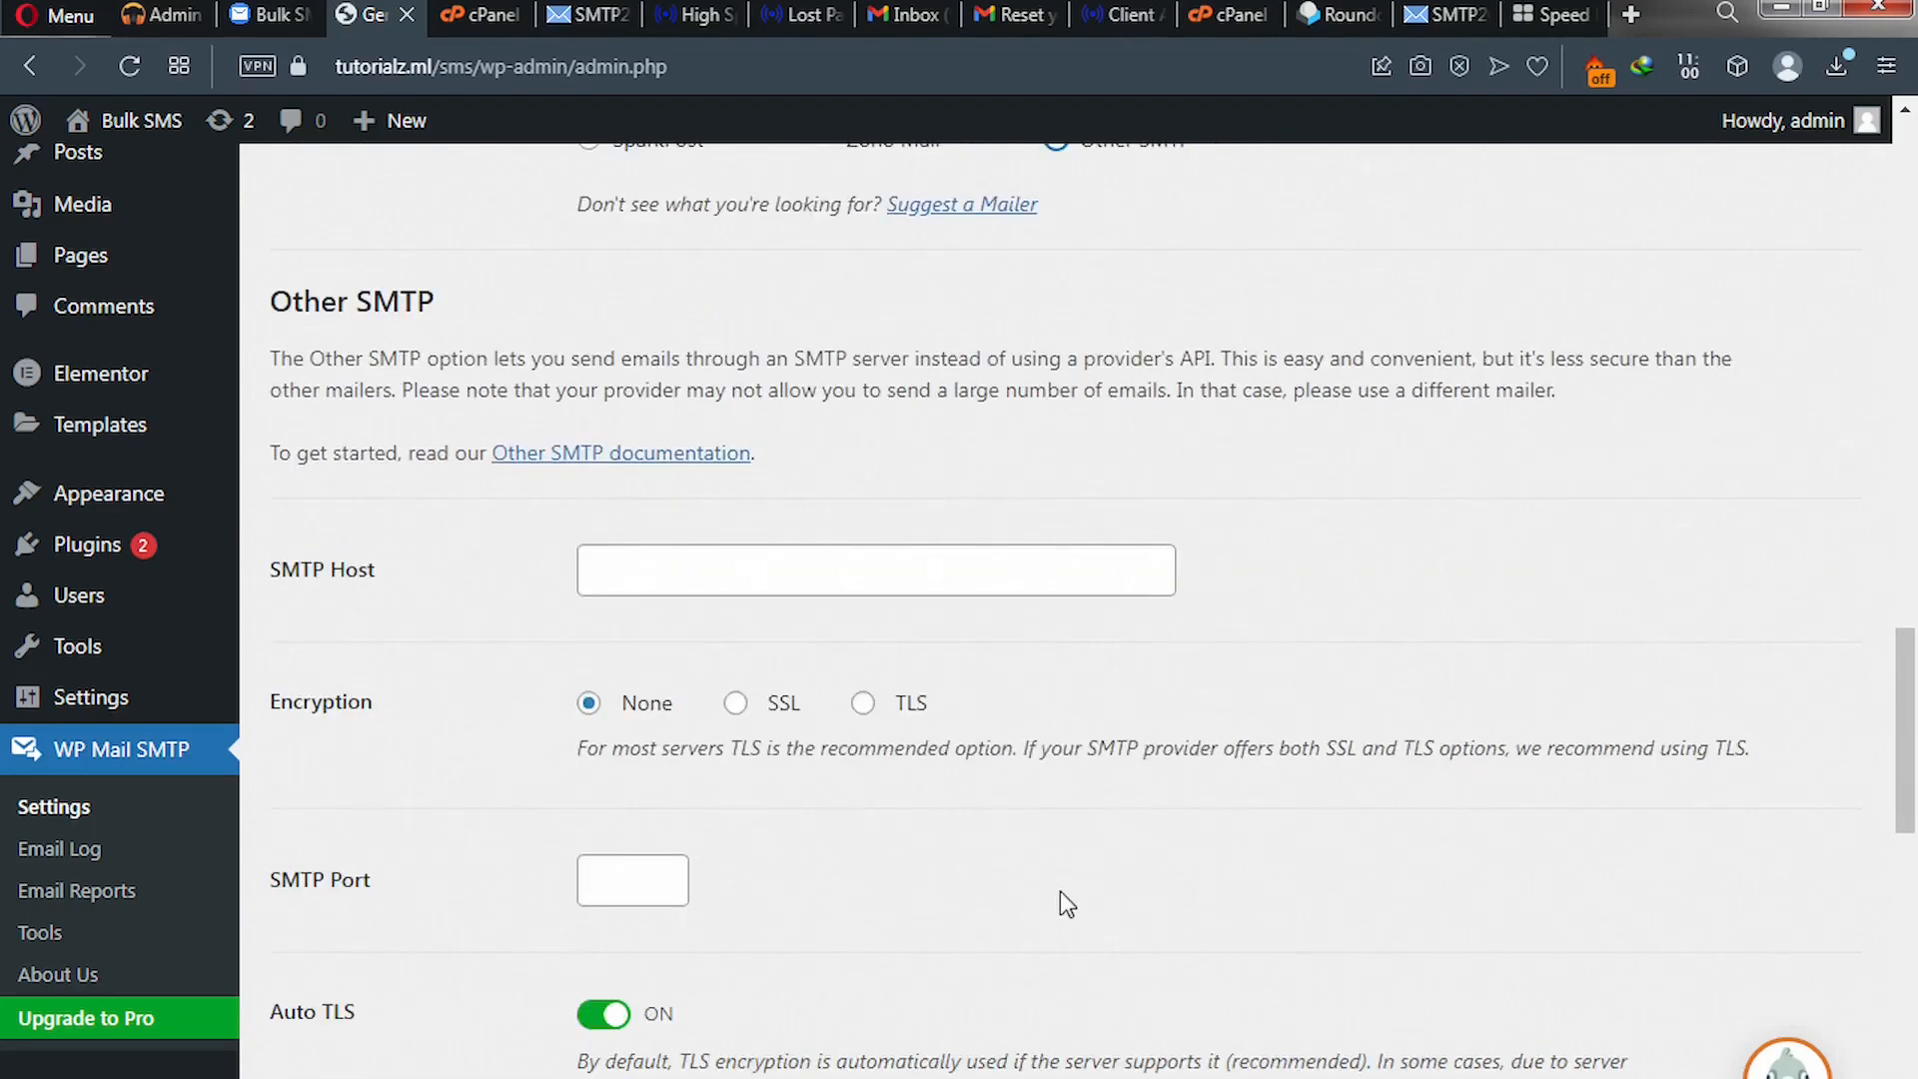
scroll(1059, 891, "down", 1)
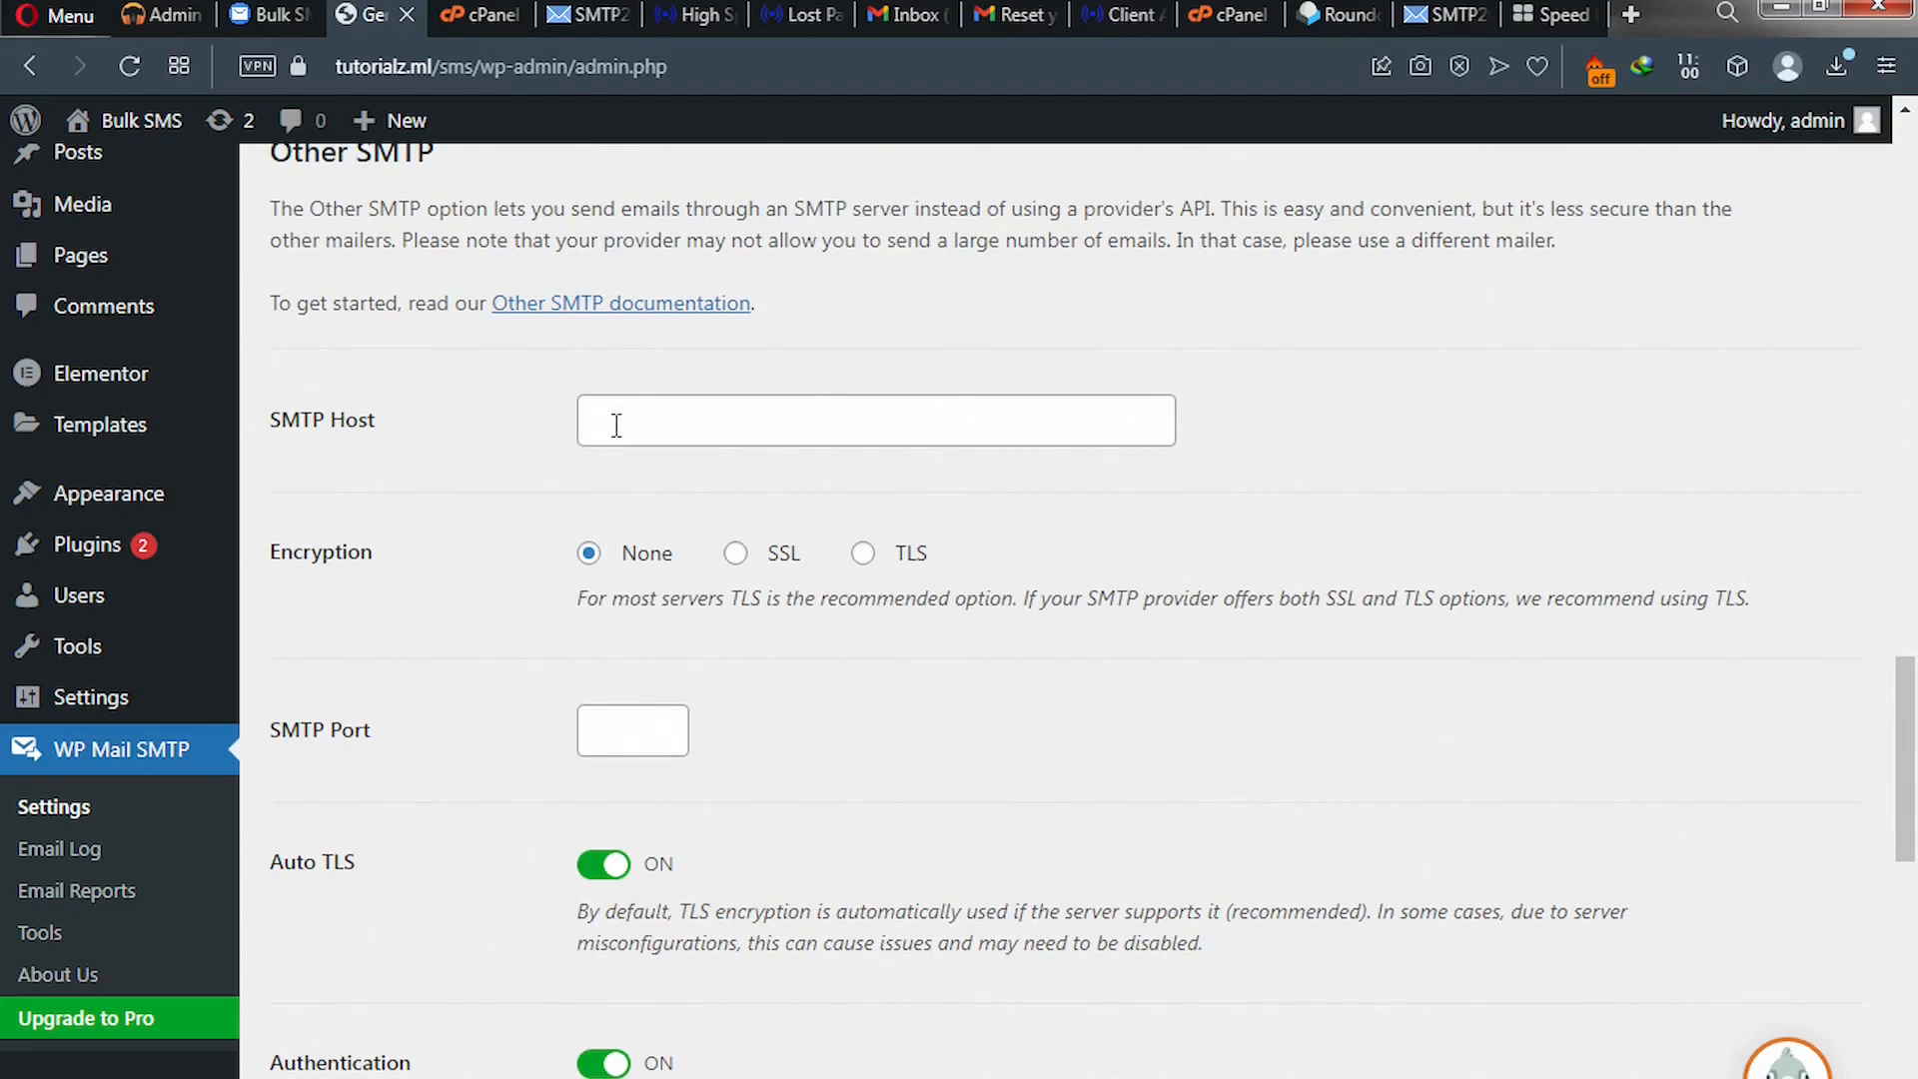
left_click(736, 555)
scroll(590, 748, "down", 1)
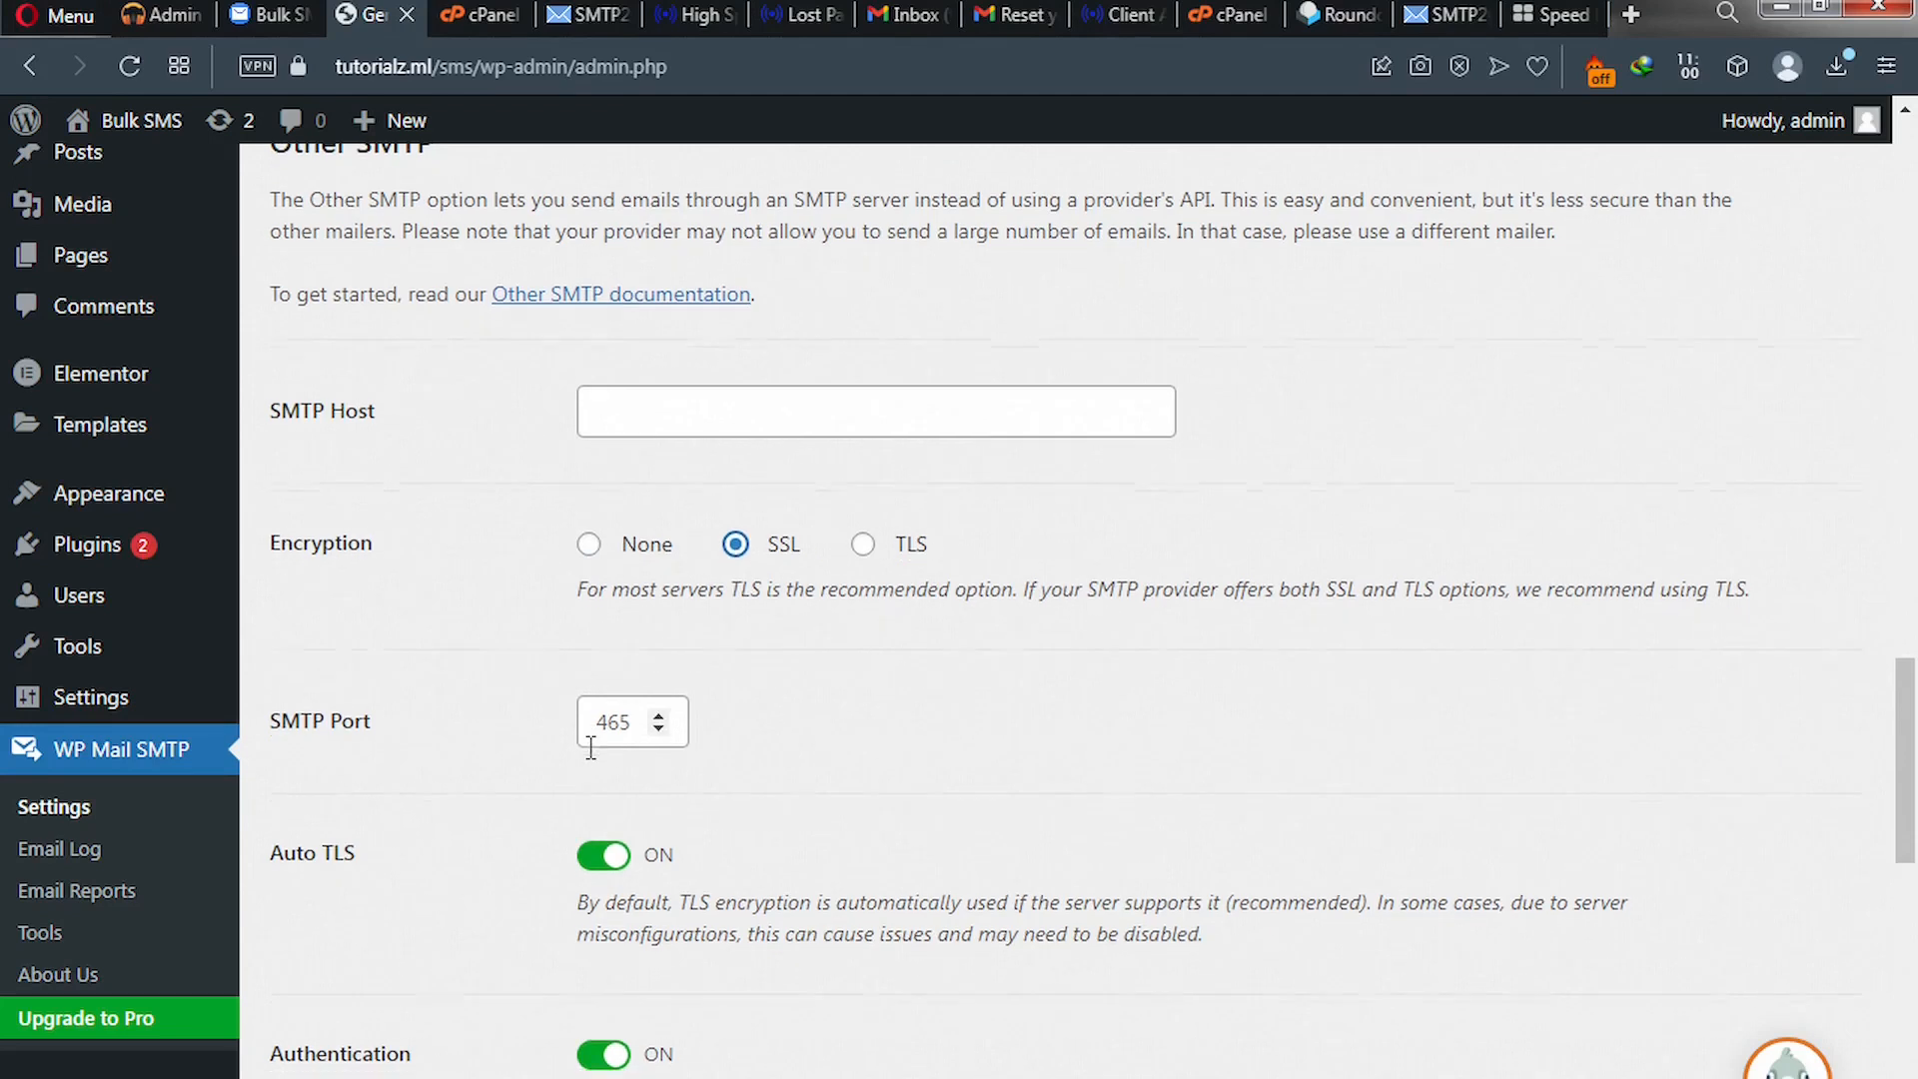
scroll(590, 748, "down", 9)
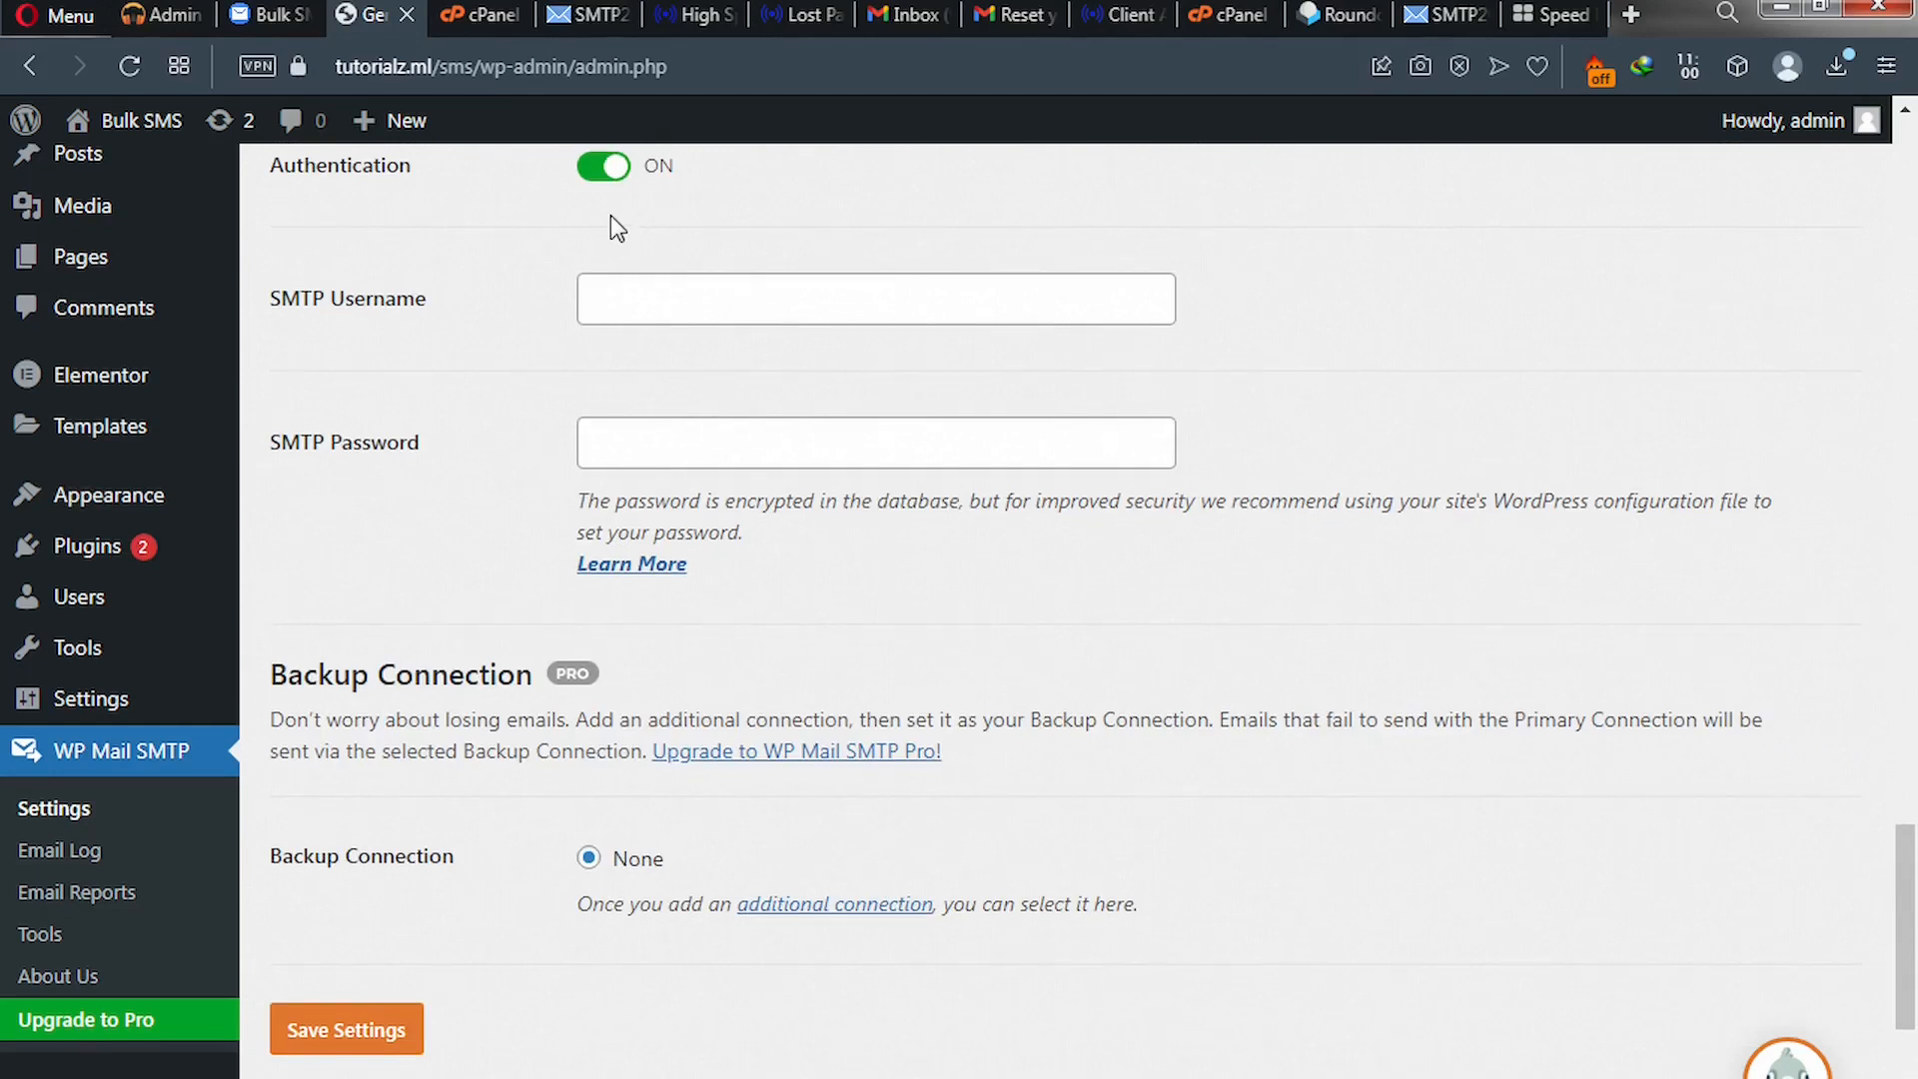
scroll(610, 214, "up", 5)
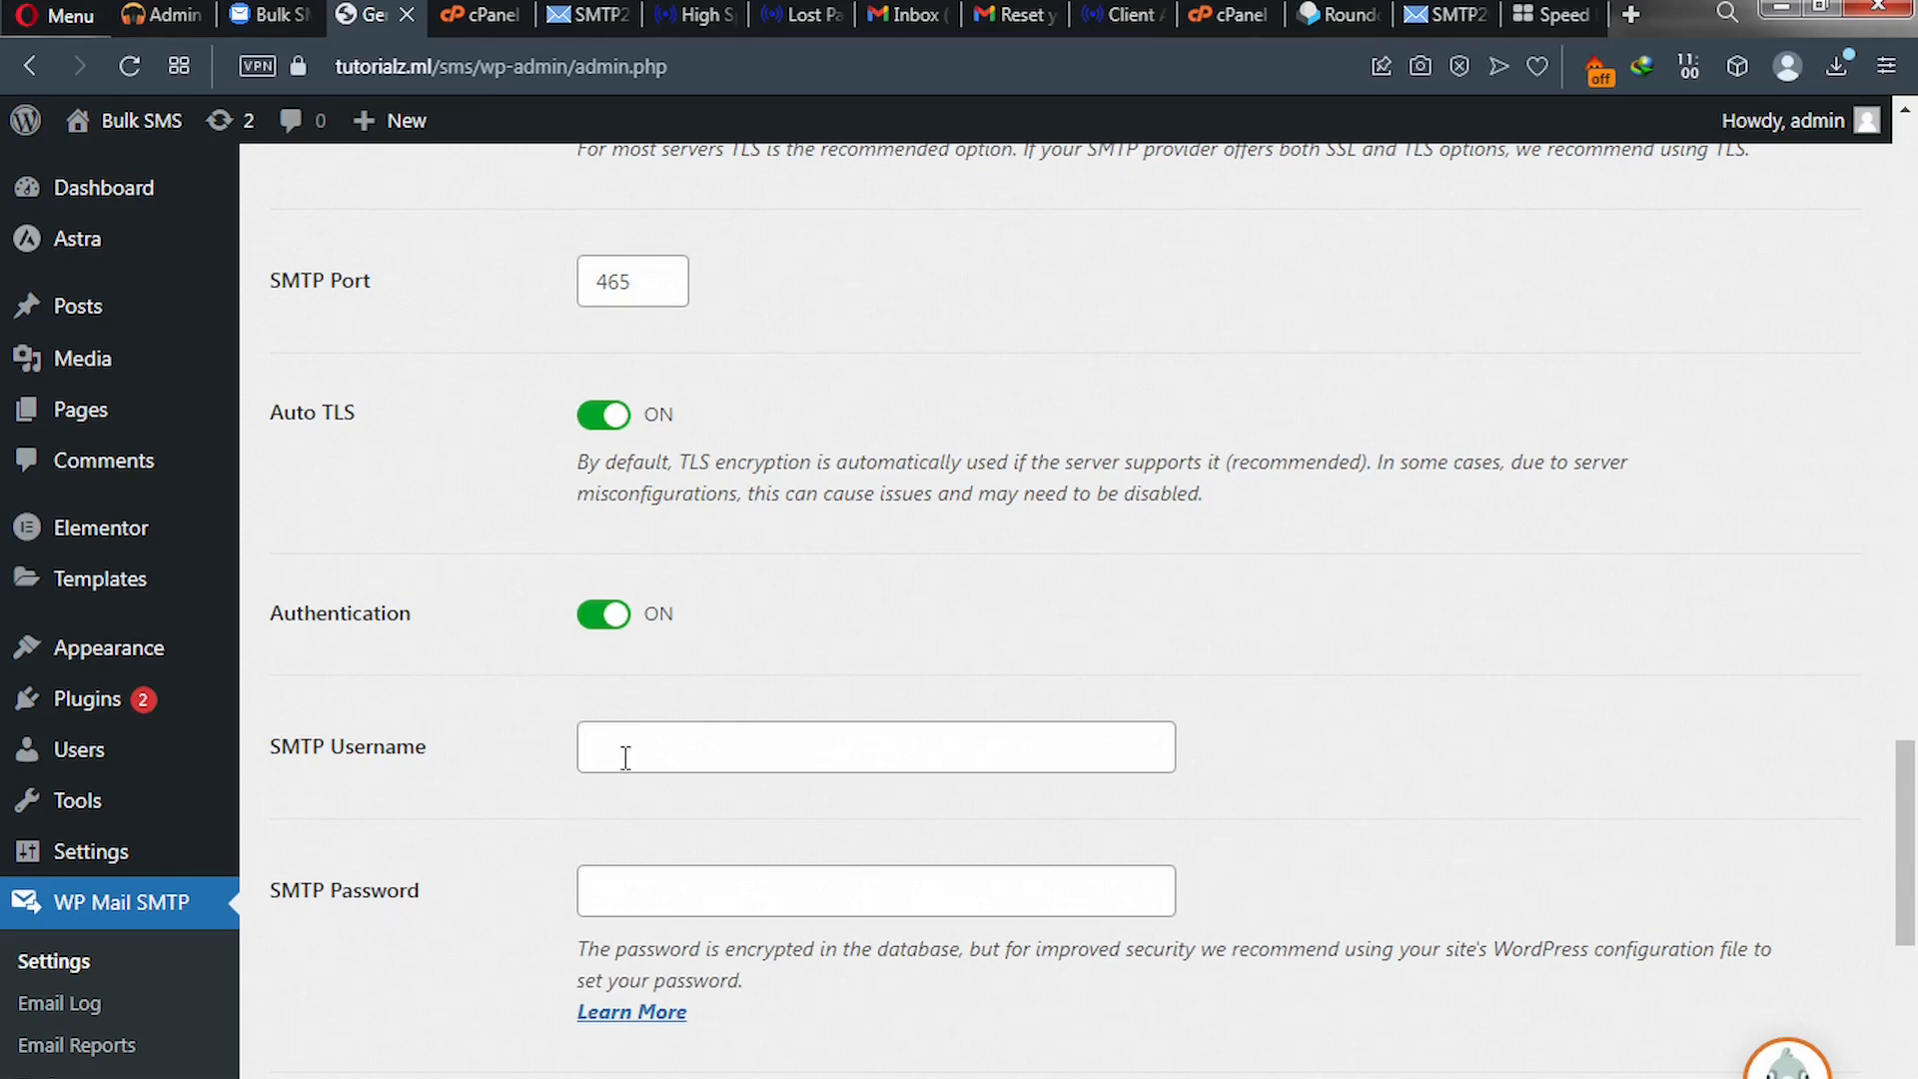
scroll(625, 757, "down", 3)
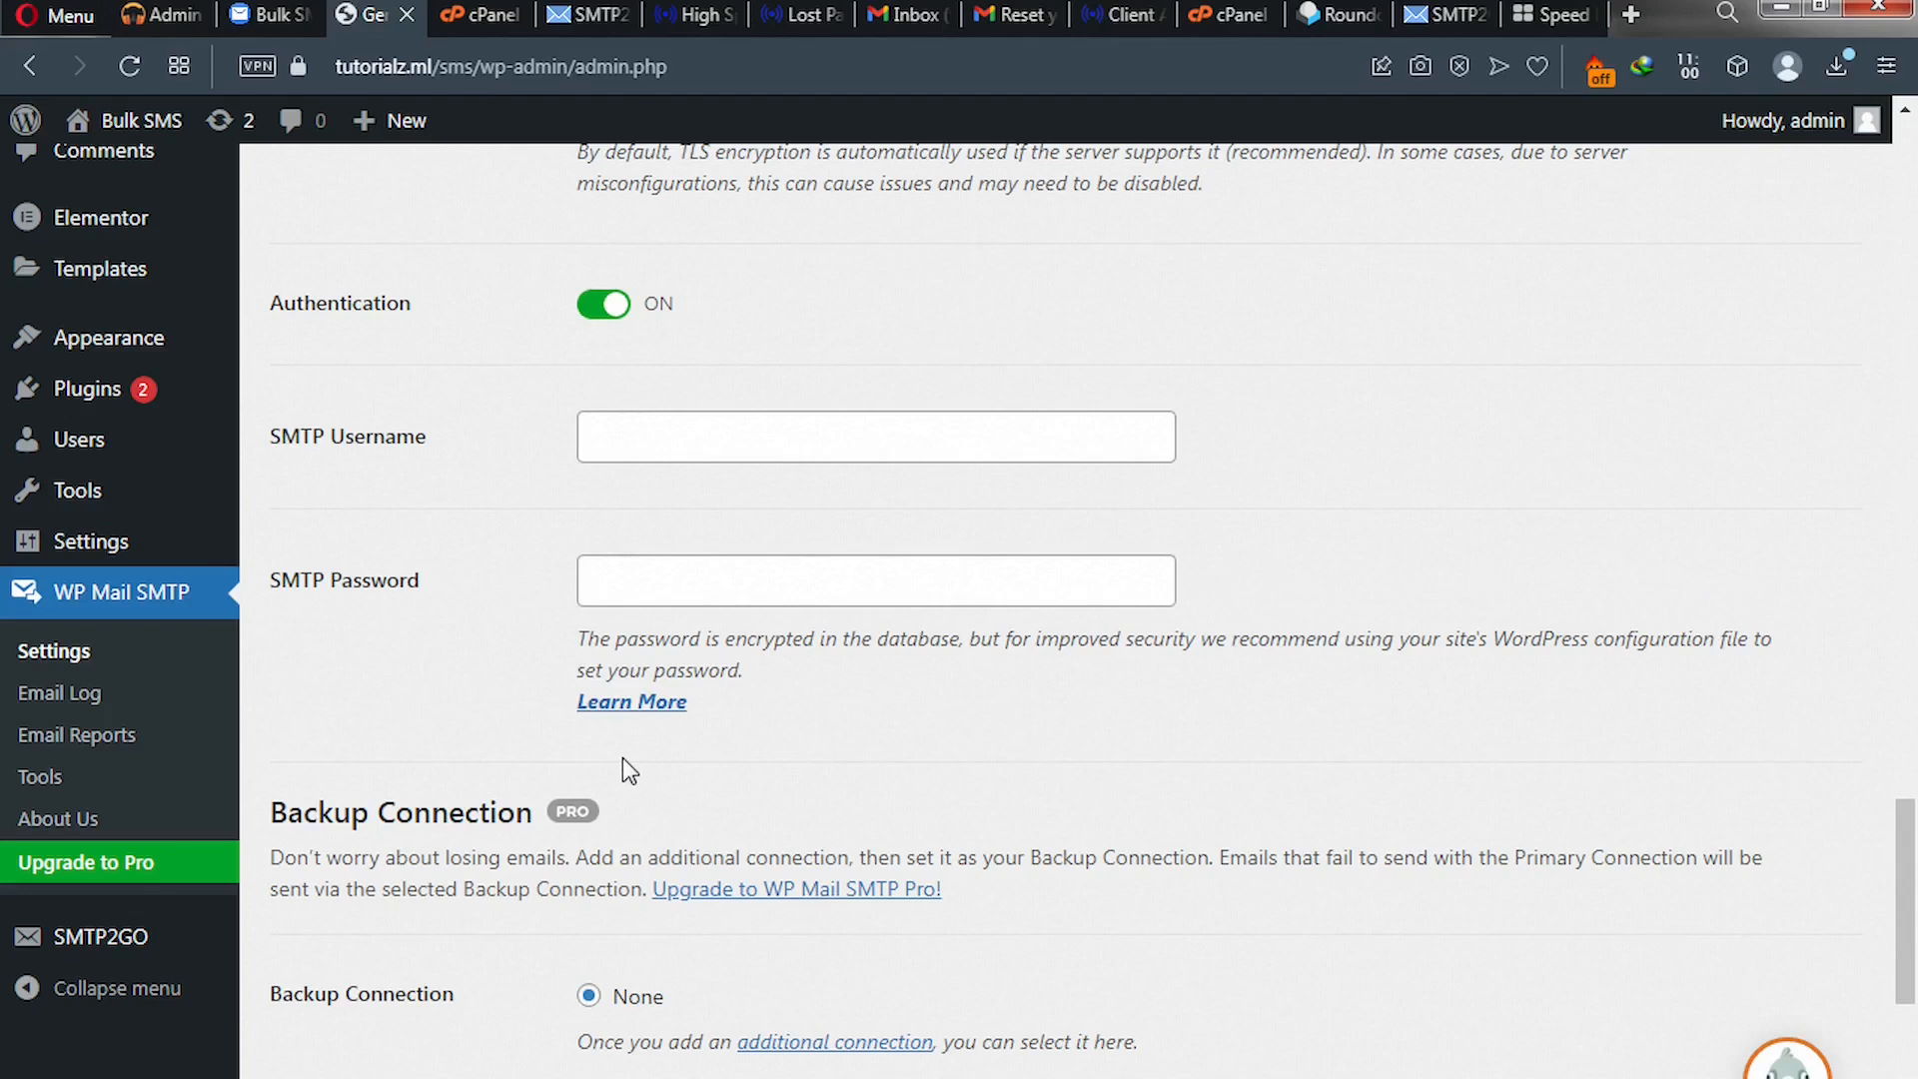
scroll(621, 757, "up", 3)
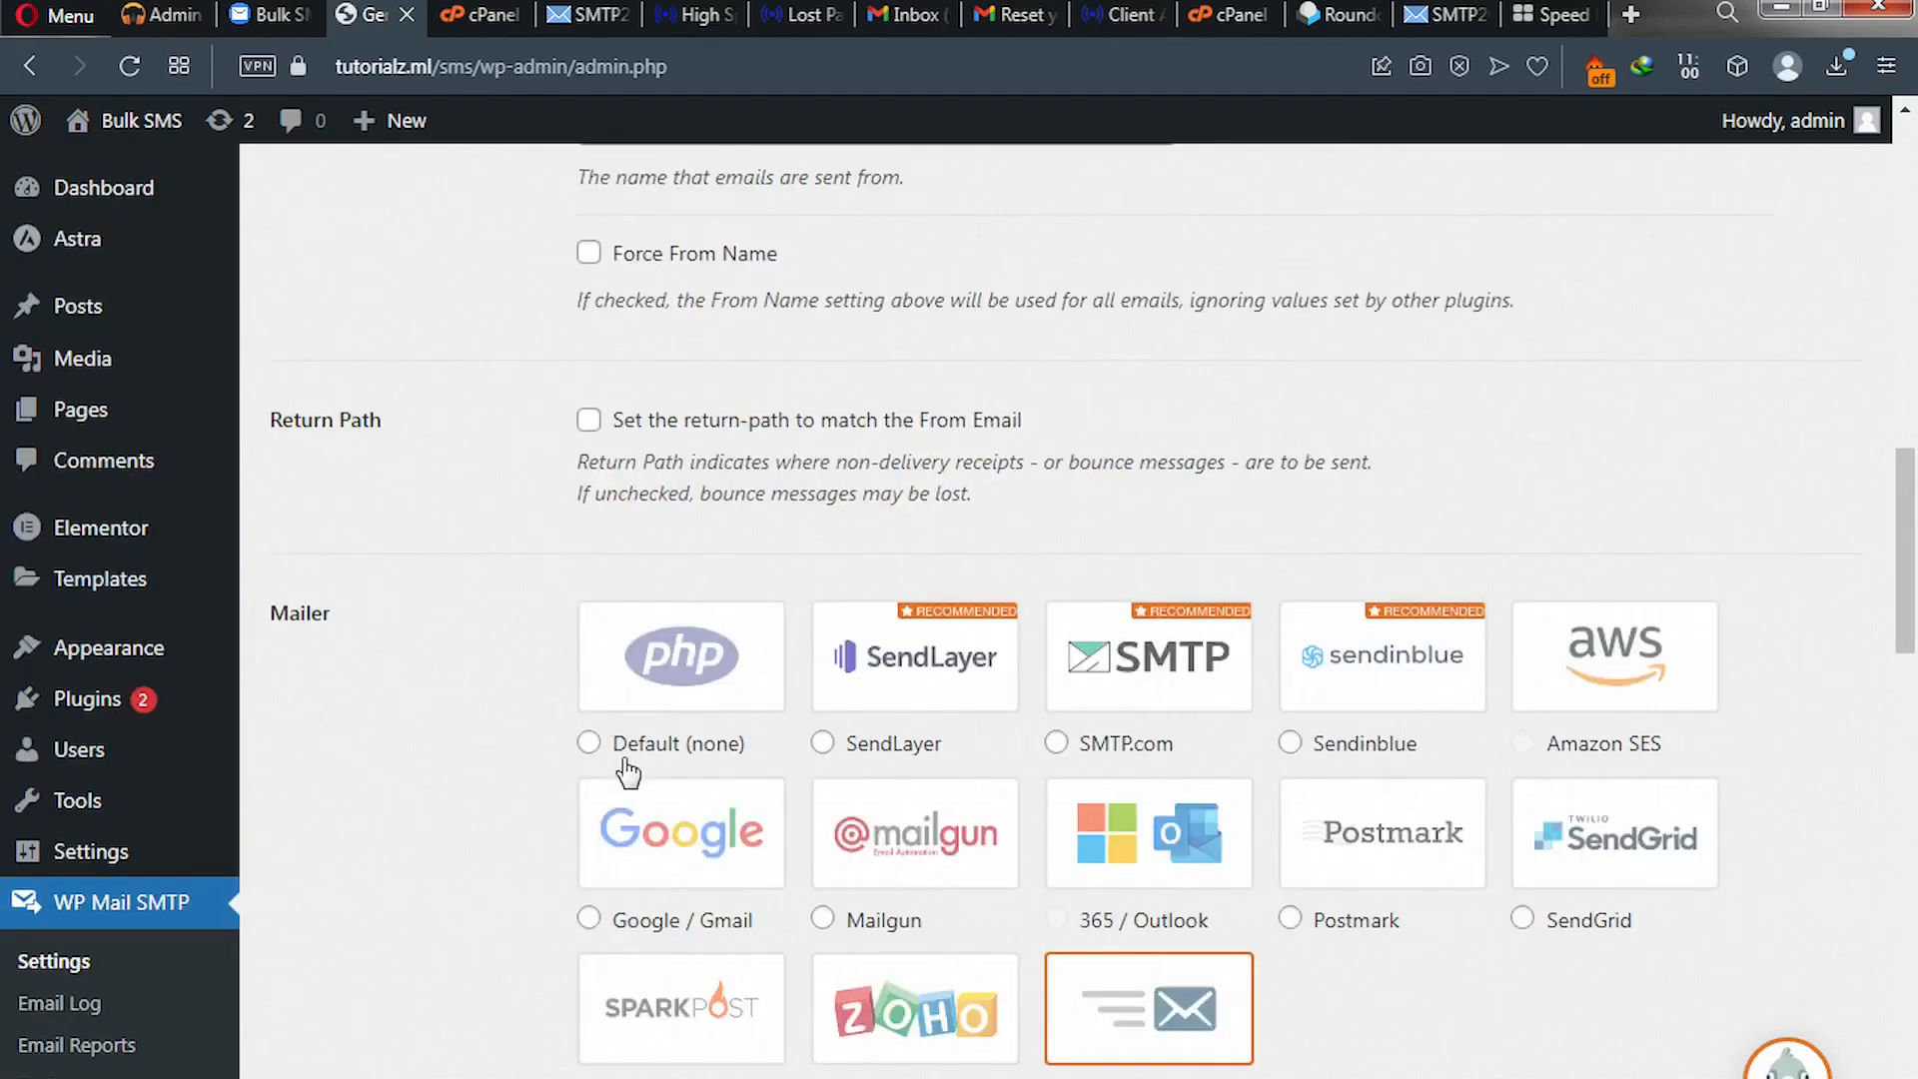